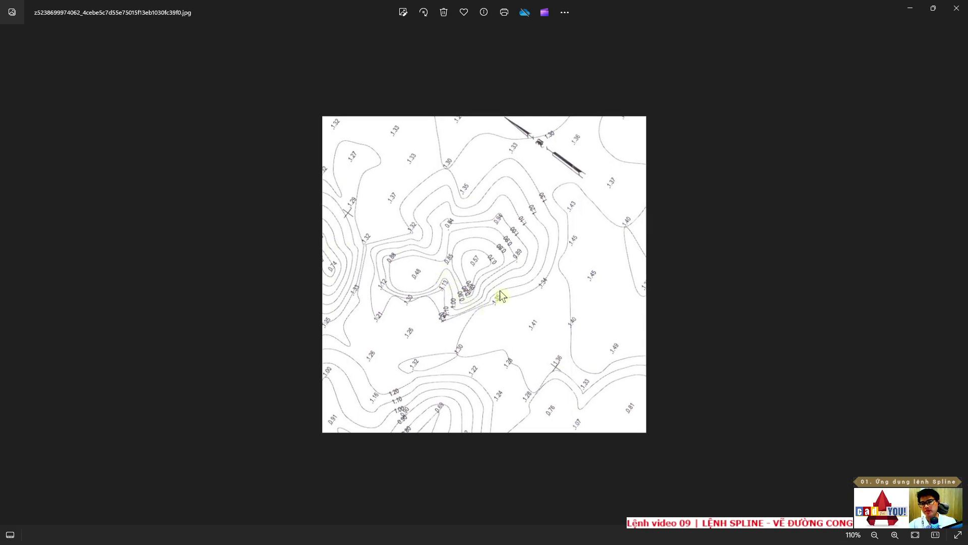
- Zoom through the reference photo, then close Photos to return to the contour drawing
scroll(501, 291, up, 3)
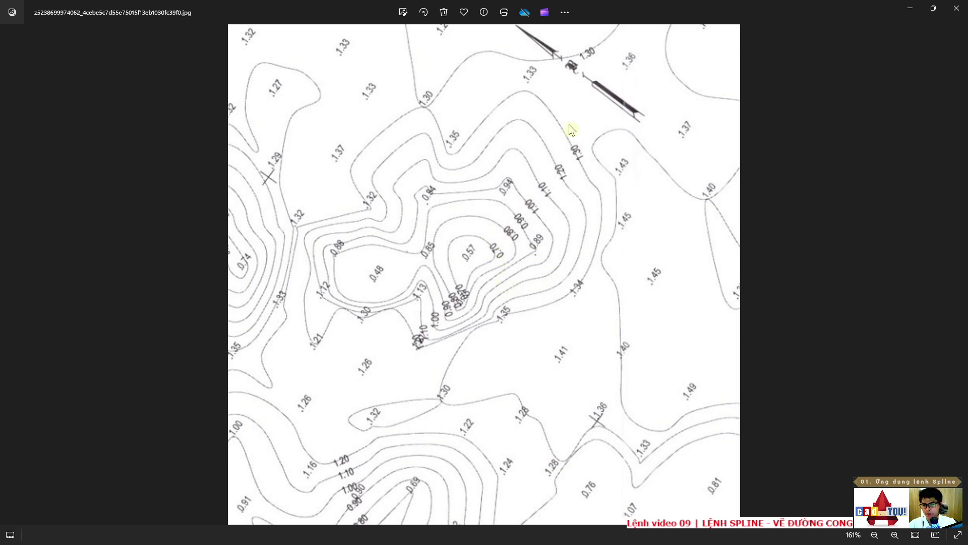
scroll(470, 221, up, 1)
scroll(479, 242, up, 1)
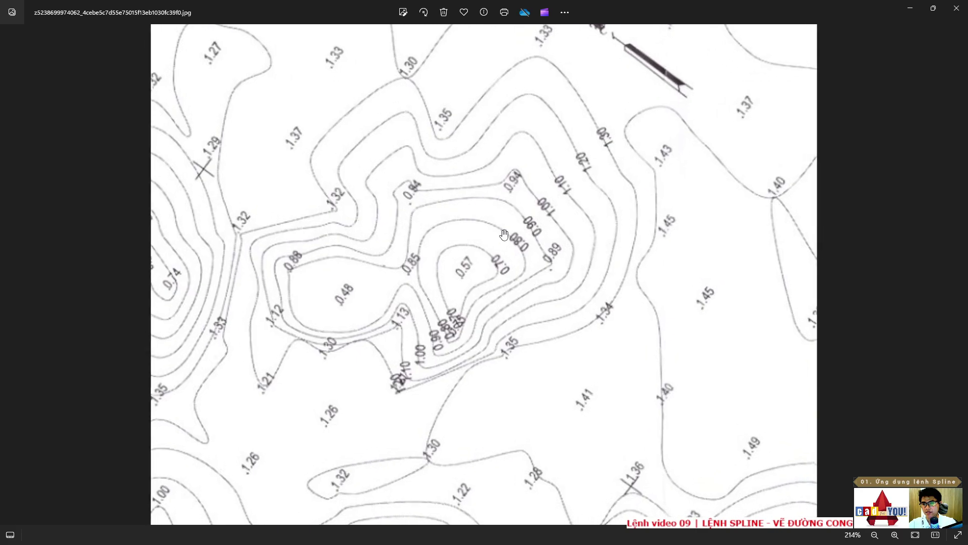
scroll(486, 259, up, 1)
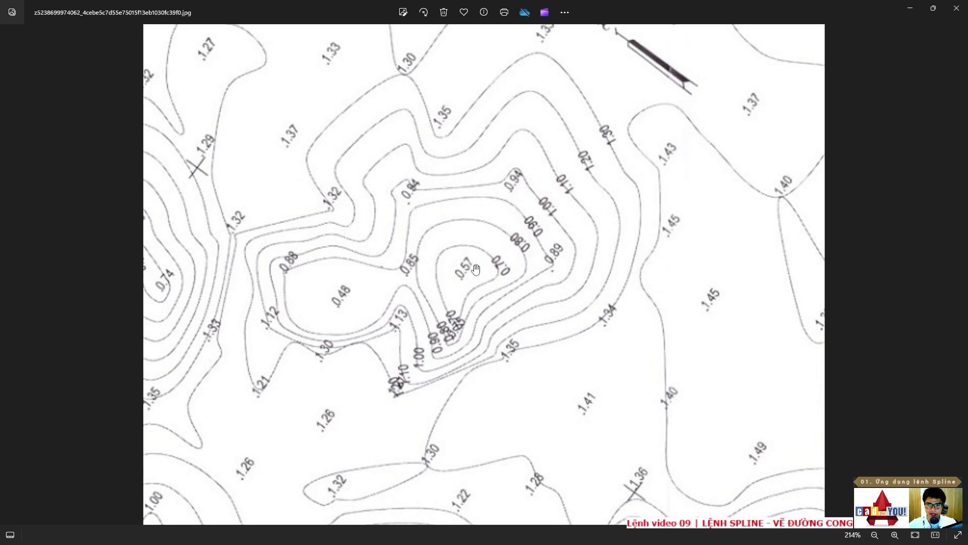
scroll(496, 275, up, 2)
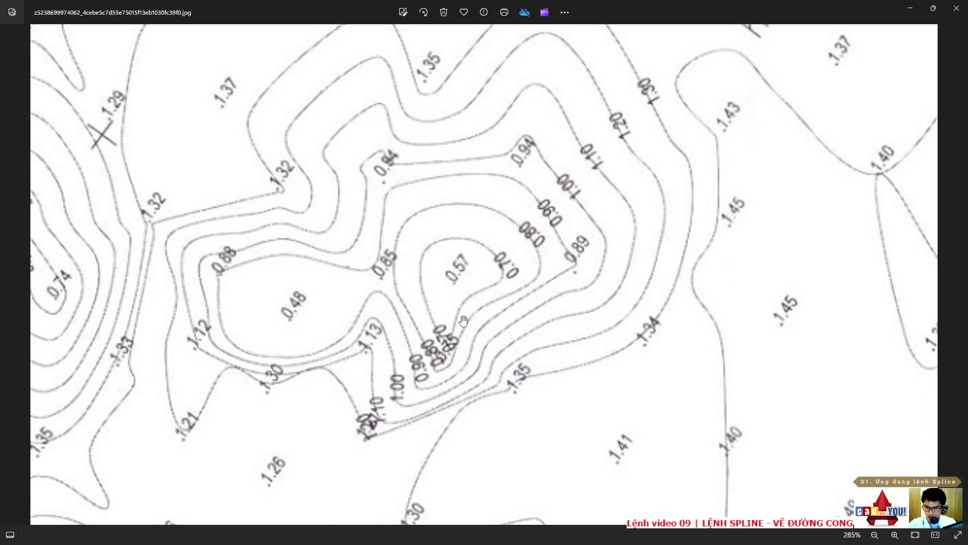
scroll(444, 275, down, 1)
scroll(429, 275, down, 2)
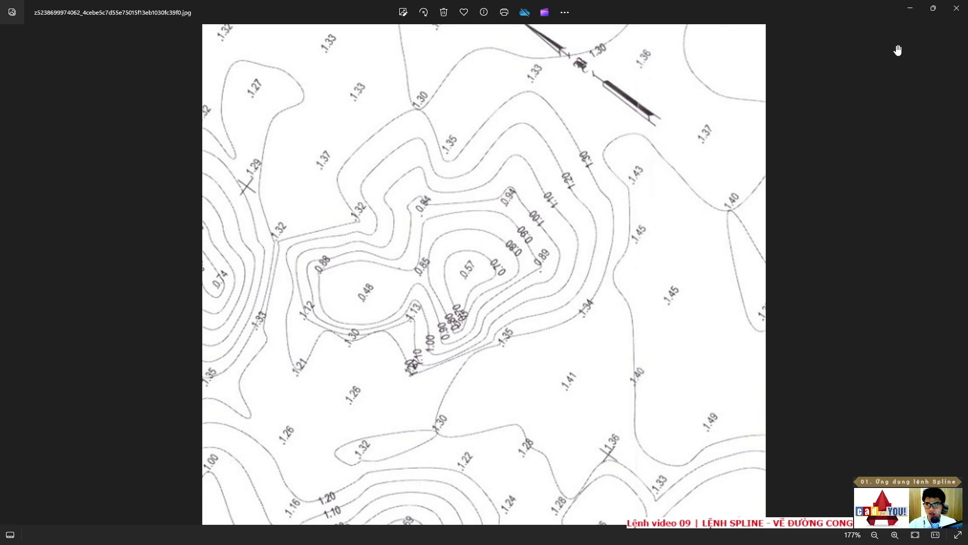
click(910, 15)
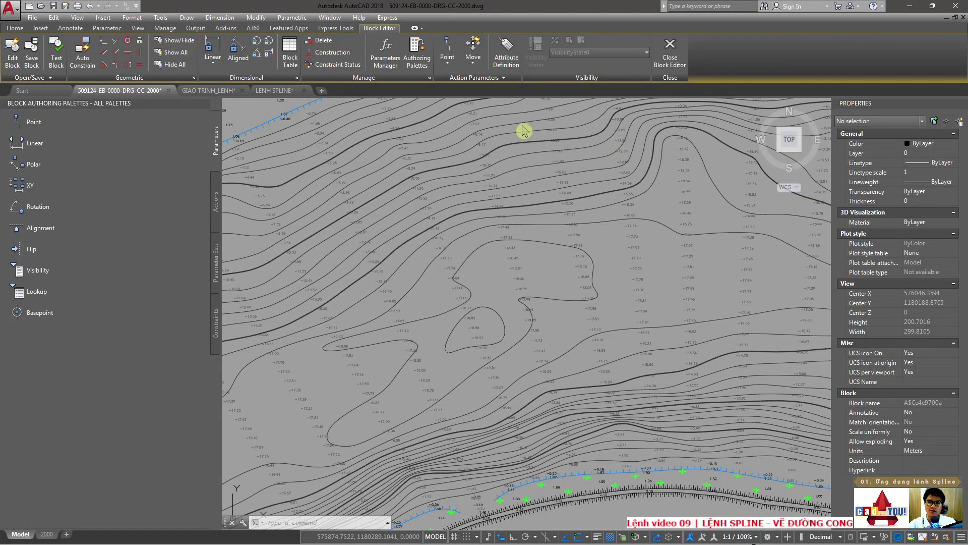
- Pan to the small closed contour near -18.56 and select it to inspect its zero-tolerance fit data
scroll(463, 200, down, 2)
scroll(463, 197, up, 3)
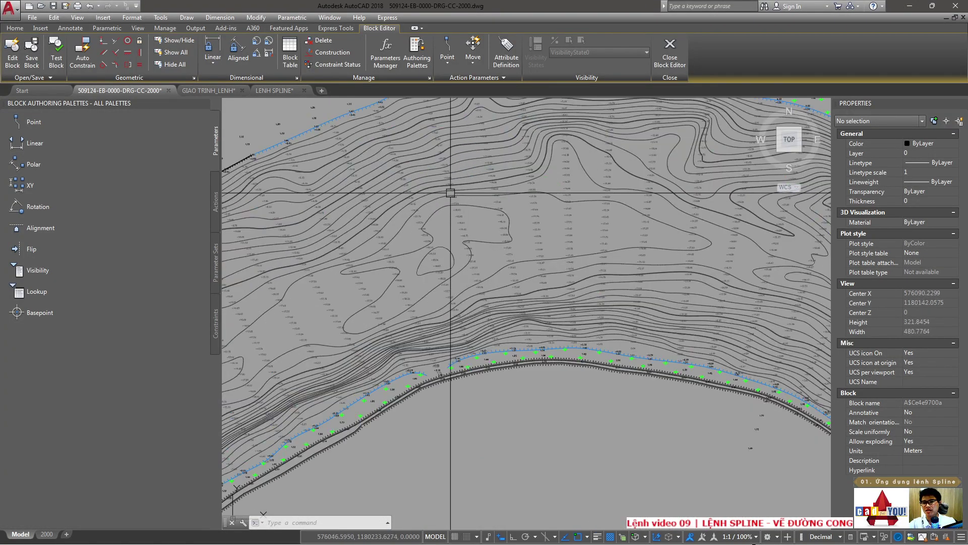
middle_drag(441, 262, 498, 316)
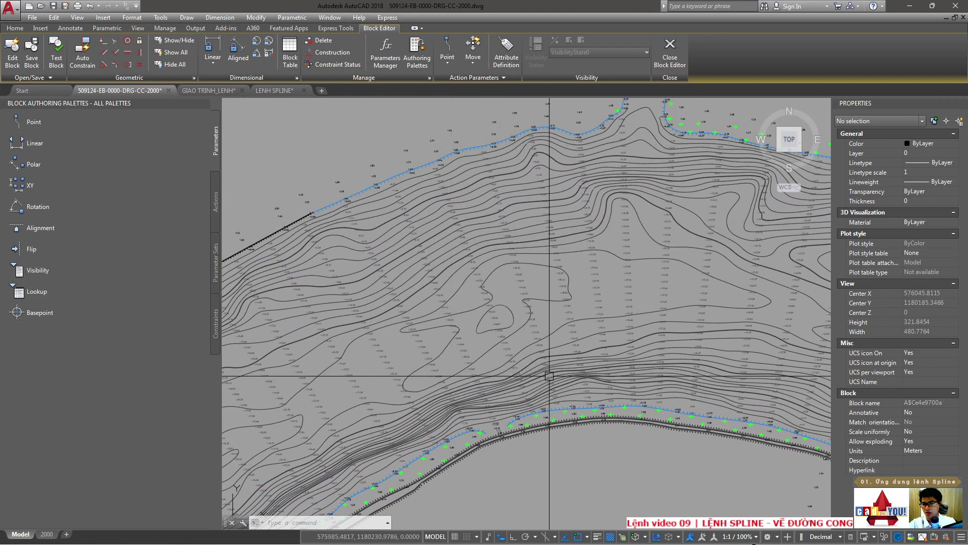
scroll(501, 335, up, 2)
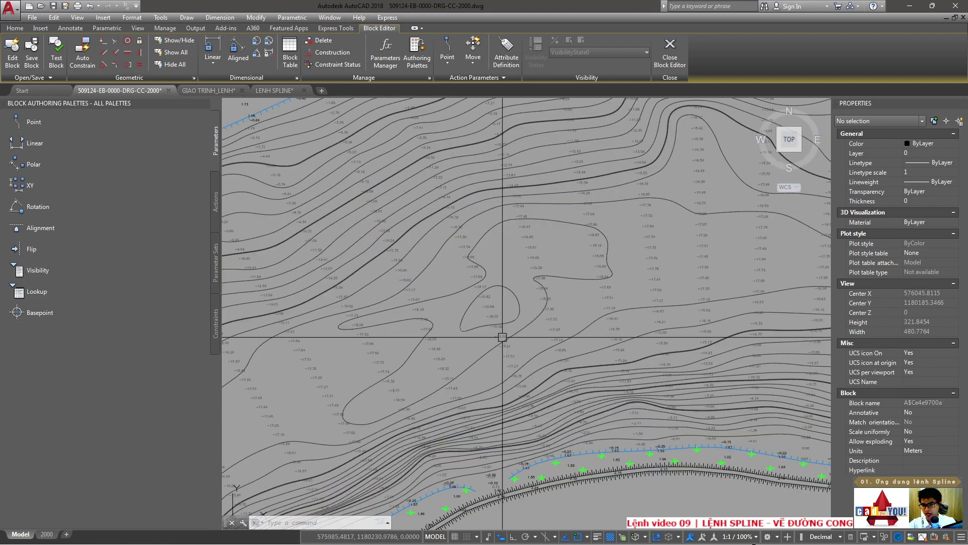
click(502, 286)
scroll(503, 296, up, 4)
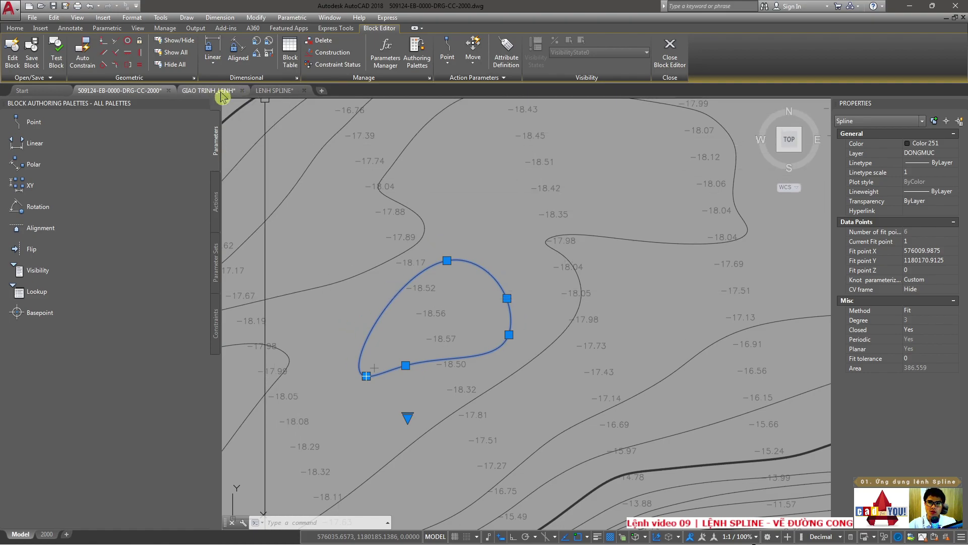
click(273, 91)
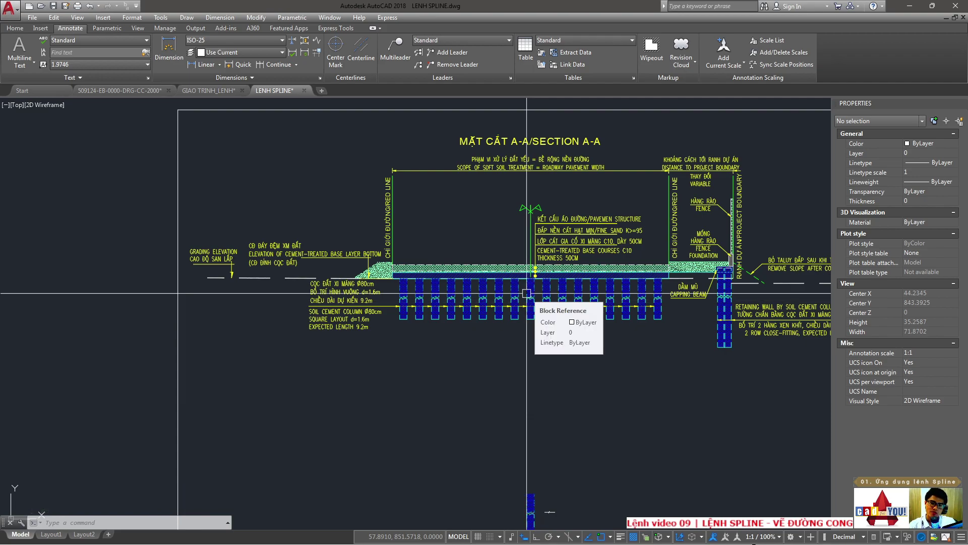
- Zoom to the zigzag break line and stretch its left end leftward to 1.259
scroll(526, 293, up, 6)
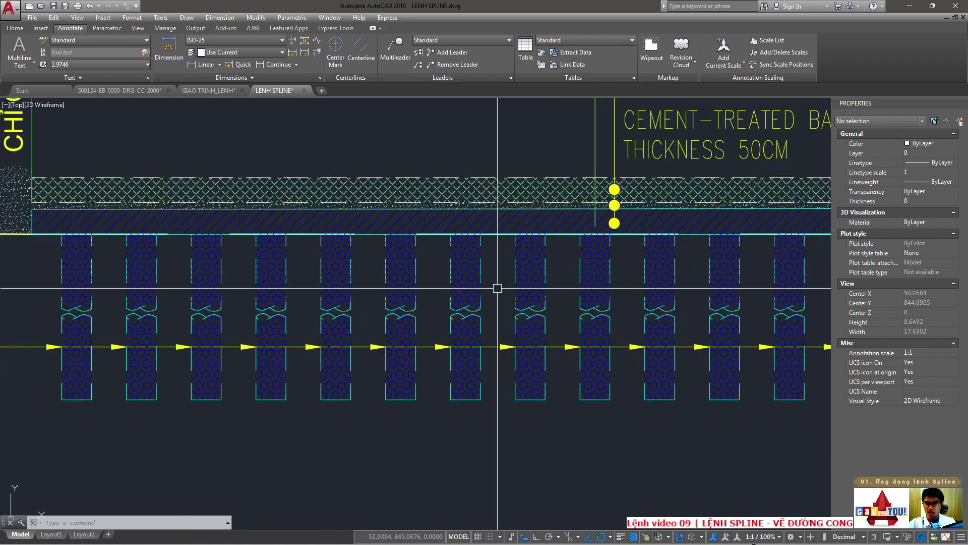
scroll(497, 285, up, 5)
scroll(460, 316, up, 2)
scroll(438, 302, up, 1)
scroll(400, 240, down, 5)
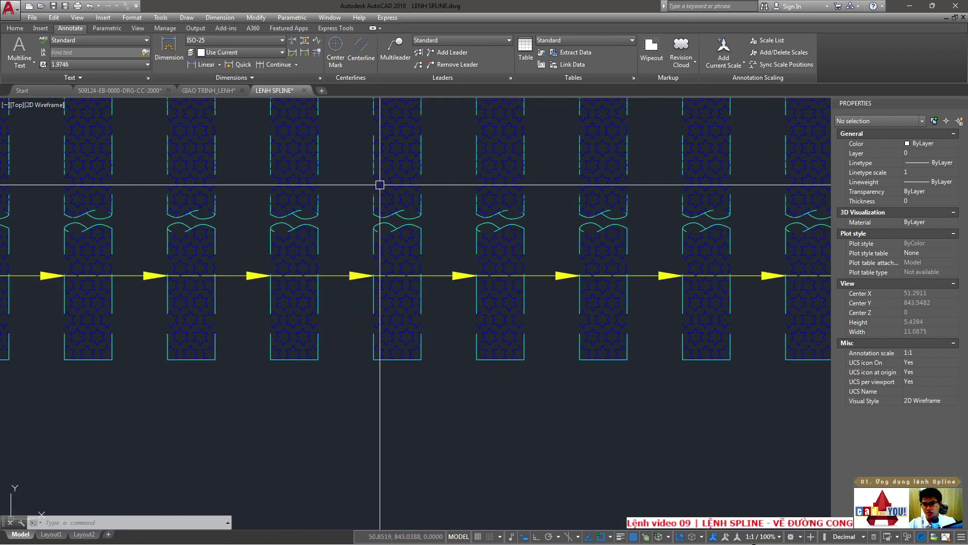
scroll(378, 181, down, 5)
scroll(426, 335, down, 4)
scroll(419, 385, up, 8)
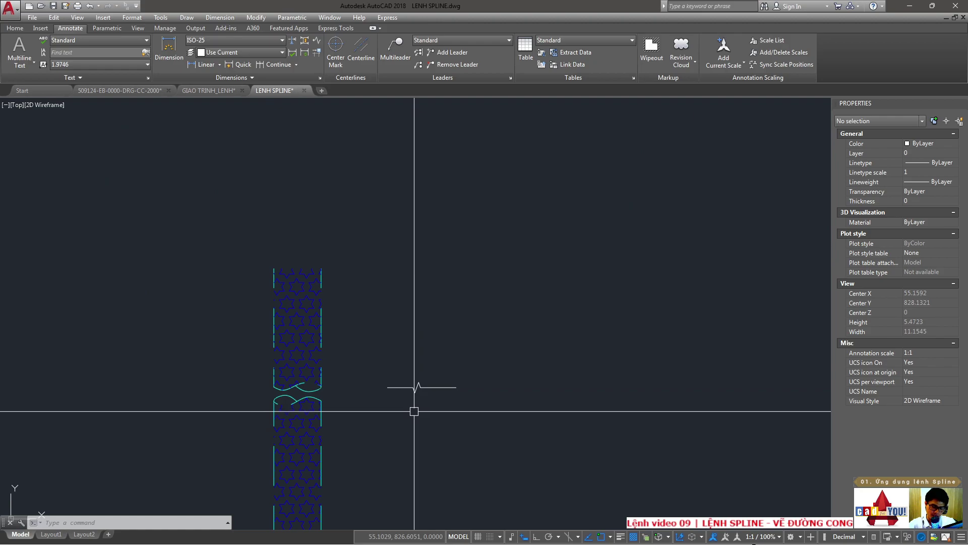
scroll(434, 406, up, 3)
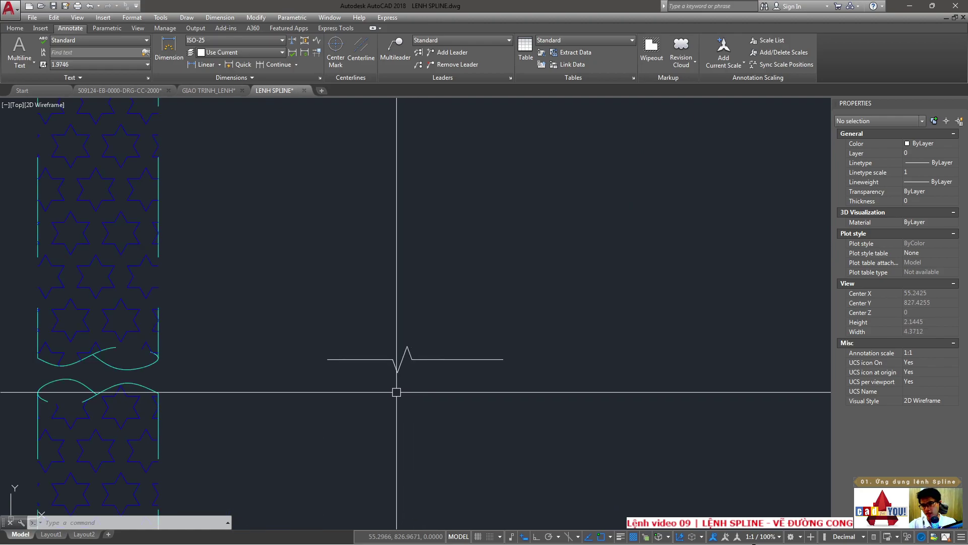
click(363, 359)
click(328, 359)
click(293, 359)
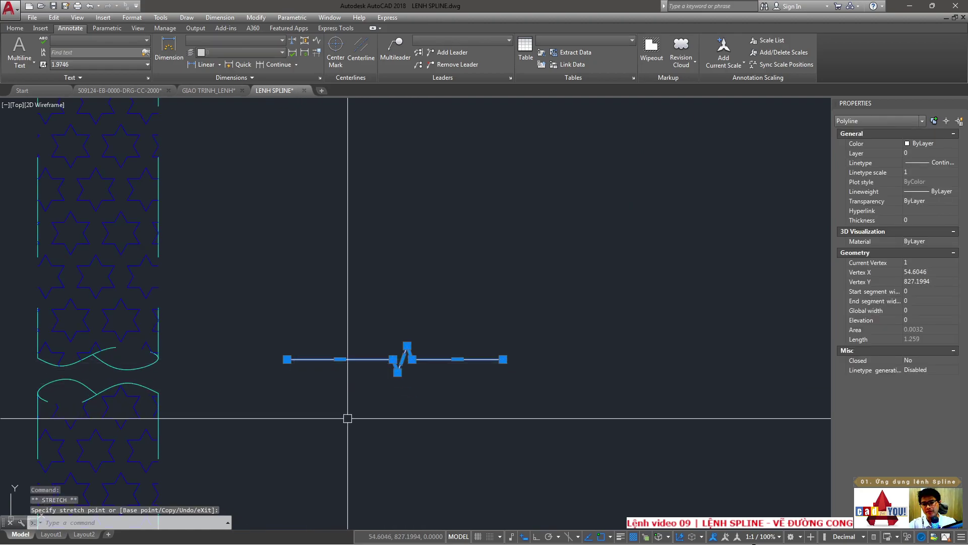
key(Escape)
- Window-select the zigzag break line again to inspect it, then deselect it
scroll(404, 352, up, 3)
click(463, 327)
scroll(463, 327, down, 3)
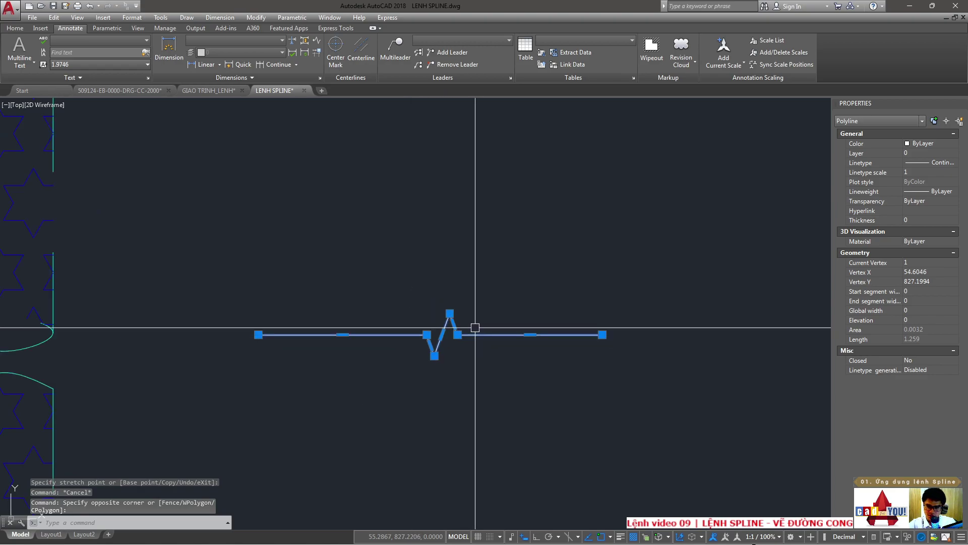
scroll(562, 334, down, 2)
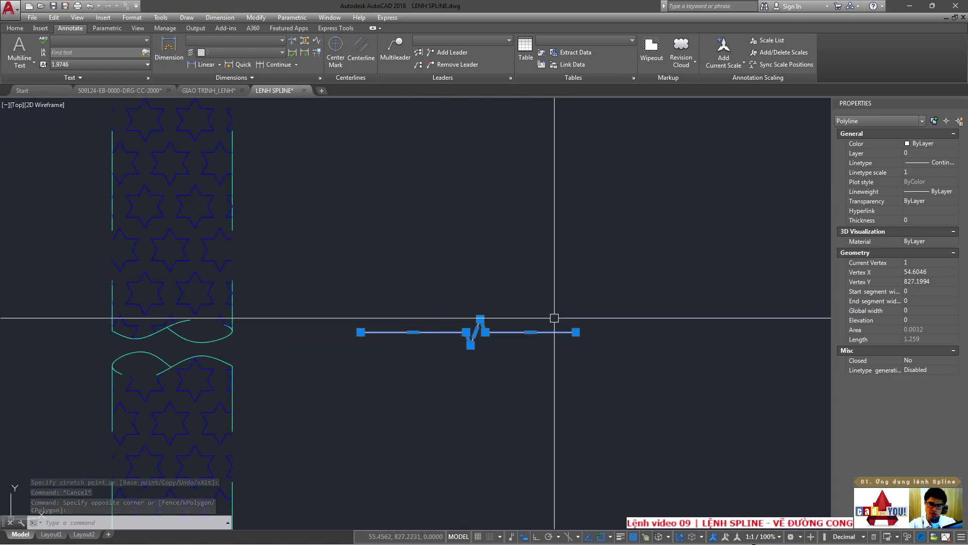
click(514, 334)
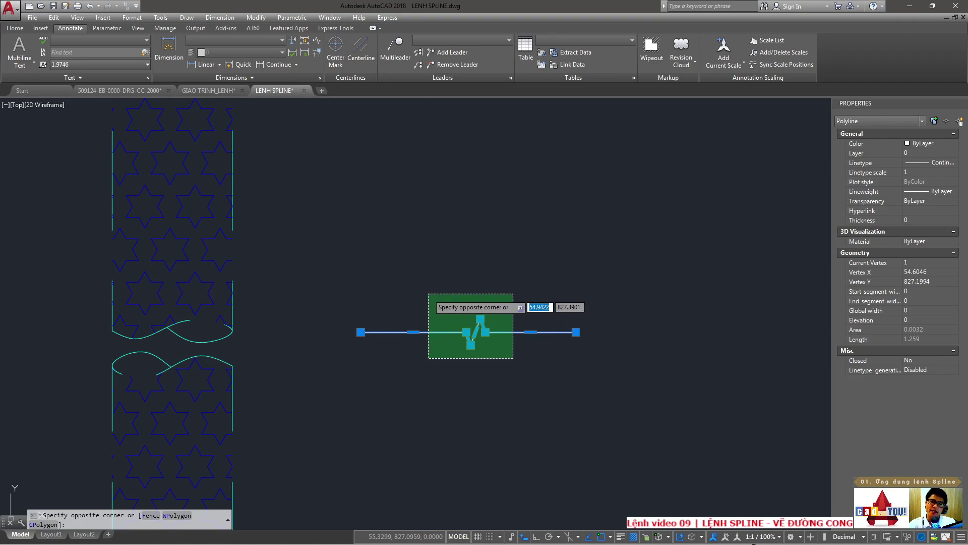
click(444, 323)
key(Escape)
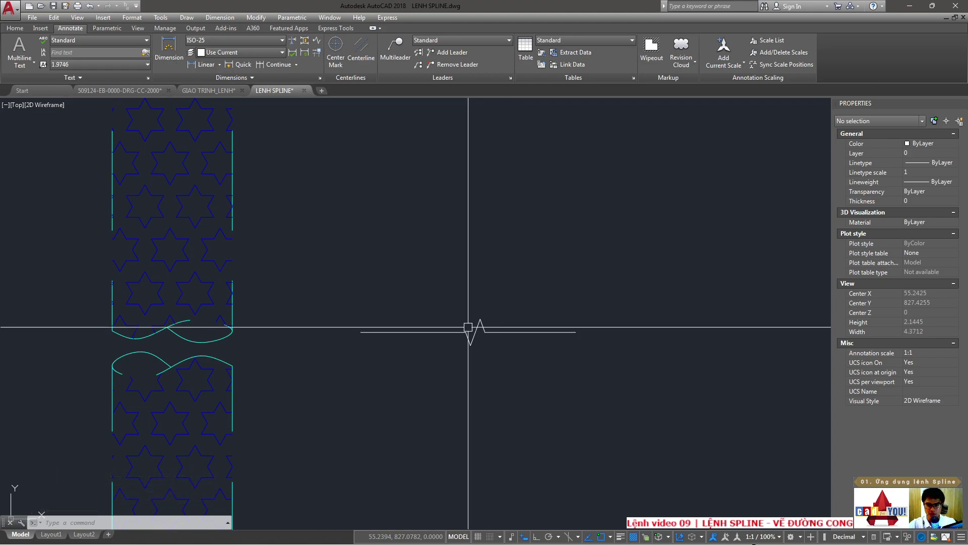
middle_drag(260, 327, 346, 326)
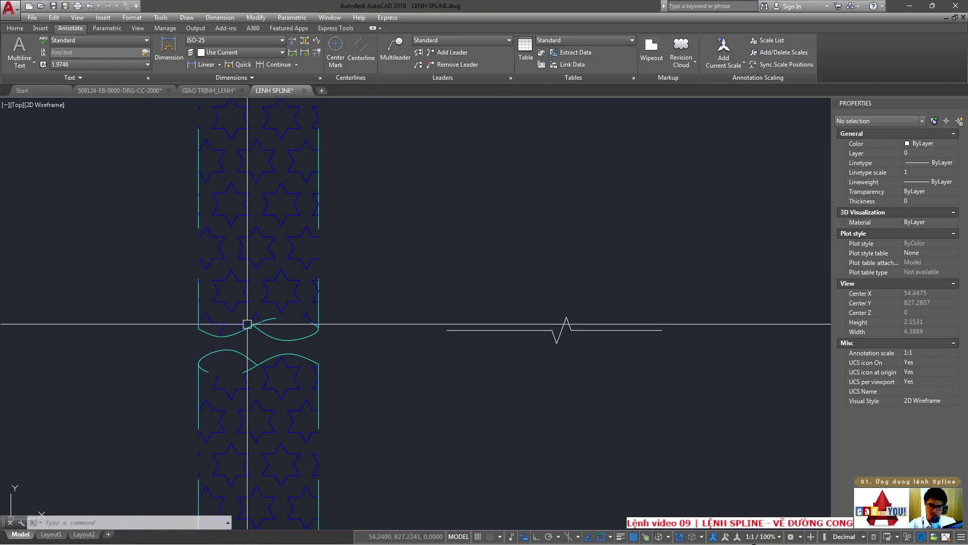
click(247, 327)
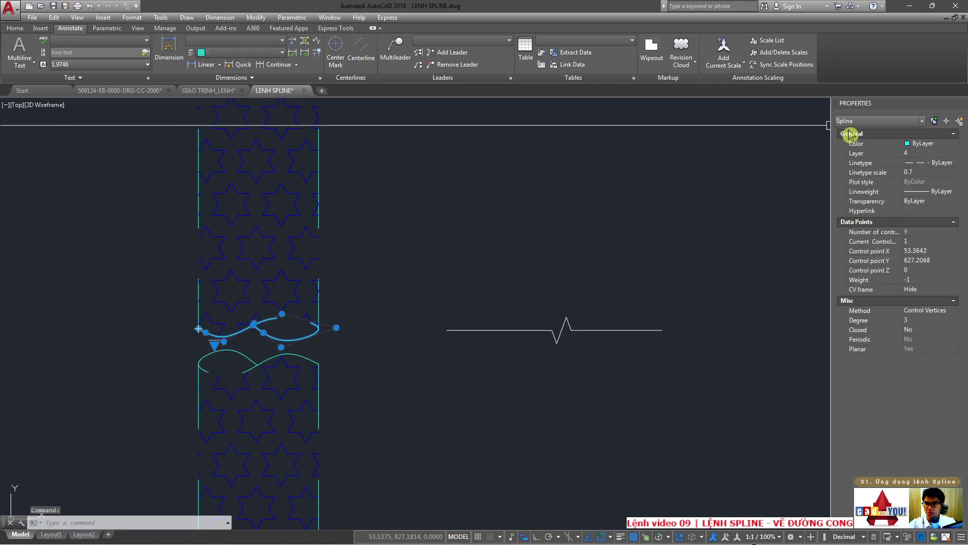
key(Escape)
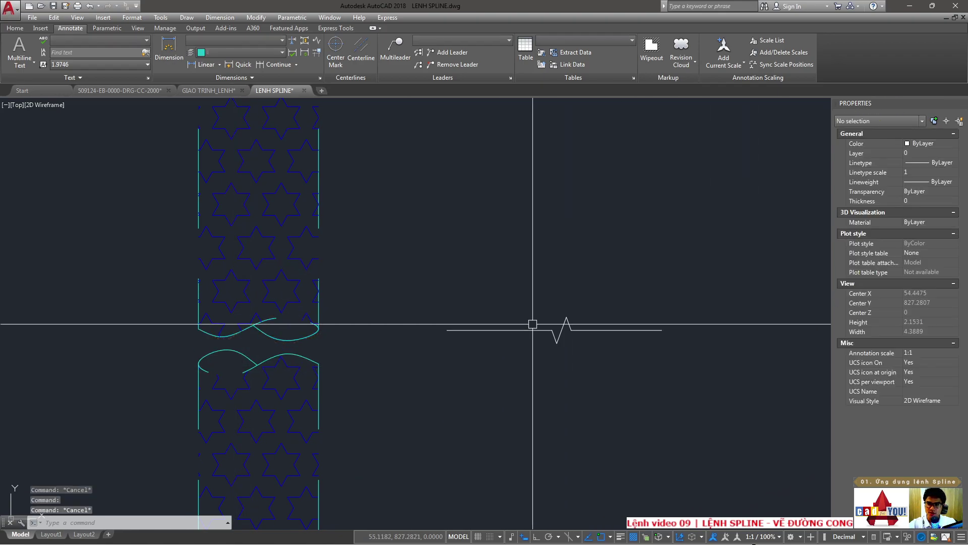
click(568, 322)
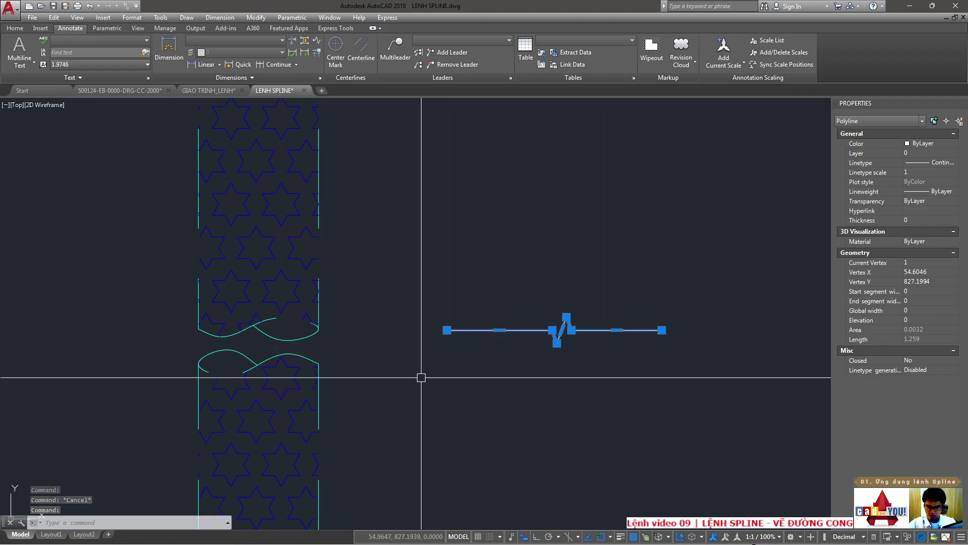
key(Escape)
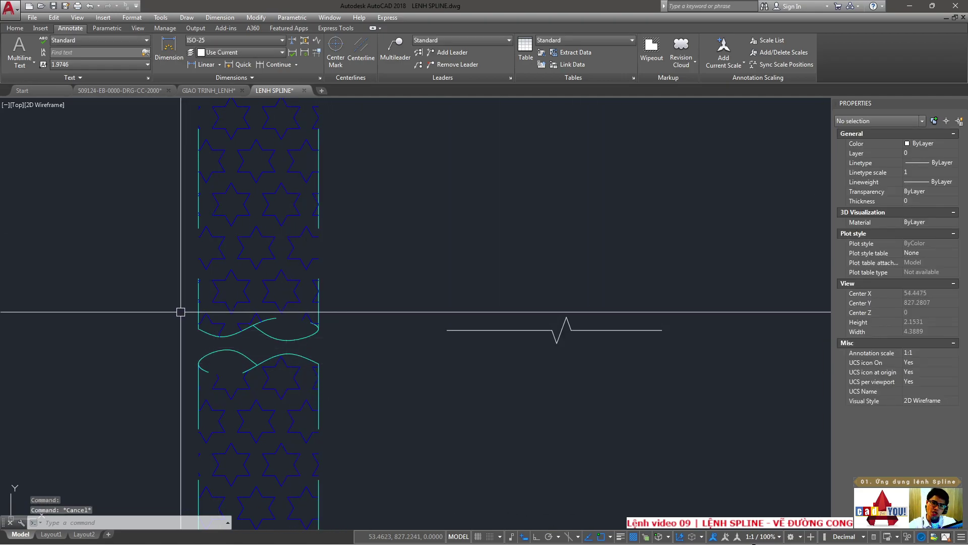
scroll(178, 310, up, 2)
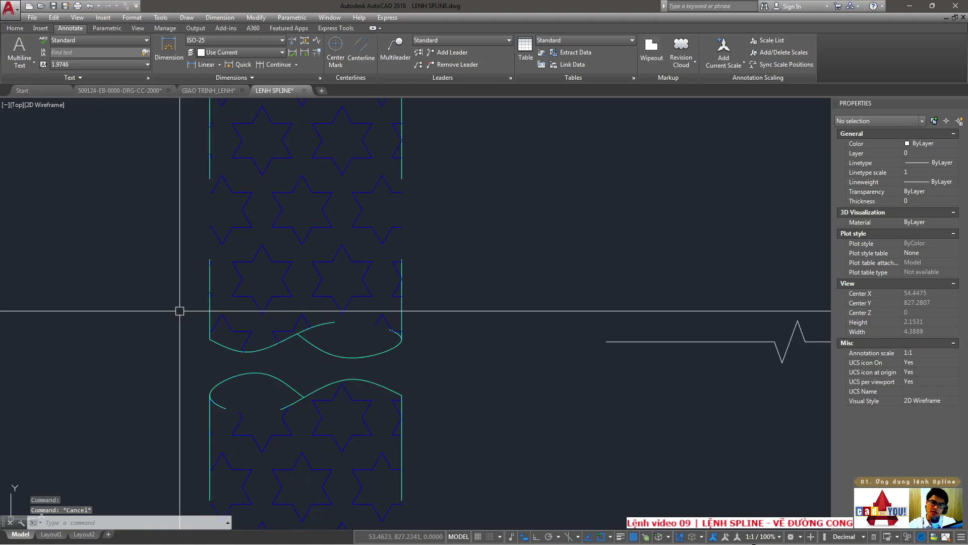
click(221, 346)
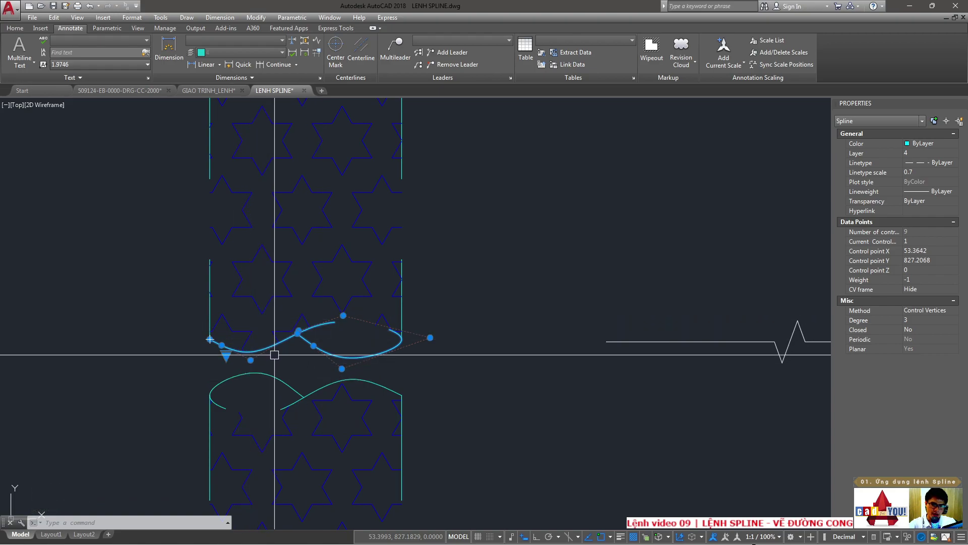
scroll(275, 355, down, 4)
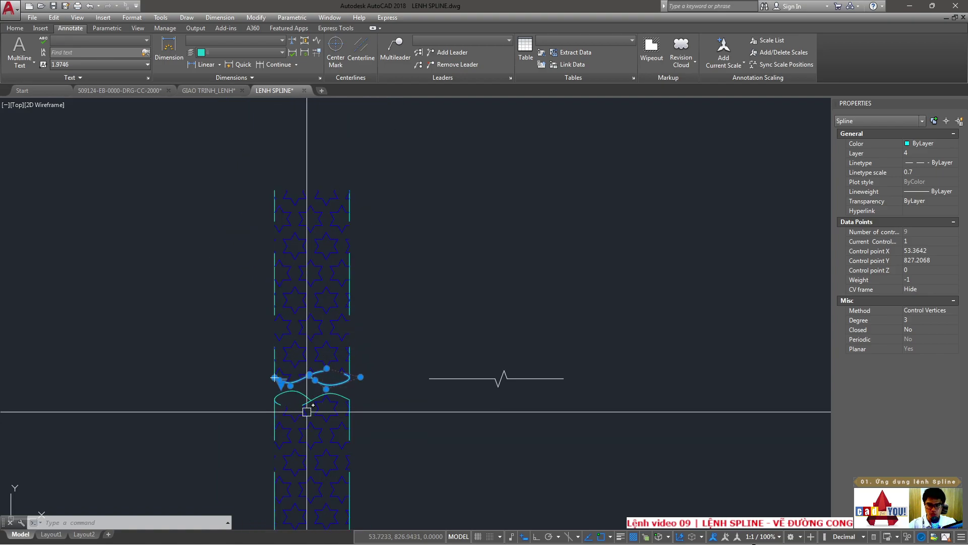
scroll(309, 400, up, 2)
key(Escape)
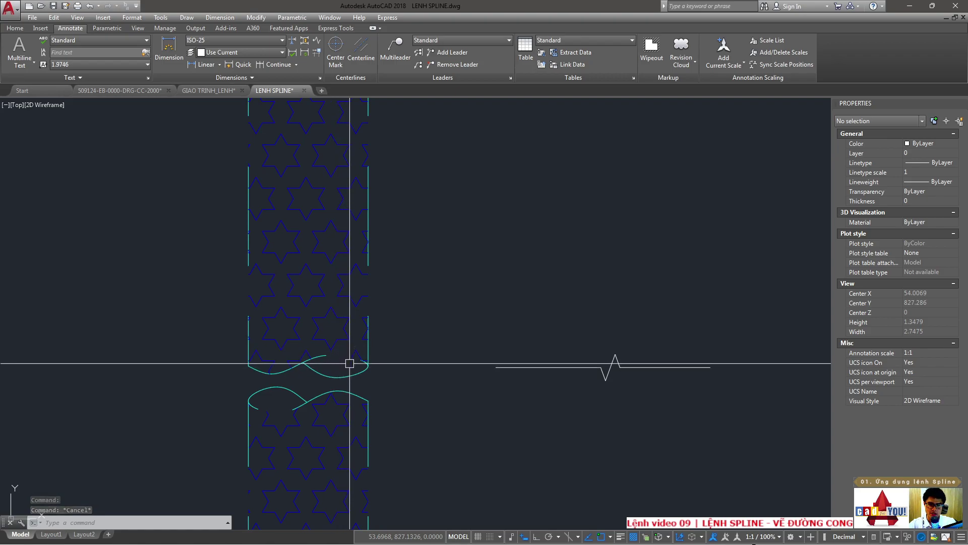
scroll(352, 359, down, 2)
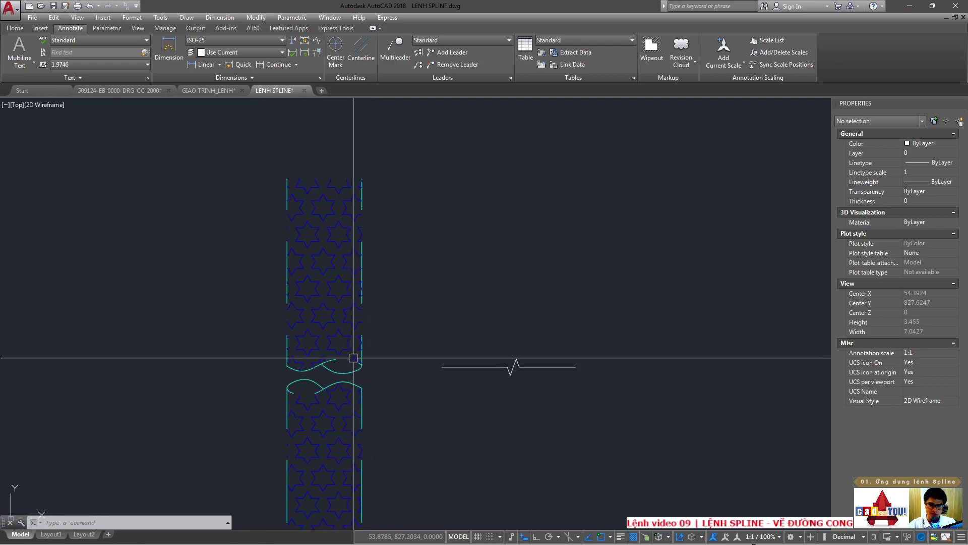
click(243, 147)
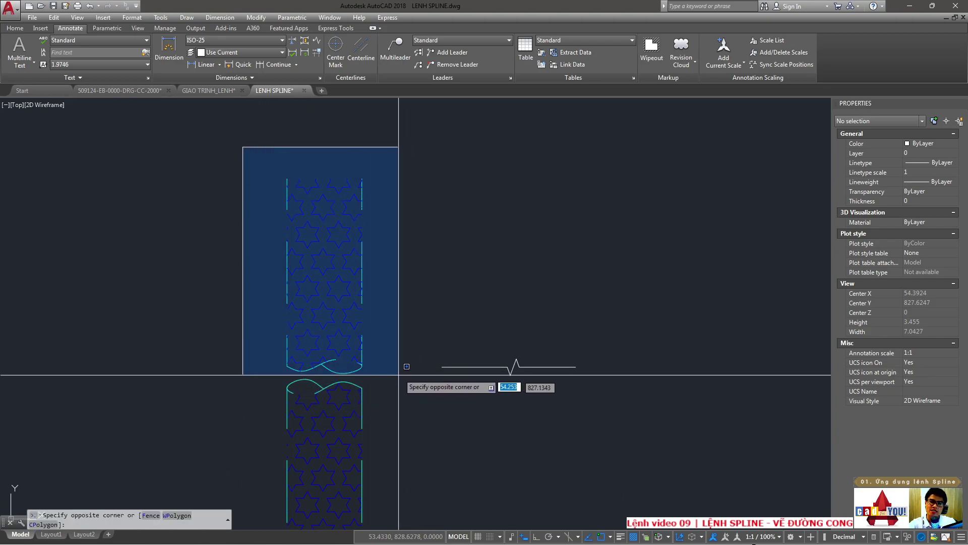
key(Escape)
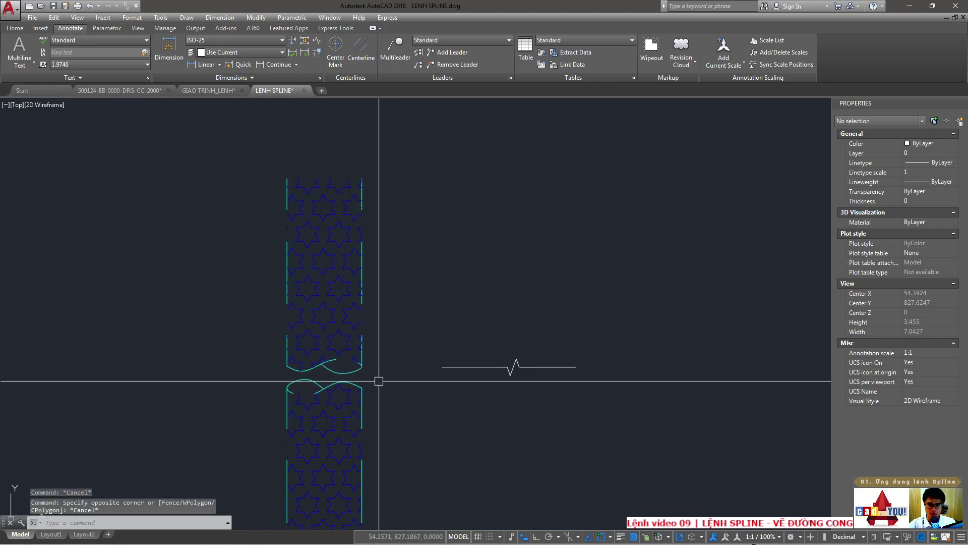
- Zoom in and select the short zigzag break line to inspect it, then deselect it
scroll(376, 380, down, 2)
scroll(353, 378, down, 3)
scroll(335, 368, down, 5)
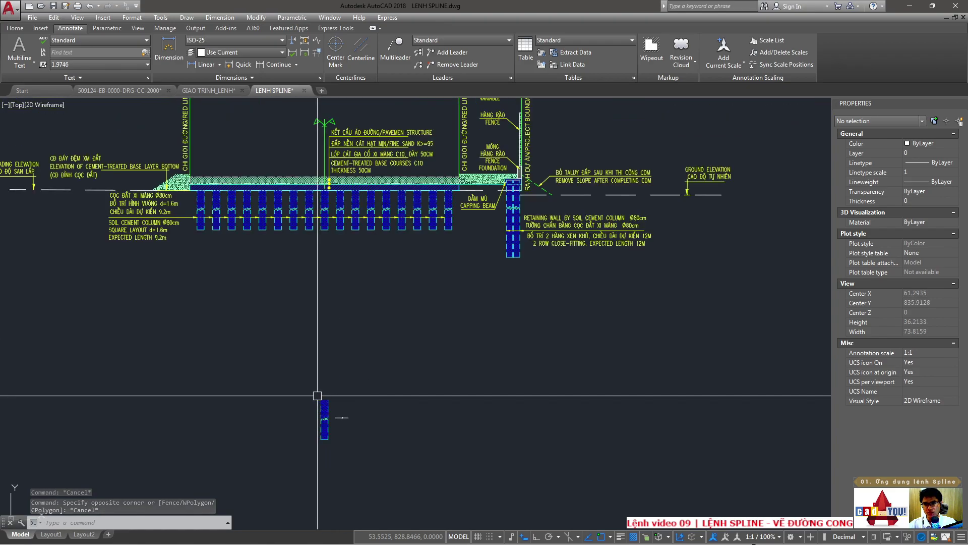
scroll(310, 267, up, 3)
scroll(303, 237, up, 4)
scroll(295, 212, down, 6)
scroll(346, 249, down, 3)
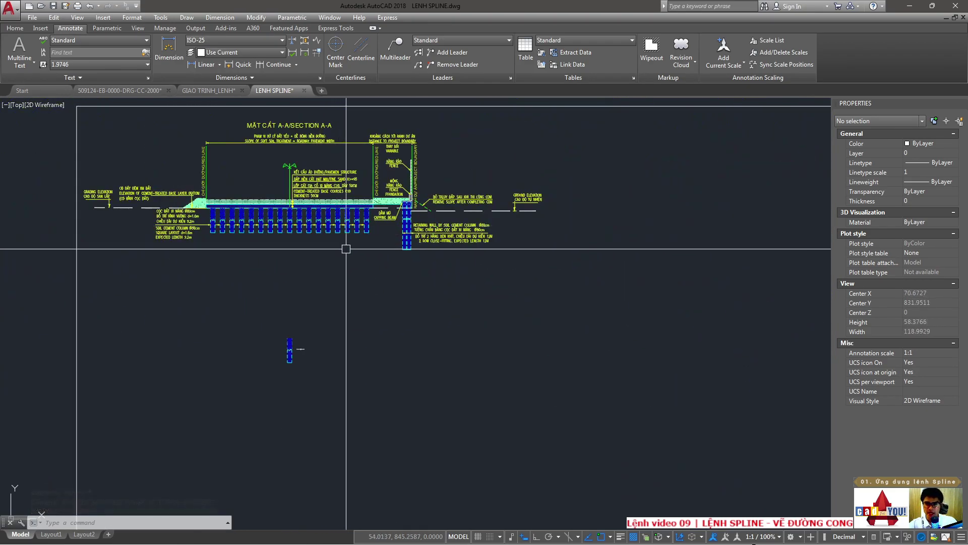
scroll(407, 205, up, 8)
scroll(309, 317, down, 11)
scroll(275, 368, up, 9)
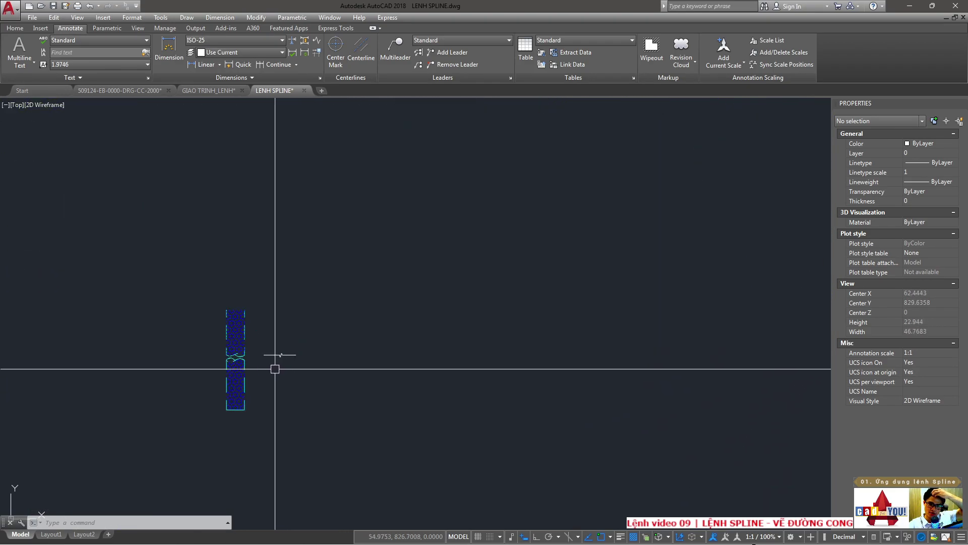
scroll(275, 368, up, 3)
scroll(255, 361, up, 2)
scroll(231, 328, up, 1)
scroll(235, 325, up, 2)
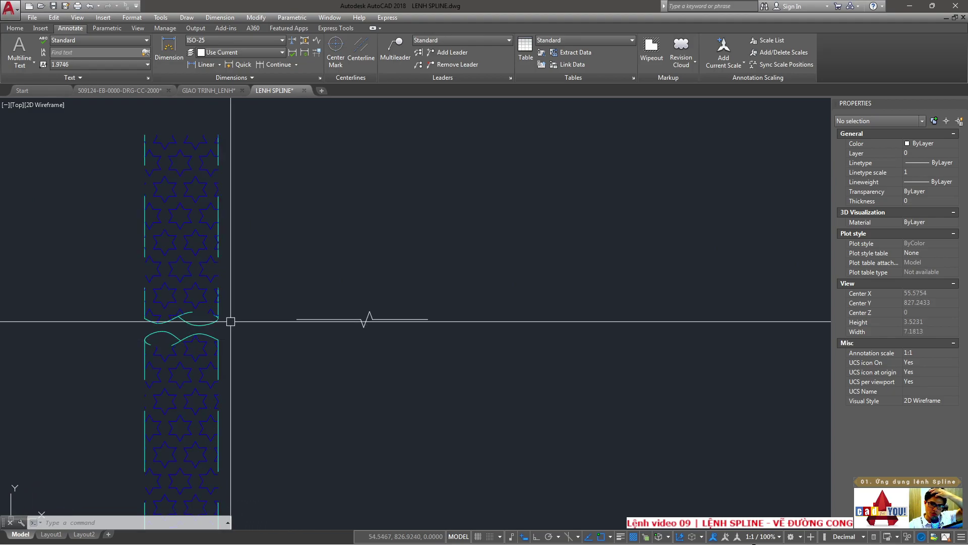
click(361, 319)
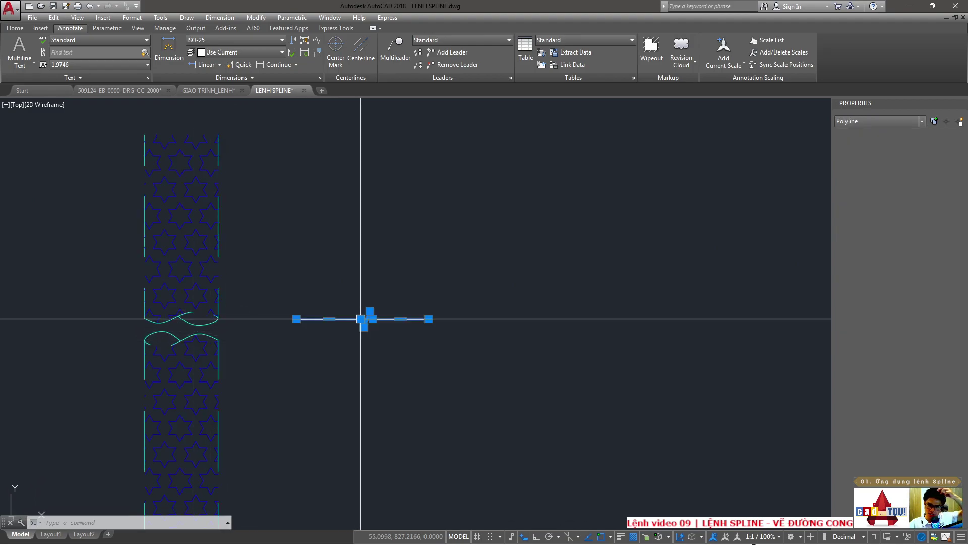
middle_drag(225, 282, 344, 251)
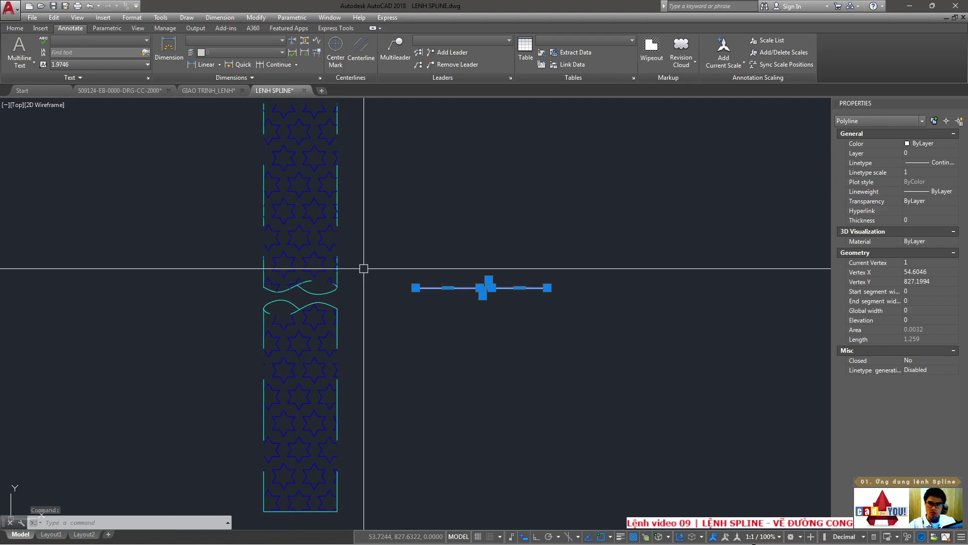
scroll(364, 268, down, 5)
key(Escape)
- Pan to the other details and select the wavy pipe-break spline to inspect it
scroll(454, 313, down, 3)
middle_drag(329, 249, 367, 296)
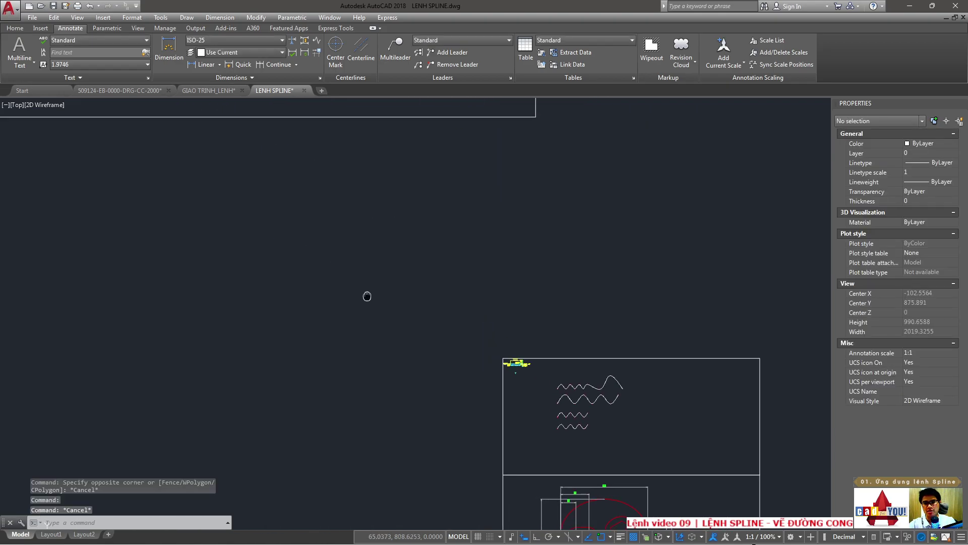
scroll(353, 292, down, 3)
scroll(328, 290, up, 3)
scroll(302, 286, up, 5)
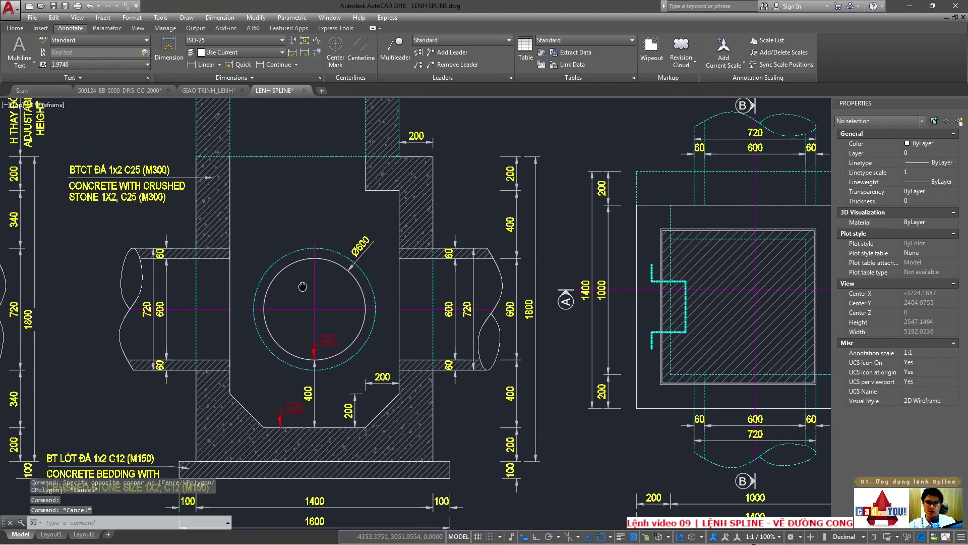
scroll(303, 287, down, 5)
scroll(261, 257, up, 5)
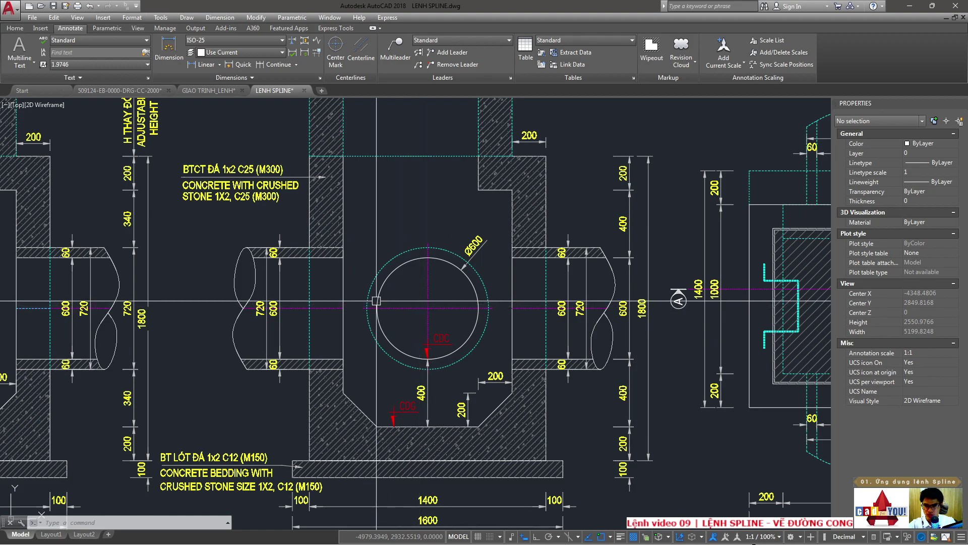
scroll(239, 259, up, 2)
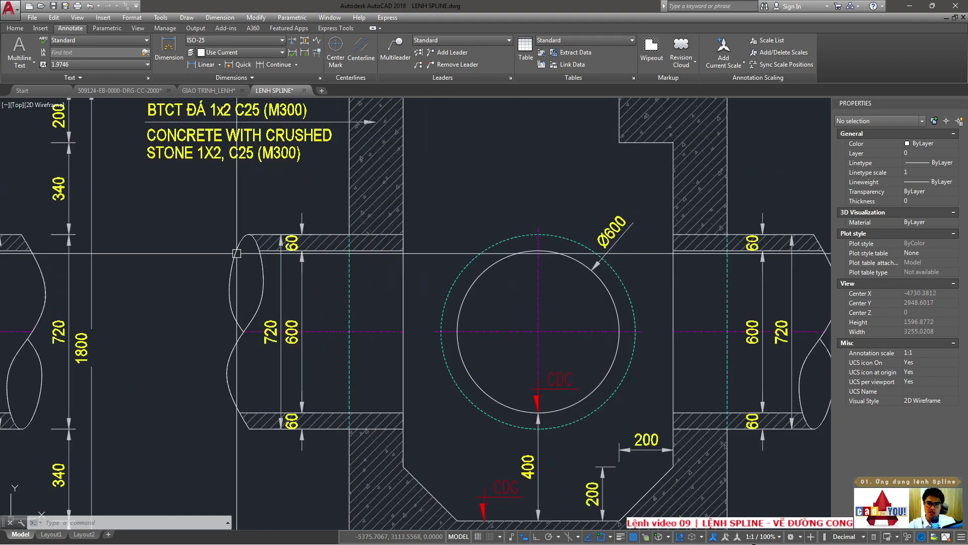
click(237, 253)
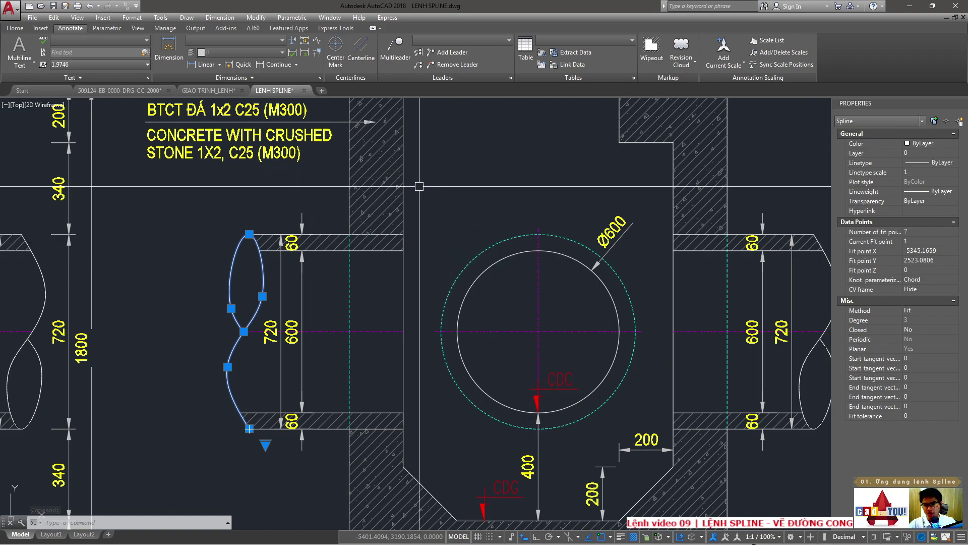
scroll(328, 199, down, 10)
scroll(295, 209, down, 3)
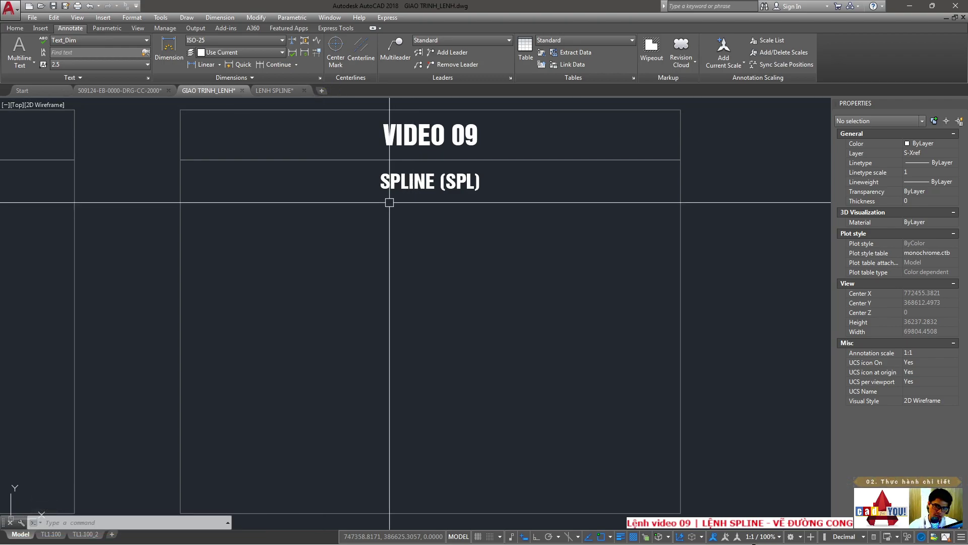
- Review the Spline Fit Points and Control Vertices options in the Draw menu and Home Draw panel
click(188, 20)
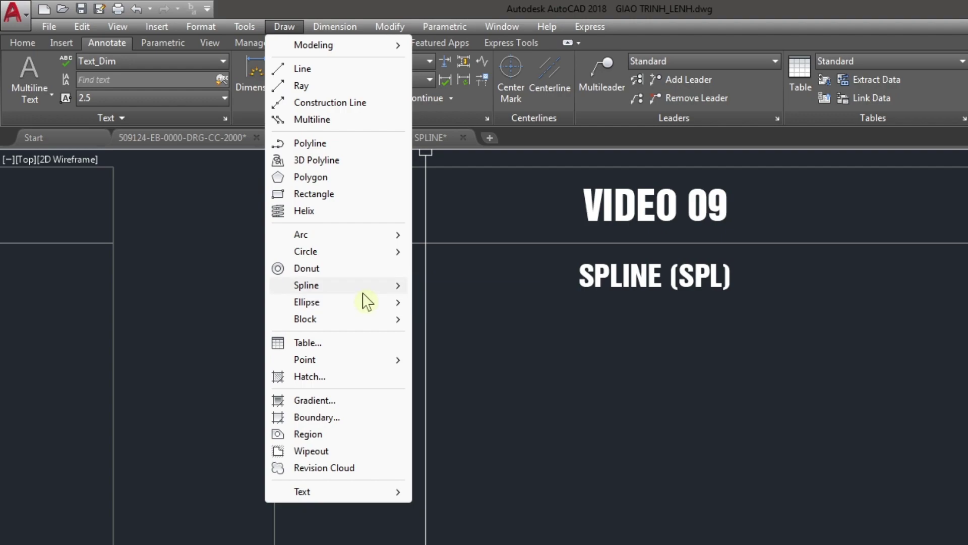
mouse_move(307, 285)
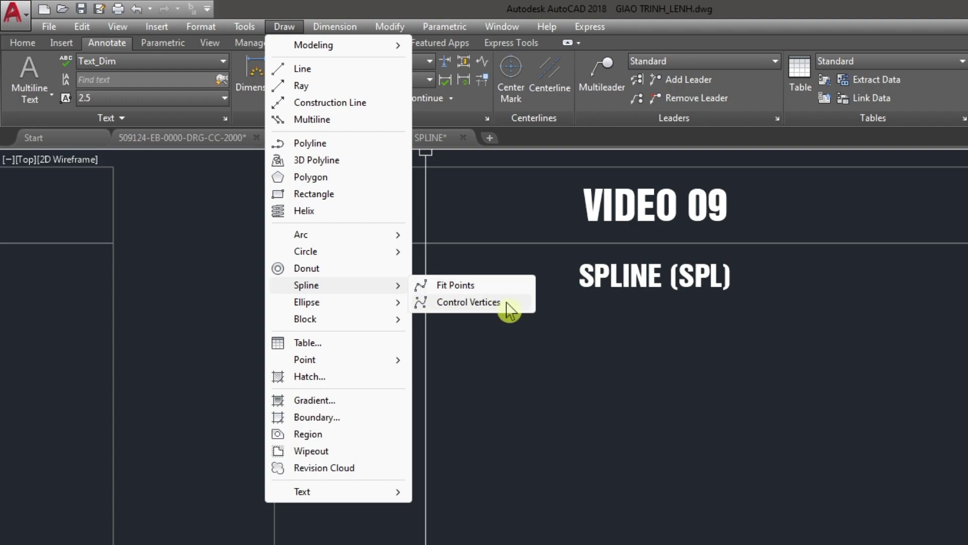
click(534, 242)
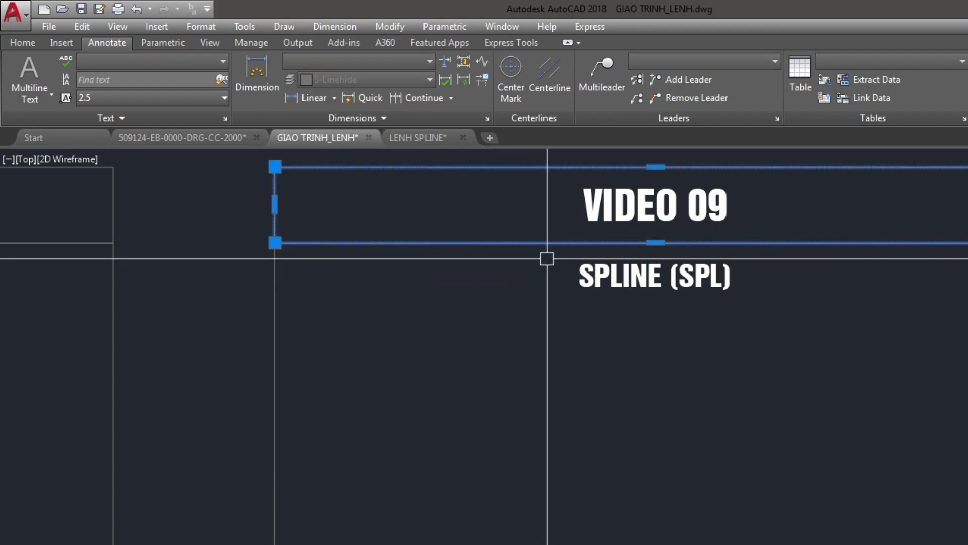
key(Escape)
click(28, 43)
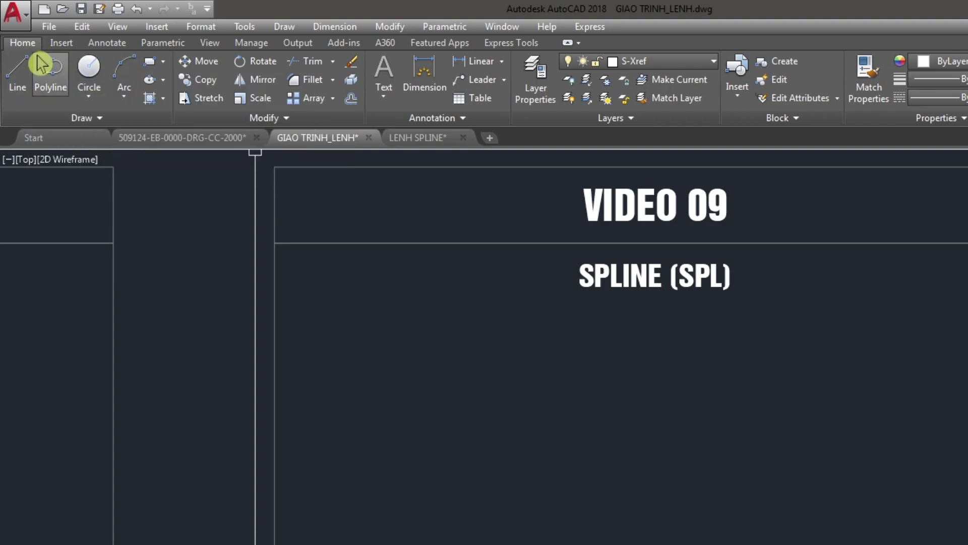
click(100, 119)
text(SPL)
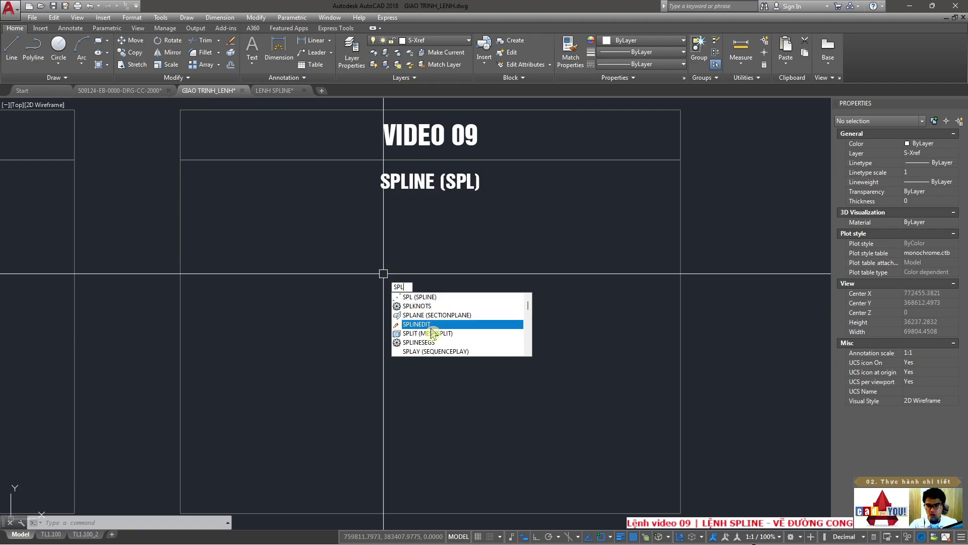
- Draw an S-shaped spline through four fit points from lower left to upper right
click(425, 297)
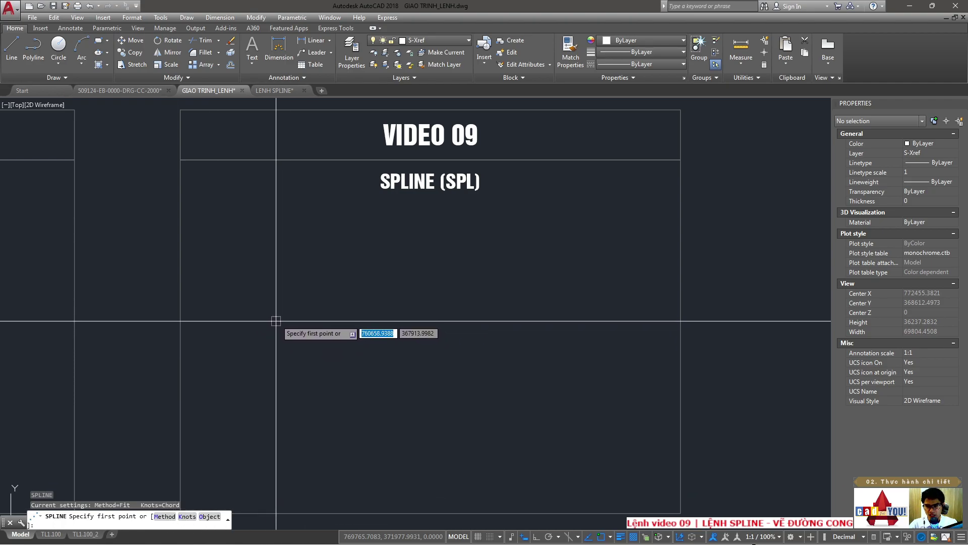
click(248, 331)
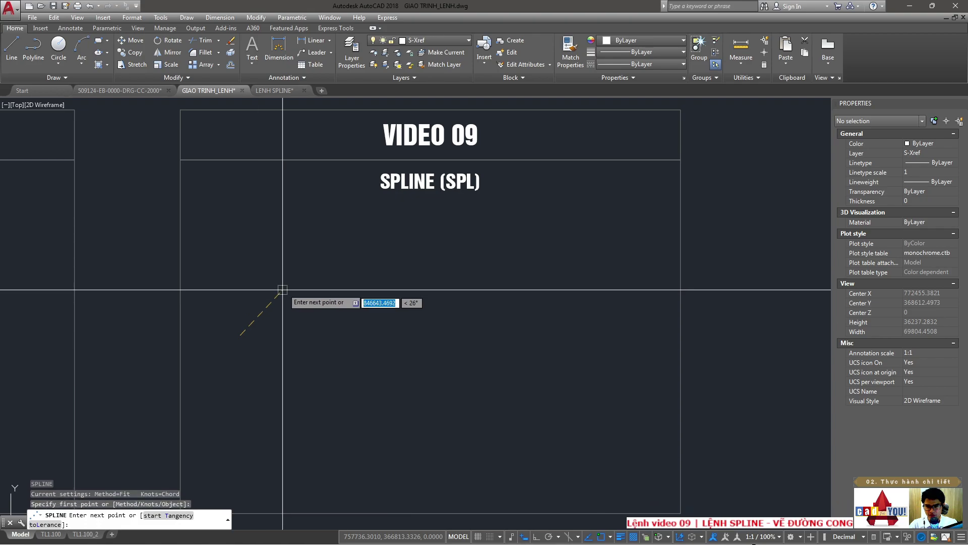
key(Escape)
key(Return)
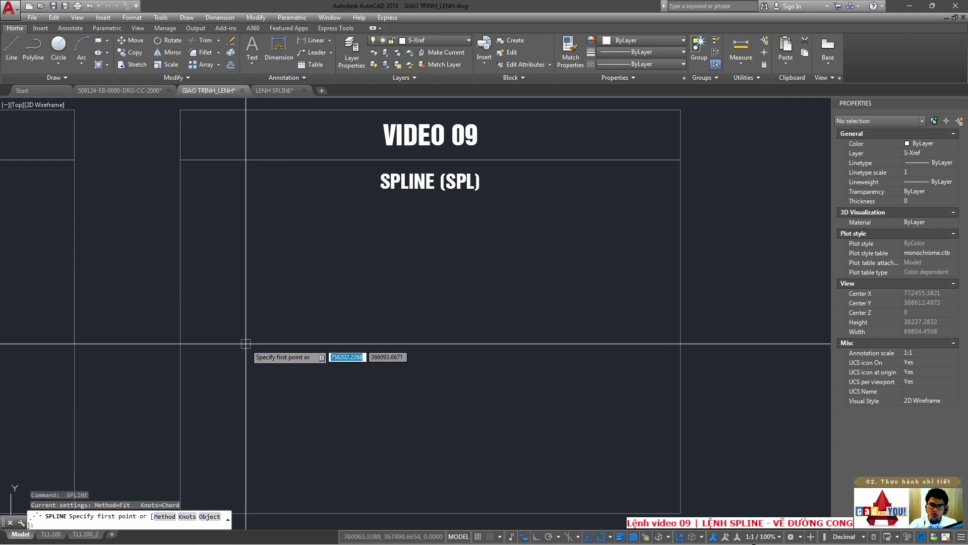
click(244, 343)
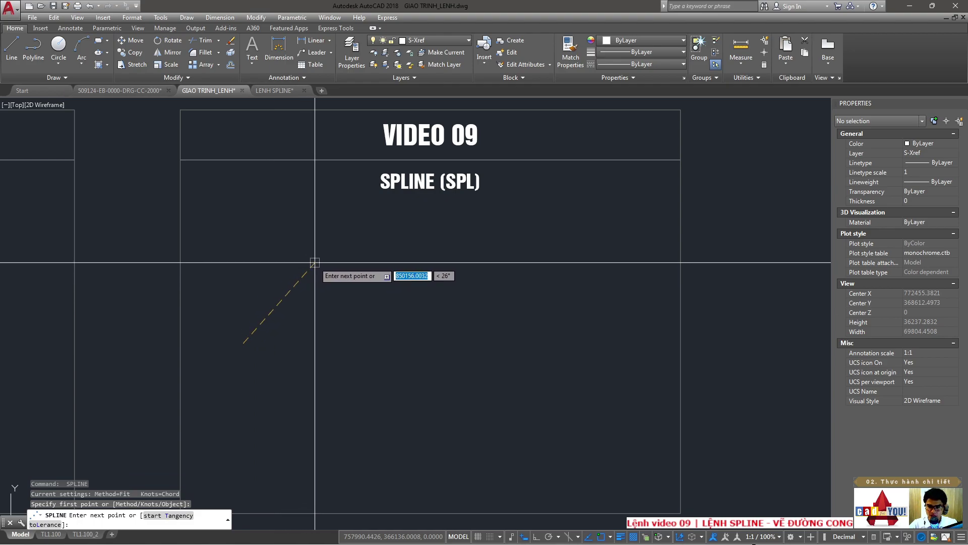
click(315, 256)
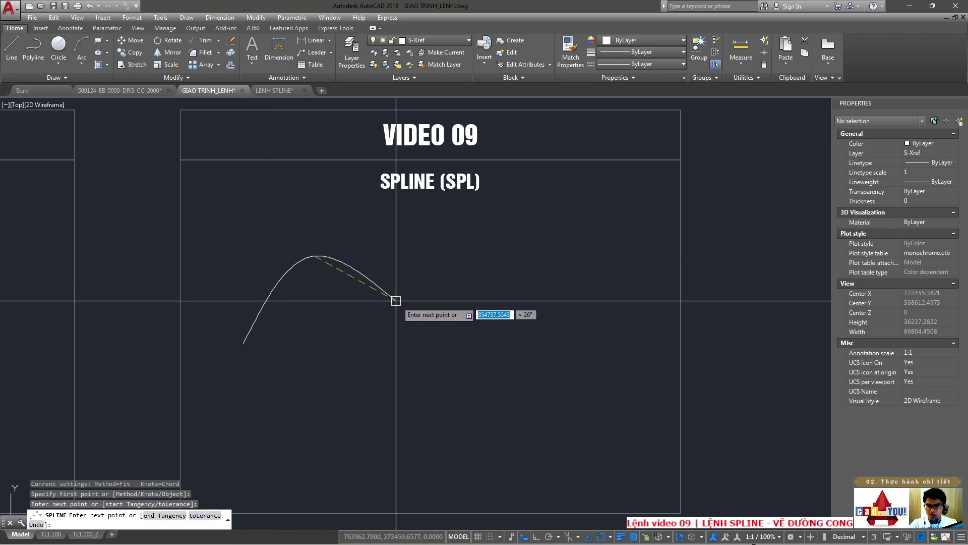
click(468, 341)
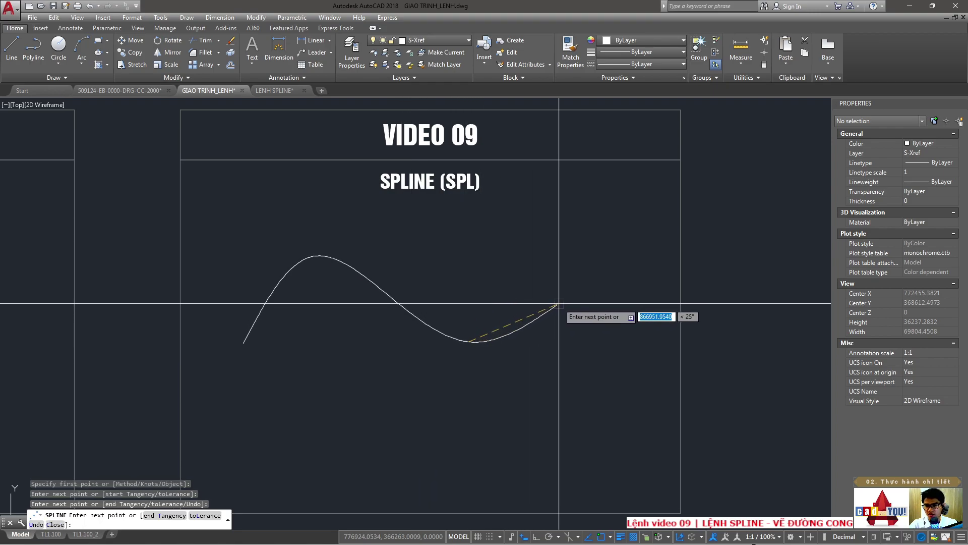
click(622, 241)
key(Return)
- Select the new spline to check its properties: Fit method, degree 3
click(421, 316)
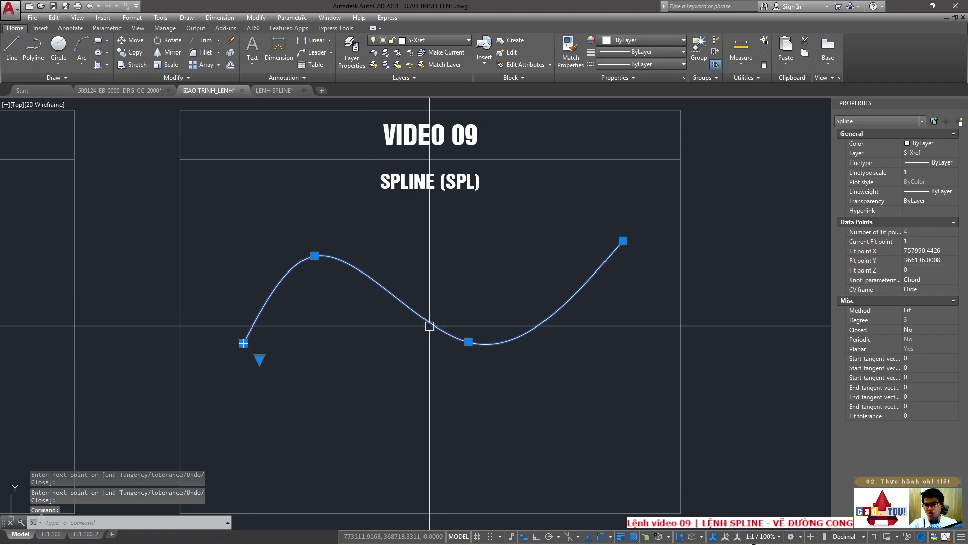
key(Escape)
click(392, 296)
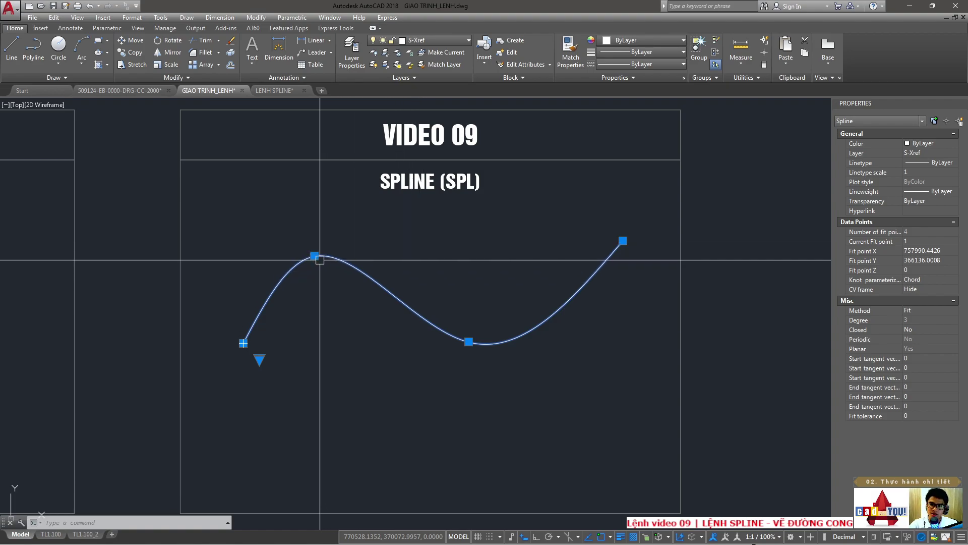
- Reselect the S-spline and try picking its fit-point grips
click(307, 247)
scroll(321, 259, up, 2)
scroll(318, 257, down, 2)
key(Escape)
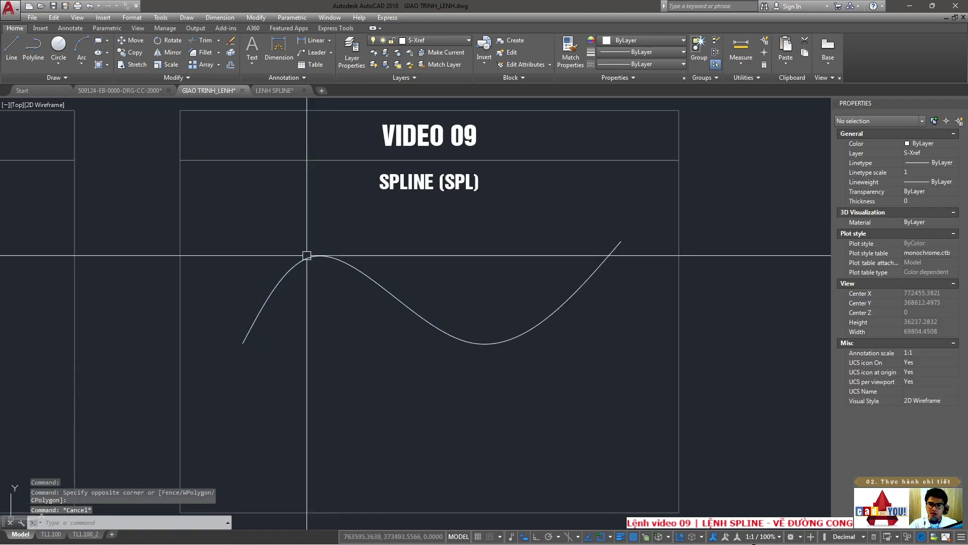
click(244, 340)
click(298, 259)
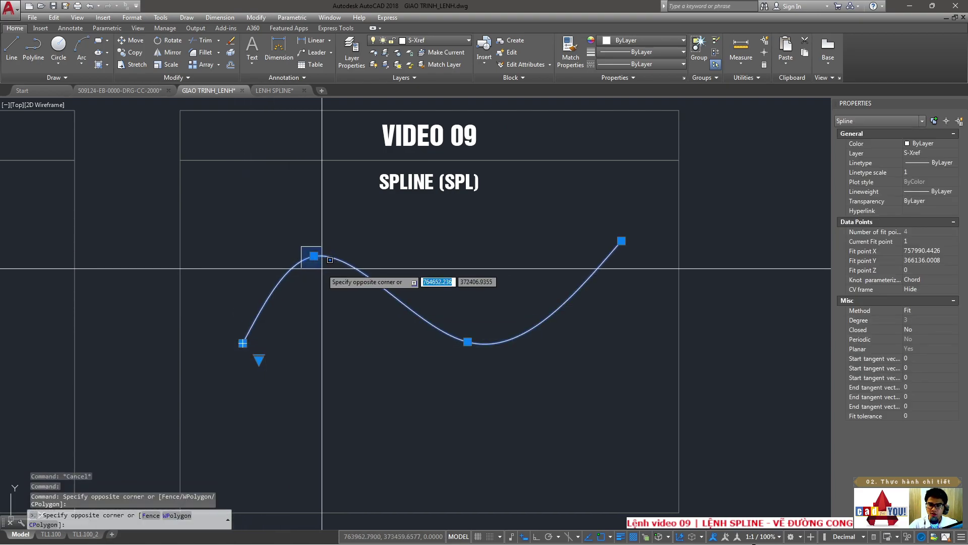
click(457, 326)
click(486, 348)
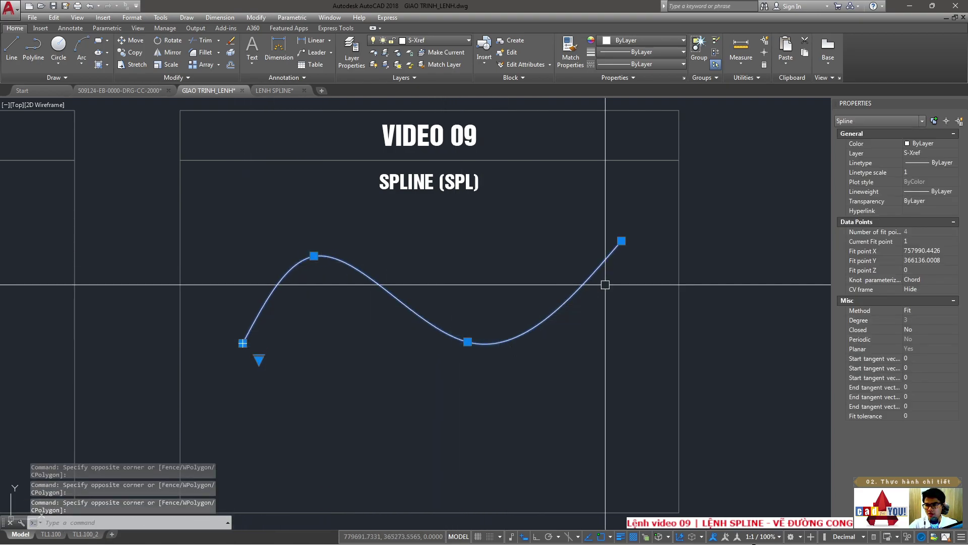
click(614, 217)
click(622, 241)
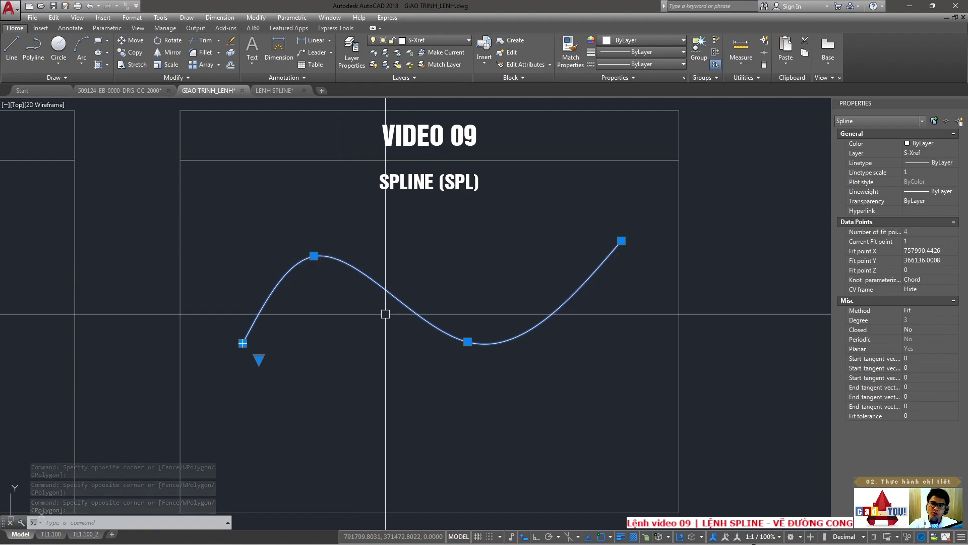
- Lower the top fit point and stretch the trough fit point further down
click(315, 256)
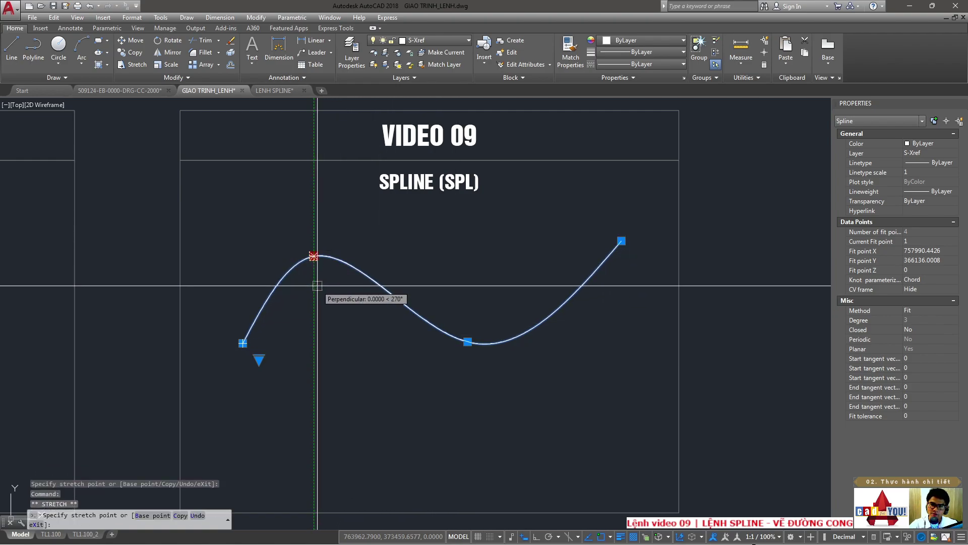
click(321, 305)
click(468, 341)
click(469, 368)
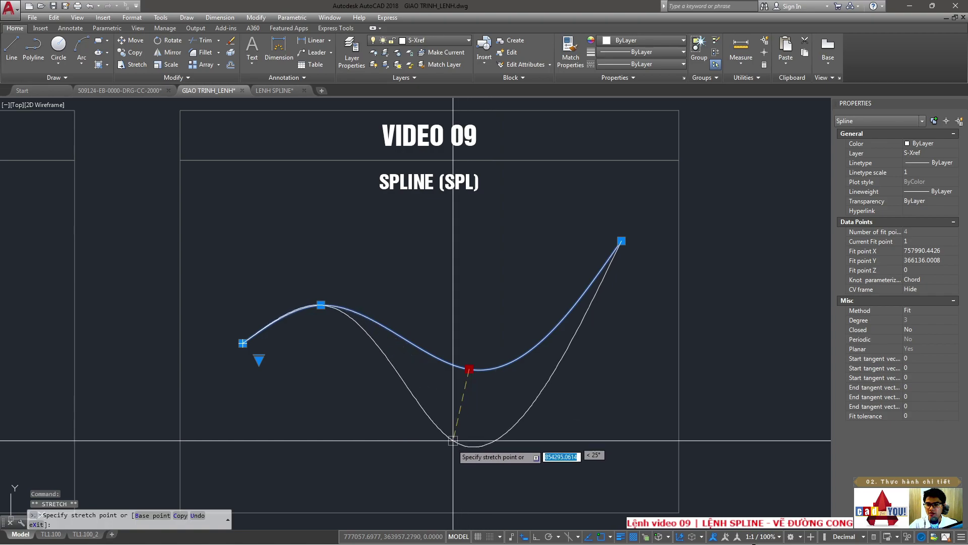
click(467, 453)
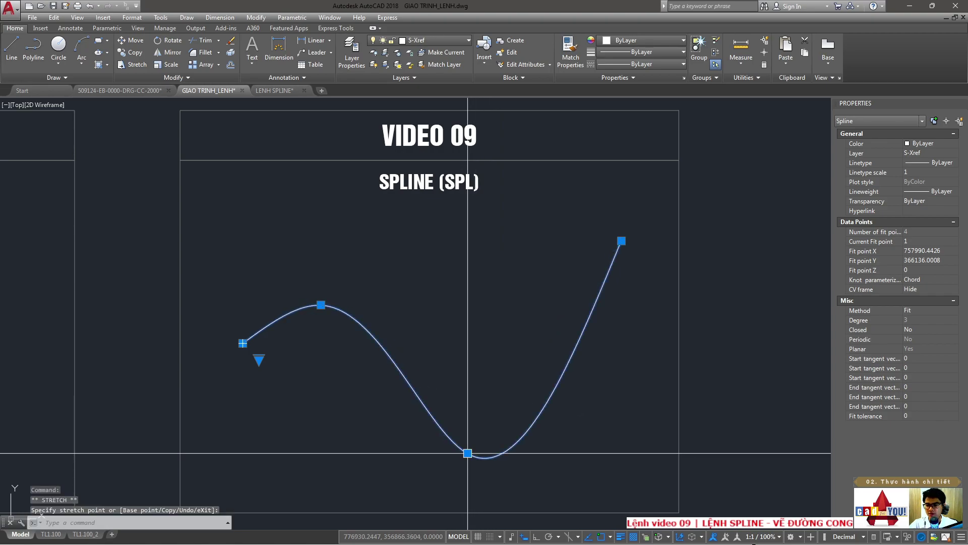
mouse_move(468, 453)
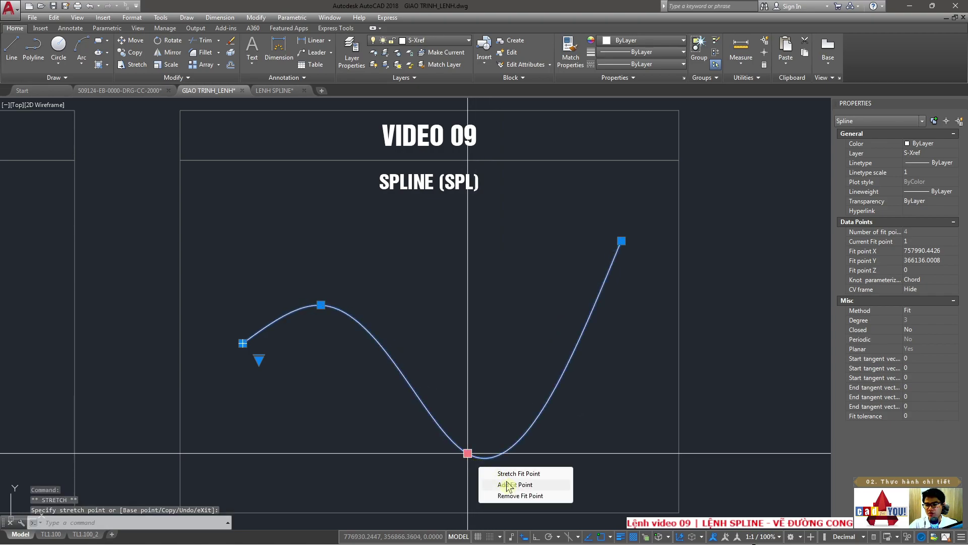
- Add a fit point on the spline's right rise, then undo it
click(508, 485)
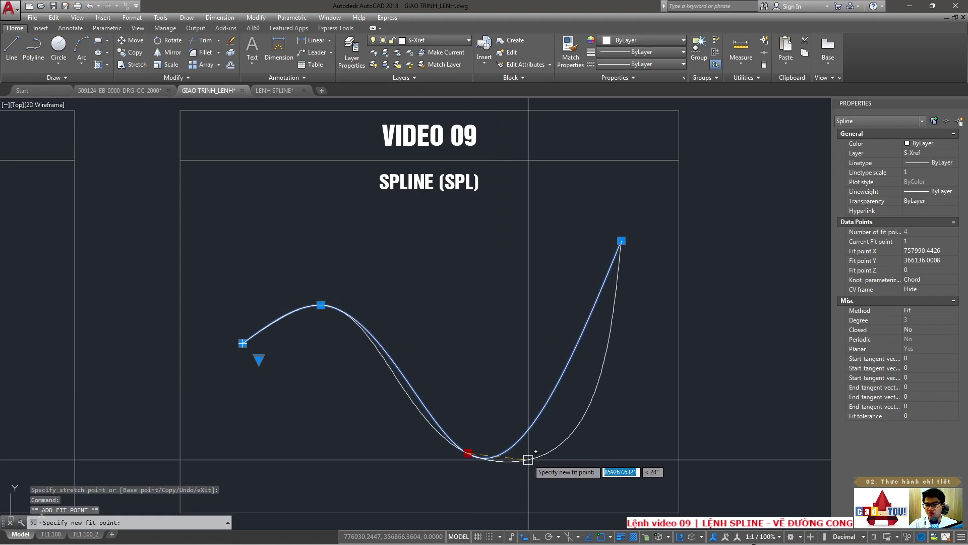
click(570, 362)
key(ctrl+z)
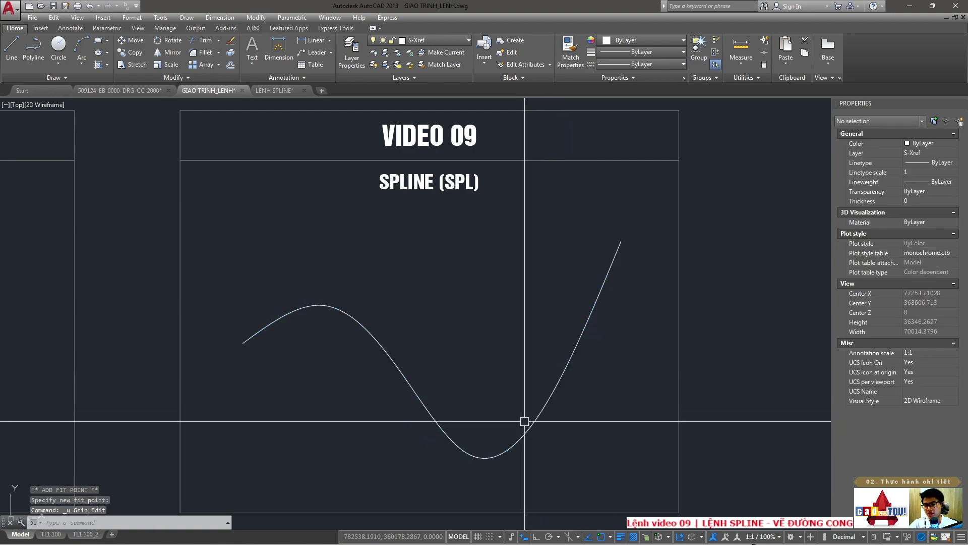
- Add a fit point after the lowest point, move it down-right, then remove it
click(490, 455)
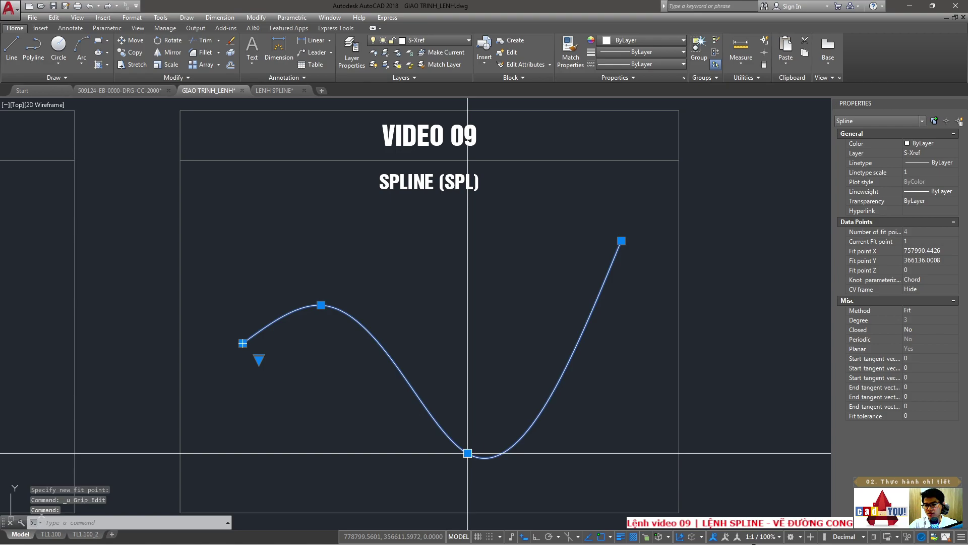
mouse_move(467, 453)
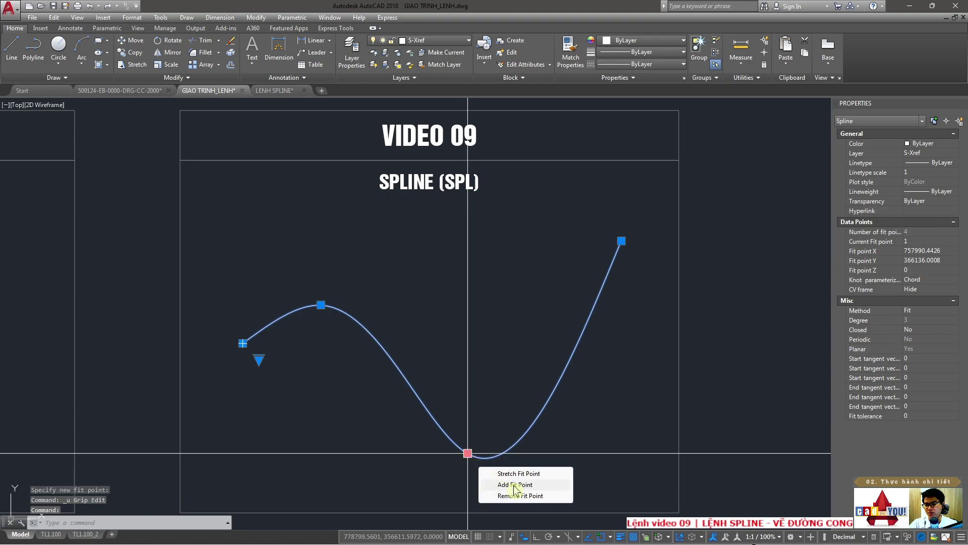
click(515, 485)
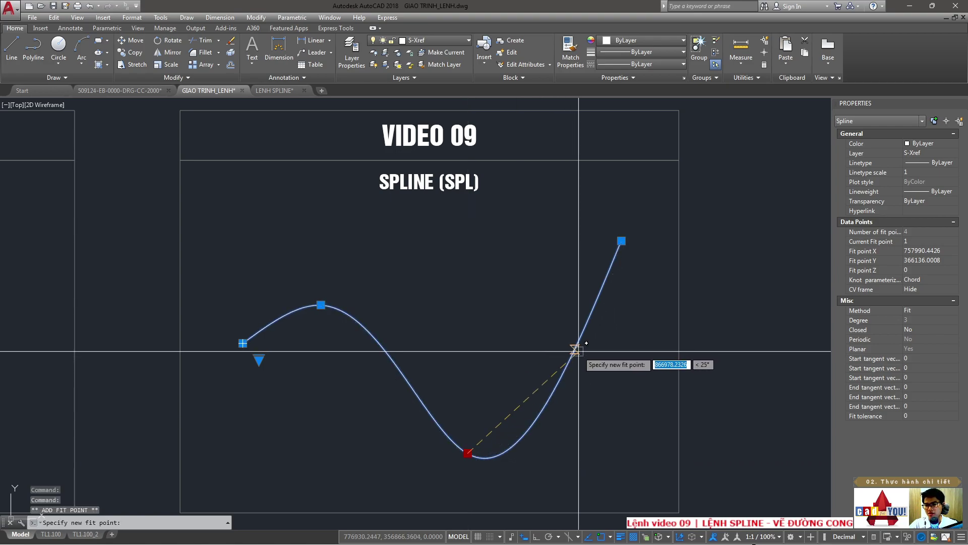
click(580, 337)
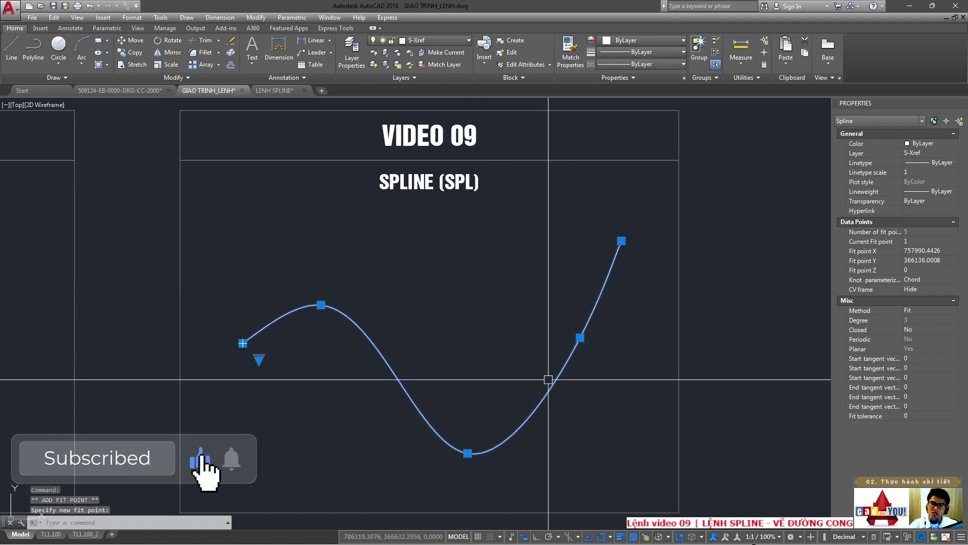
click(580, 337)
click(617, 421)
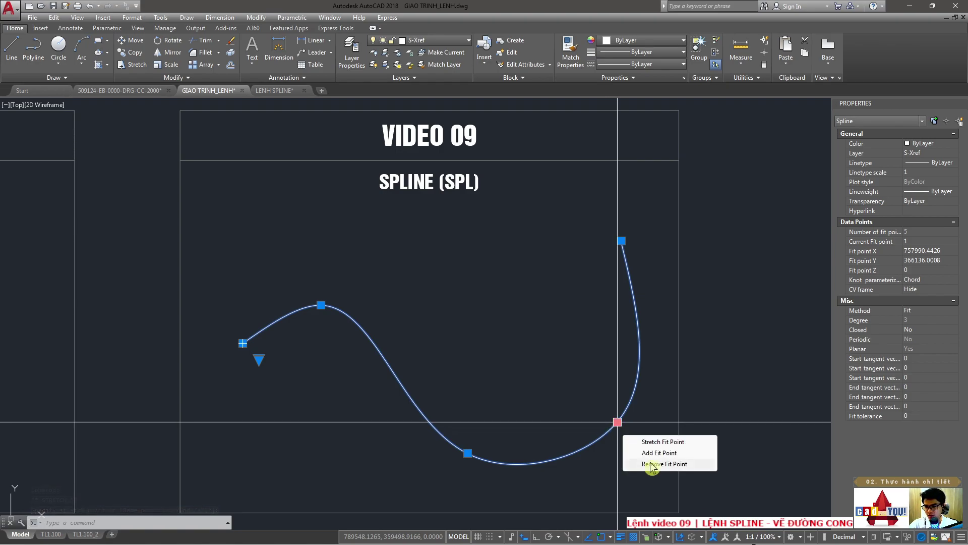
click(651, 463)
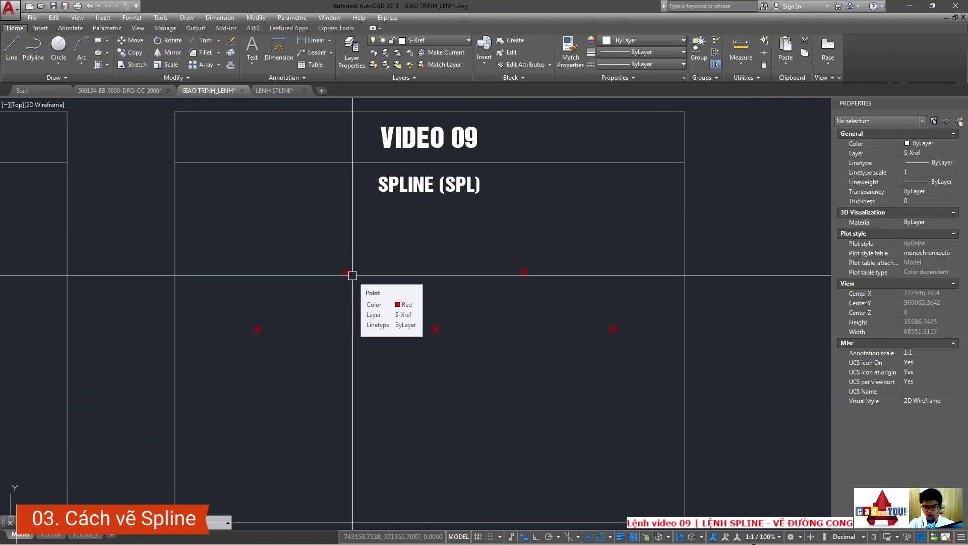
- Start a new SPLINE with its Method option set to Fit
text(SPLINE)
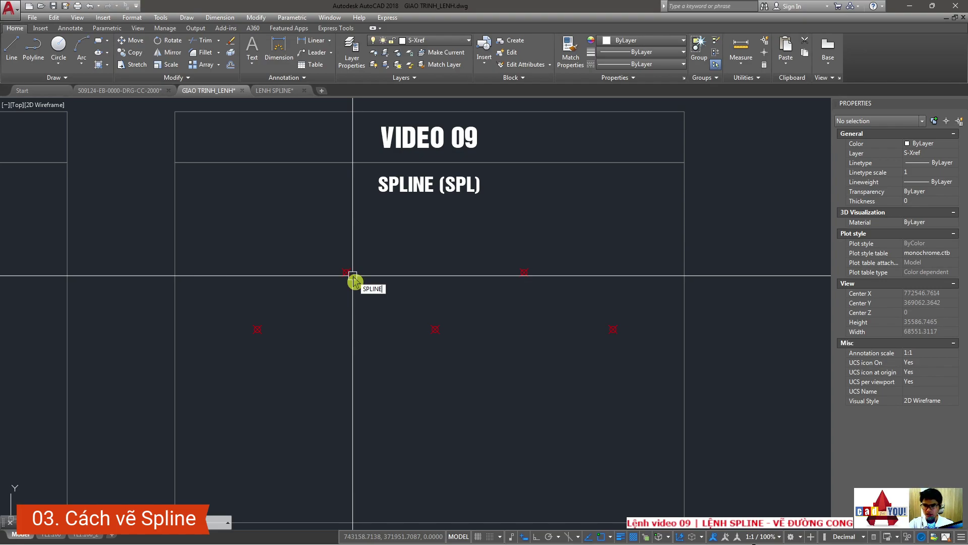
key(Return)
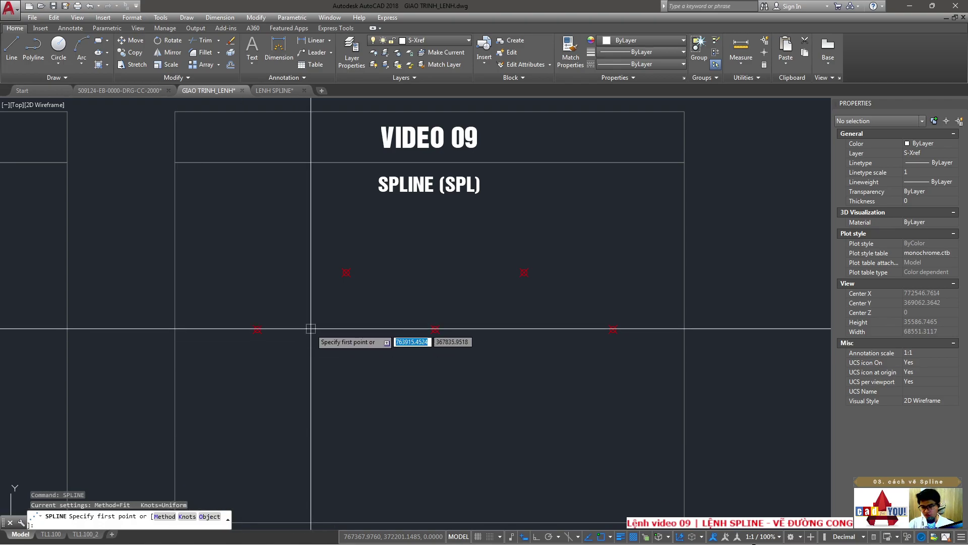
key(Return)
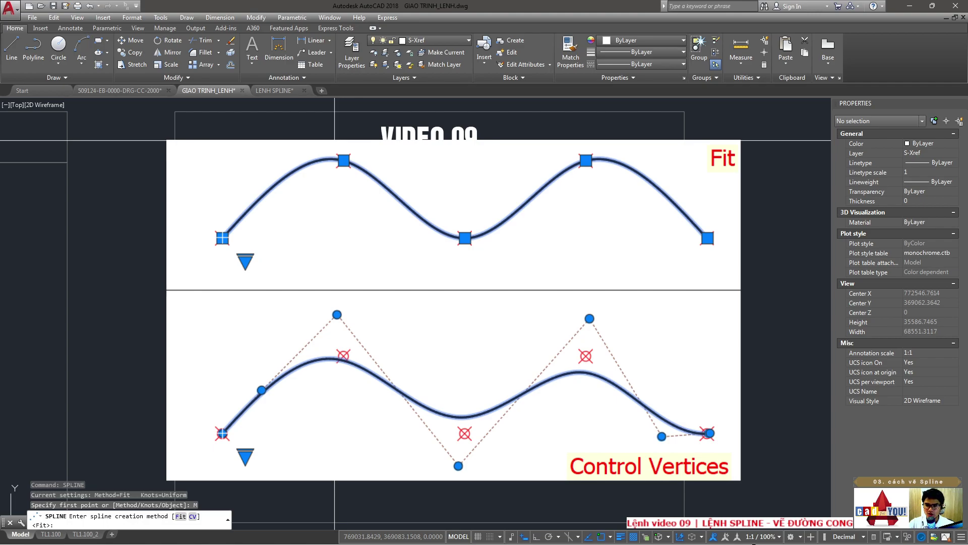
text(F)
key(Return)
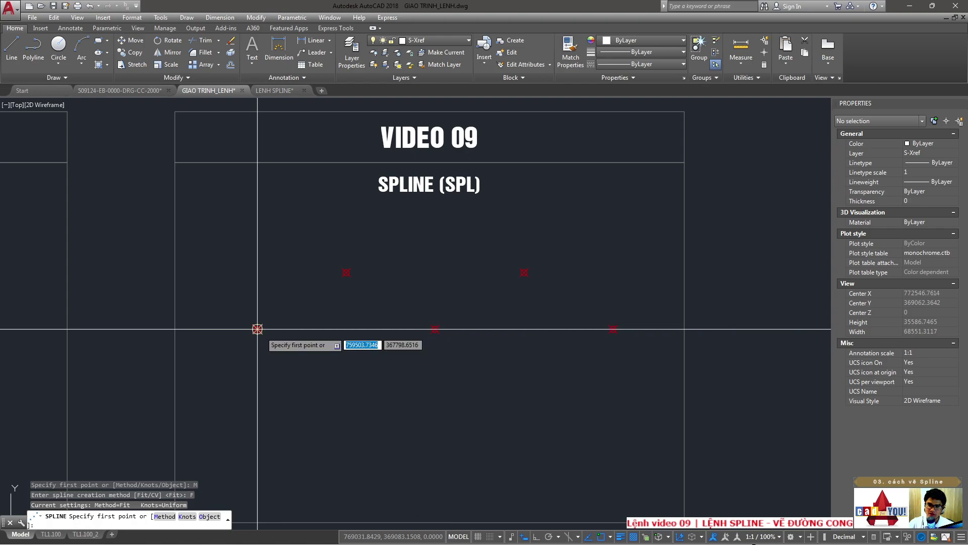
- Draw a fit spline through the five red nodes from left to right
click(258, 328)
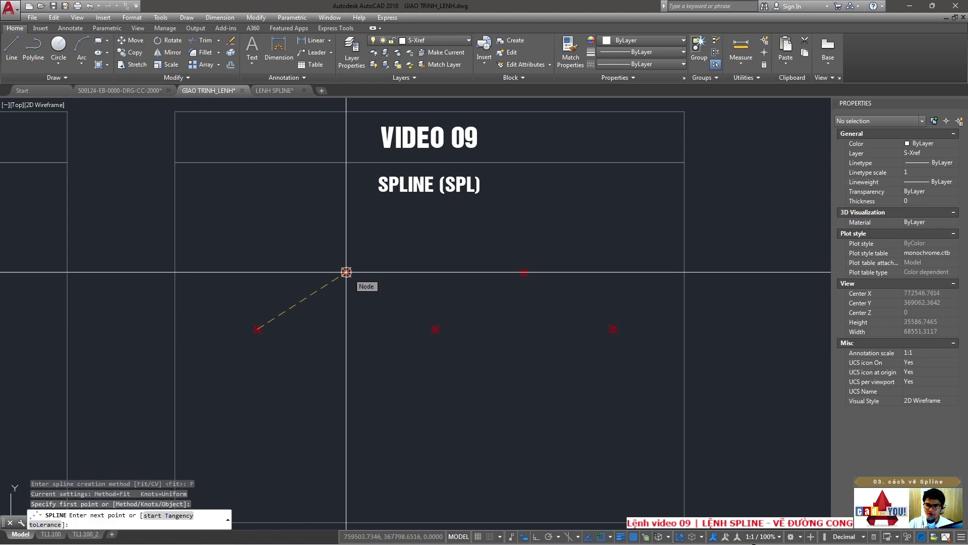
click(346, 272)
click(435, 329)
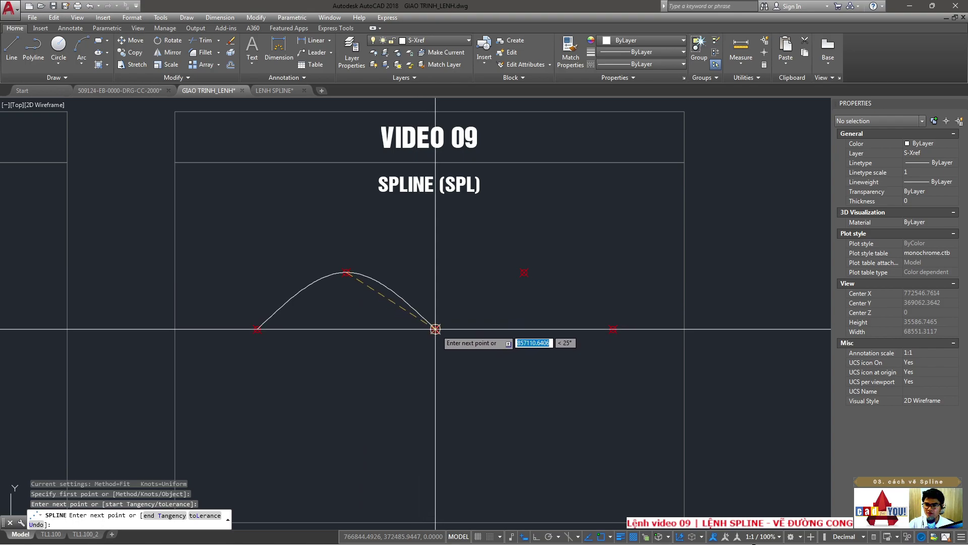
click(525, 275)
click(613, 329)
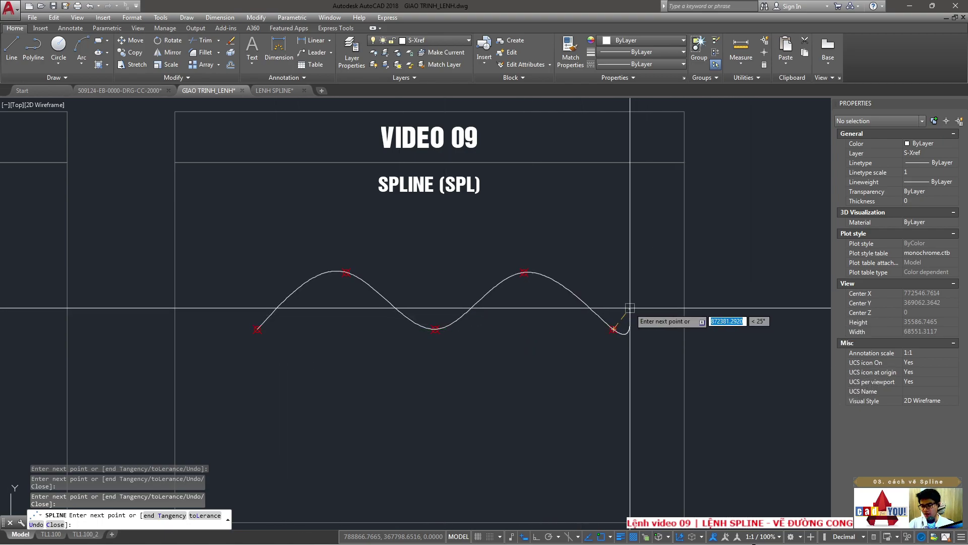
key(Return)
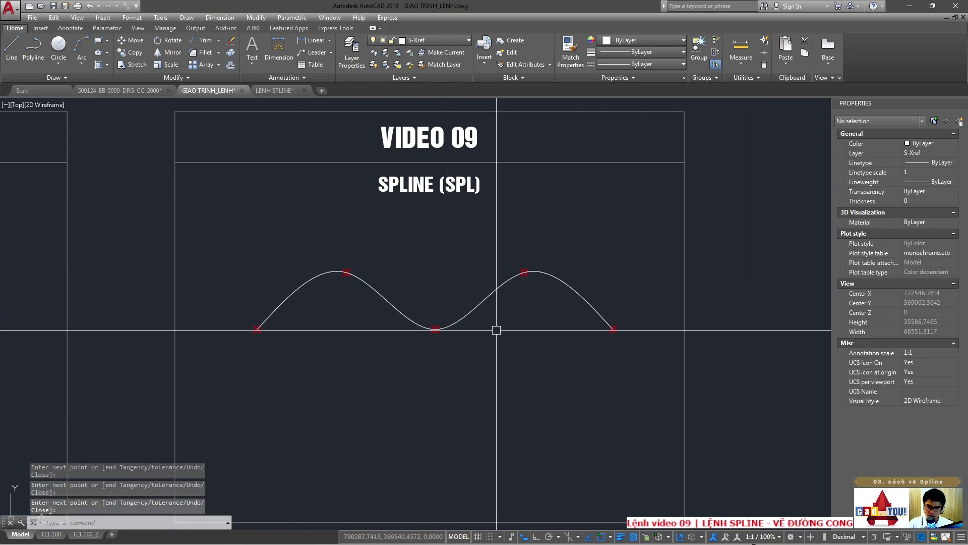
- Move the spline and its nodes straight upward with Ortho on
click(493, 301)
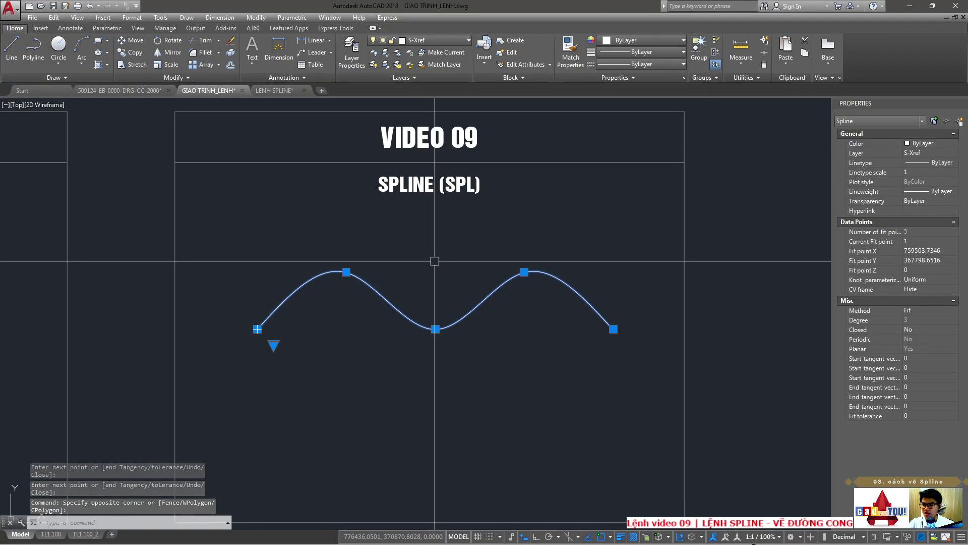
key(Escape)
text(m)
key(Return)
click(633, 345)
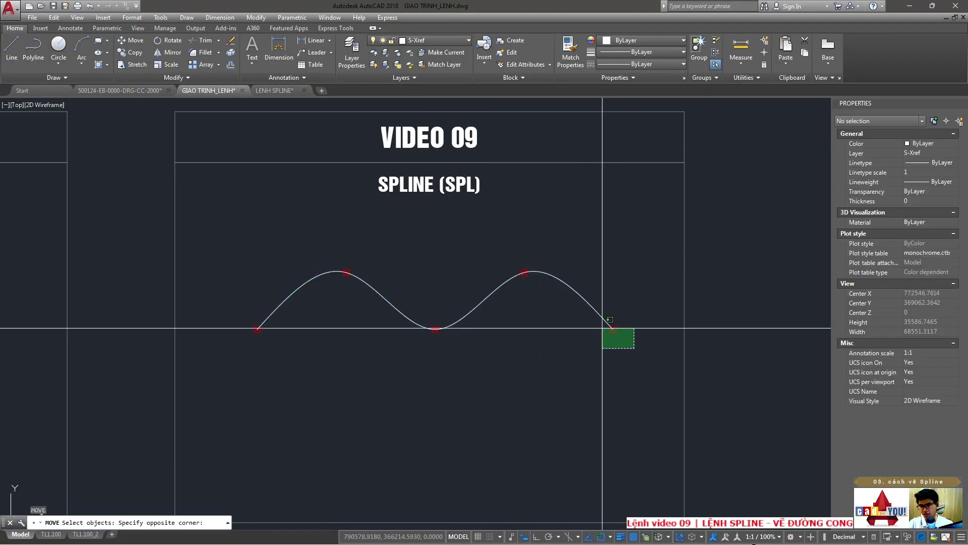
click(335, 268)
key(Return)
click(613, 329)
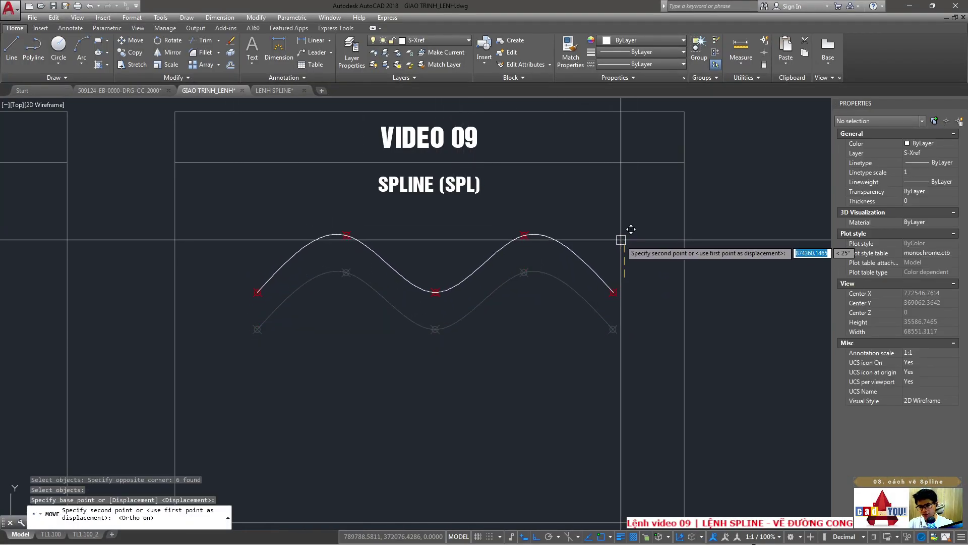
key(F8)
click(541, 289)
key(Escape)
- Window-select the five node points and begin moving them, then cancel
click(235, 211)
click(642, 330)
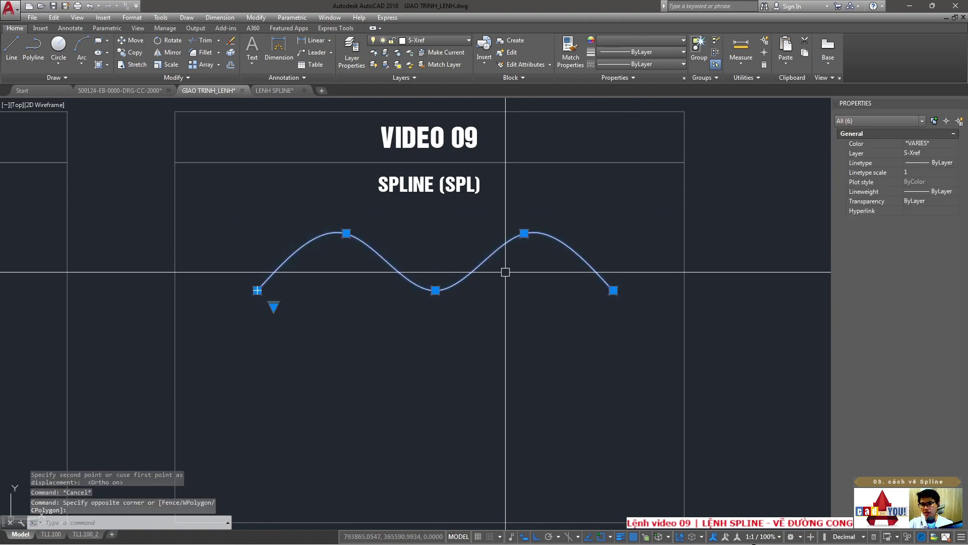
text(m)
key(Return)
click(534, 233)
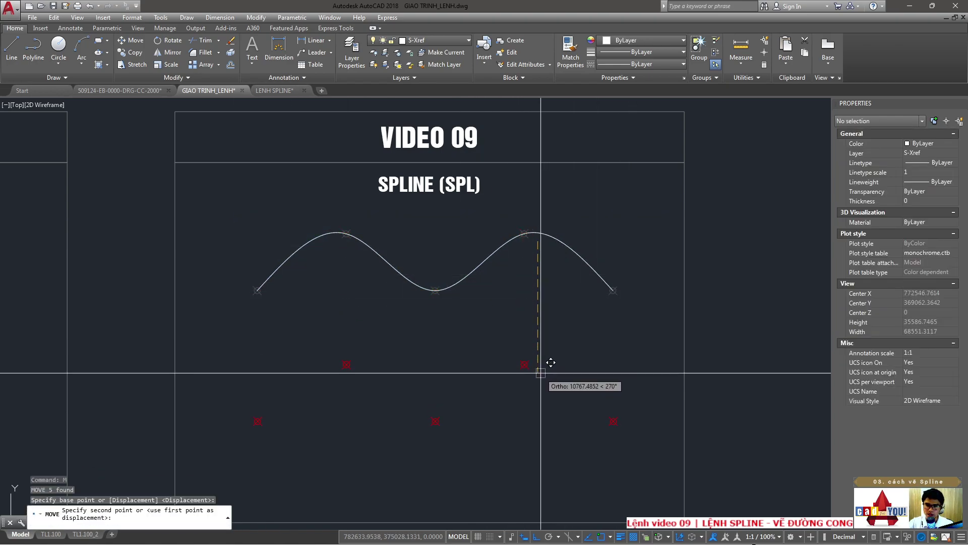
key(Escape)
- Start COPY and window-select the node points
text(co)
key(Return)
click(209, 210)
click(587, 304)
- Place the copy of the five red node points straight below the spline
key(Return)
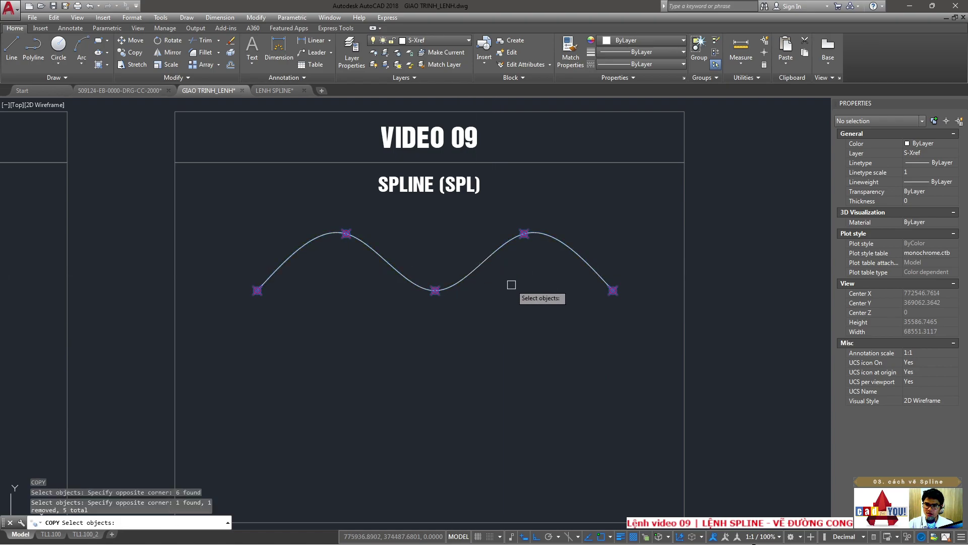
click(514, 272)
click(514, 394)
key(Escape)
- Briefly select the VIDEO 09 frame, cancel it, and zoom back in on the spline
scroll(524, 391, down, 4)
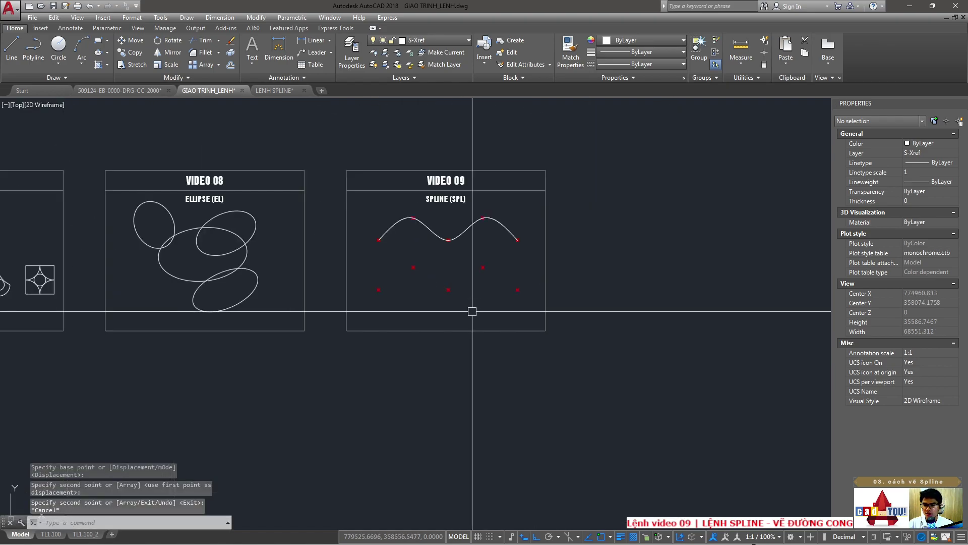
click(452, 333)
click(449, 334)
key(Escape)
key(Escape)
scroll(441, 270, up, 3)
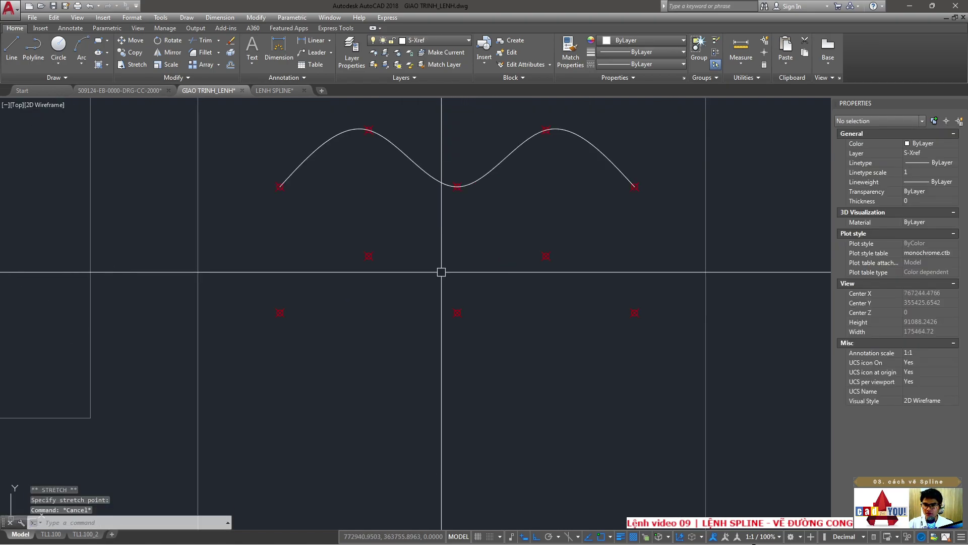
scroll(456, 311, up, 2)
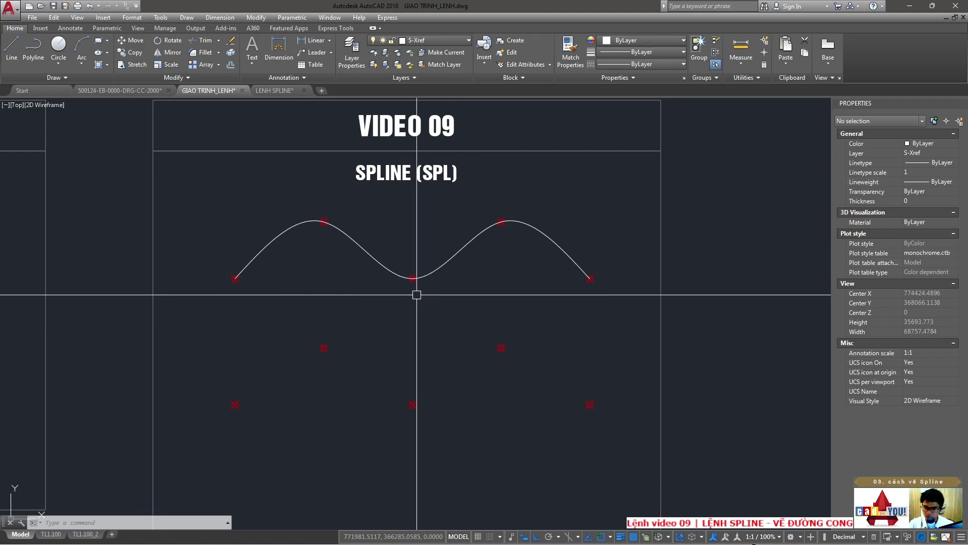
- Start a new spline using the control-vertex (CV) method
click(359, 242)
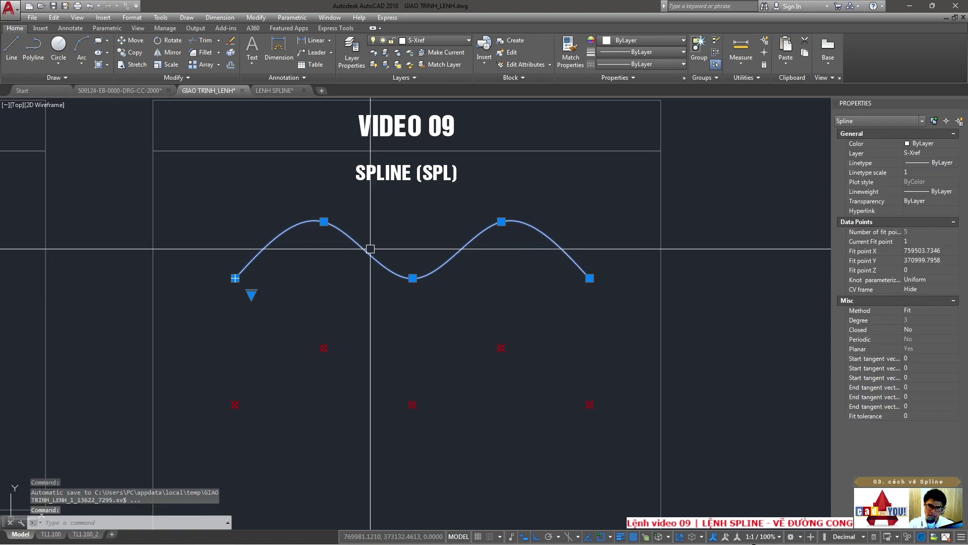
key(Escape)
text(SPL)
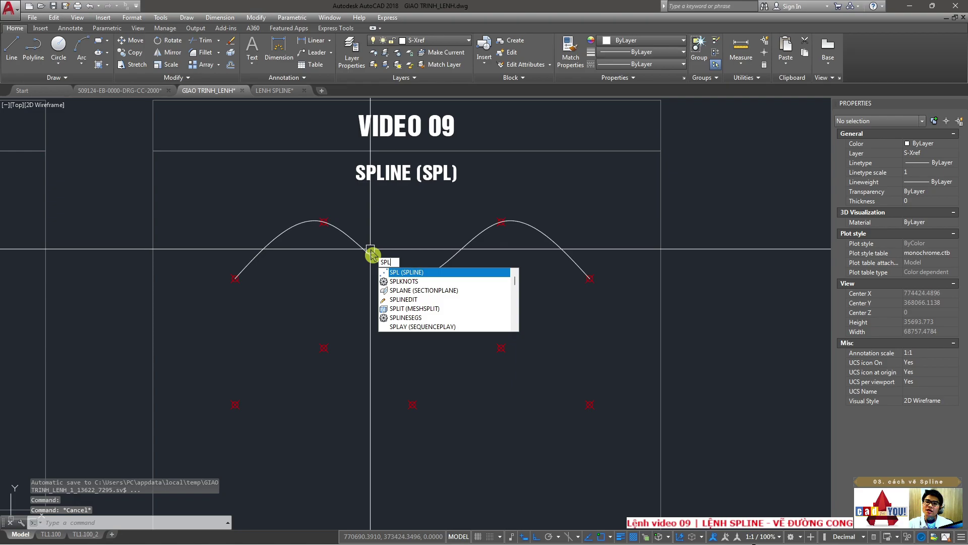
key(Return)
text(M)
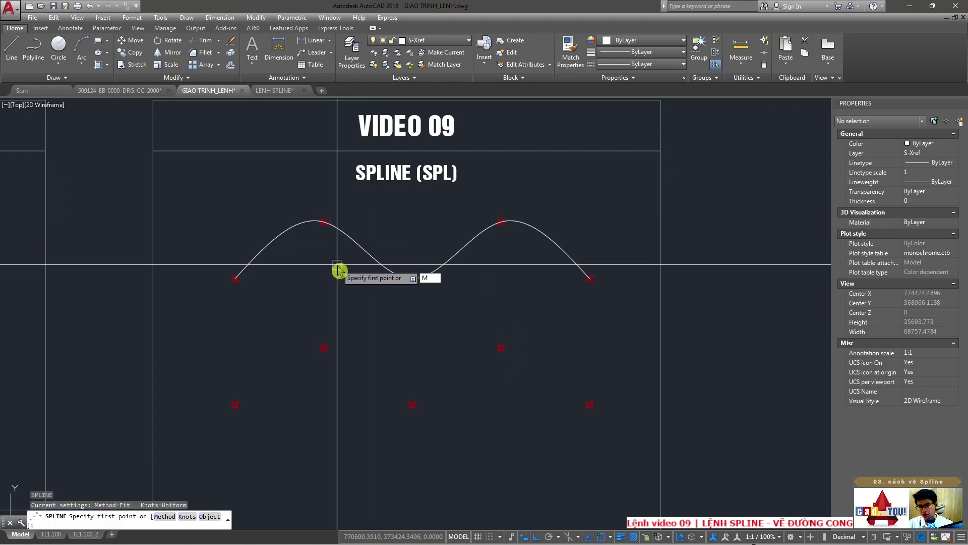
key(Return)
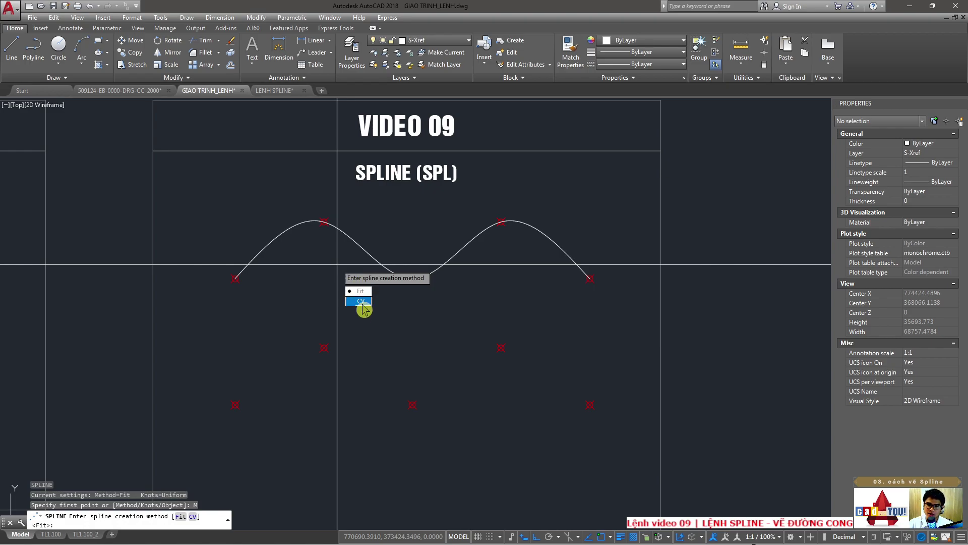
click(362, 304)
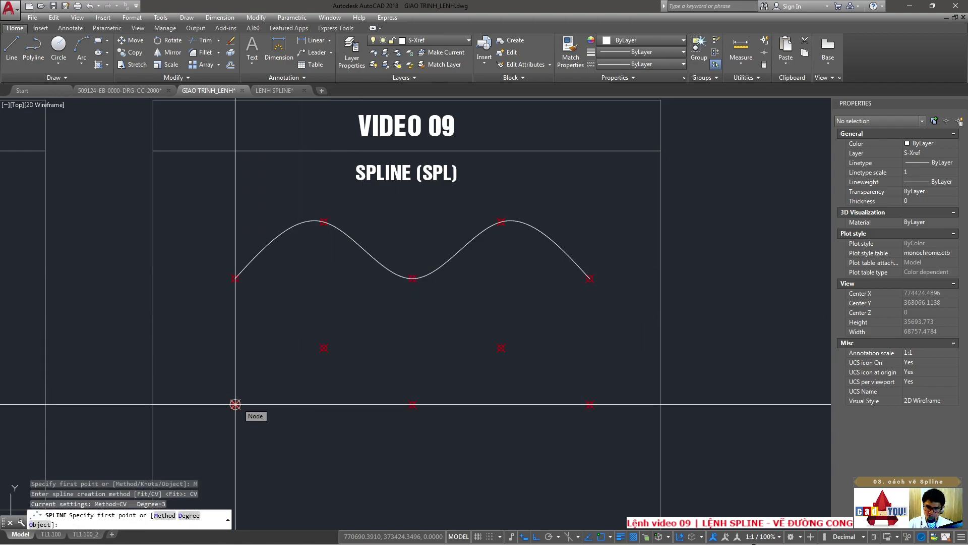
- Draw the CV spline on the five lower red points with Ortho off, then select both splines
click(235, 404)
click(324, 347)
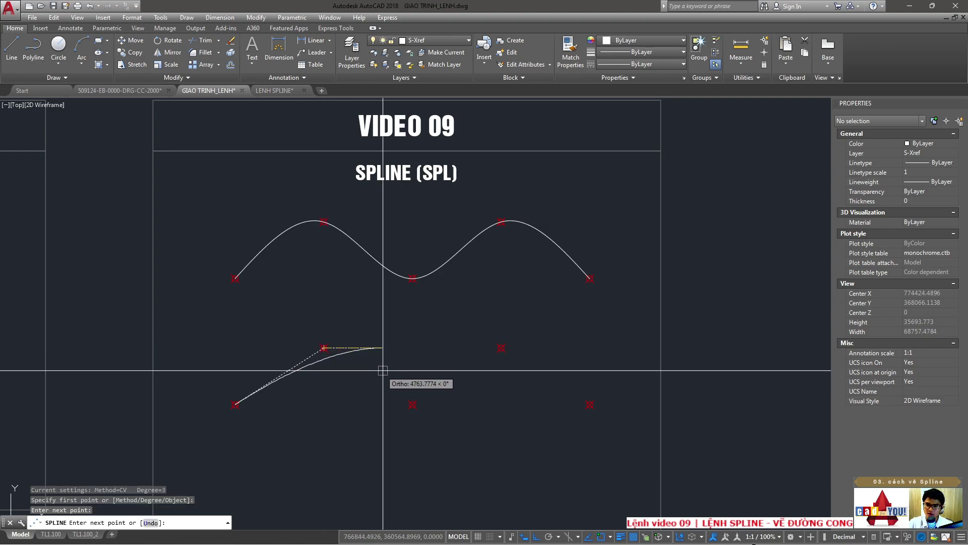
key(F7)
key(F7)
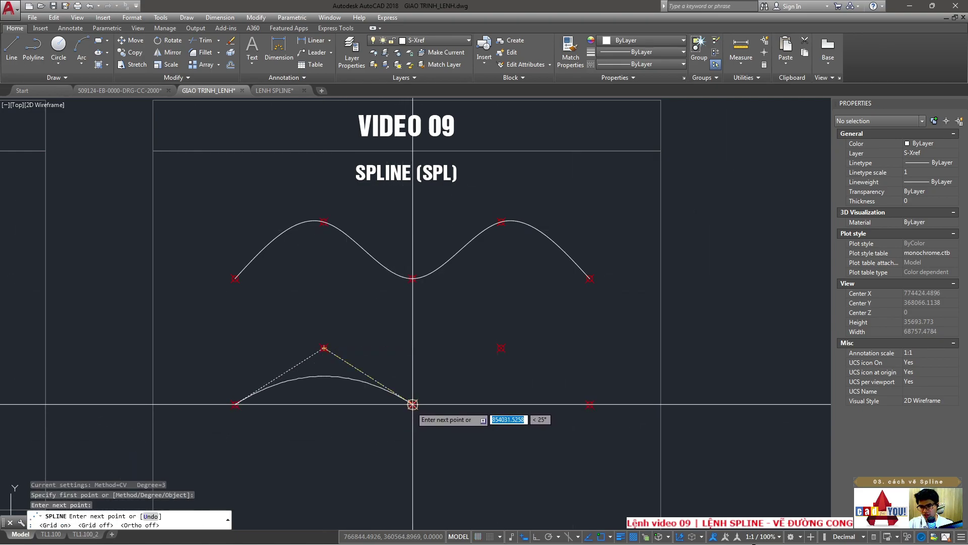
key(F8)
click(412, 405)
click(501, 347)
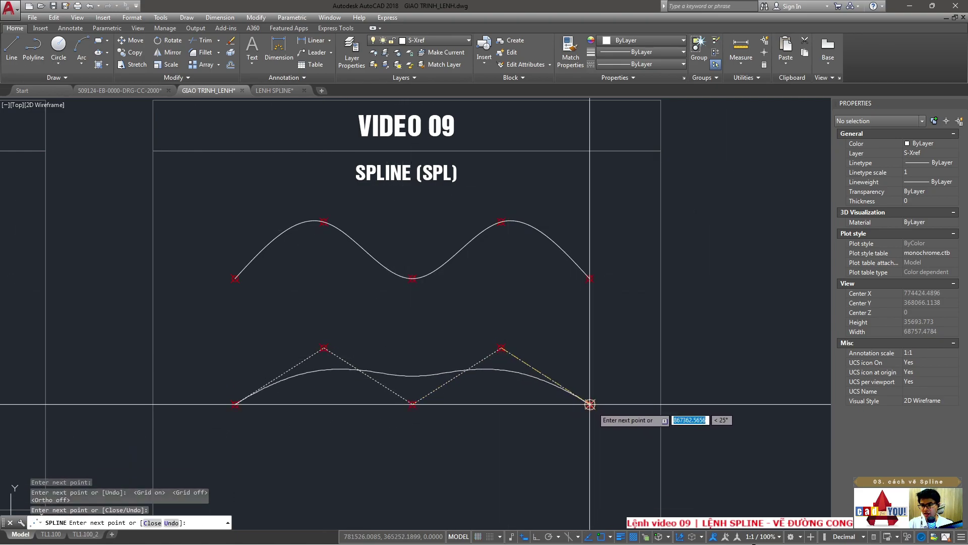
click(589, 404)
key(Return)
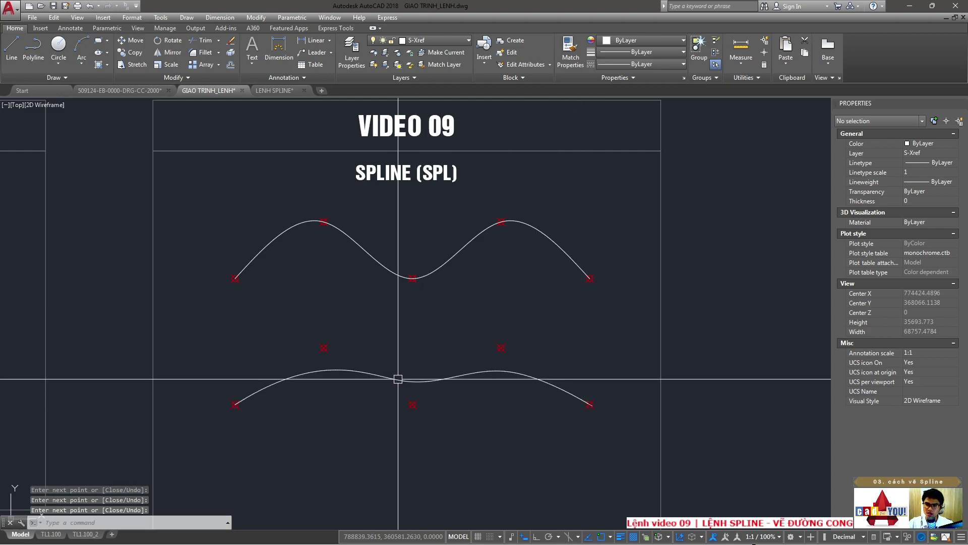
click(398, 379)
click(374, 260)
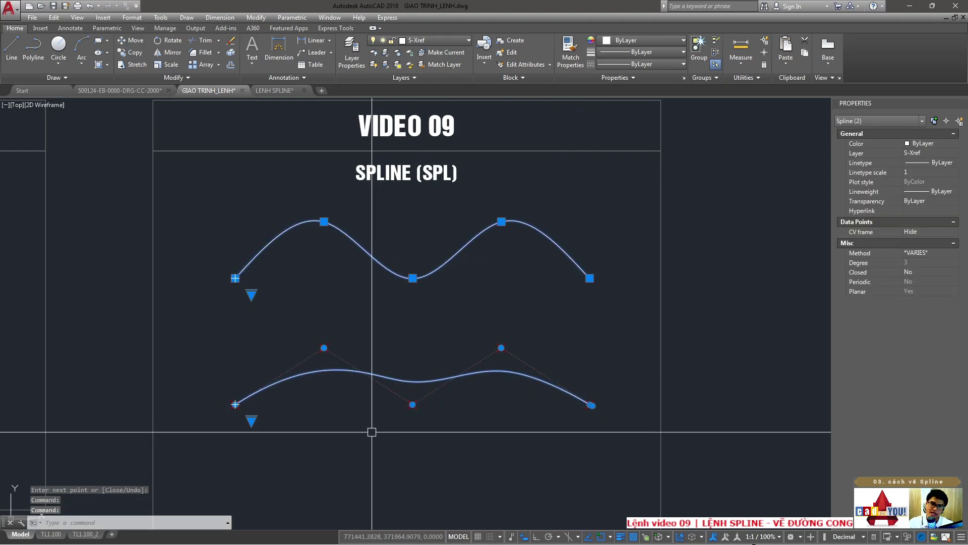
click(205, 194)
click(233, 277)
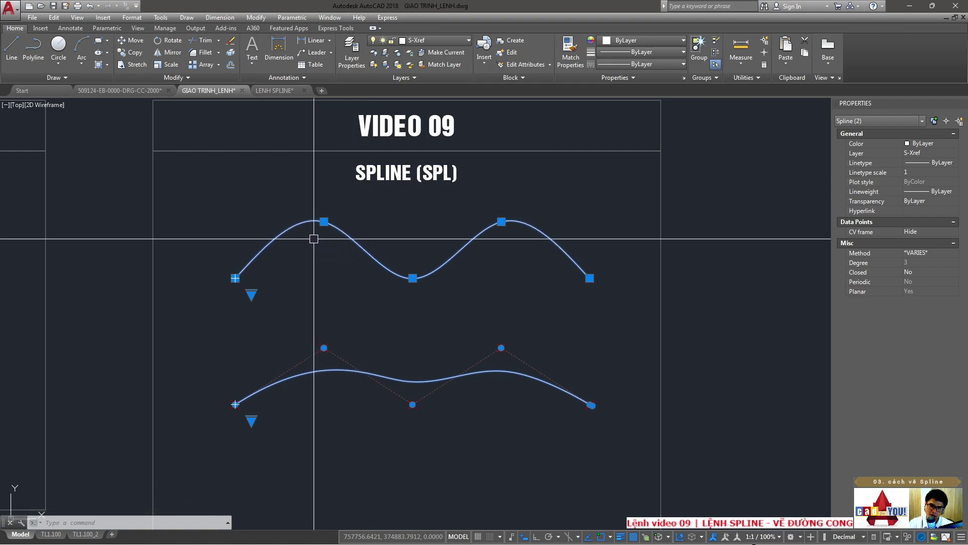
scroll(324, 220, up, 2)
scroll(323, 223, up, 4)
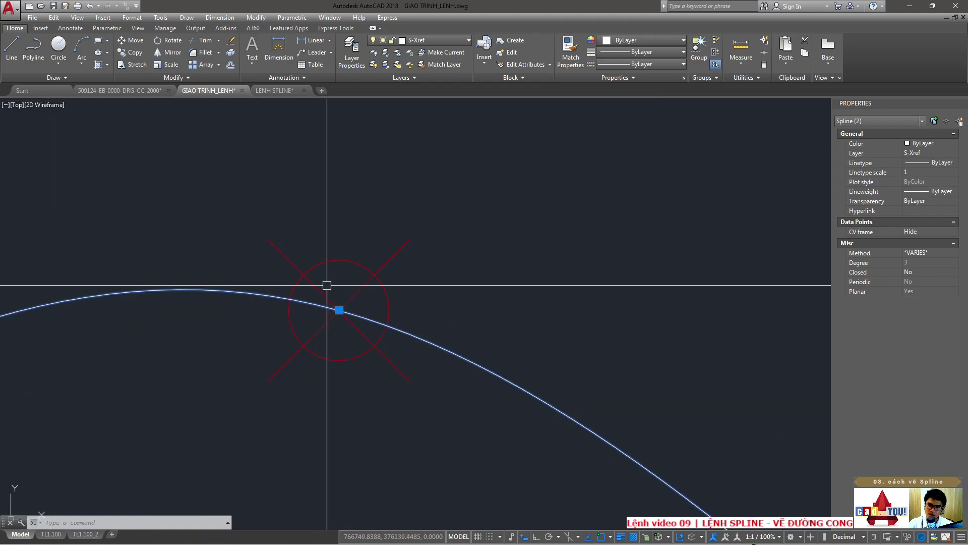
scroll(335, 309, down, 2)
middle_drag(334, 309, 402, 270)
scroll(583, 432, down, 2)
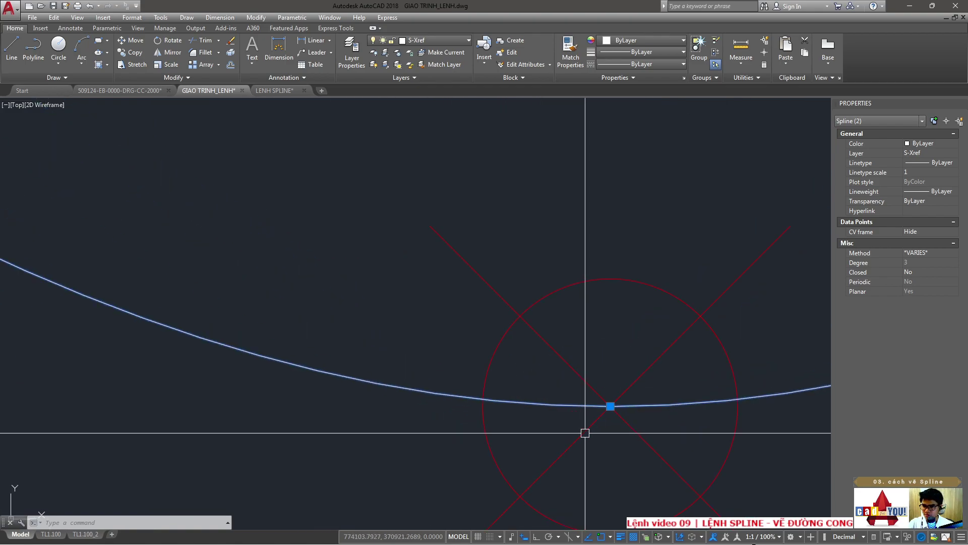
scroll(531, 340, down, 3)
scroll(477, 292, up, 3)
scroll(449, 261, up, 2)
scroll(450, 261, down, 6)
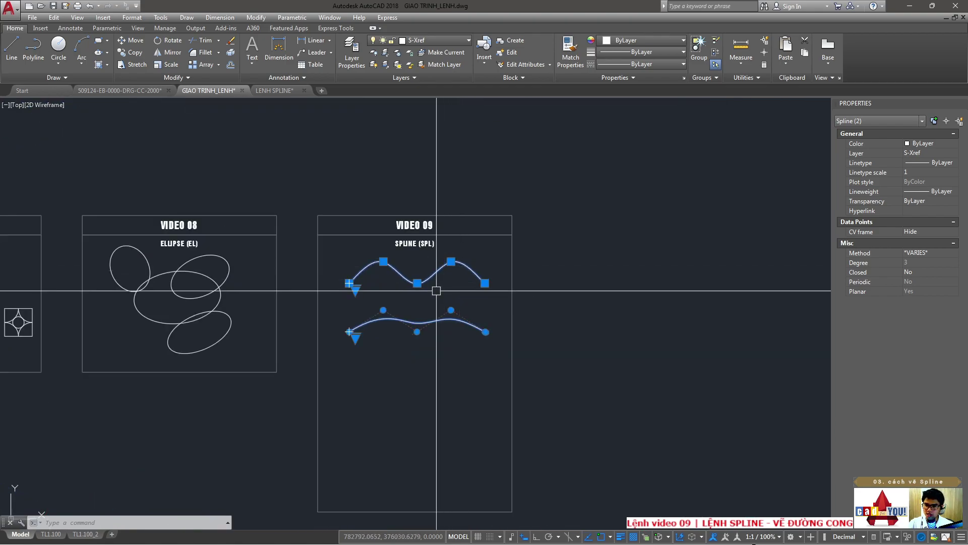
scroll(432, 281, up, 3)
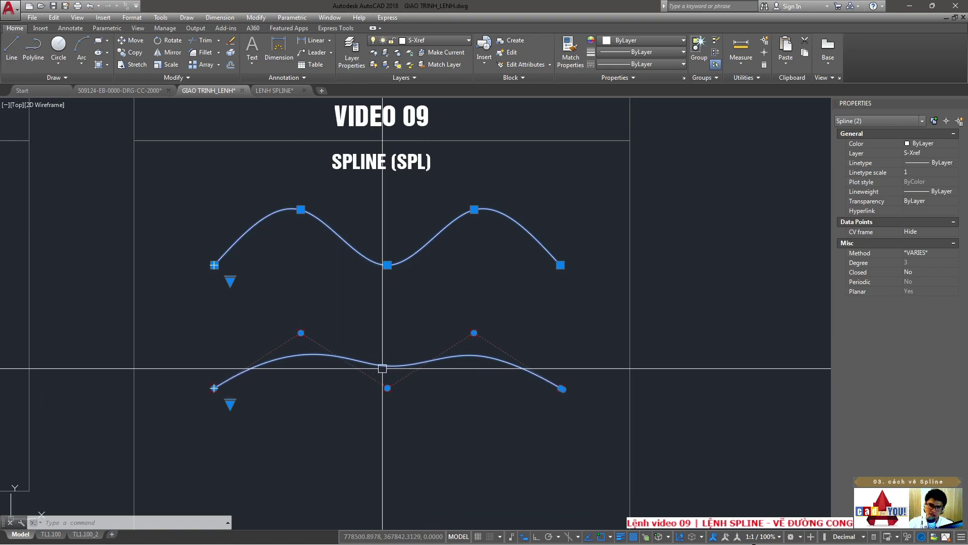
- Check the Draw menu's Spline options, Fit Points and Control Vertices
key(Escape)
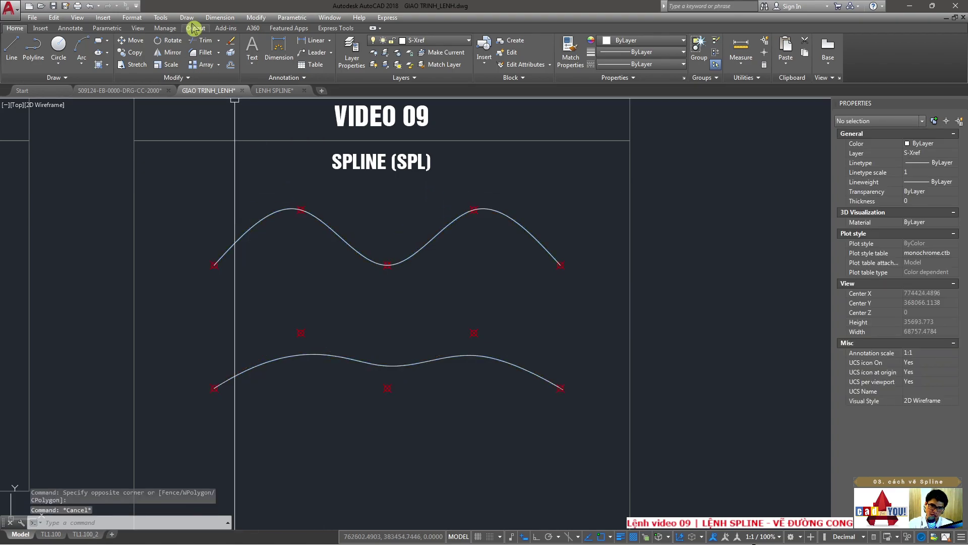
click(186, 17)
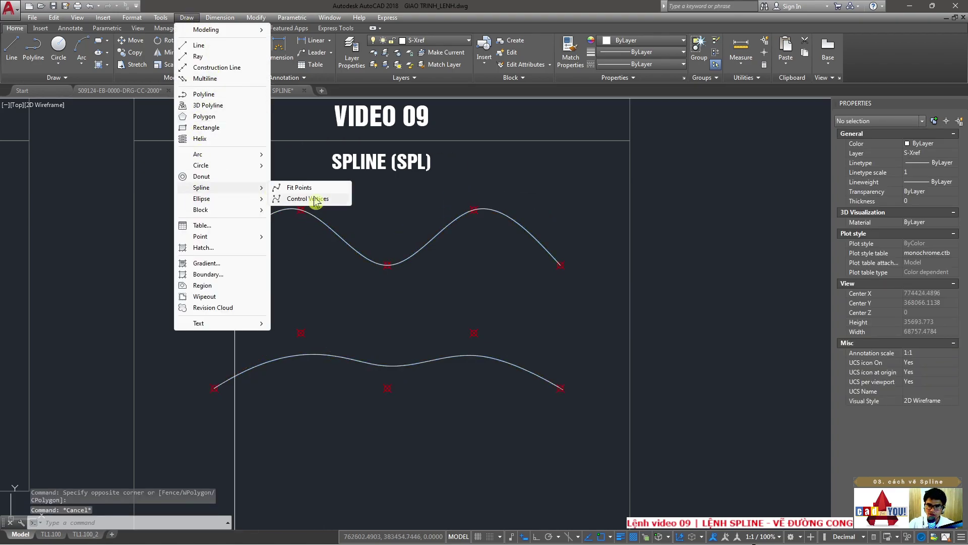
click(348, 260)
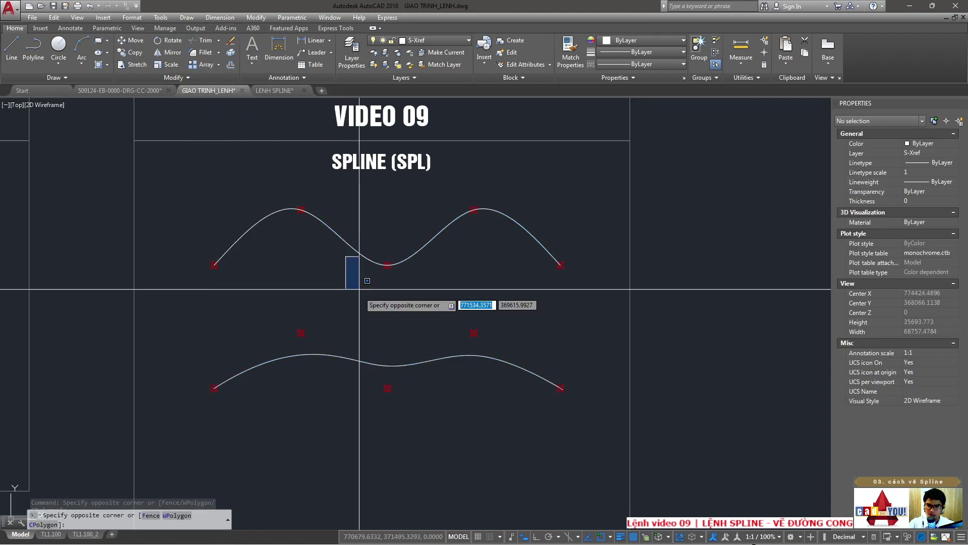
- Select both splines and their points, then bring up the upper spline's Fit/Control Vertices choice
drag(595, 237, 335, 233)
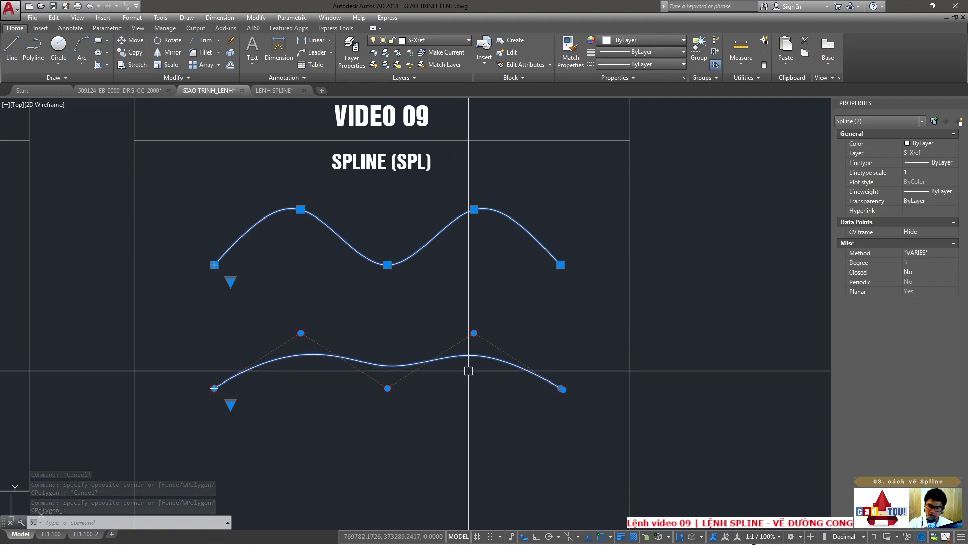
click(201, 363)
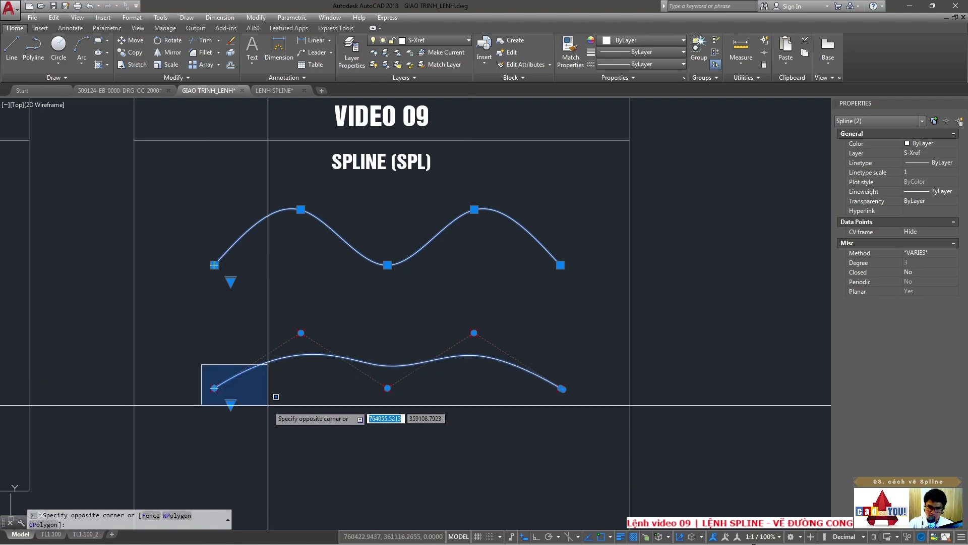
click(277, 411)
click(533, 351)
click(580, 421)
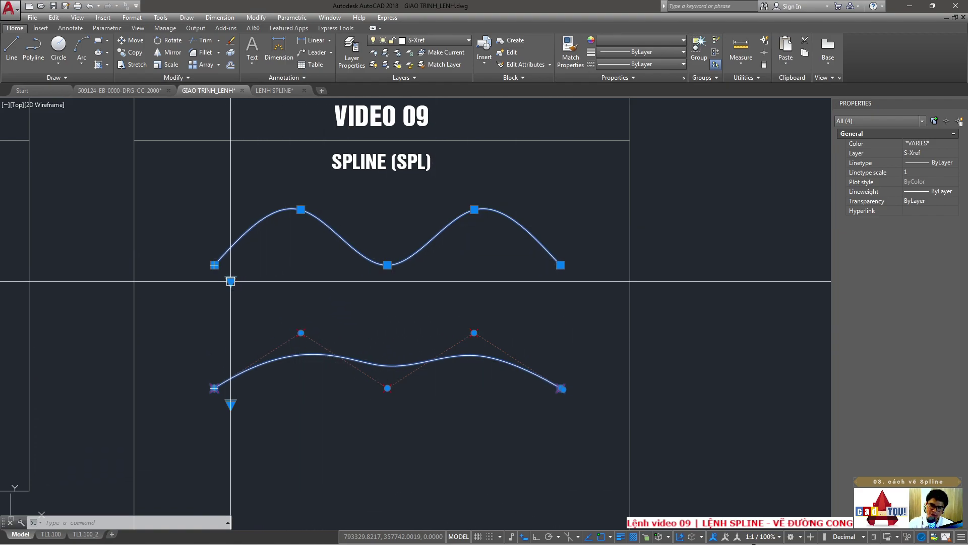
click(216, 272)
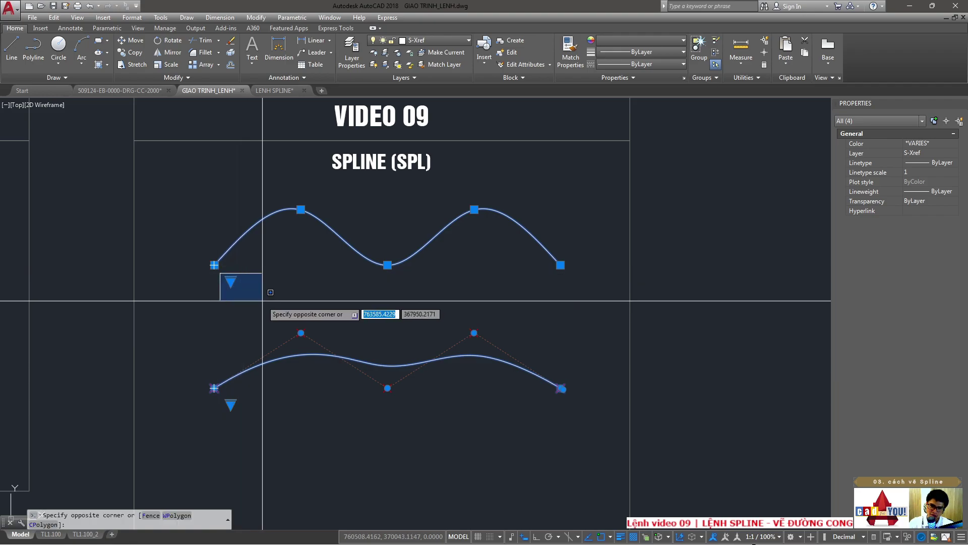
click(244, 293)
mouse_move(231, 282)
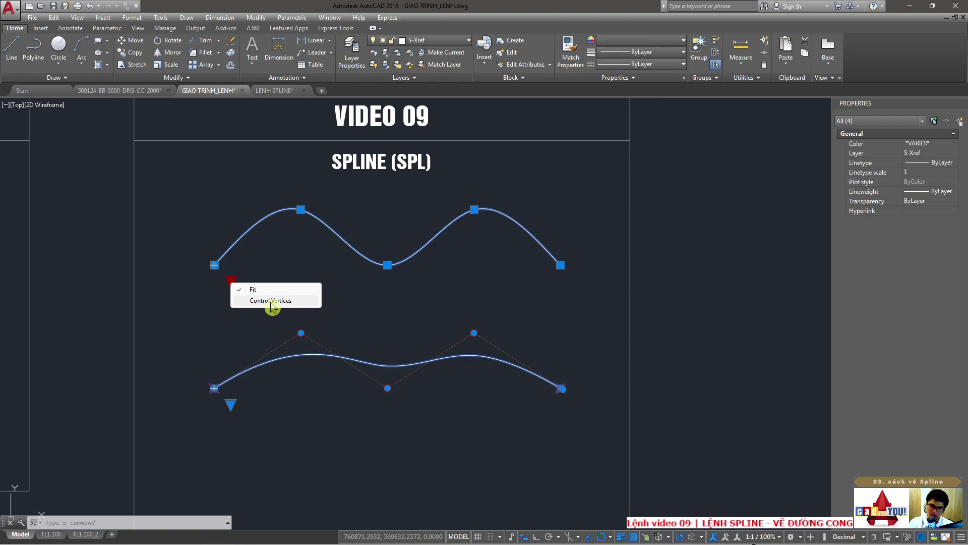
- Show the upper spline's control vertices
click(272, 300)
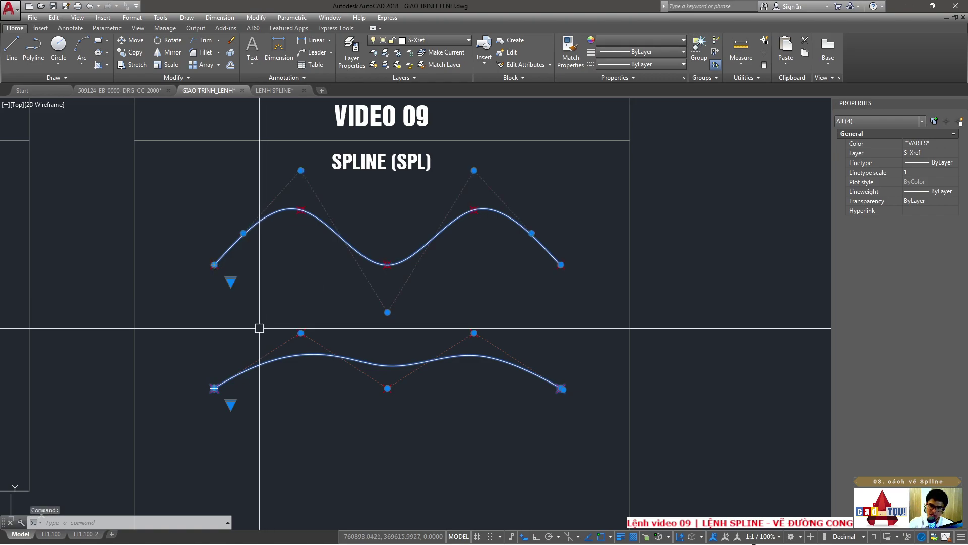
click(358, 309)
click(469, 162)
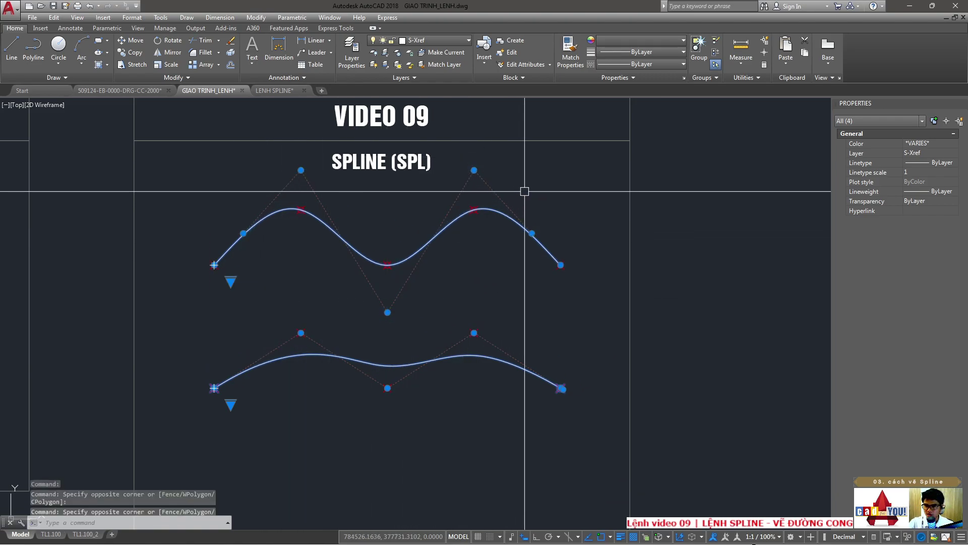
click(532, 208)
click(579, 270)
- Set the lower spline to Fit editing and reselect it along with a red guide point
key(Escape)
click(328, 211)
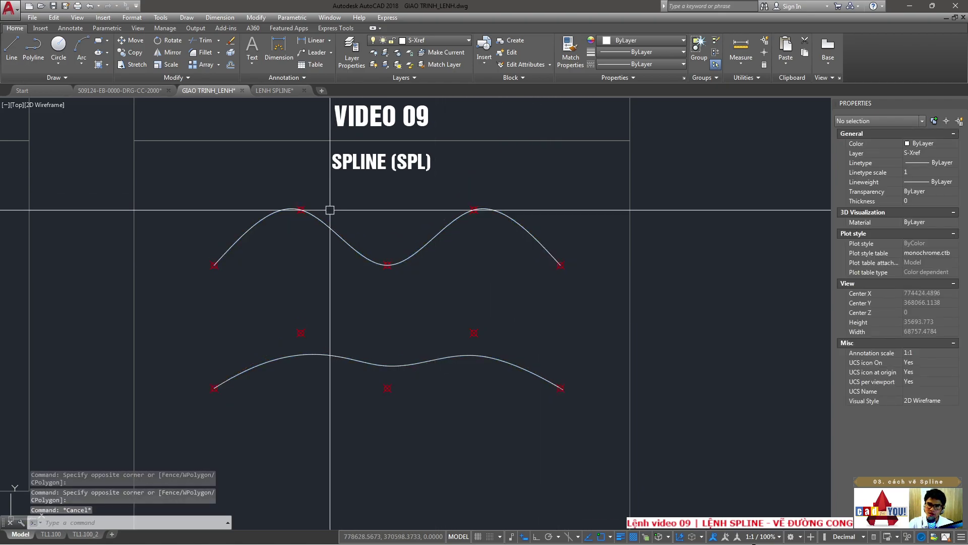
key(Escape)
click(248, 372)
mouse_move(229, 404)
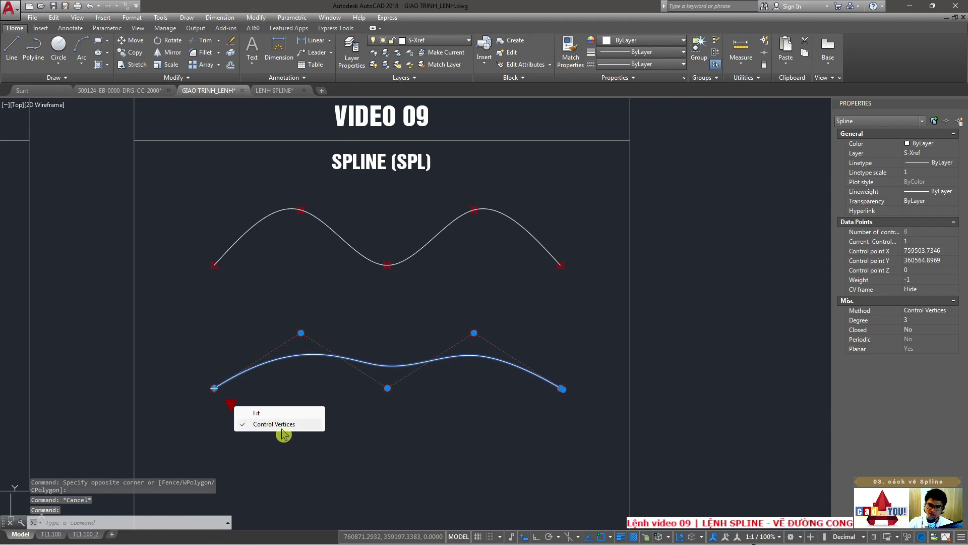
click(258, 415)
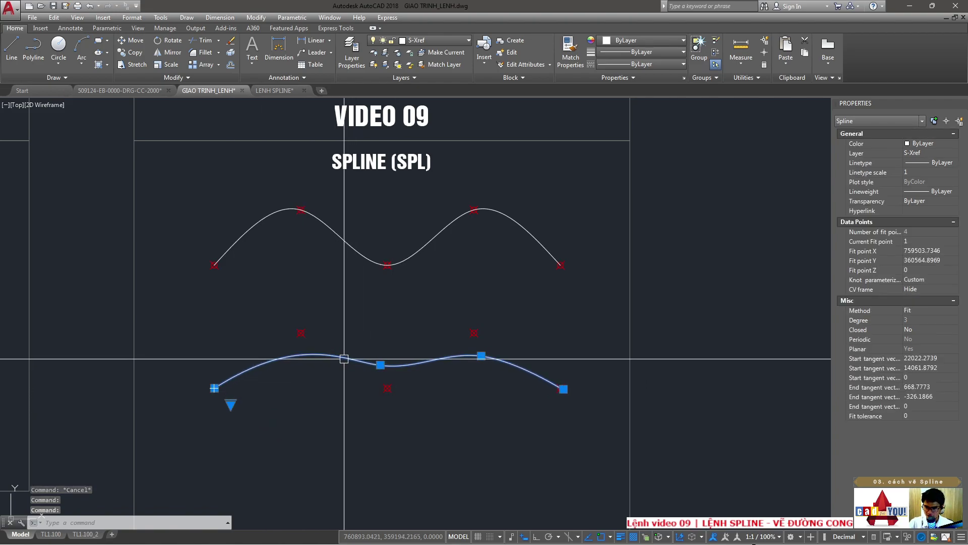
key(Escape)
click(306, 357)
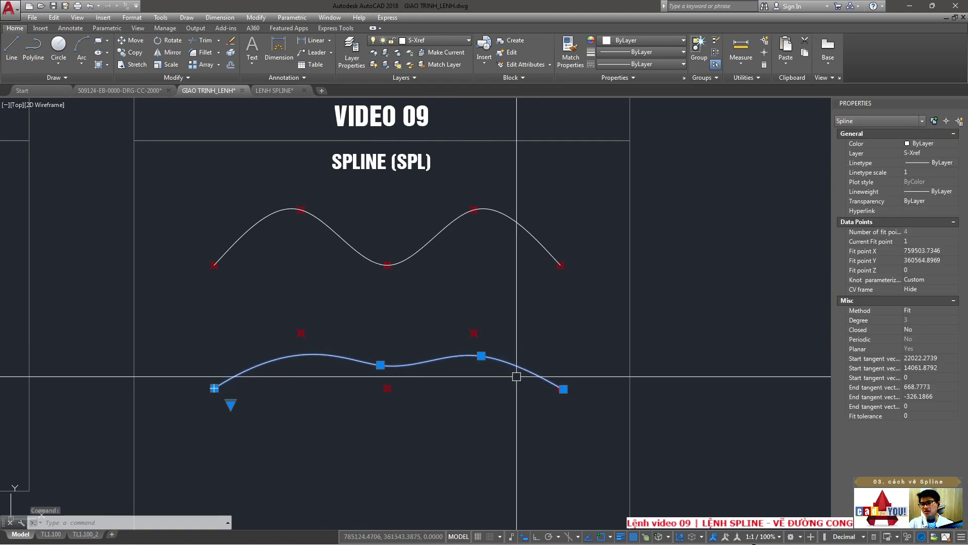
click(284, 317)
click(340, 356)
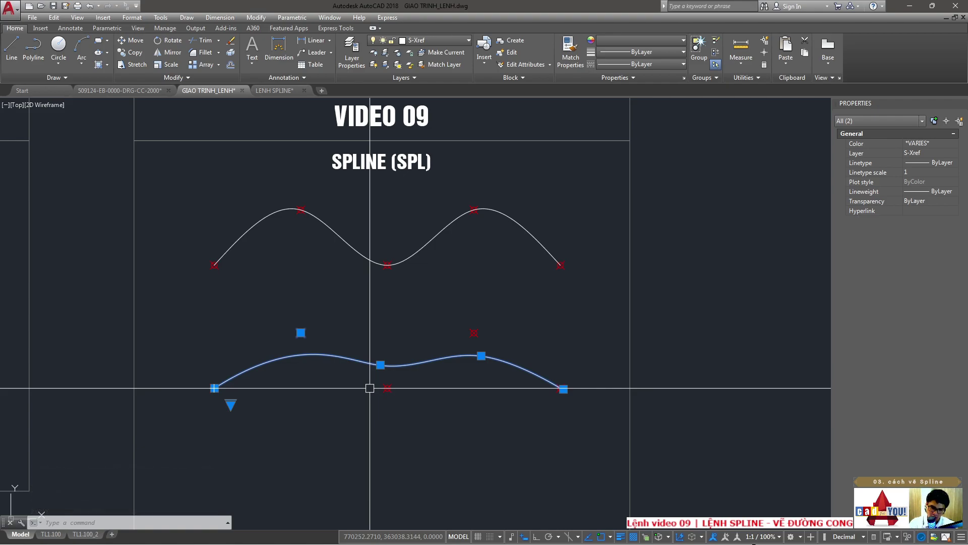
middle_drag(417, 383, 316, 244)
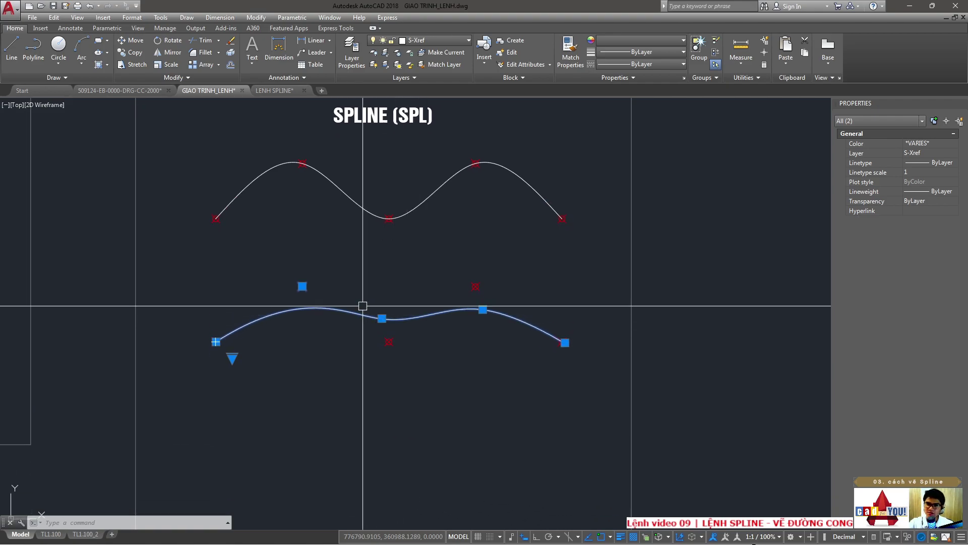
- Zoom into empty space and turn on GRID and SNAP from the status bar
scroll(316, 244, up, 2)
click(480, 537)
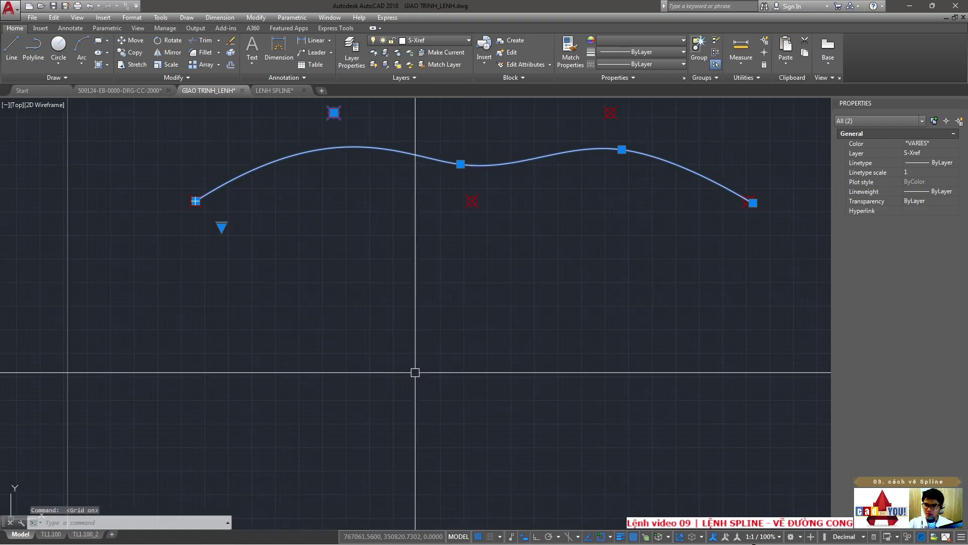
scroll(273, 293, up, 2)
scroll(229, 310, up, 3)
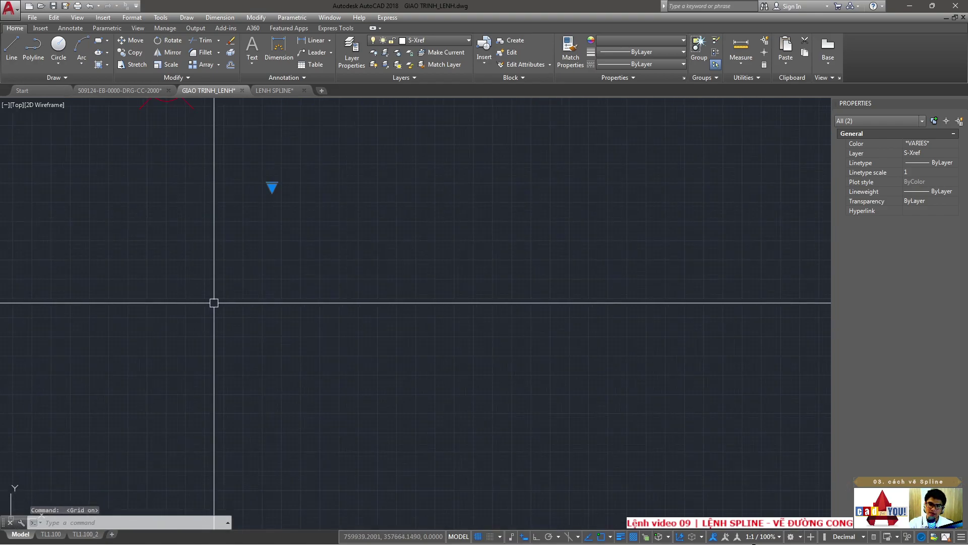
scroll(214, 301, down, 3)
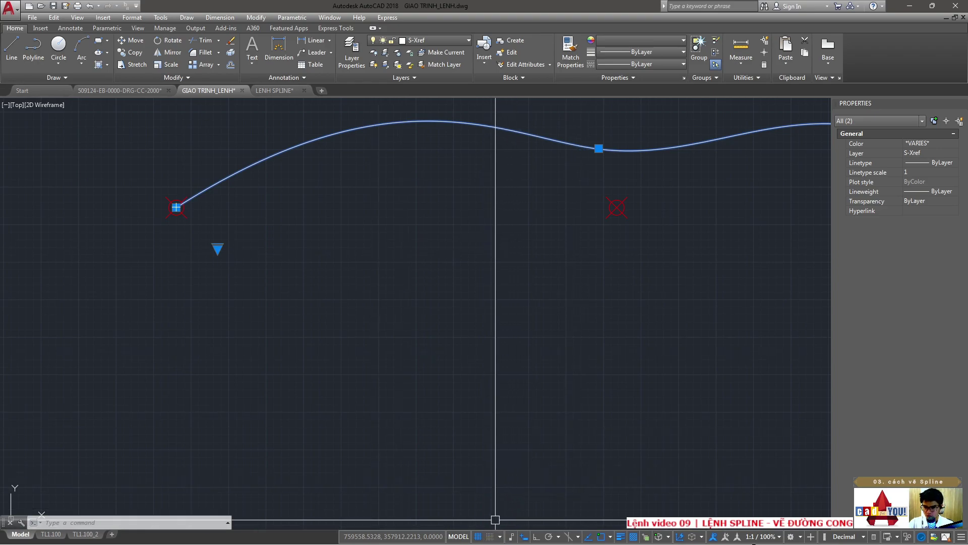
click(494, 538)
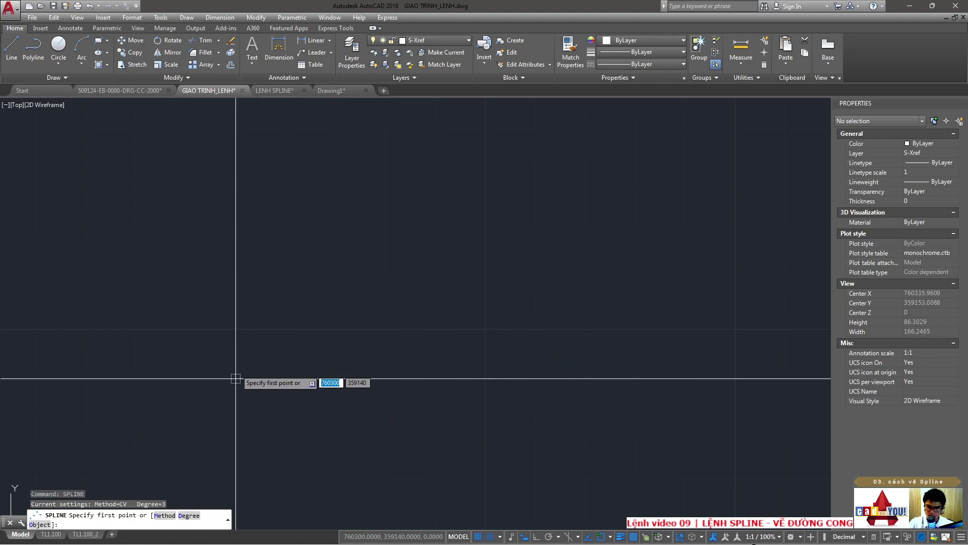
- Draw a CV spline from 0,0 whose vertices step down, across and up, then select it
text(0,0)
key(Return)
scroll(236, 378, down, 2)
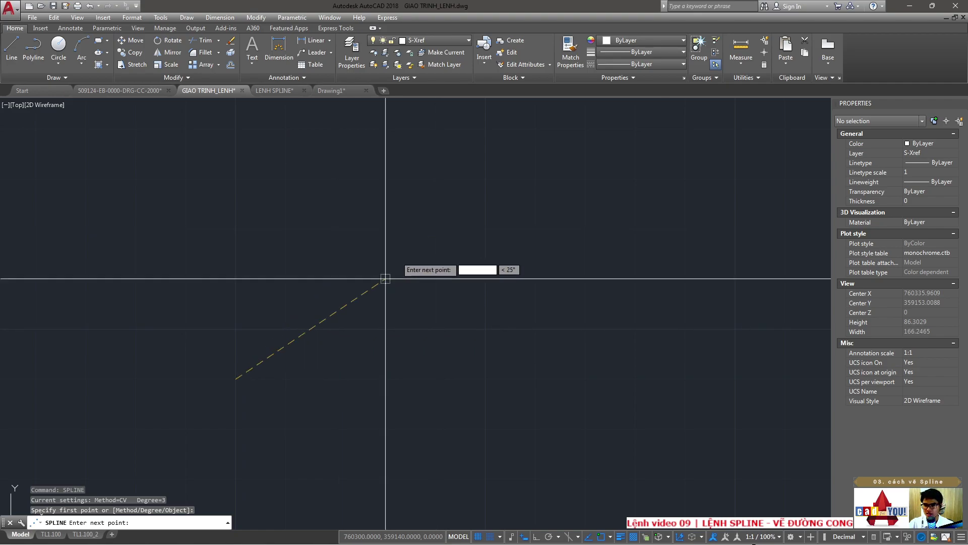
scroll(304, 333, down, 2)
scroll(381, 277, up, 6)
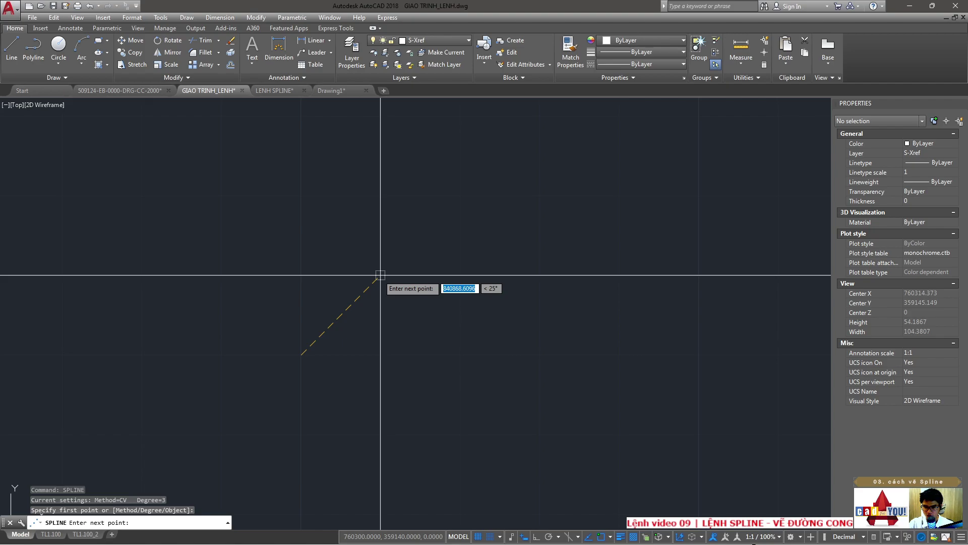
click(380, 275)
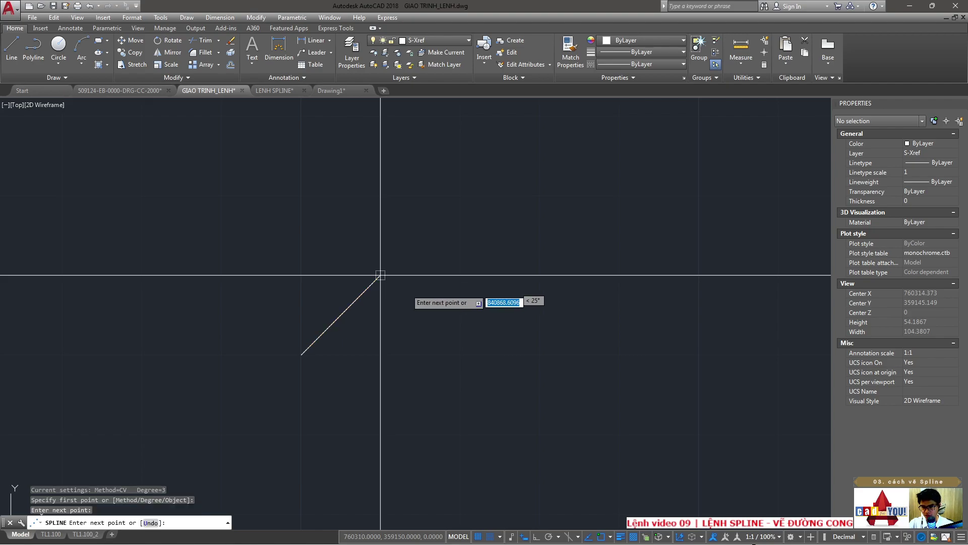
click(460, 355)
click(540, 276)
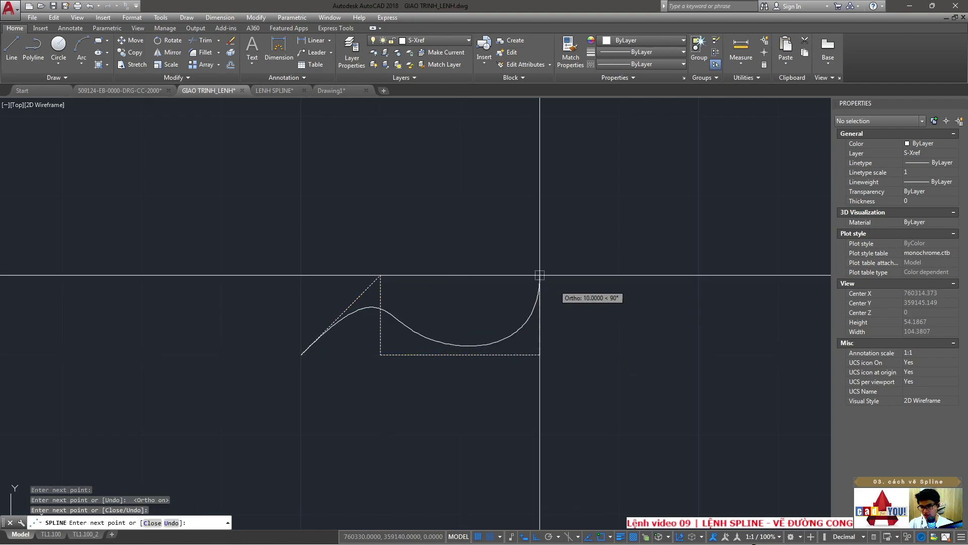
click(619, 356)
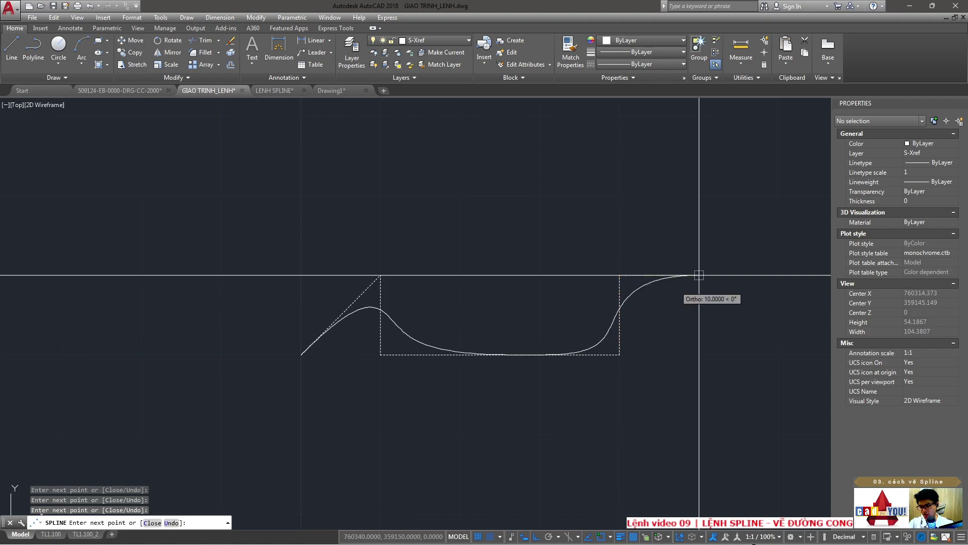
key(Return)
drag(585, 339, 555, 376)
text(SPL)
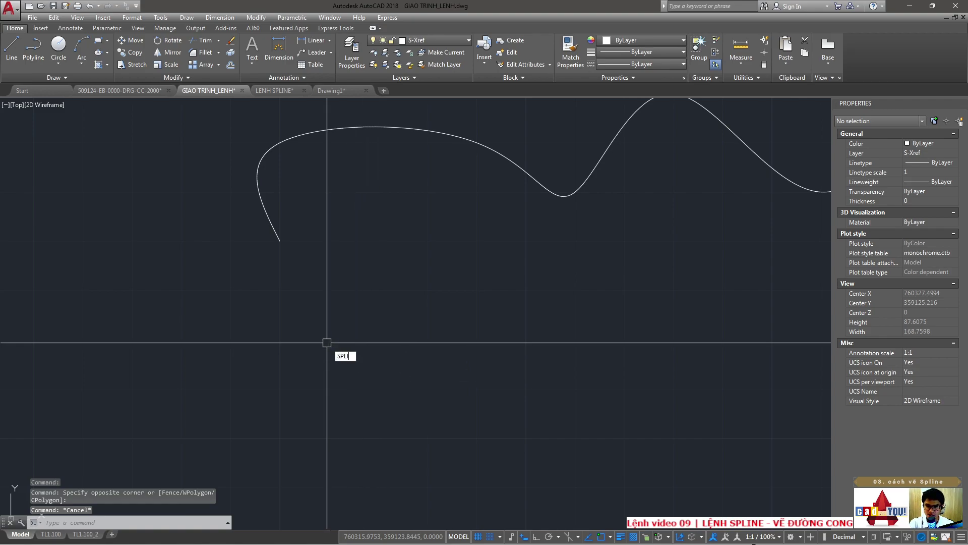
- Draw a five-point wave-shaped fit spline with zero fit tolerance
key(Return)
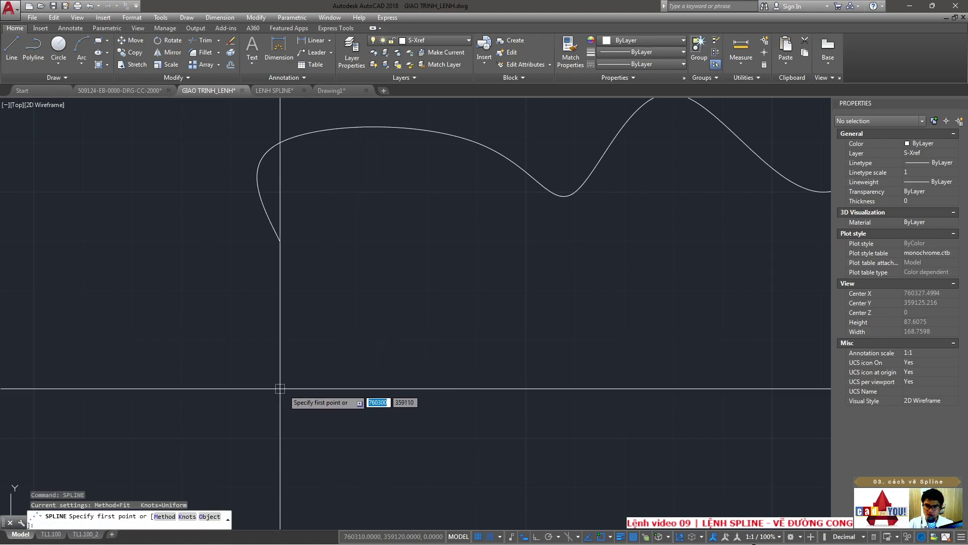
click(280, 389)
click(379, 290)
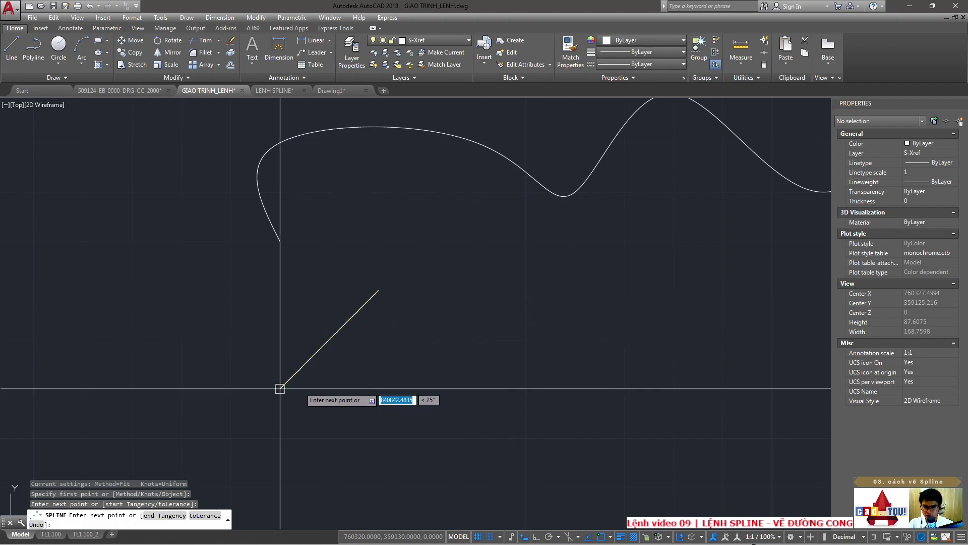
click(477, 388)
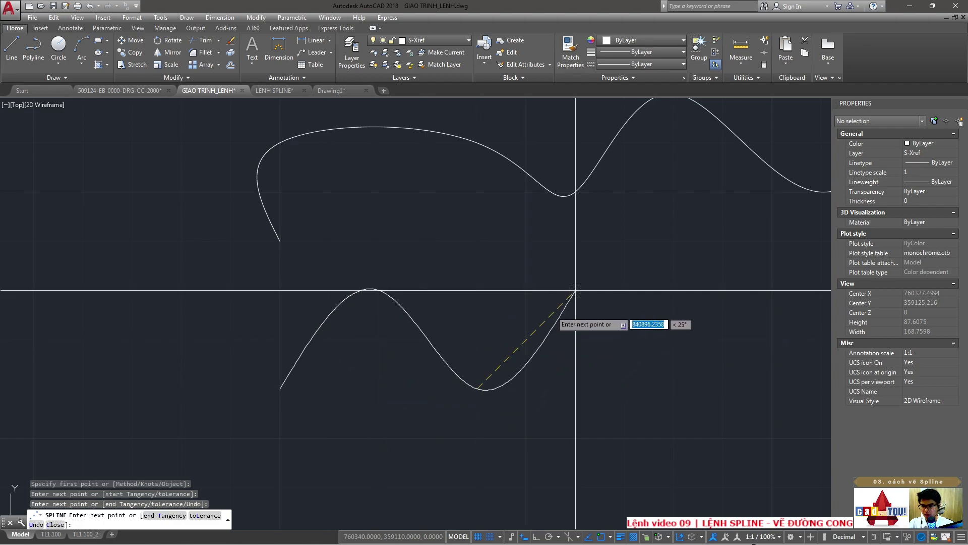
click(575, 290)
click(673, 388)
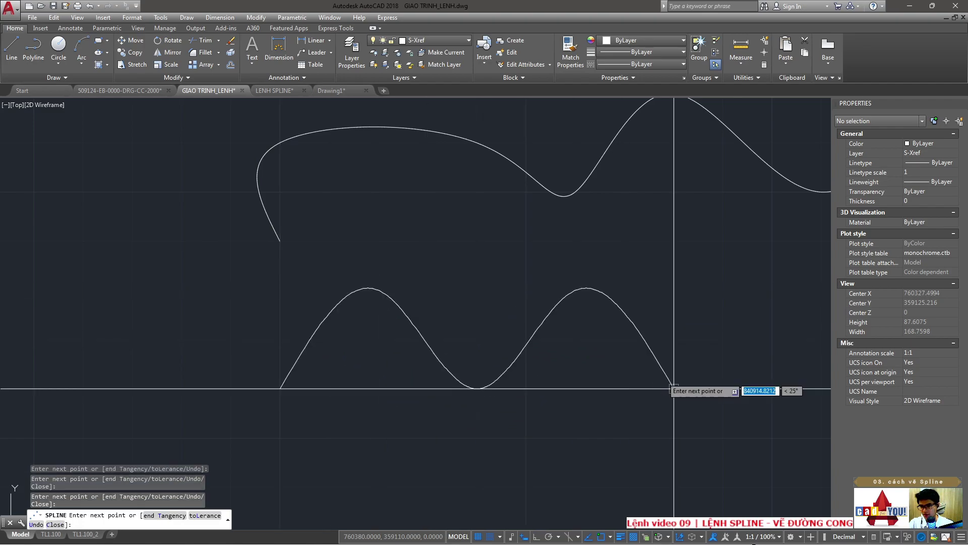
key(Return)
- Window-select the wave spline, turn Snap off with F9, and start another spline
middle_drag(573, 346, 513, 374)
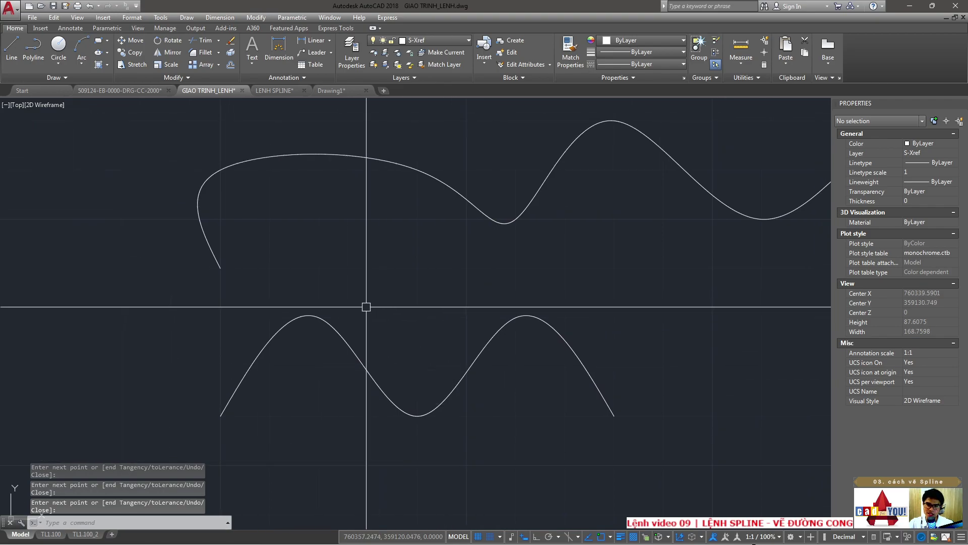
click(335, 341)
click(297, 303)
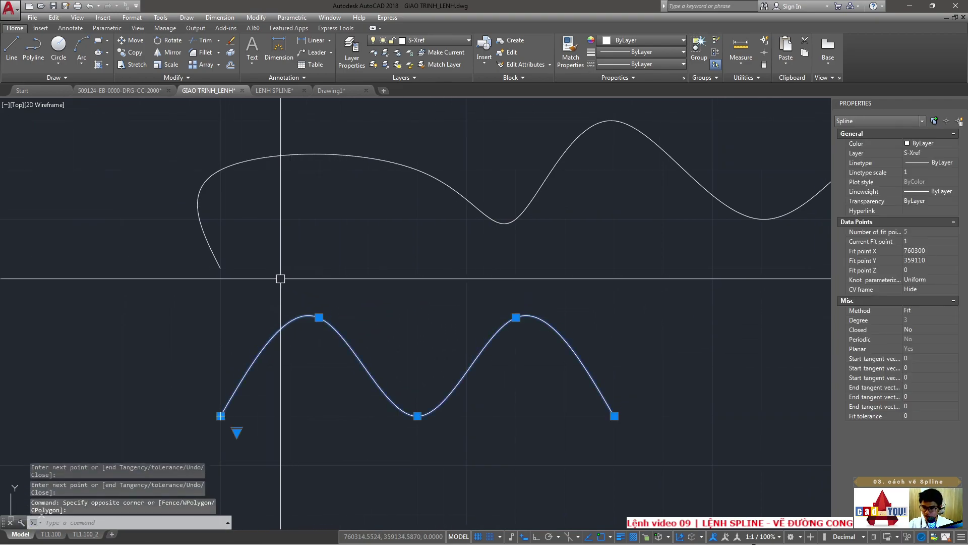
scroll(273, 239, down, 4)
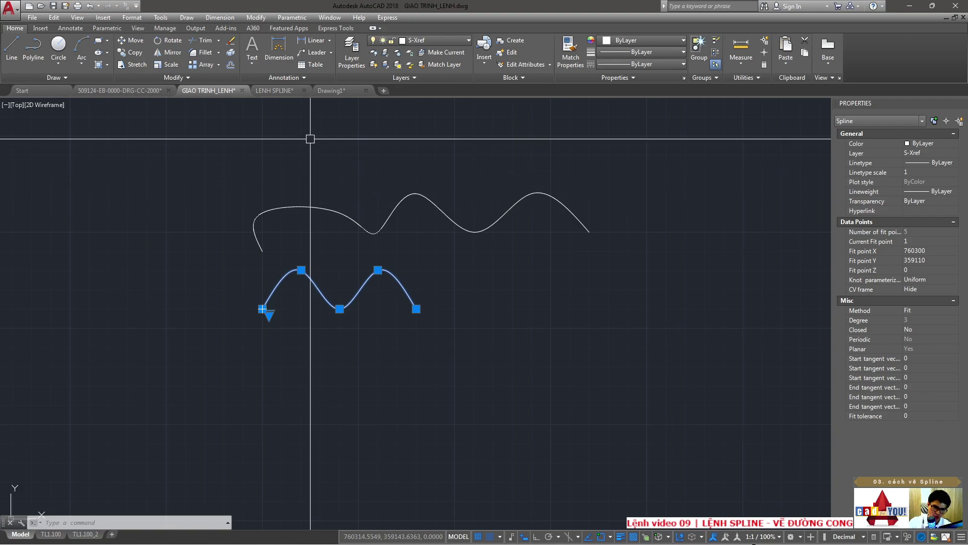
scroll(302, 245, up, 2)
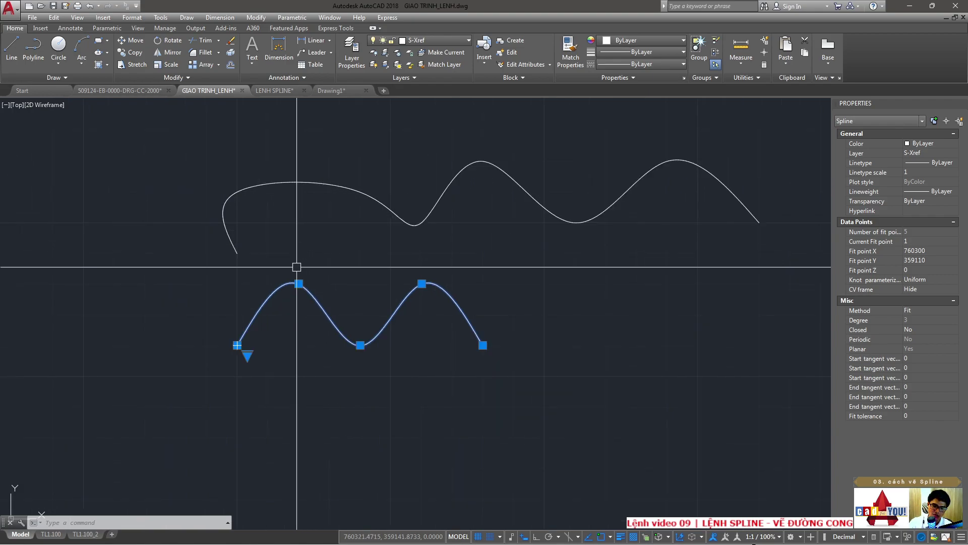
key(F9)
text(SPLINE)
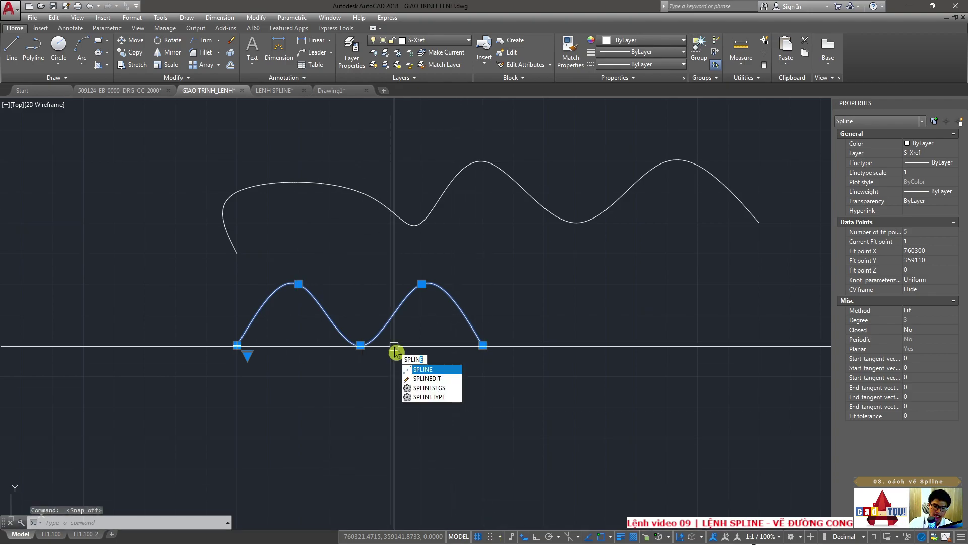
key(Return)
scroll(155, 389, down, 4)
- Draw a long fit spline through five points across the drawing
click(325, 388)
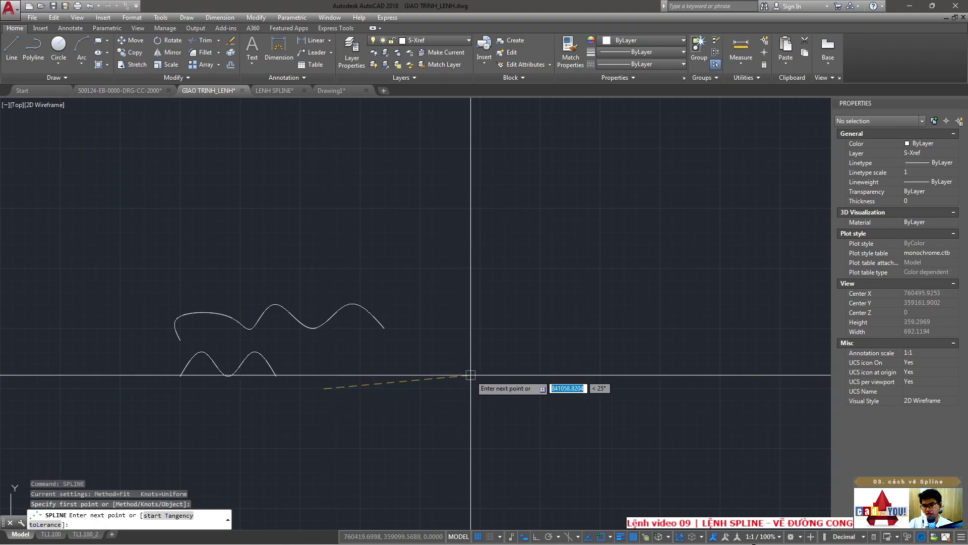
click(469, 370)
click(751, 419)
click(815, 326)
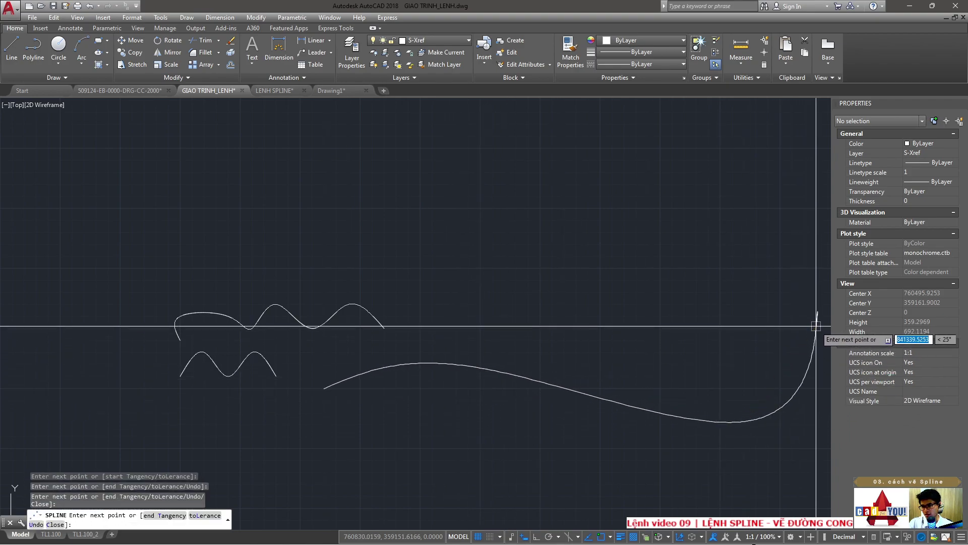
middle_drag(815, 326, 438, 282)
click(691, 353)
key(Return)
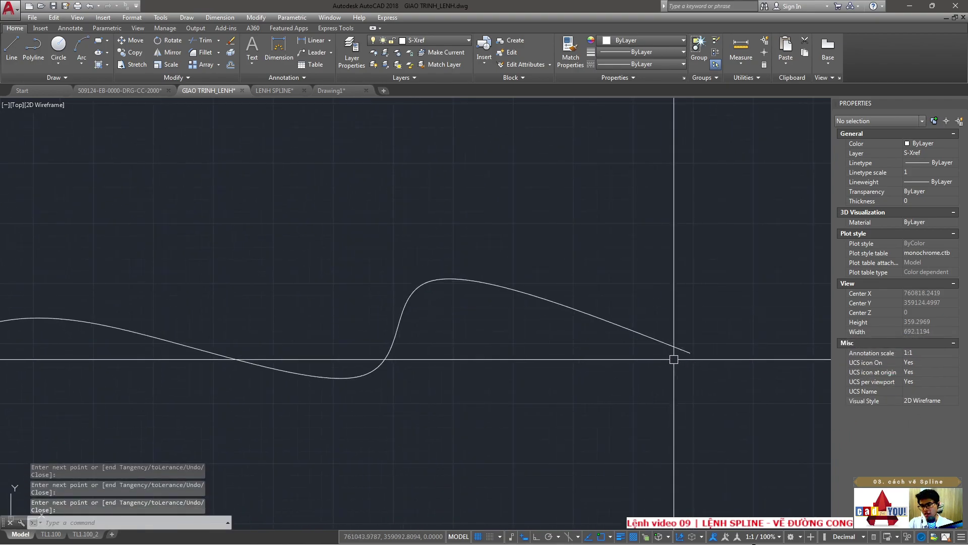
- Move three fit-point grips to reshape the spline into a gentle wave, then view LENH SPLINE
middle_drag(400, 361, 467, 348)
click(467, 348)
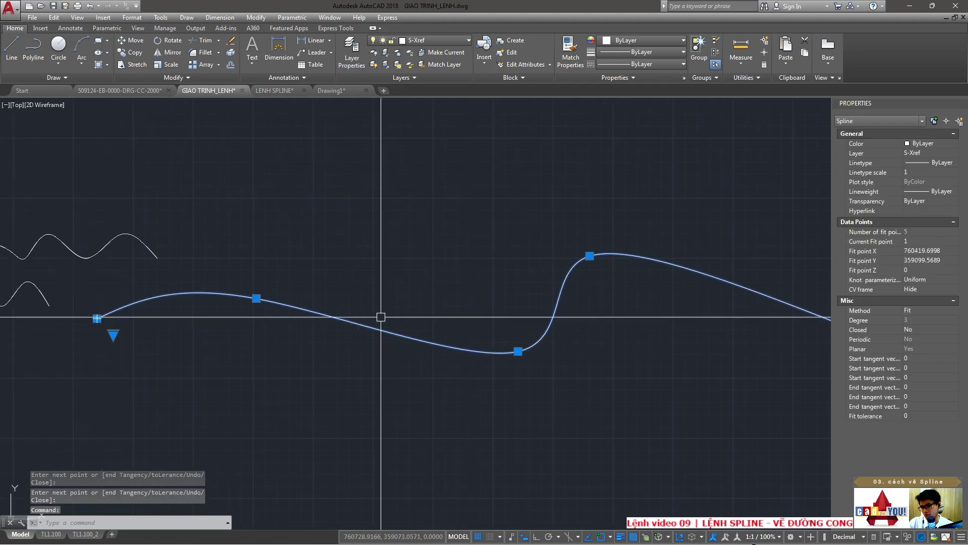
click(256, 298)
click(281, 188)
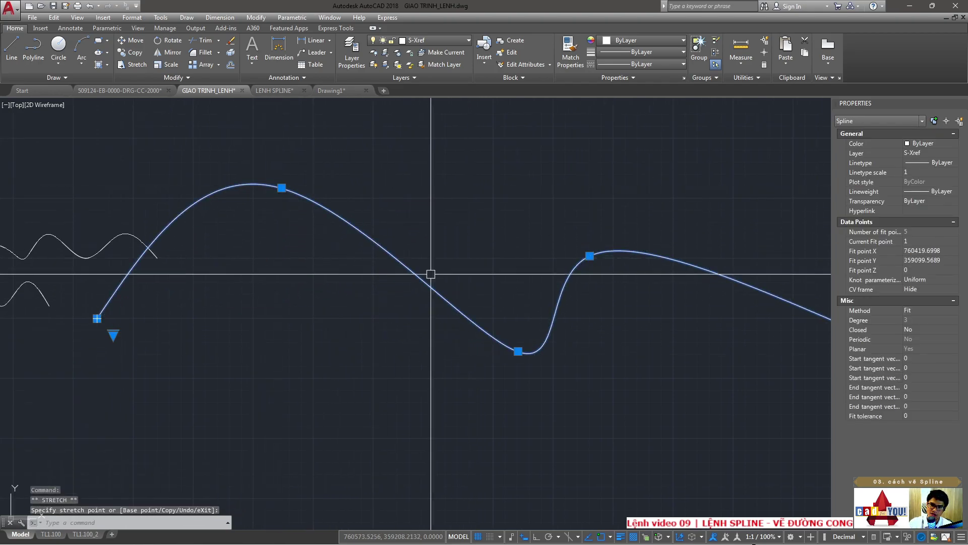
click(518, 351)
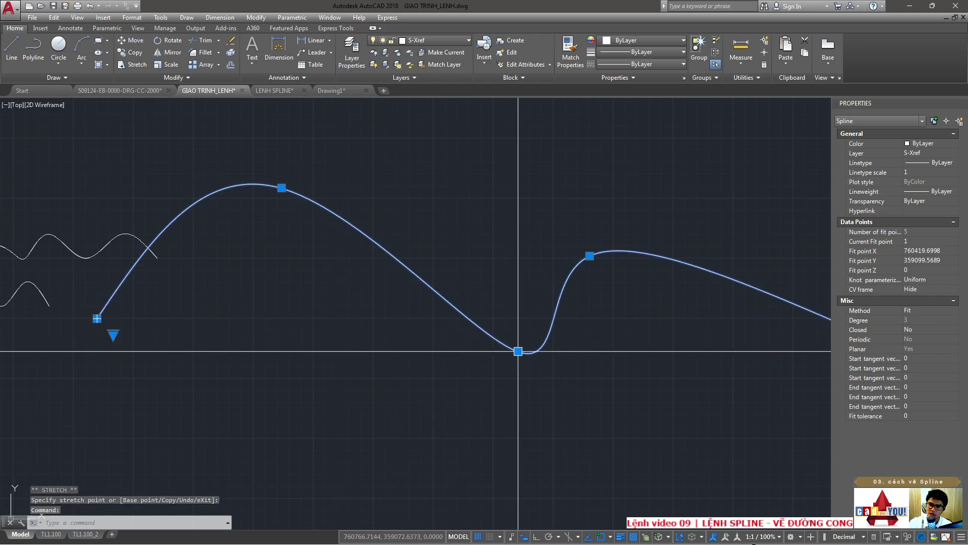
middle_drag(587, 263, 352, 286)
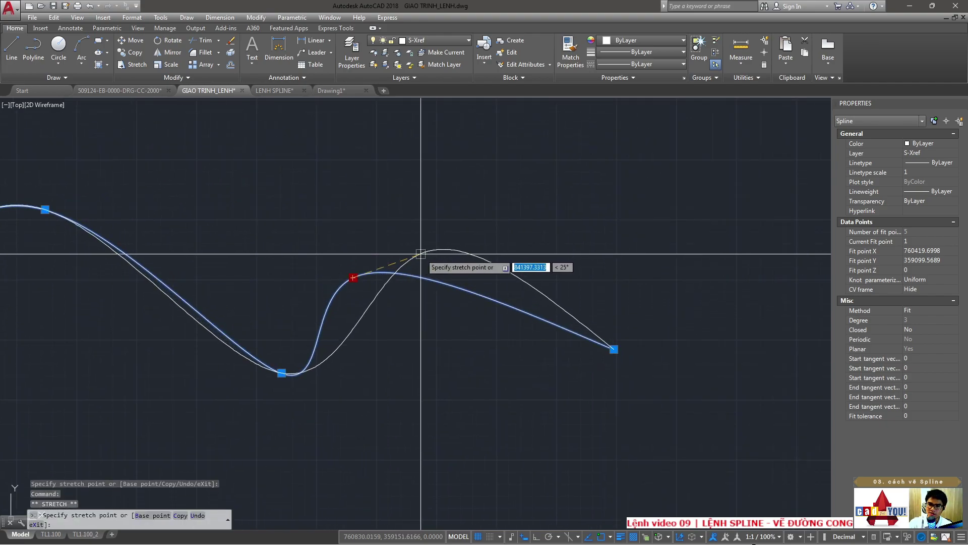
click(499, 291)
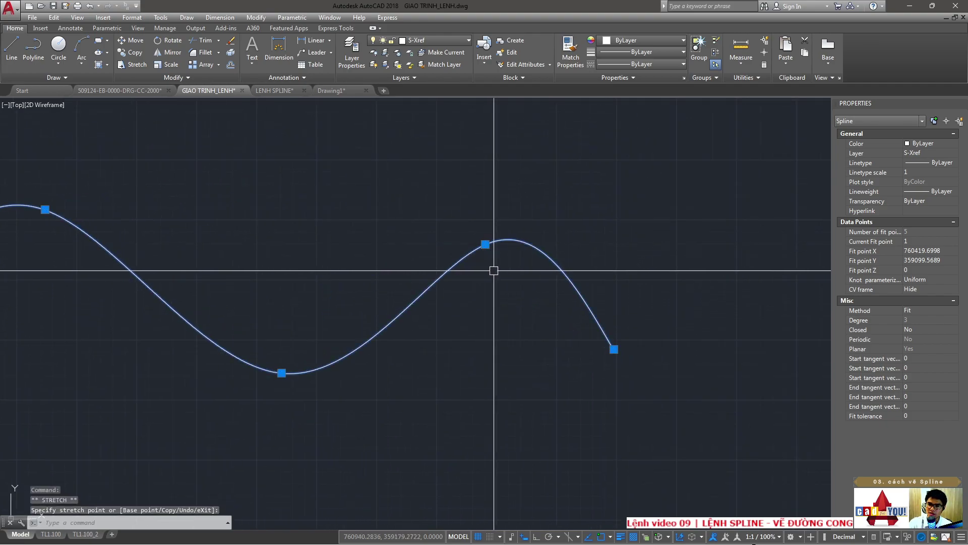
click(613, 349)
click(702, 405)
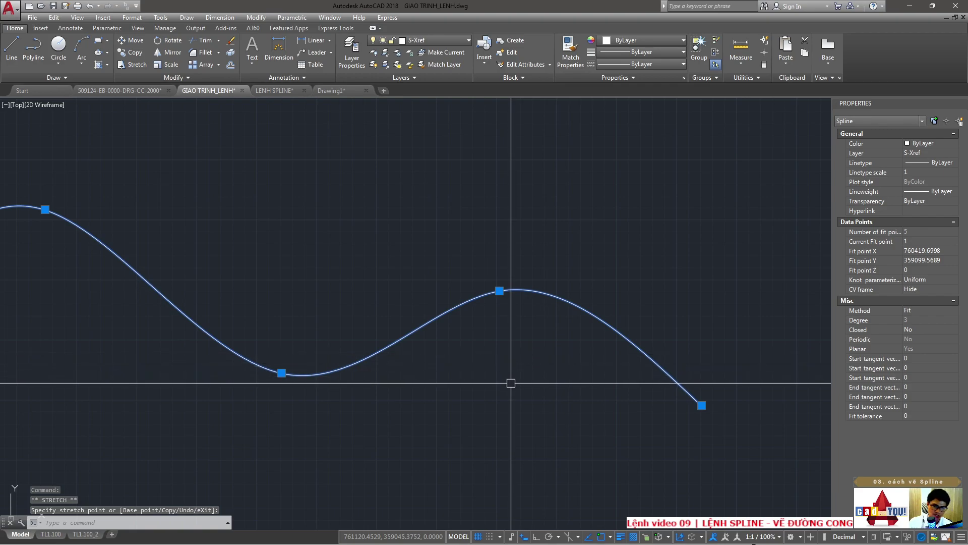
click(279, 90)
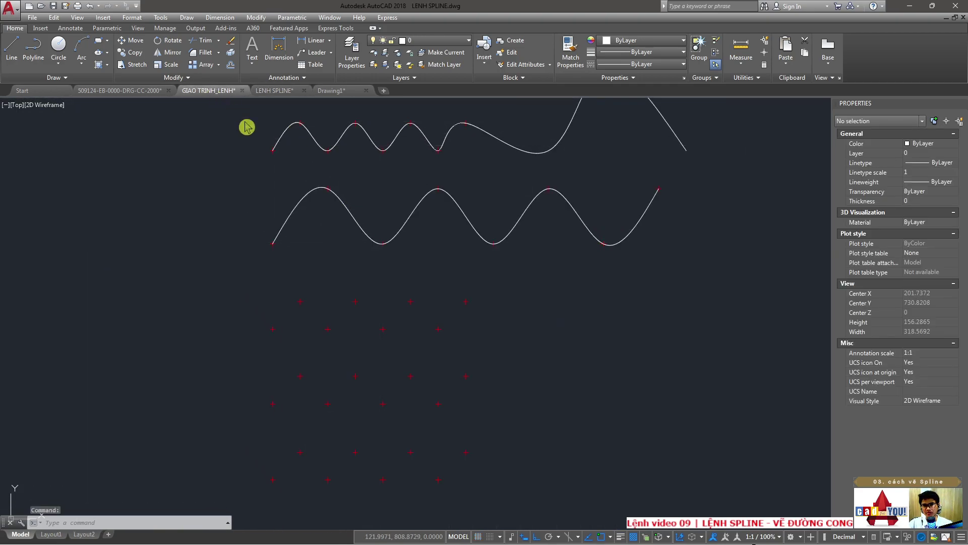
- Erase the three practice splines in GIAO TRINH_LENH and zoom to the SPLINE frame
key(ctrl+Tab)
click(454, 327)
click(287, 306)
text(E)
key(Return)
scroll(357, 314, down, 4)
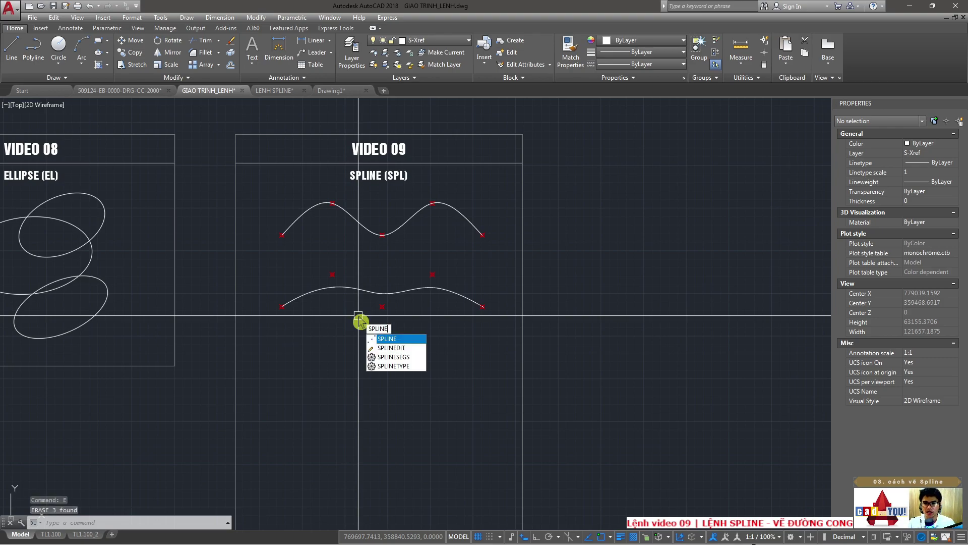
key(Return)
- Start COPY and window-select the red node points
scroll(379, 293, up, 2)
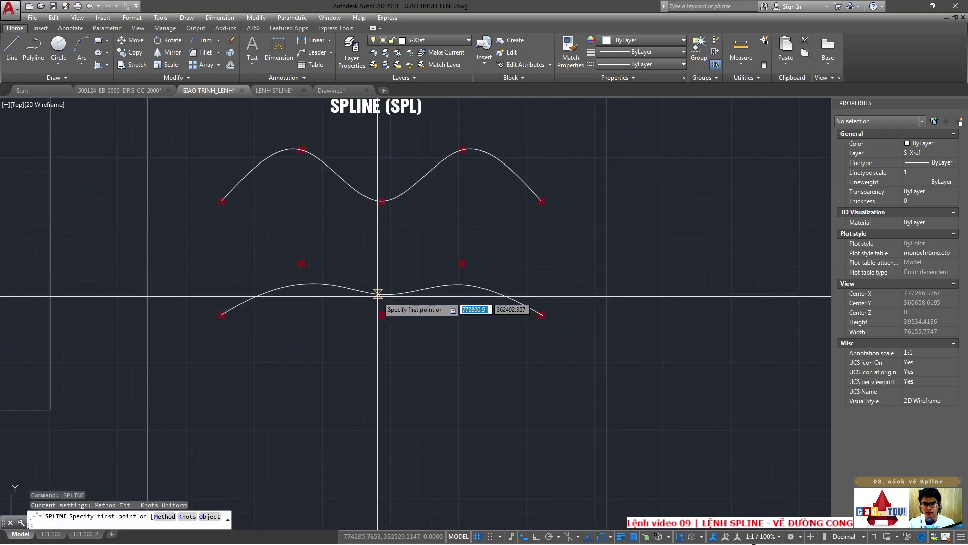
key(Escape)
text(C)
key(Return)
click(274, 255)
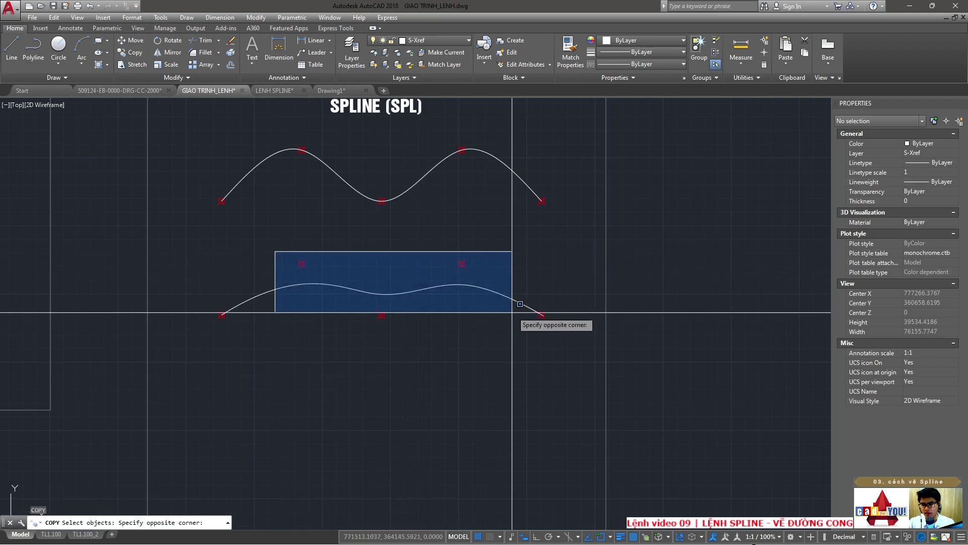
click(512, 316)
key(Return)
- Copy the red node points straight down below the originals with Ortho on
click(444, 328)
scroll(467, 353, up, 2)
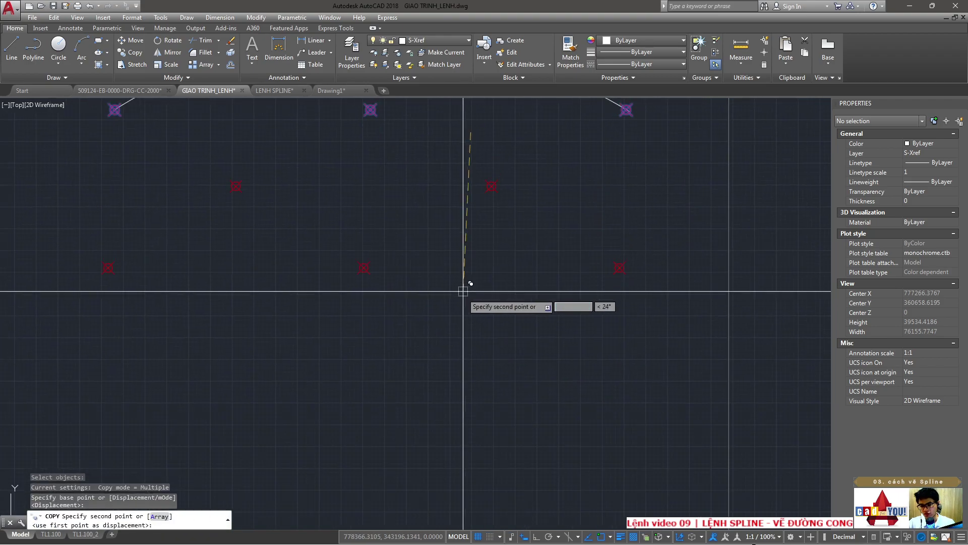
scroll(464, 302, down, 2)
key(F8)
click(471, 351)
click(454, 404)
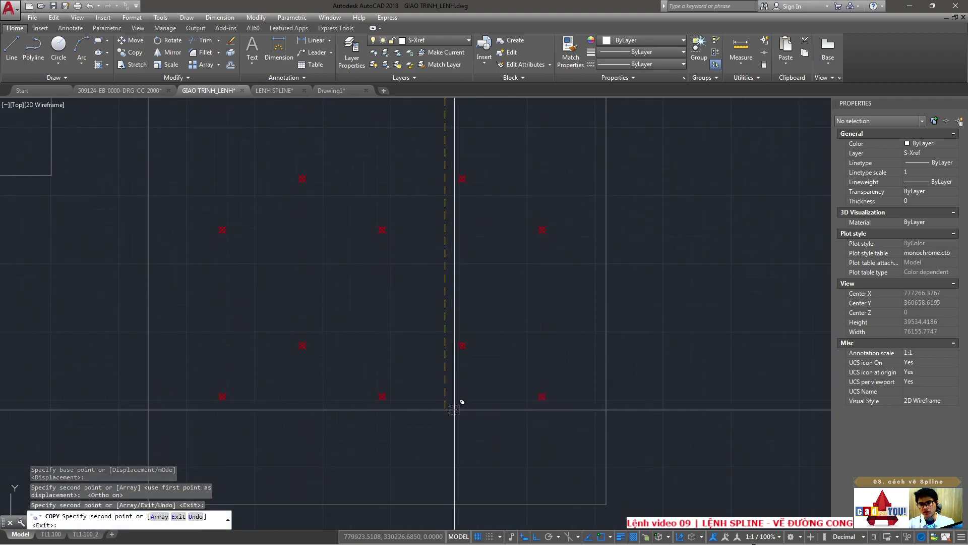
key(Escape)
text(SPLINE)
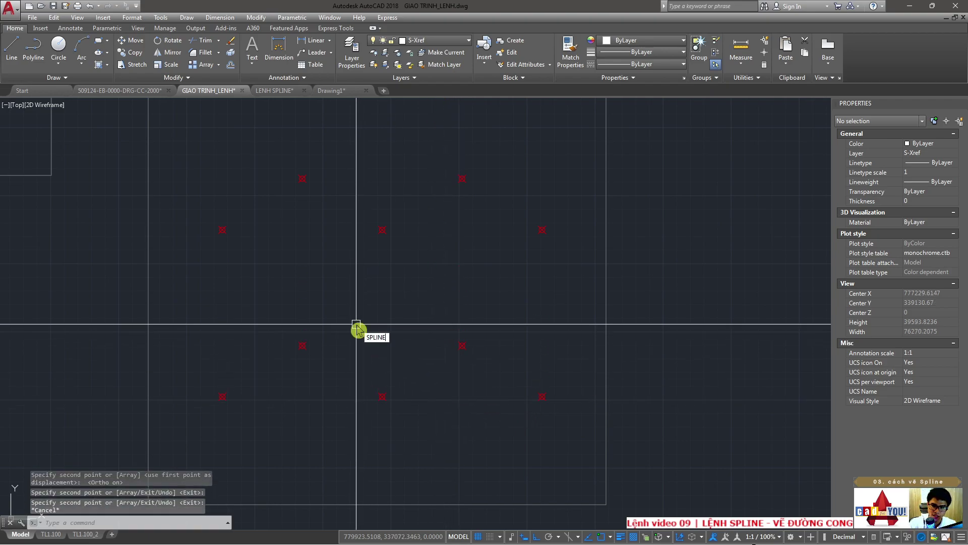
key(Return)
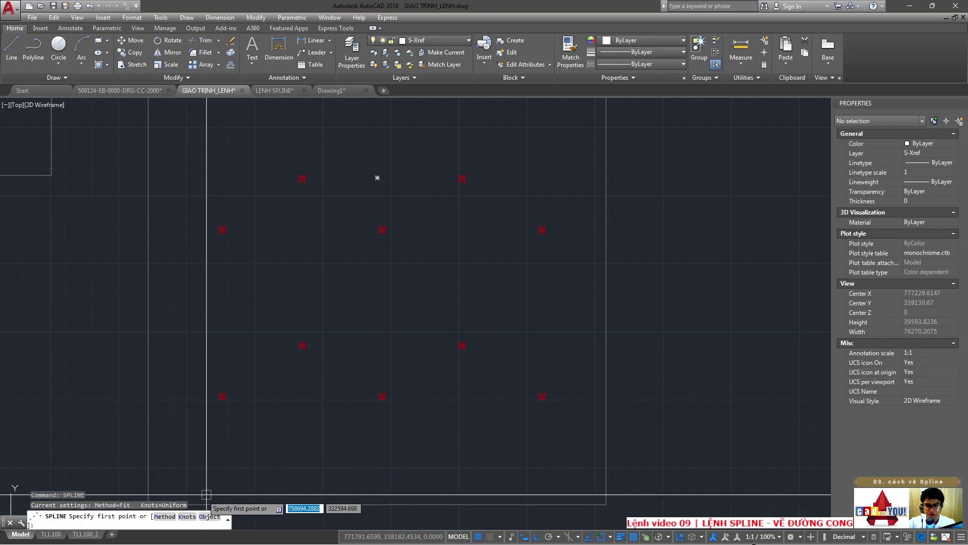
- Set the new spline's creation method to Fit
click(163, 517)
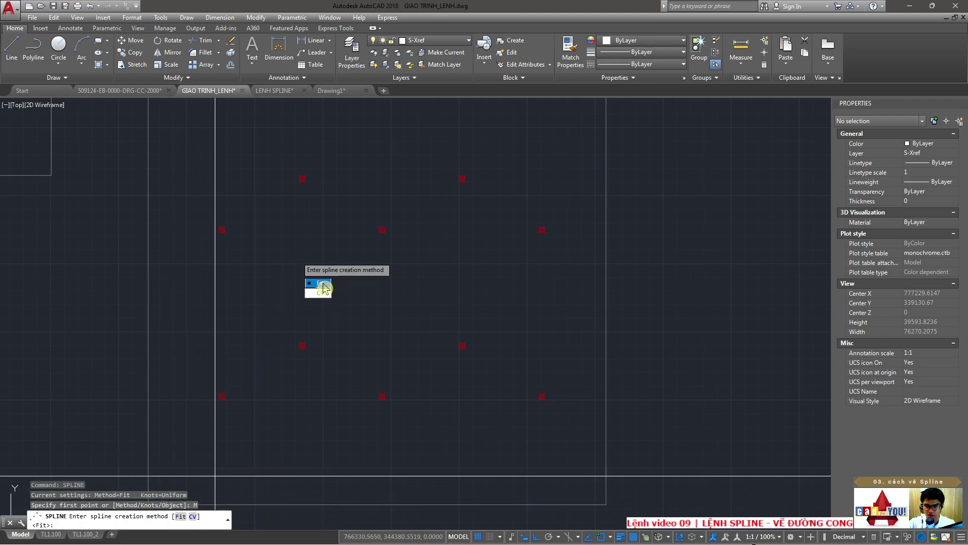
click(322, 282)
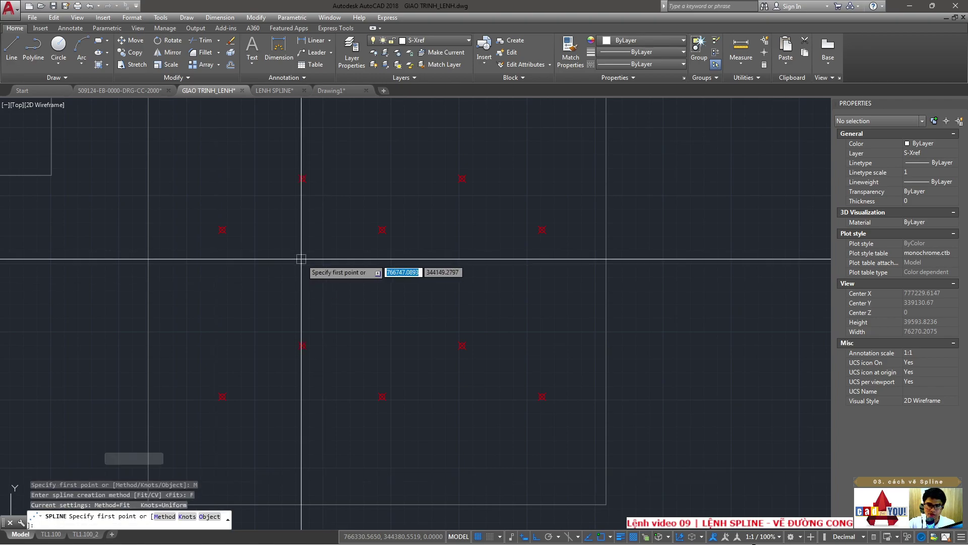
middle_drag(300, 299, 292, 351)
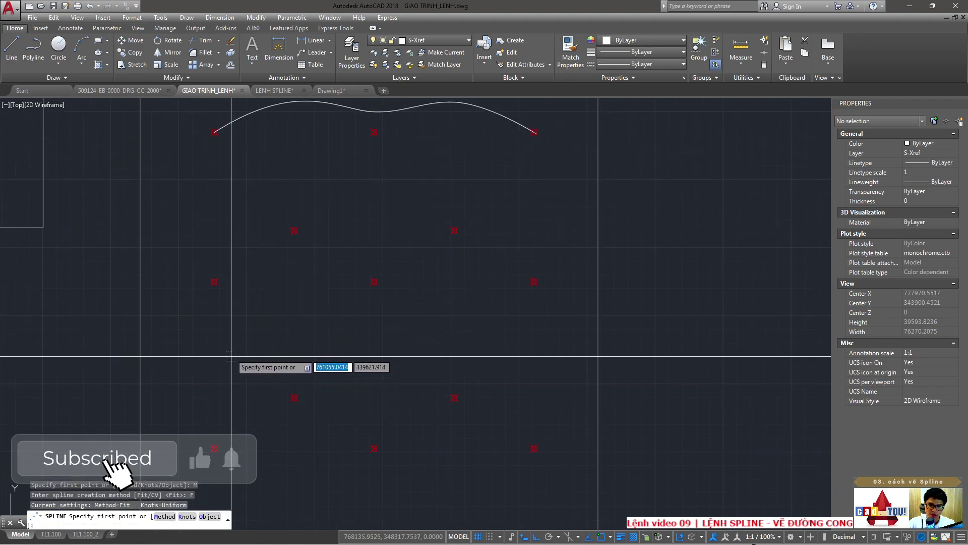
scroll(253, 268, up, 2)
scroll(161, 292, up, 2)
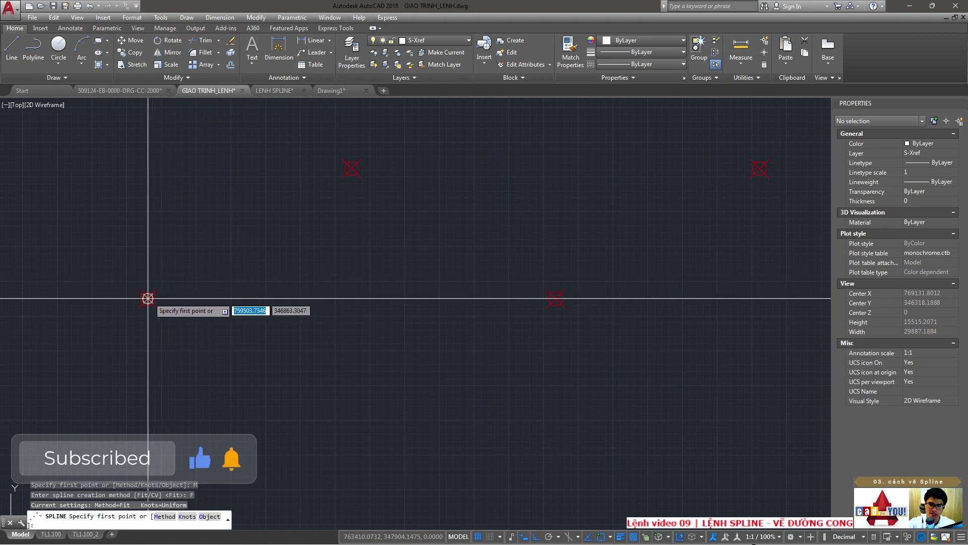
- Start the spline at the left red node with Ortho off, then request the fit tolerance
click(148, 299)
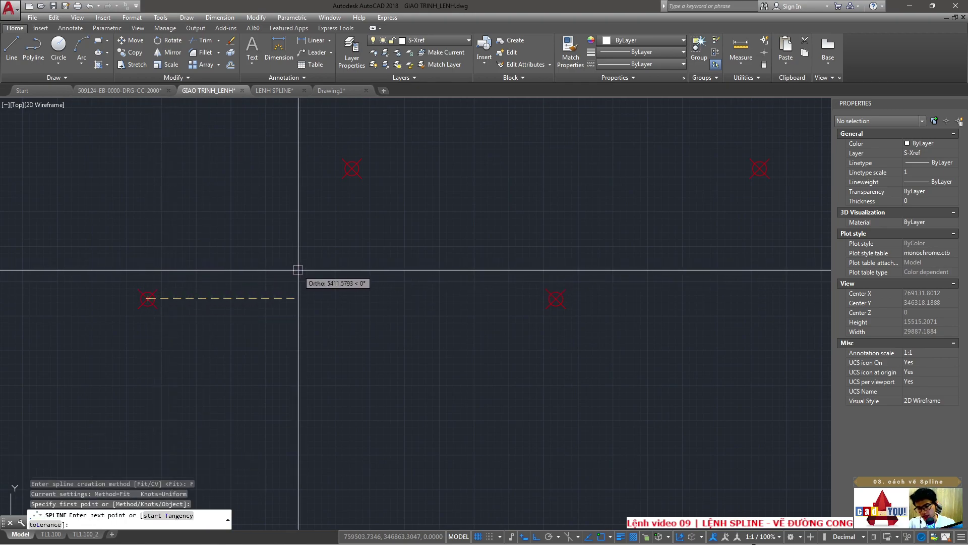
key(F8)
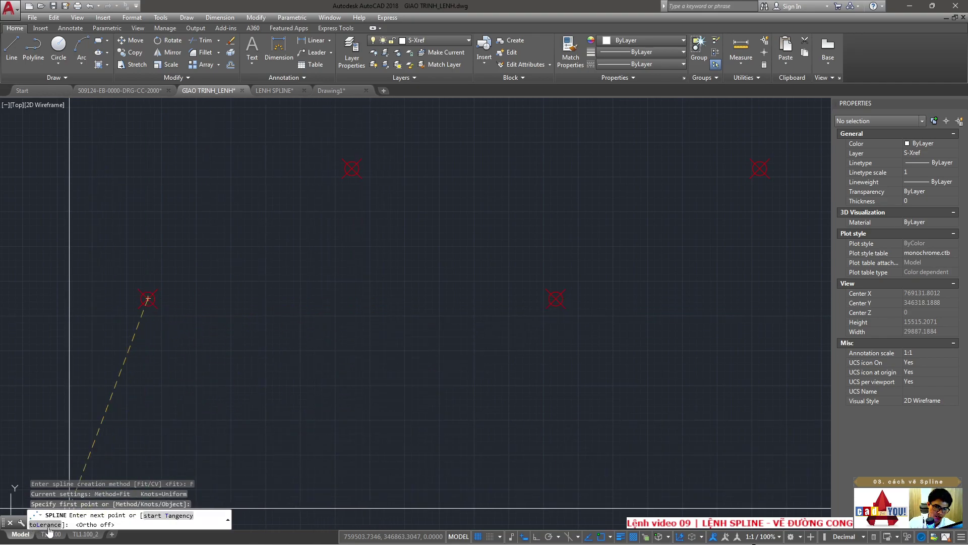
click(49, 527)
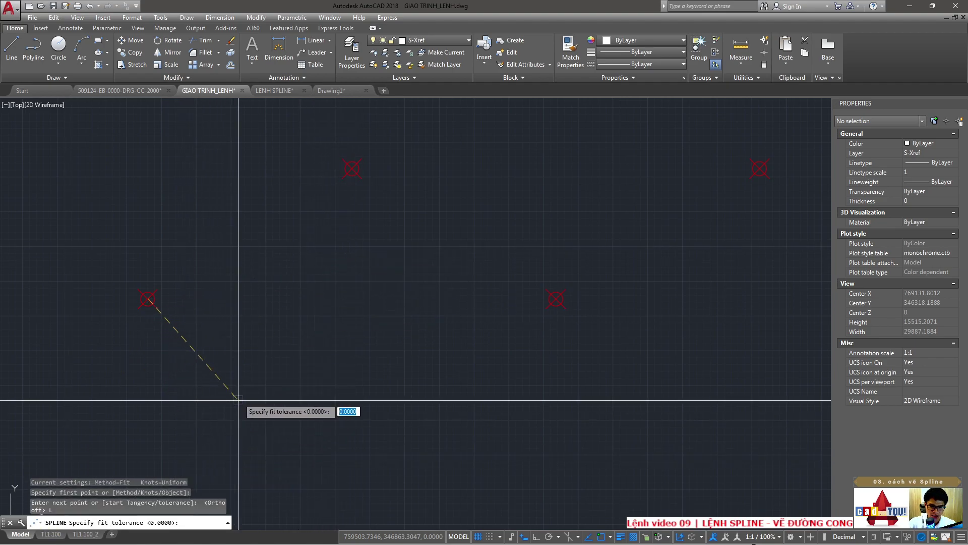
scroll(229, 288, up, 2)
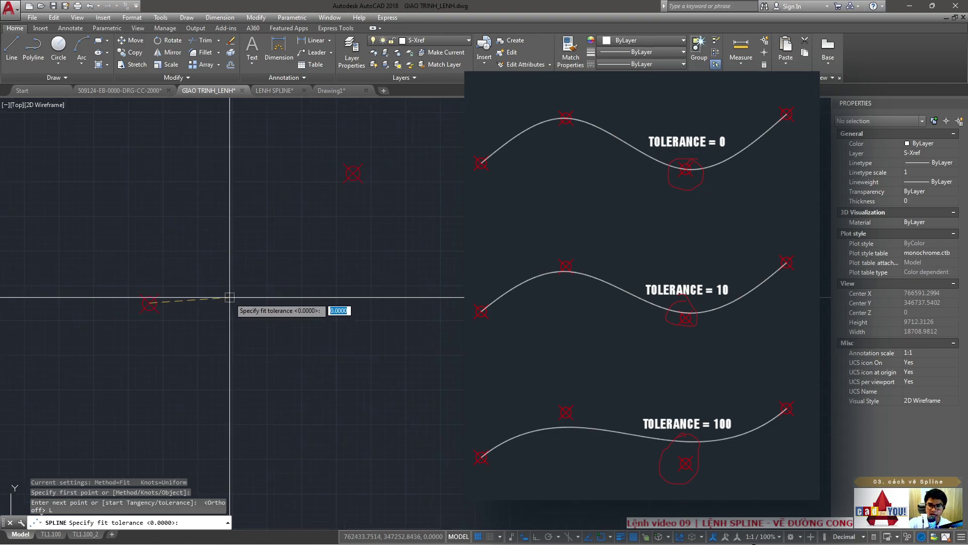
- Zoom out while the fit tolerance prompt still shows its default 0.0000
scroll(222, 296, down, 2)
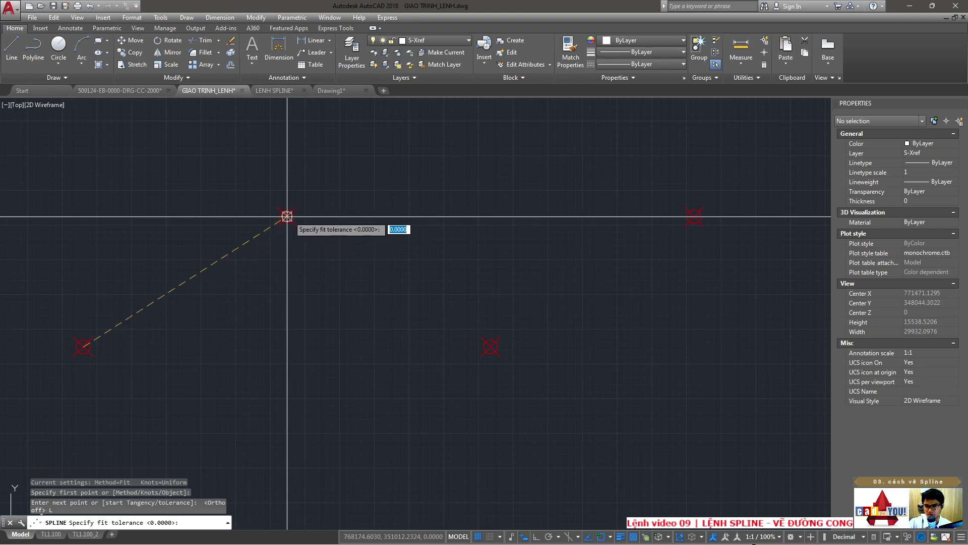
- Accept the 0 fit tolerance, then cancel the spline in progress entirely
key(Return)
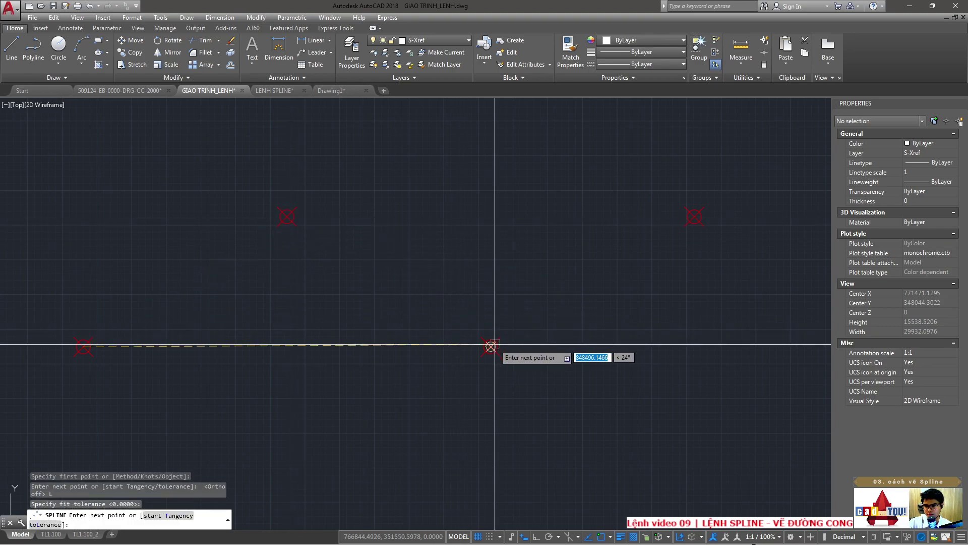
key(Escape)
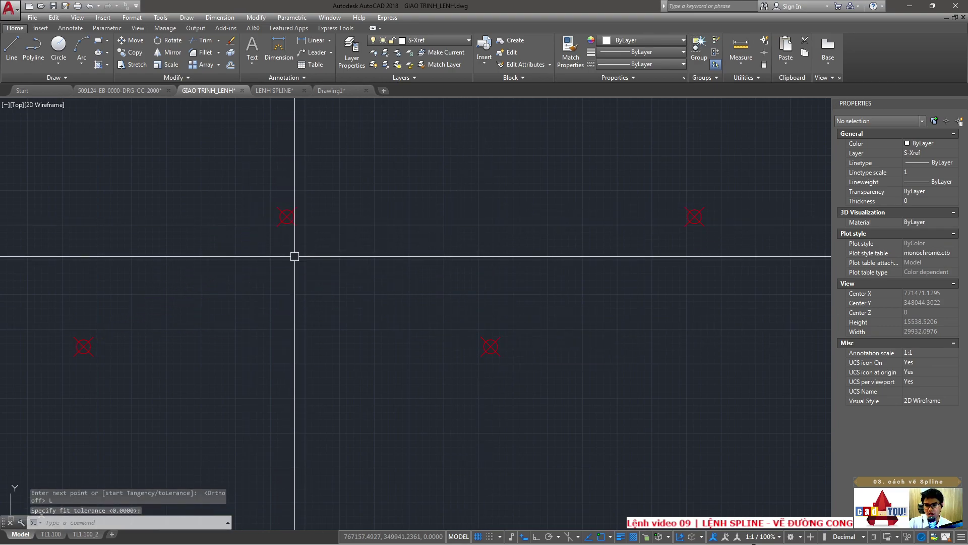
key(Return)
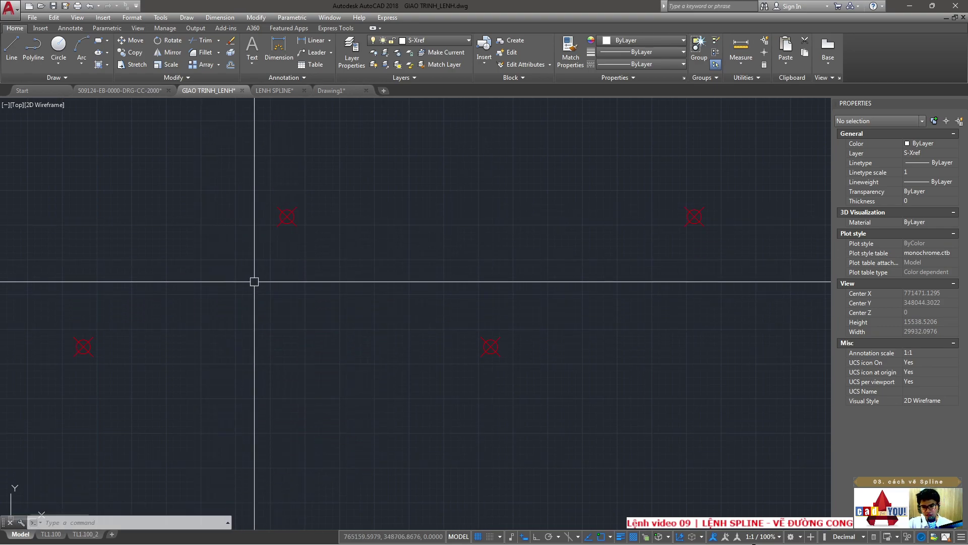
key(Escape)
text(SP)
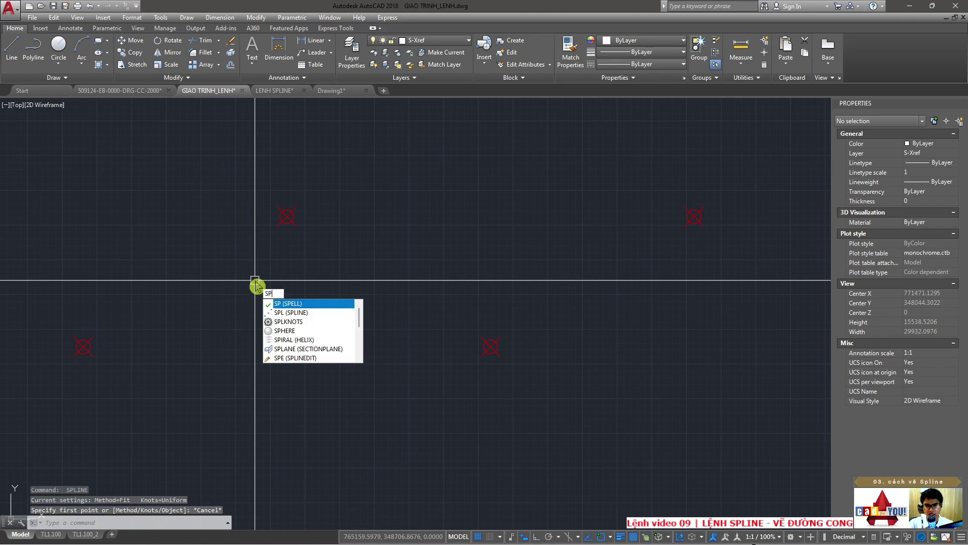
- Begin a new Fit spline at the left red node with fit tolerance 0
text(L)
key(Return)
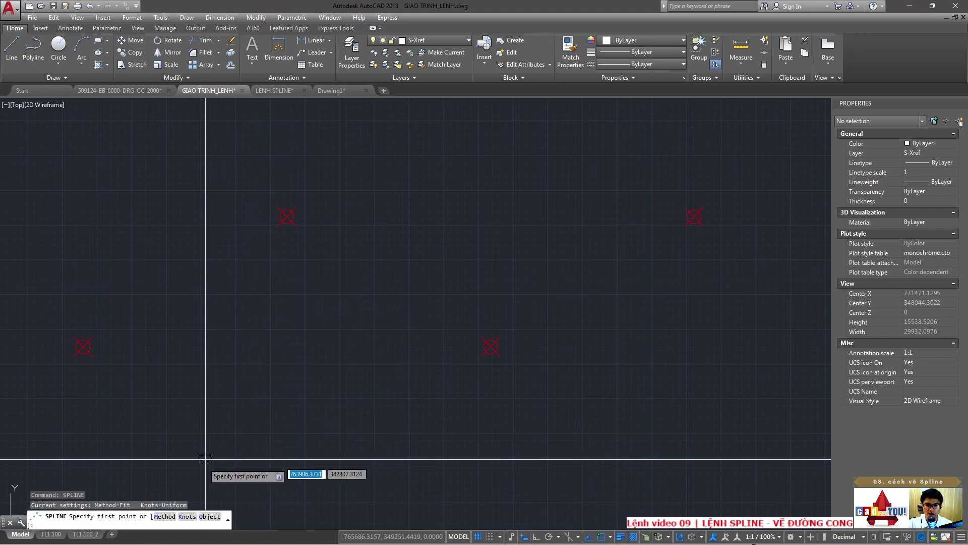
click(166, 517)
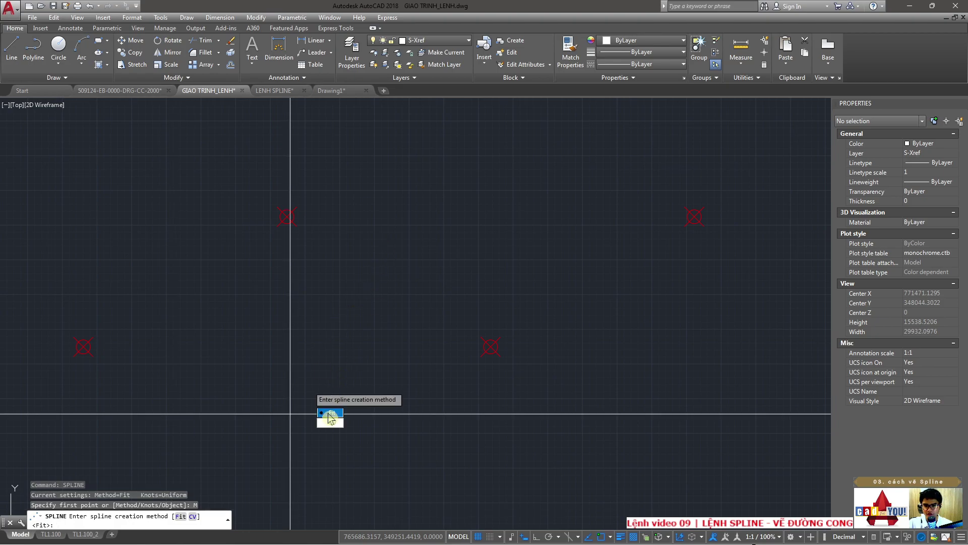
click(328, 414)
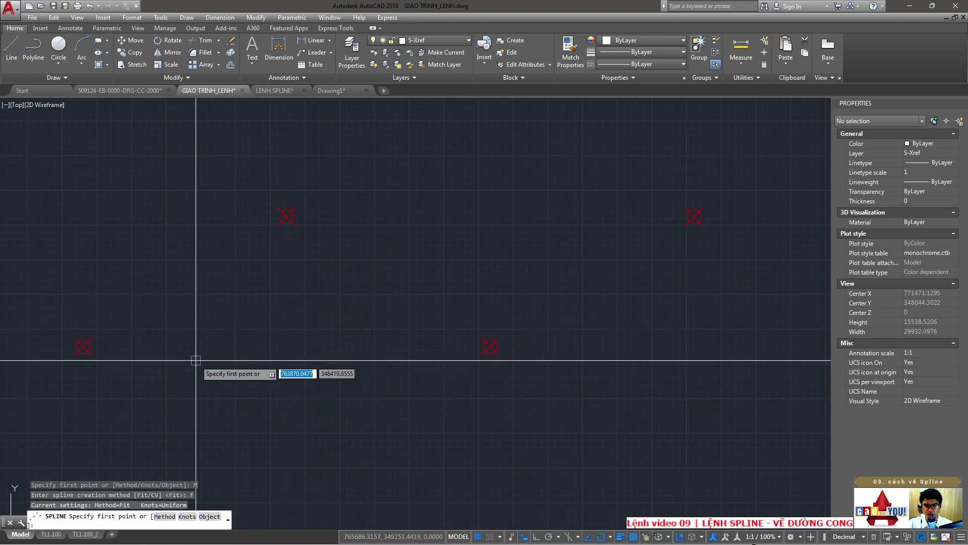
click(83, 347)
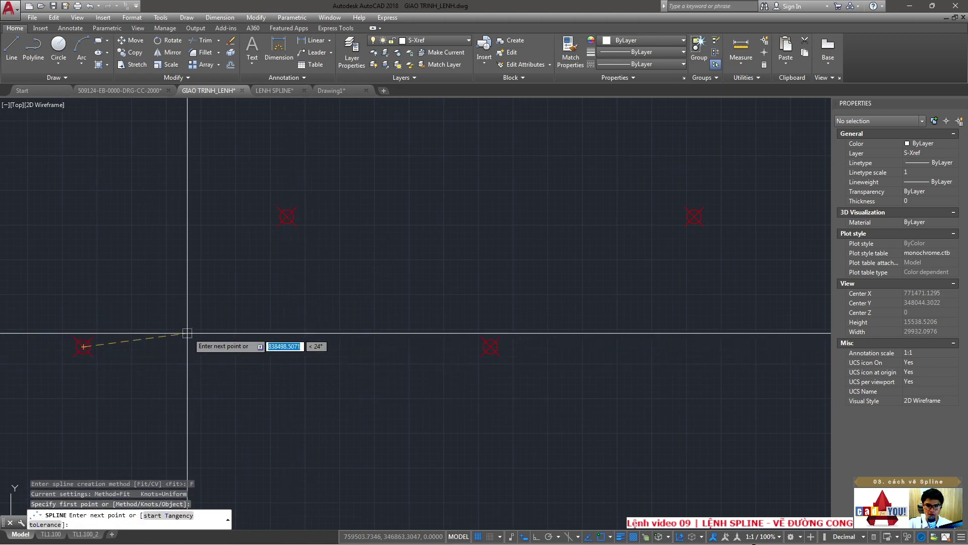
click(46, 525)
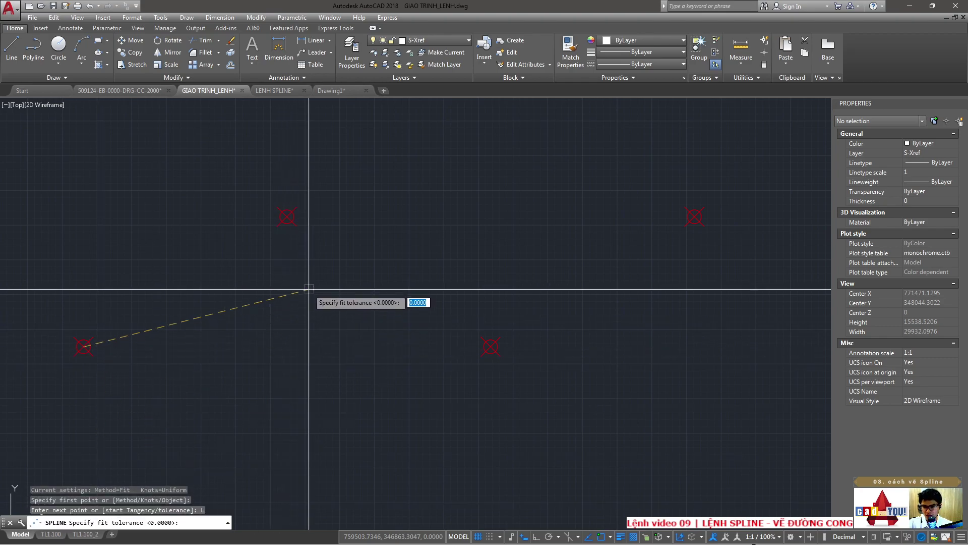
key(Return)
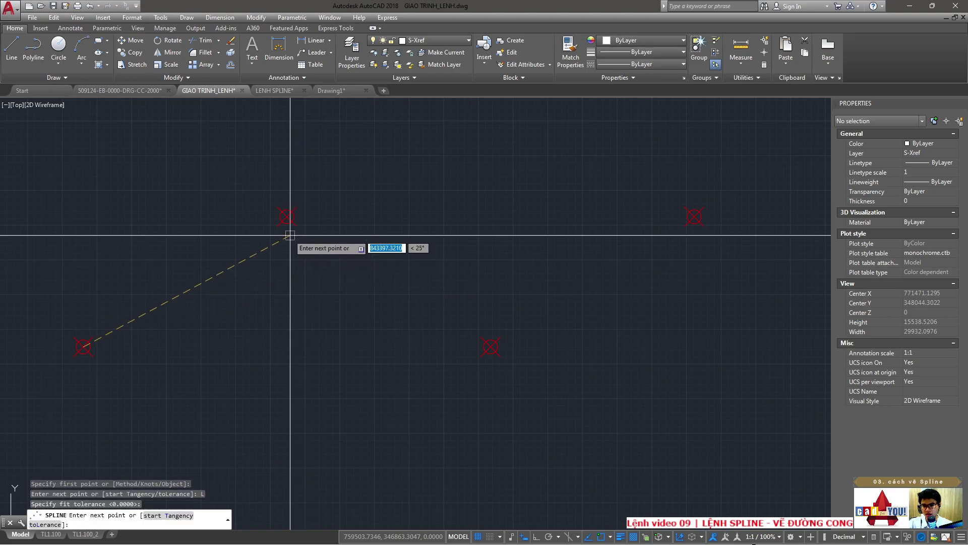
- Pass the spline through the remaining four red nodes and finish it
click(287, 216)
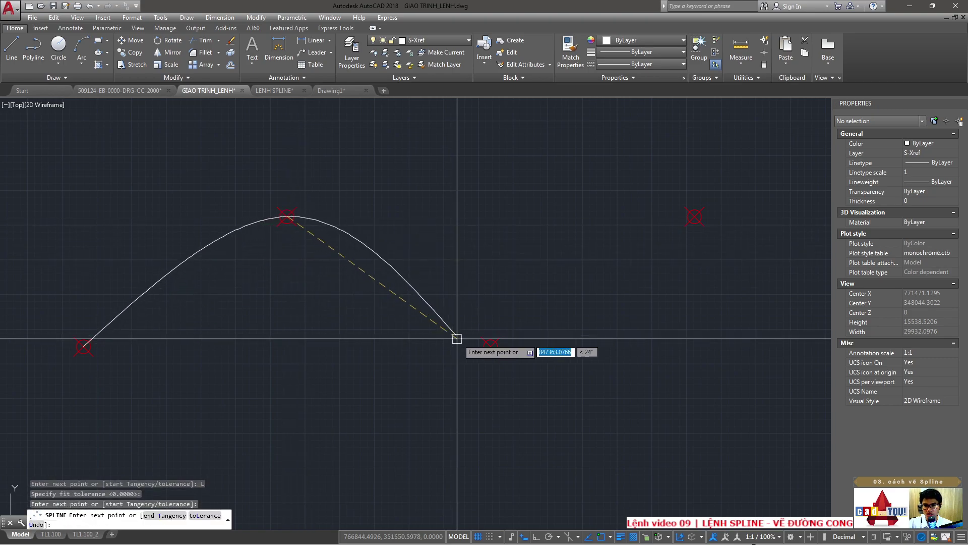
click(490, 344)
click(694, 216)
middle_drag(694, 217, 764, 221)
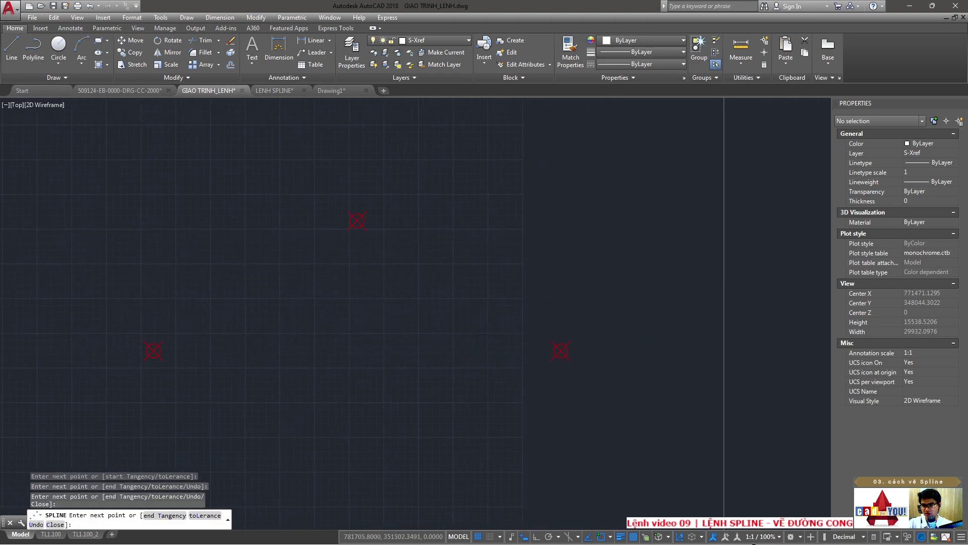
click(561, 351)
key(Return)
- Move the five lower red nodes with the MOVE command
scroll(562, 359, down, 4)
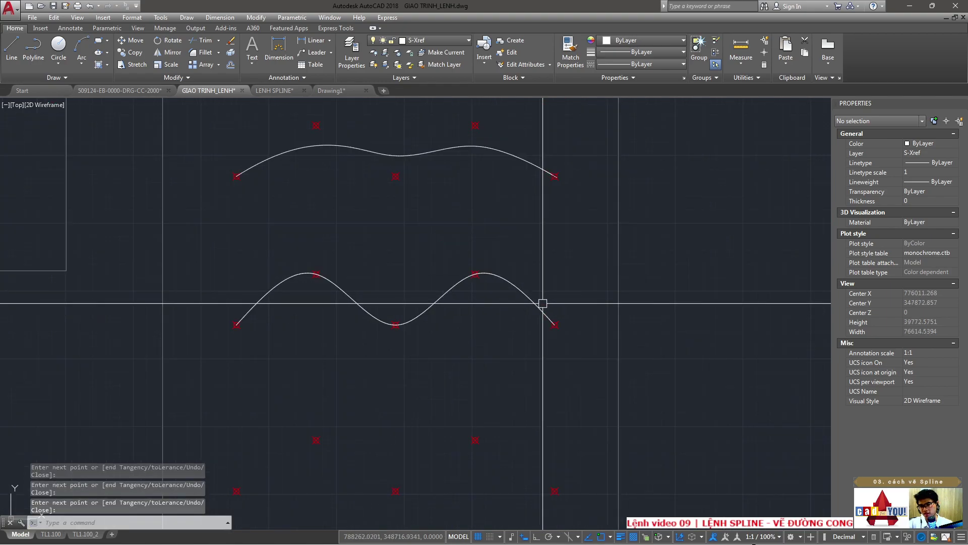
middle_drag(451, 385, 435, 284)
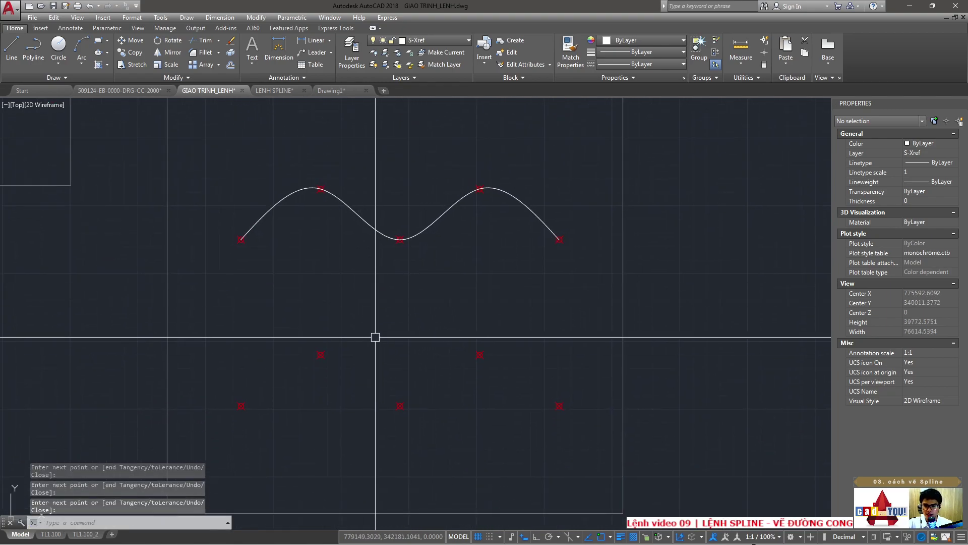
text(m)
key(Return)
drag(579, 445, 234, 351)
key(Return)
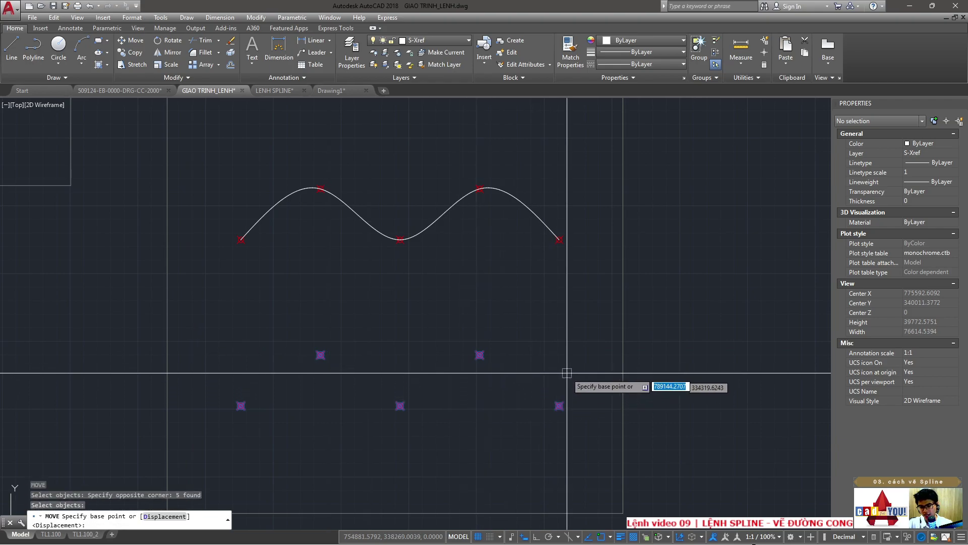
click(575, 364)
scroll(317, 290, up, 2)
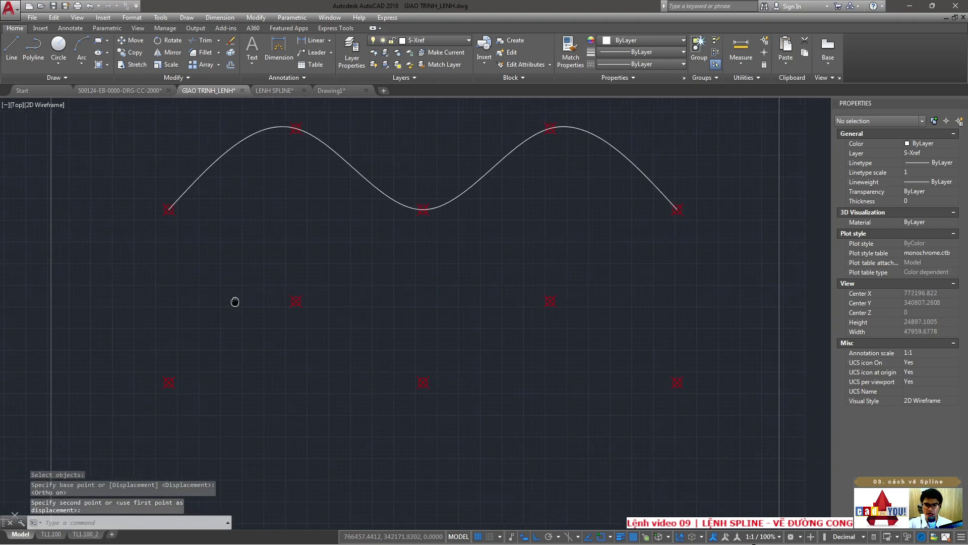
middle_drag(234, 302, 171, 303)
text(SPLINE)
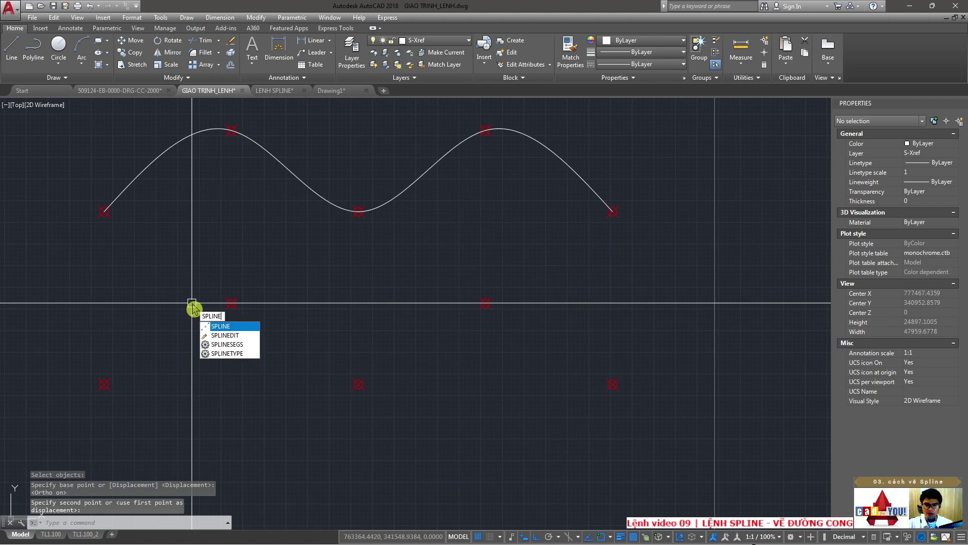
- Start a new spline at the lower-left red node with Ortho off and fit tolerance 2
key(Return)
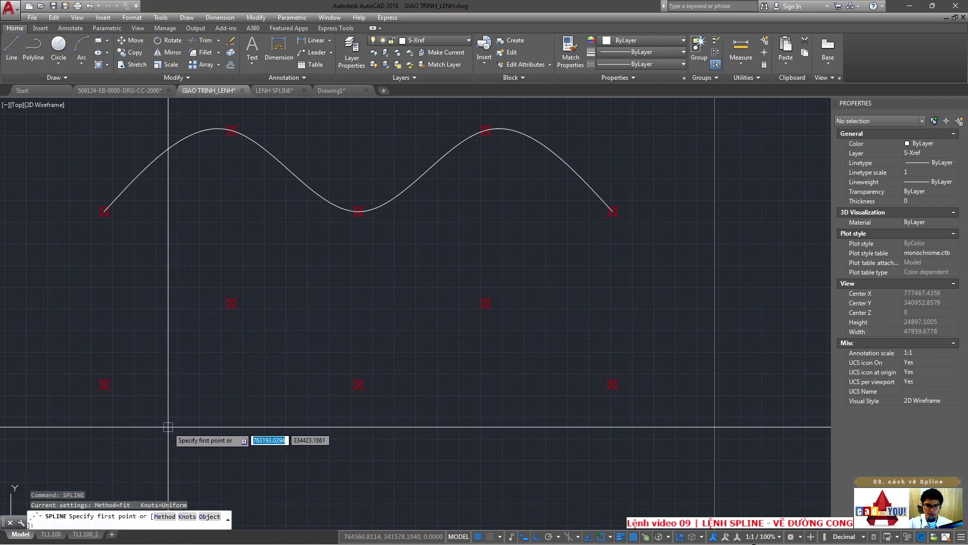
click(105, 384)
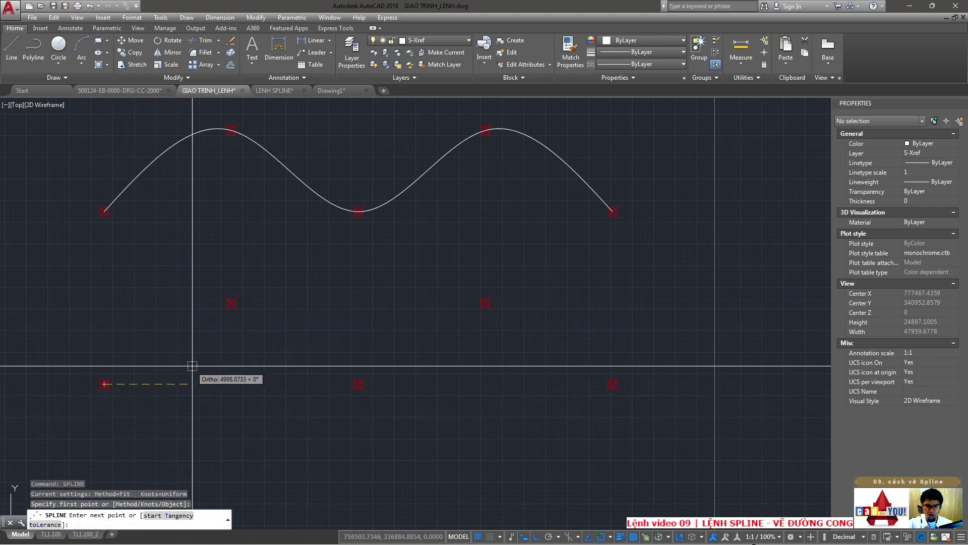
click(46, 524)
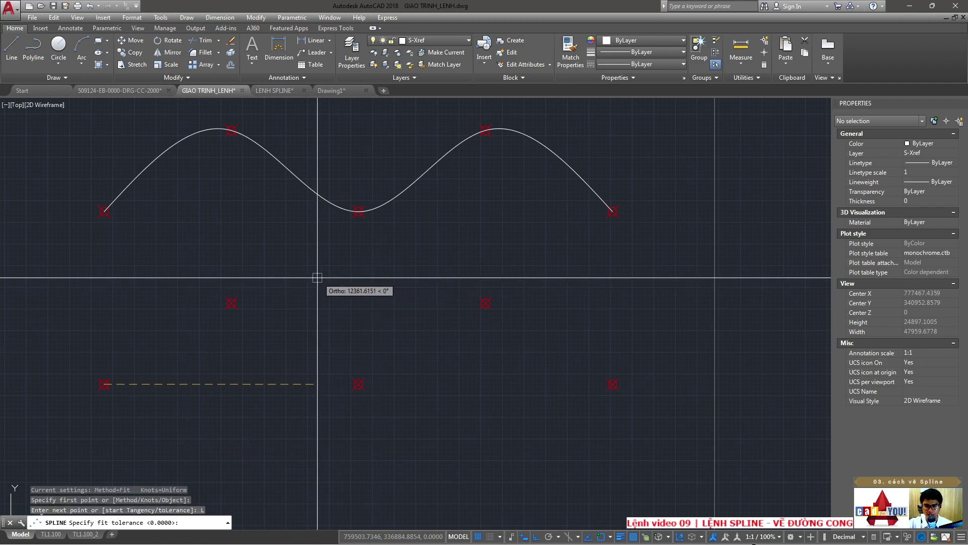
key(F8)
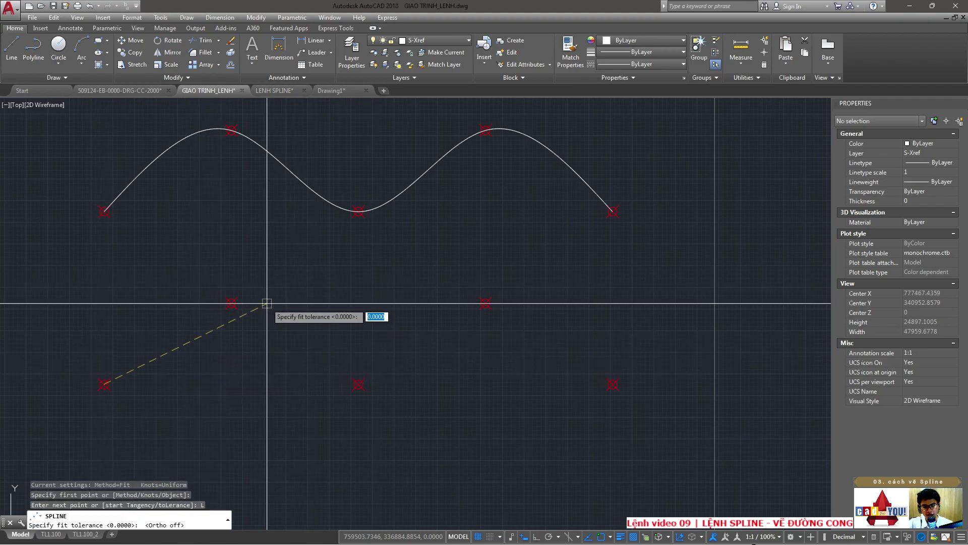
key(Return)
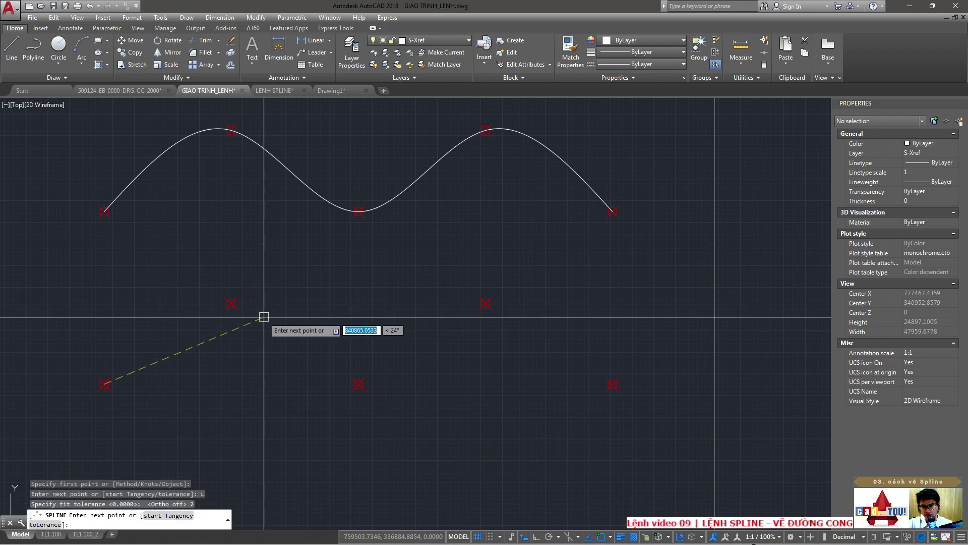
- Run the spline through the four remaining lower red nodes and finish it
click(231, 303)
click(358, 384)
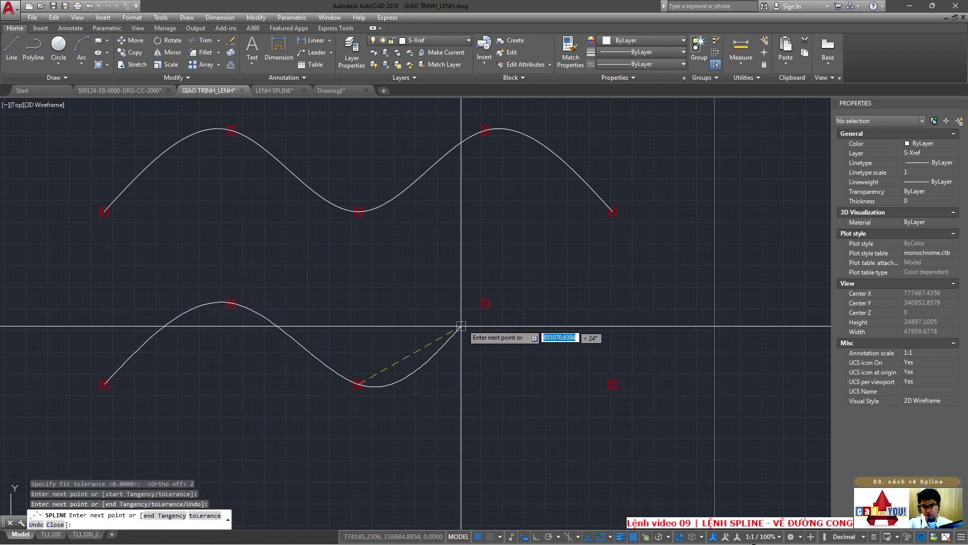
click(485, 303)
click(612, 384)
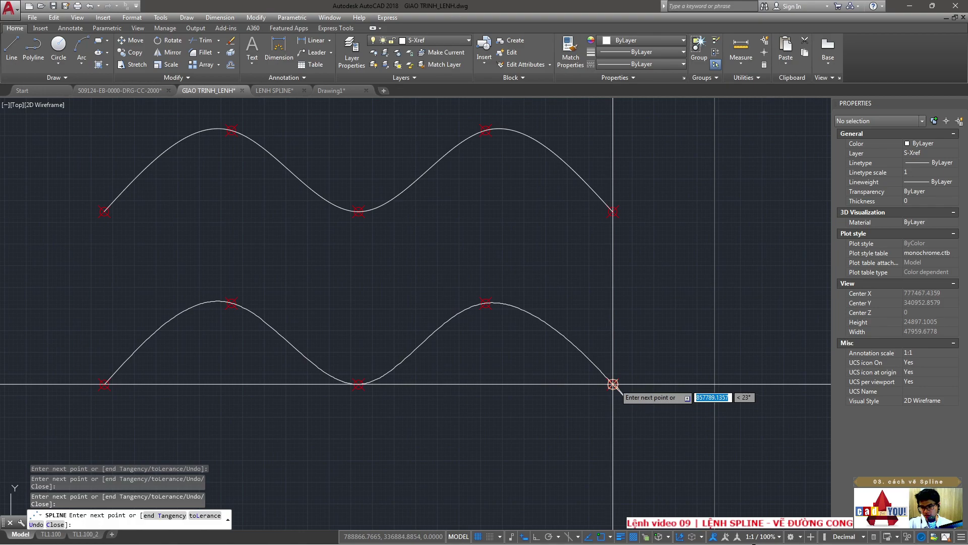
key(Return)
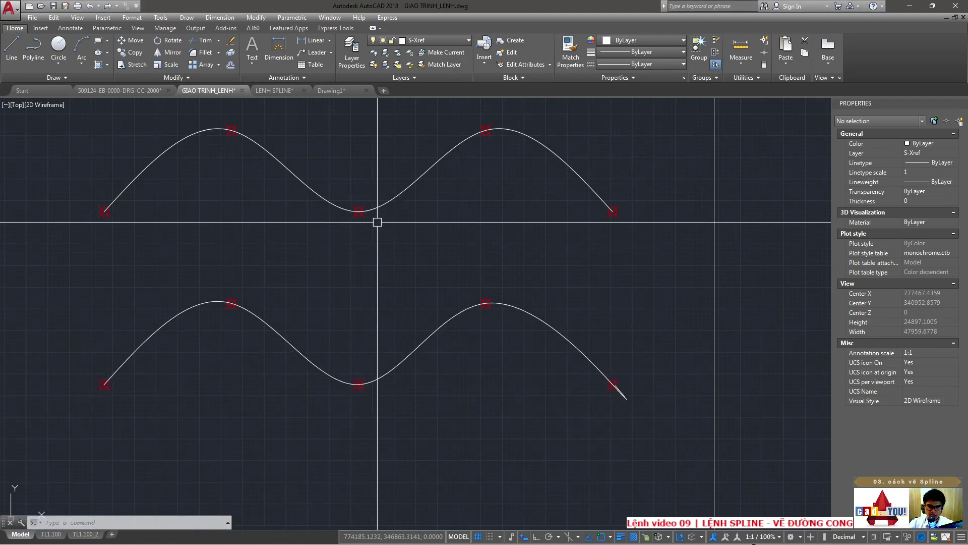
scroll(355, 212, up, 5)
scroll(368, 233, up, 3)
scroll(368, 233, down, 6)
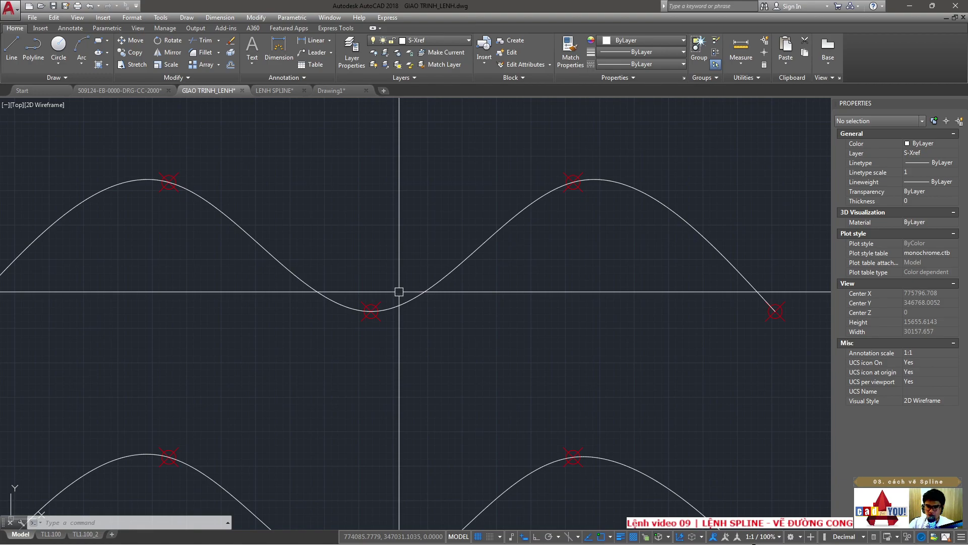
scroll(399, 291, up, 7)
drag(406, 363, 361, 321)
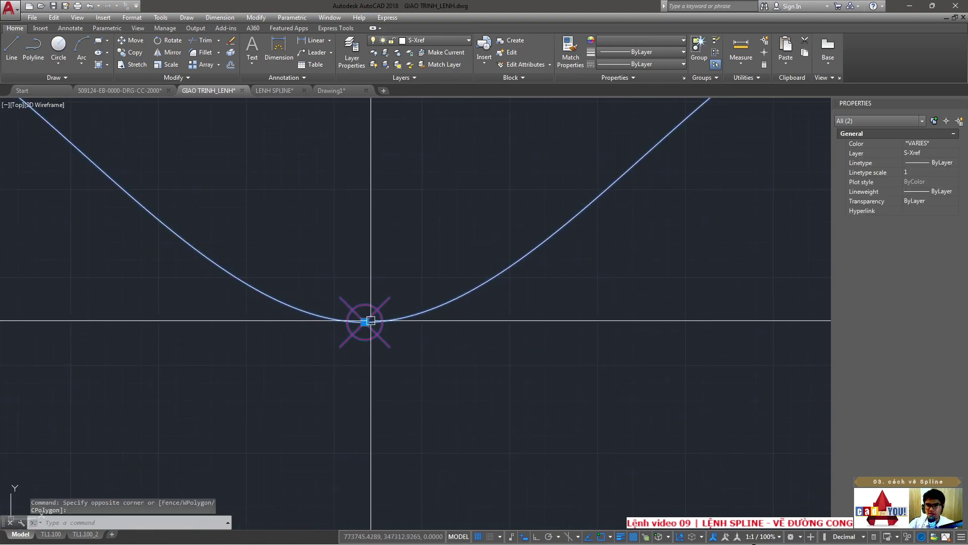
scroll(369, 304, up, 4)
scroll(371, 309, down, 2)
key(Escape)
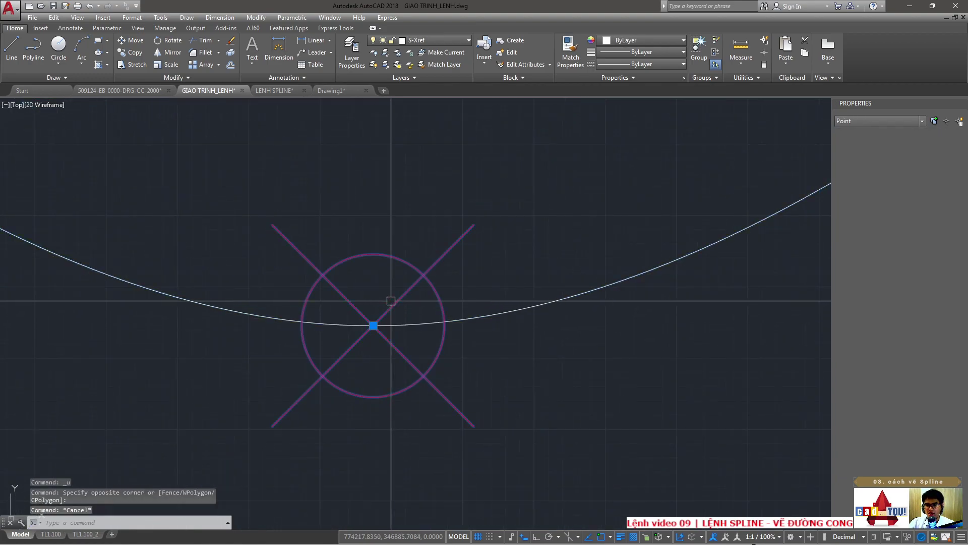
click(374, 325)
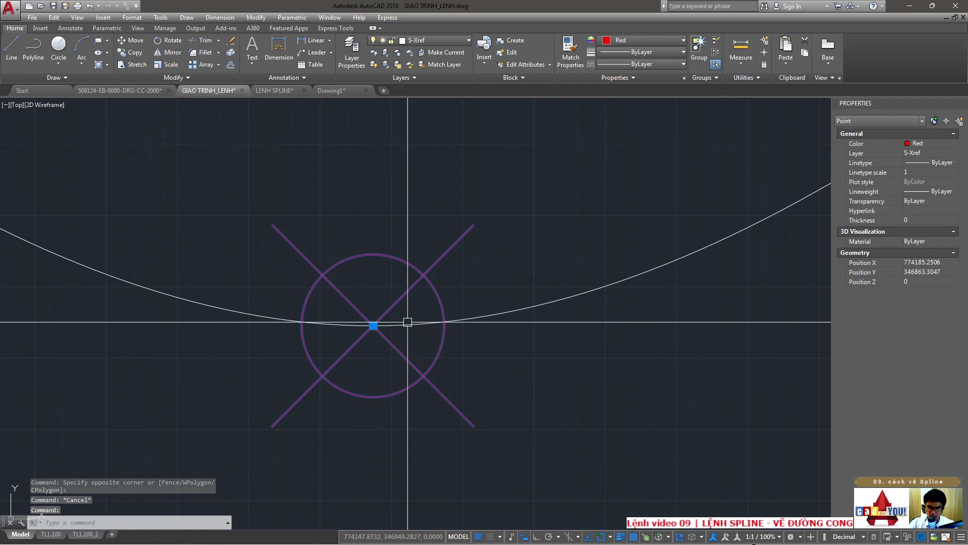
scroll(391, 337, up, 2)
scroll(368, 326, up, 3)
scroll(415, 304, up, 1)
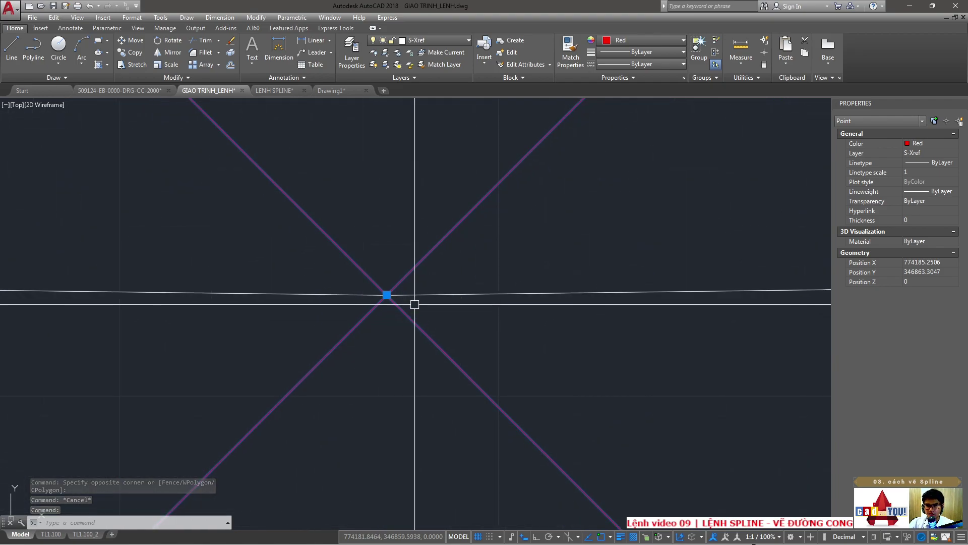
click(389, 295)
middle_drag(389, 295, 347, 250)
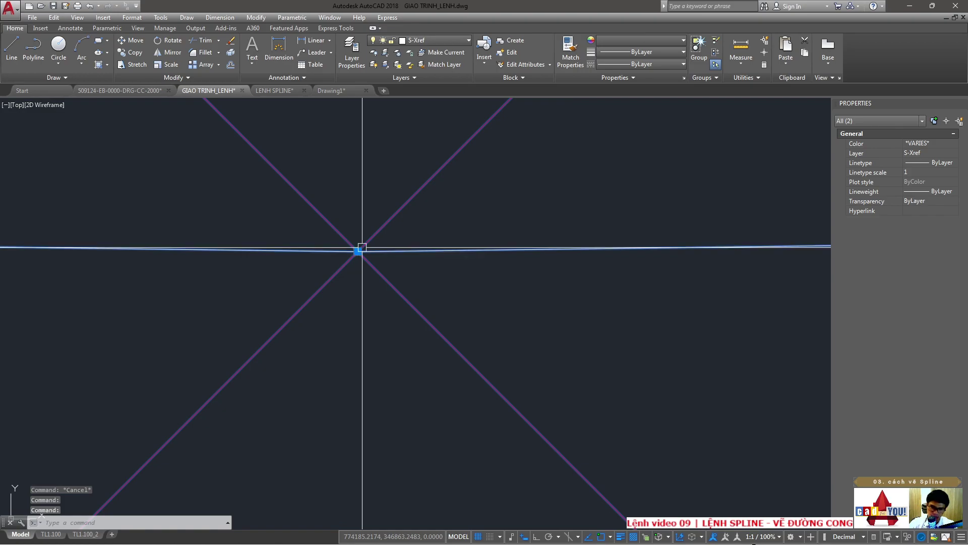
scroll(381, 264, down, 1)
scroll(406, 261, down, 1)
scroll(385, 278, down, 1)
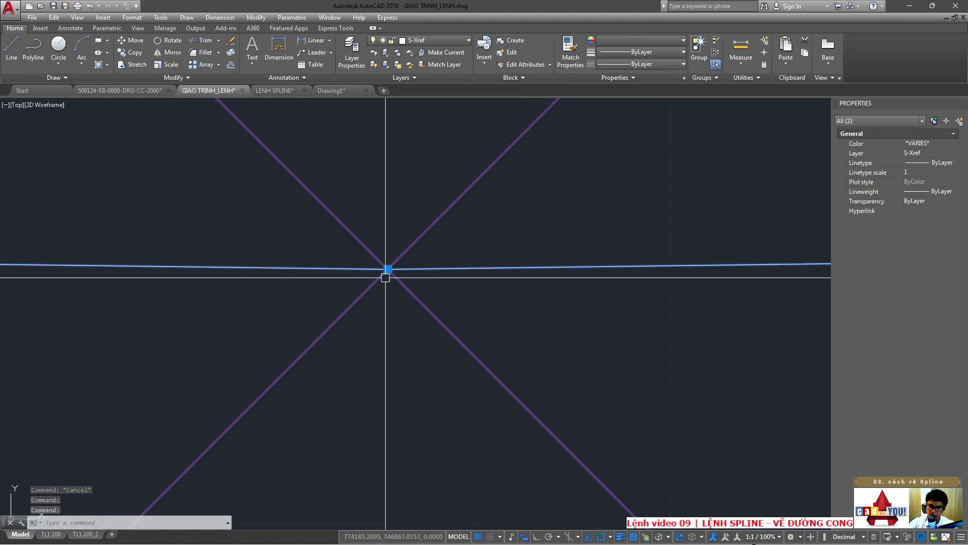
scroll(386, 278, down, 3)
scroll(382, 282, down, 3)
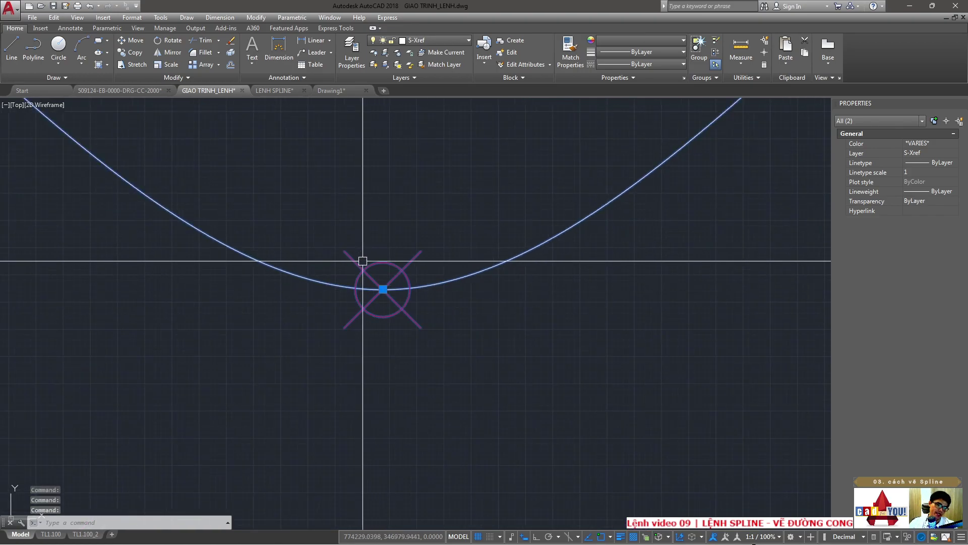
key(Escape)
click(382, 288)
click(464, 271)
click(441, 333)
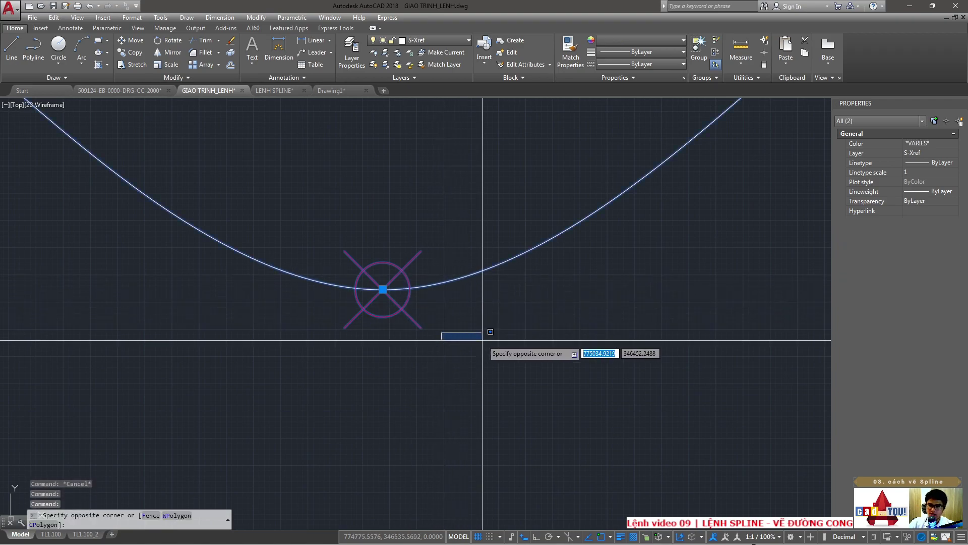
scroll(452, 287, down, 5)
key(Escape)
scroll(420, 272, down, 2)
scroll(426, 373, up, 2)
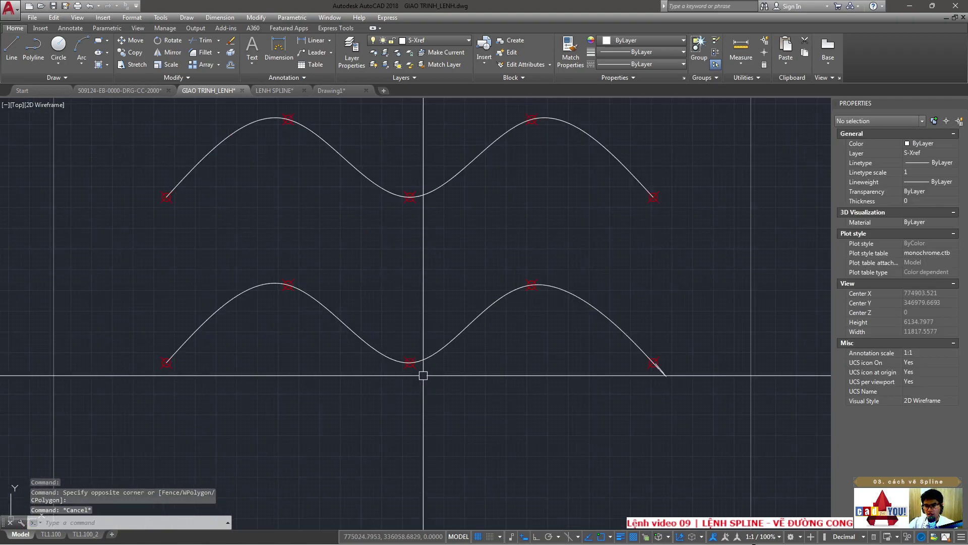
scroll(423, 375, up, 2)
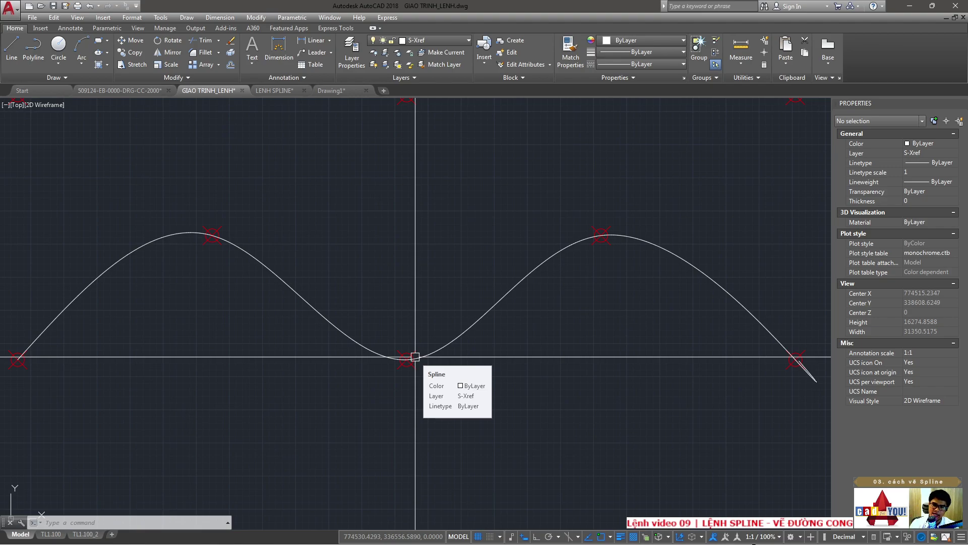
scroll(415, 356, up, 5)
scroll(401, 356, up, 5)
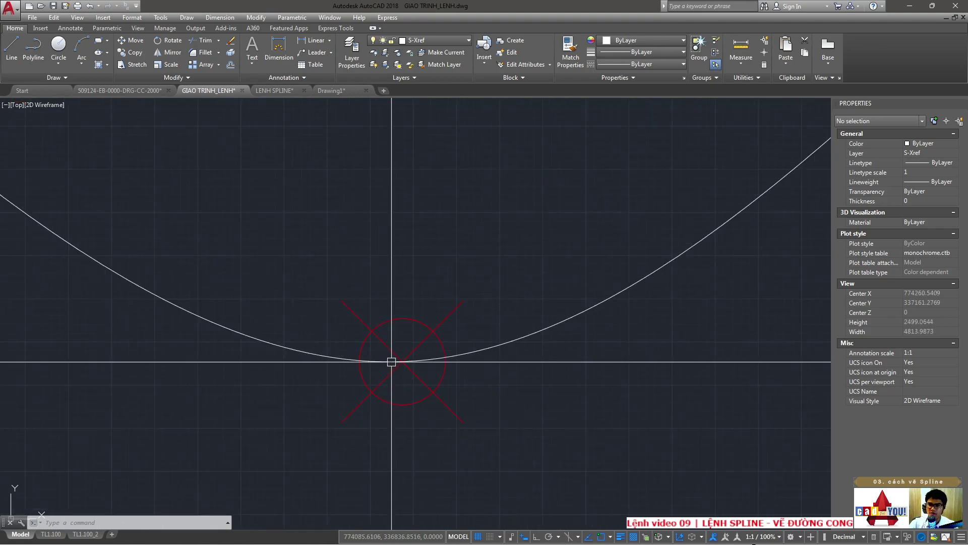
scroll(391, 361, up, 5)
scroll(404, 352, up, 4)
click(389, 390)
click(353, 397)
scroll(391, 389, up, 3)
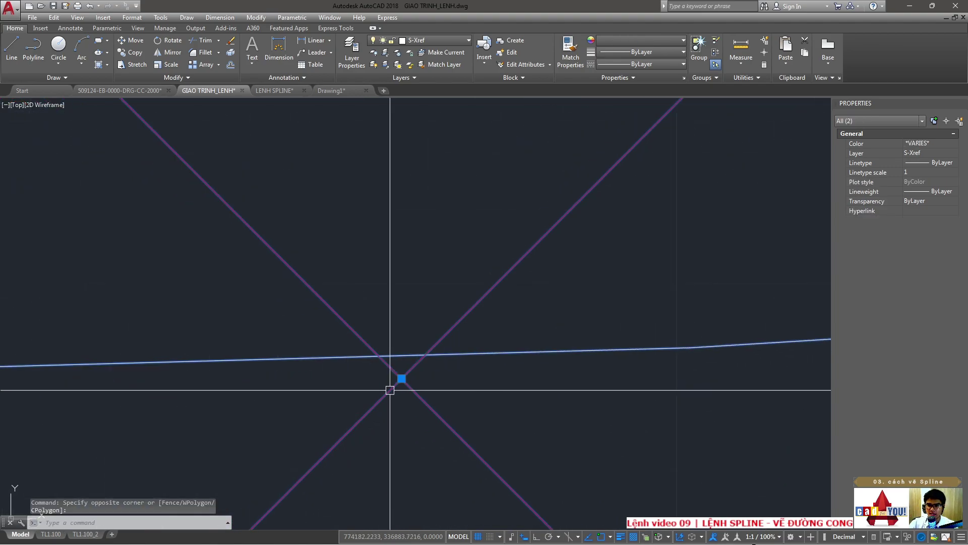
scroll(400, 372, up, 2)
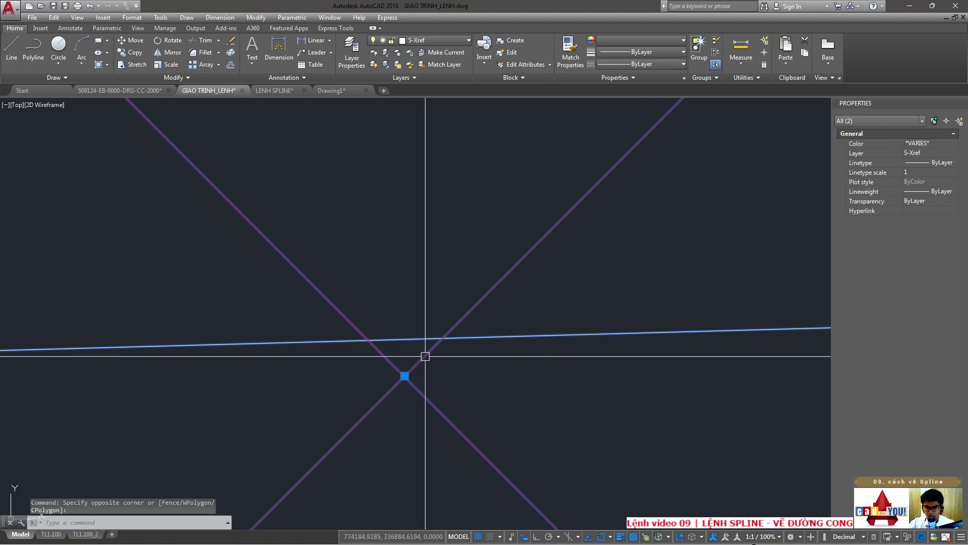
key(Escape)
key(Escape)
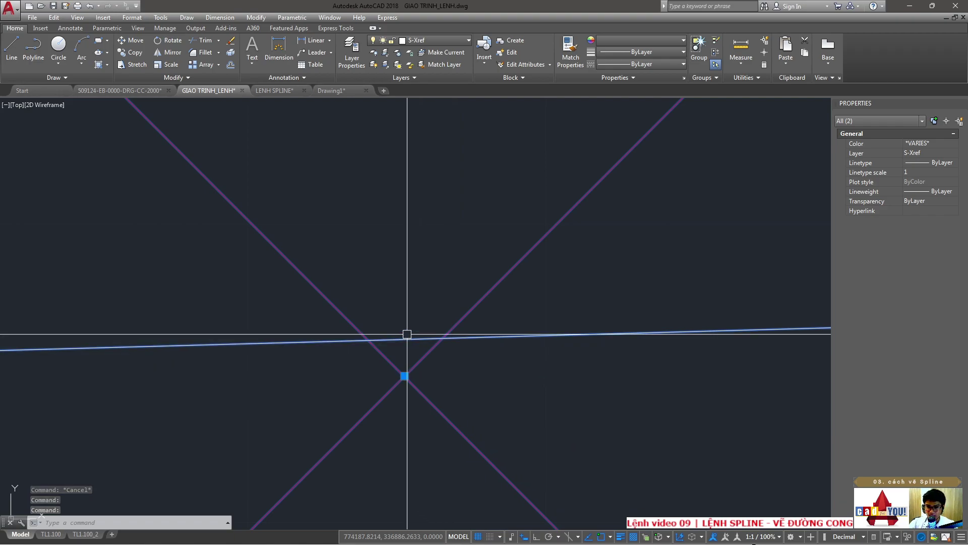
click(404, 376)
key(Escape)
text(l)
key(Return)
click(404, 376)
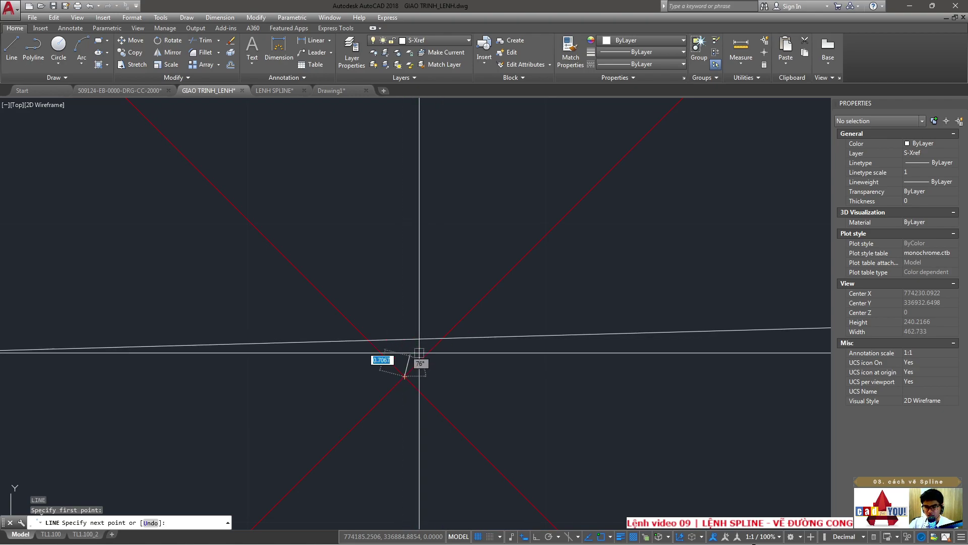
key(Escape)
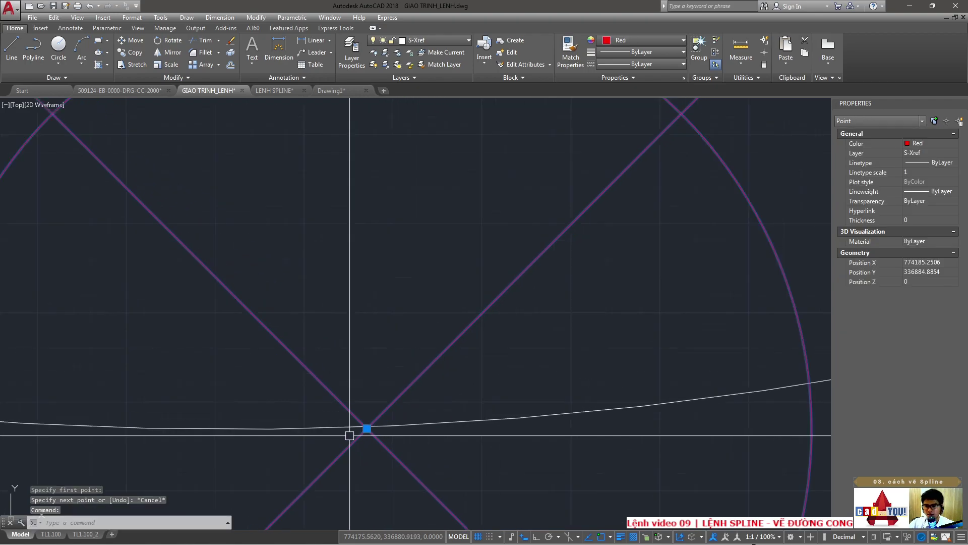
scroll(559, 311, up, 3)
click(605, 348)
click(605, 356)
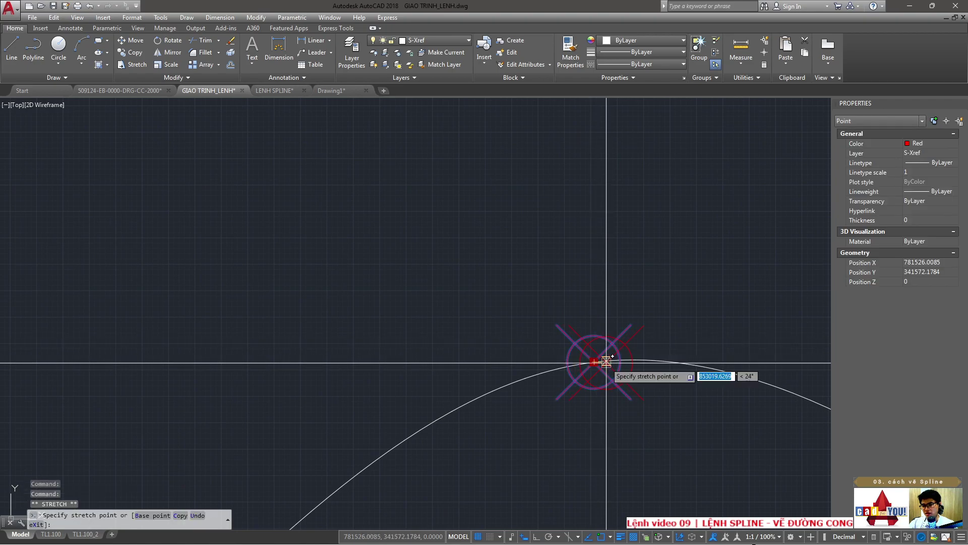
key(Escape)
scroll(594, 361, up, 3)
scroll(537, 379, up, 3)
scroll(562, 350, up, 2)
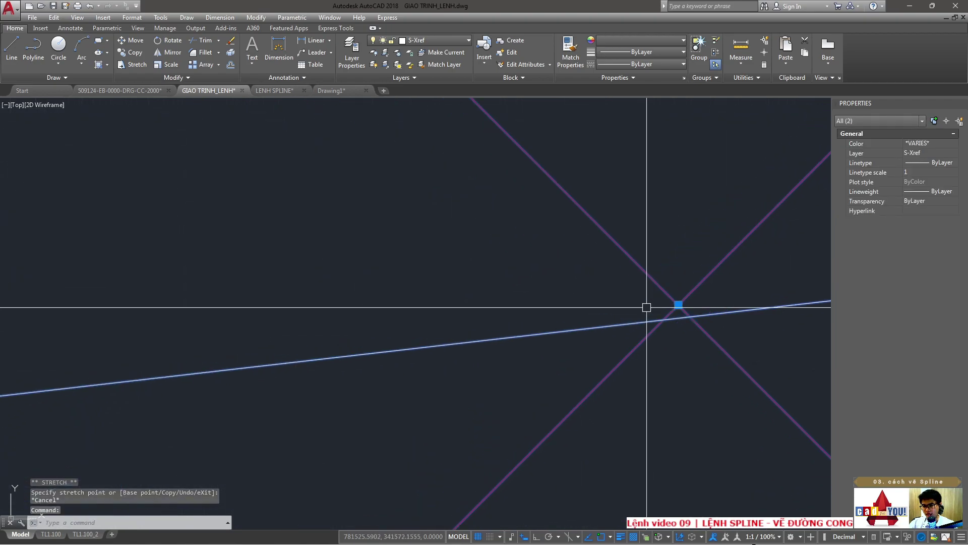
click(758, 414)
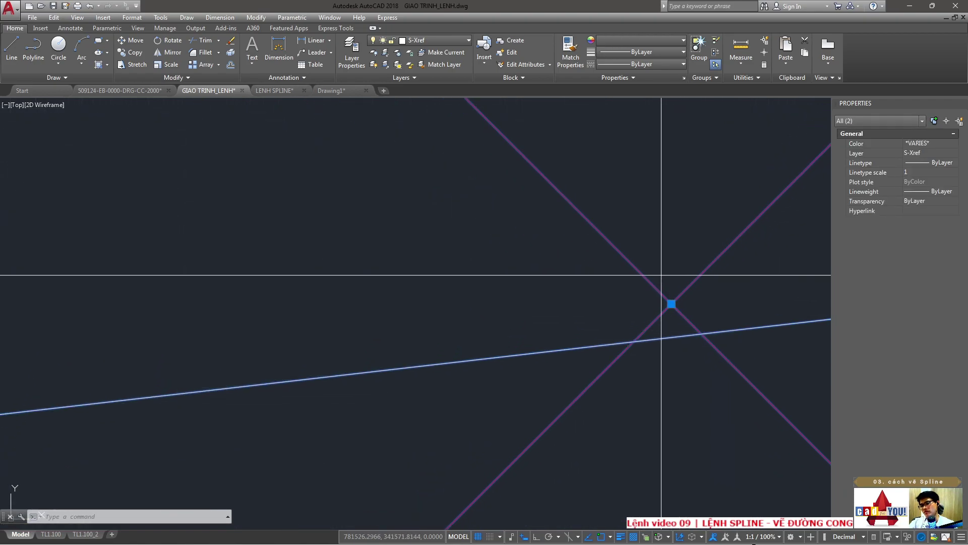
scroll(687, 398, down, 2)
scroll(667, 399, down, 2)
scroll(667, 399, down, 3)
scroll(631, 395, down, 2)
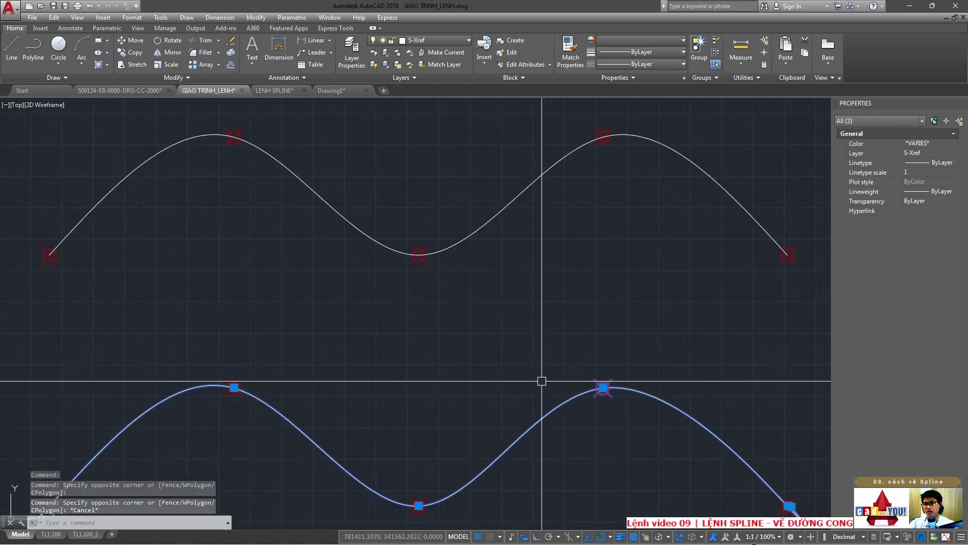
scroll(540, 380, down, 2)
key(Escape)
scroll(562, 302, up, 5)
scroll(542, 293, up, 2)
scroll(504, 309, up, 2)
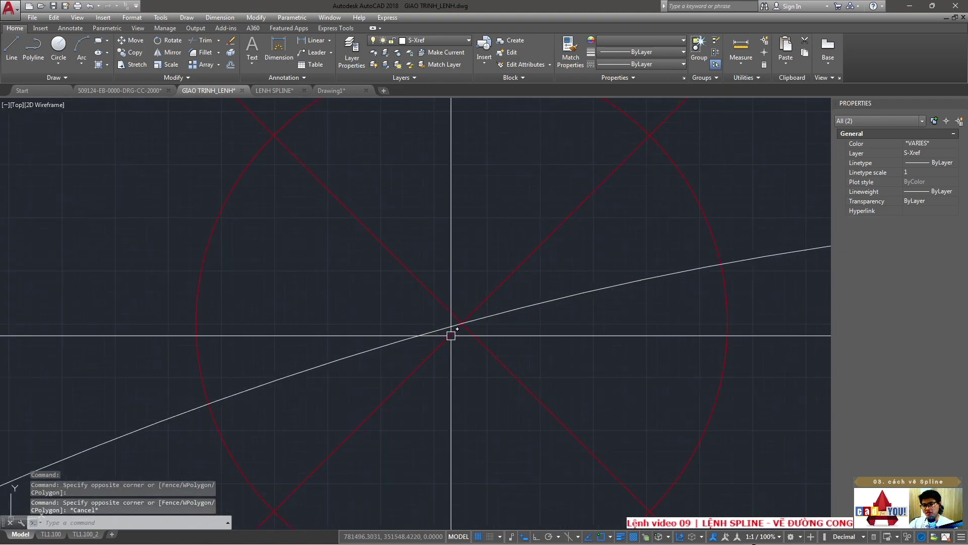
scroll(452, 335, up, 2)
click(444, 309)
key(Escape)
scroll(480, 292, down, 2)
scroll(497, 292, down, 2)
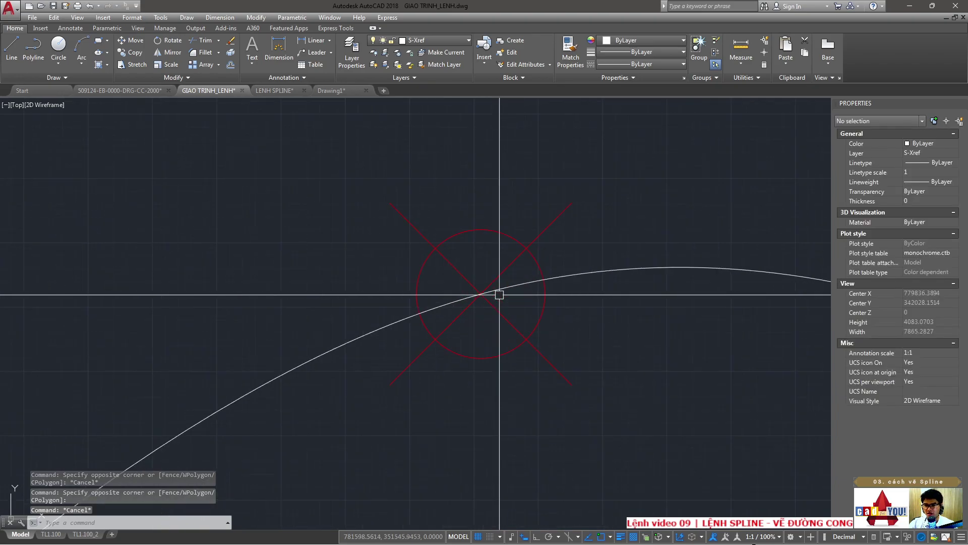
scroll(515, 323, up, 2)
scroll(422, 288, up, 3)
scroll(484, 257, down, 4)
scroll(540, 232, down, 3)
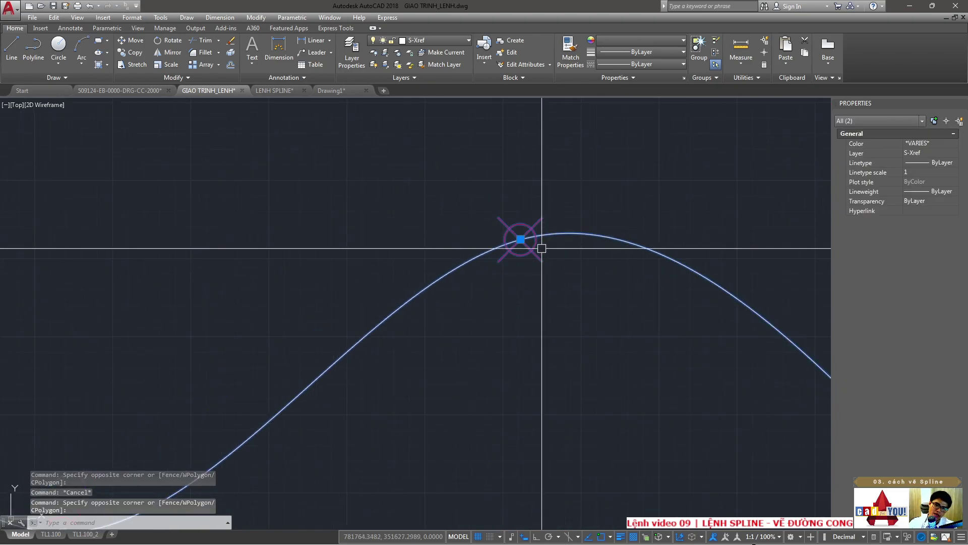
scroll(481, 223, up, 1)
scroll(481, 222, up, 2)
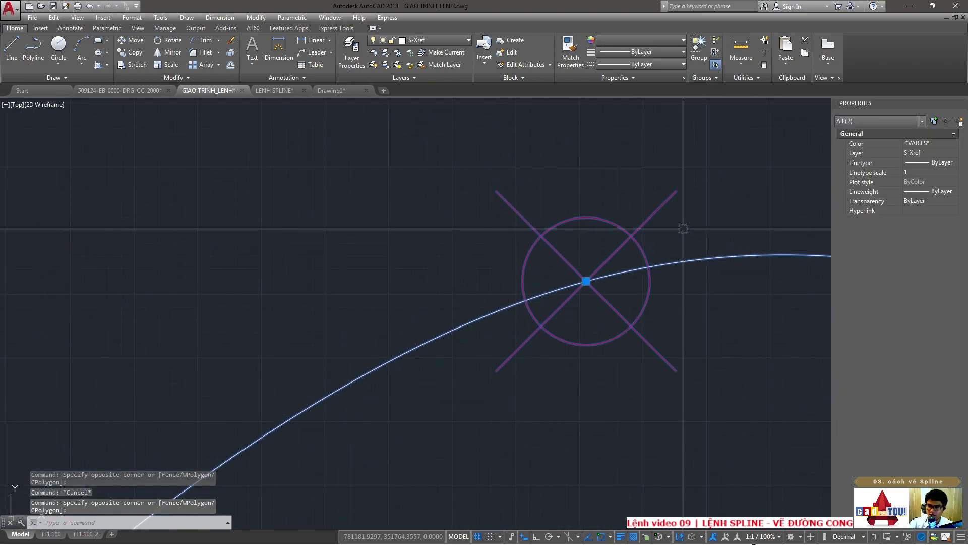
scroll(683, 227, down, 5)
scroll(594, 221, up, 4)
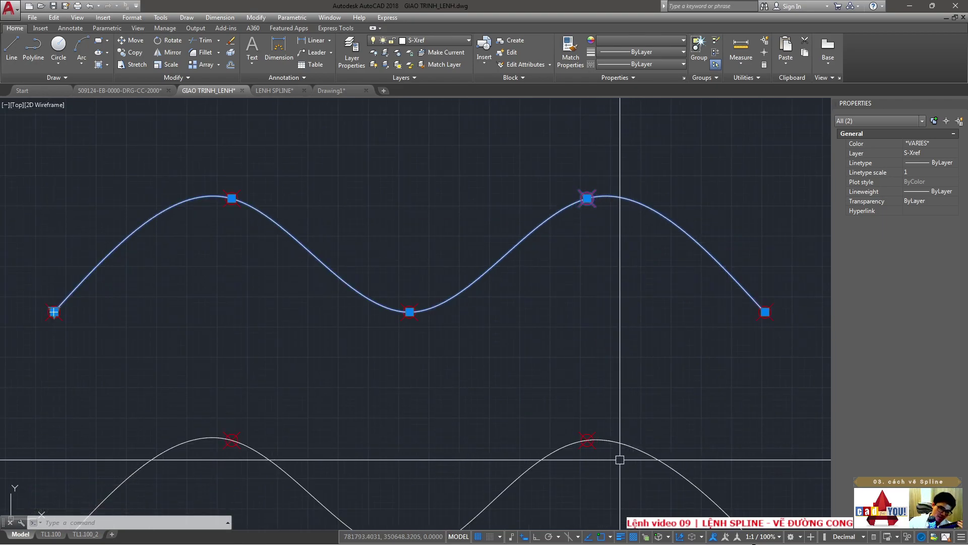
scroll(594, 328, up, 2)
middle_drag(576, 346, 512, 331)
click(598, 309)
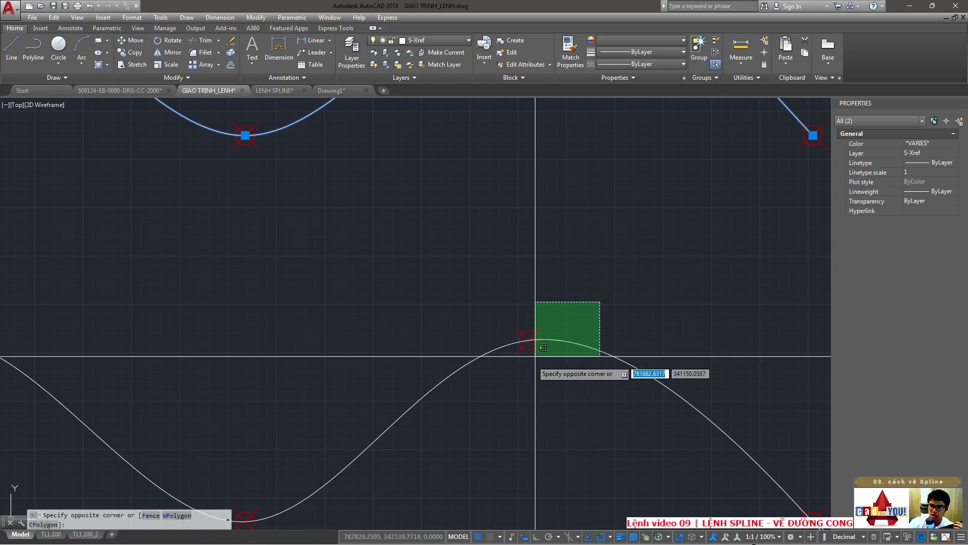
click(562, 350)
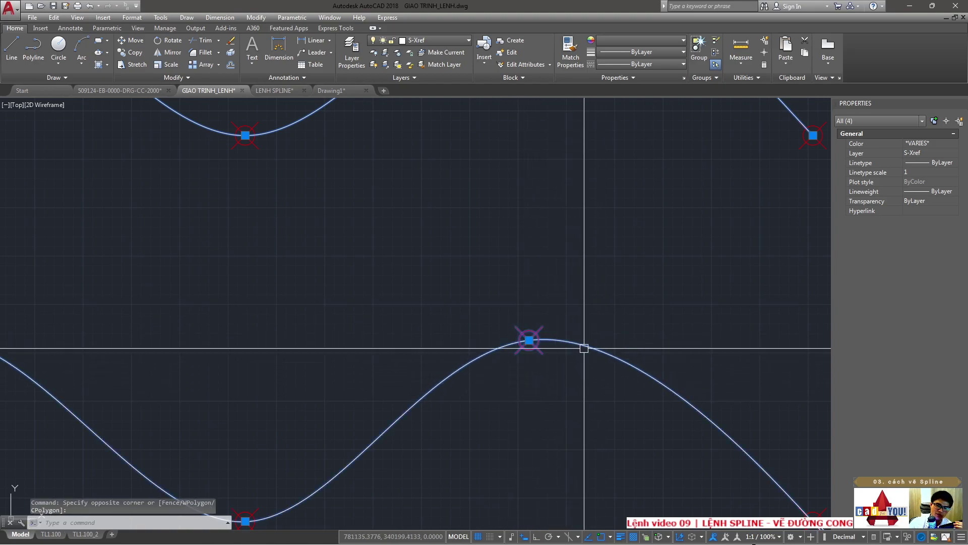
scroll(575, 315, down, 2)
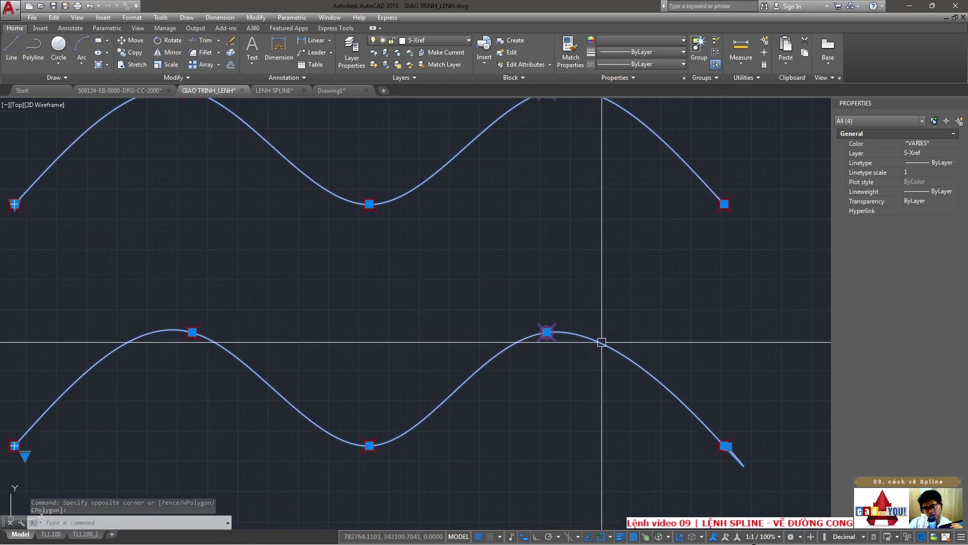
scroll(593, 347, down, 2)
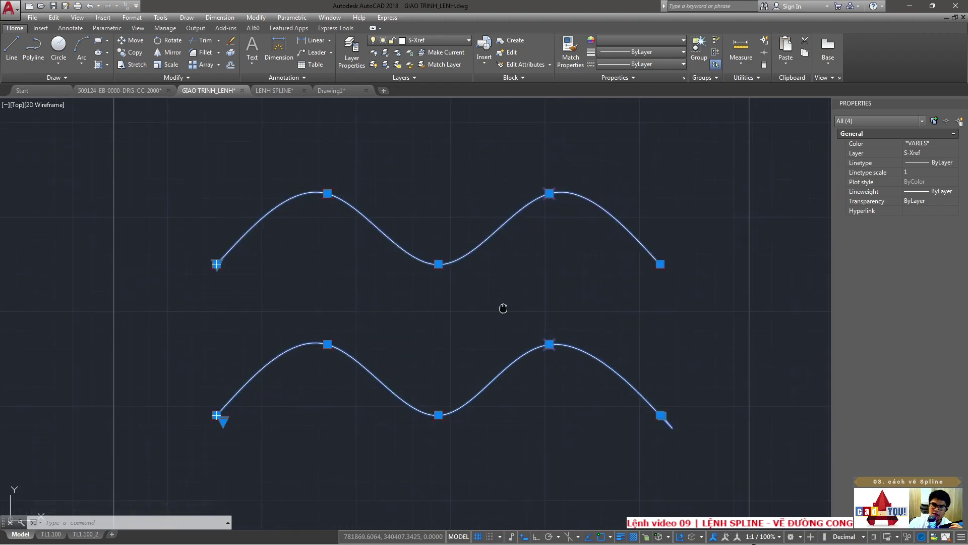
middle_drag(506, 275, 491, 329)
key(Escape)
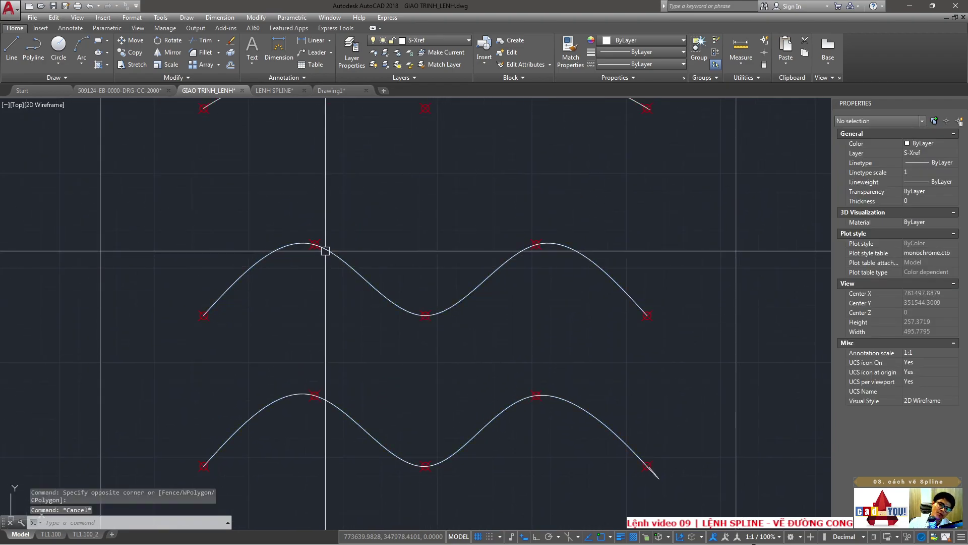
click(325, 250)
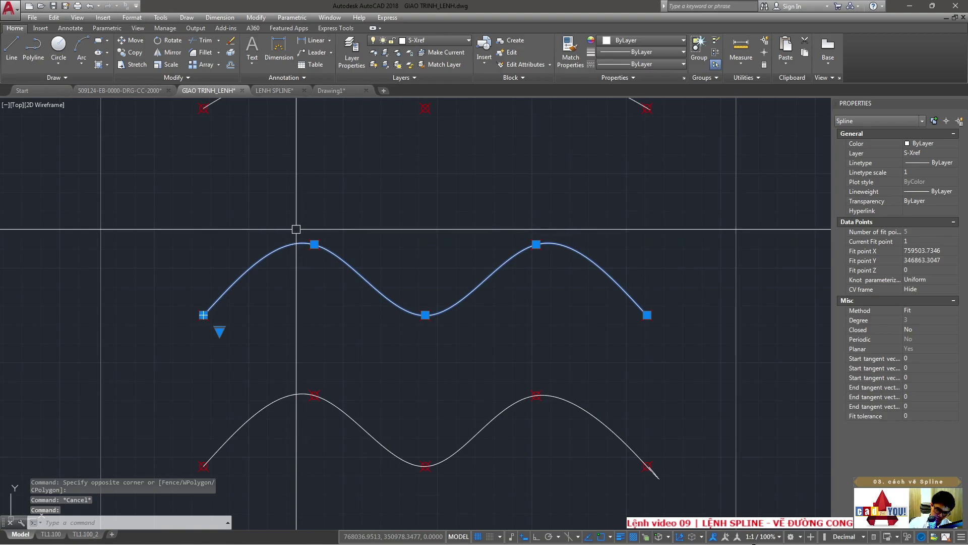
click(296, 229)
click(448, 340)
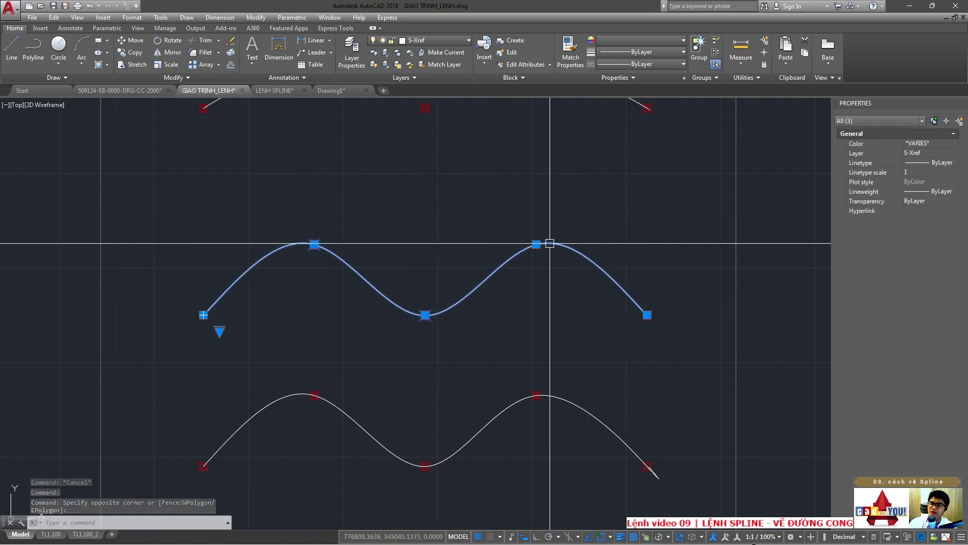
key(Escape)
click(526, 373)
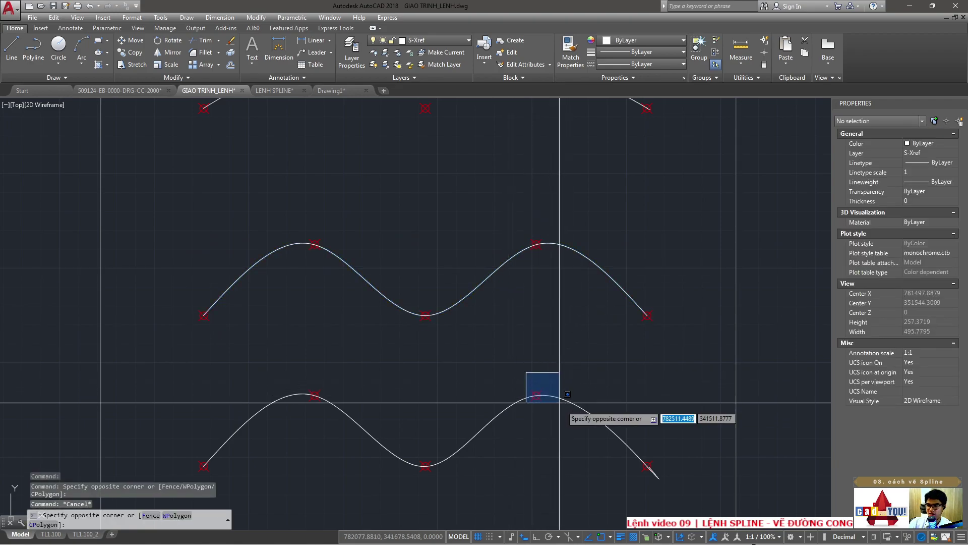
click(559, 402)
scroll(547, 407, up, 6)
scroll(504, 371, up, 5)
scroll(486, 338, up, 5)
scroll(504, 305, up, 3)
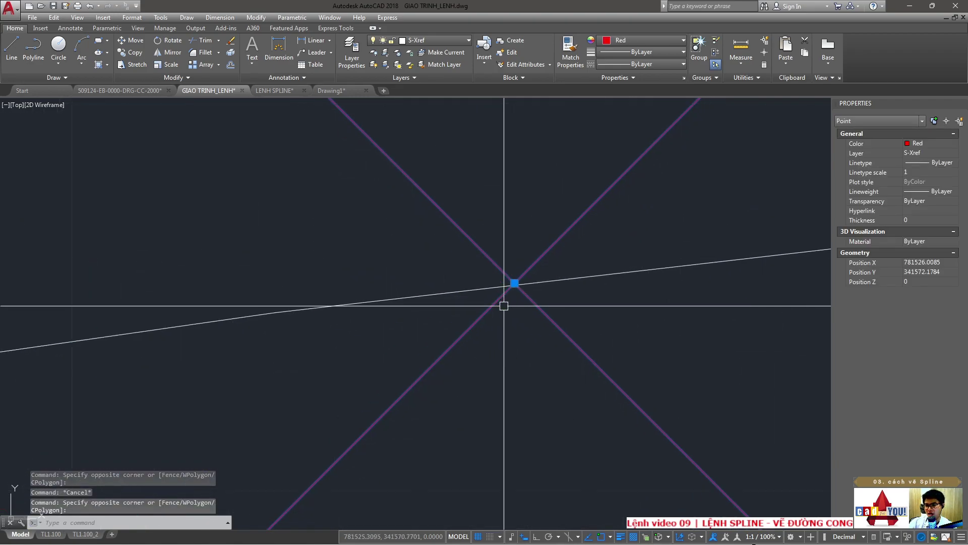
scroll(506, 262, up, 1)
scroll(566, 325, up, 1)
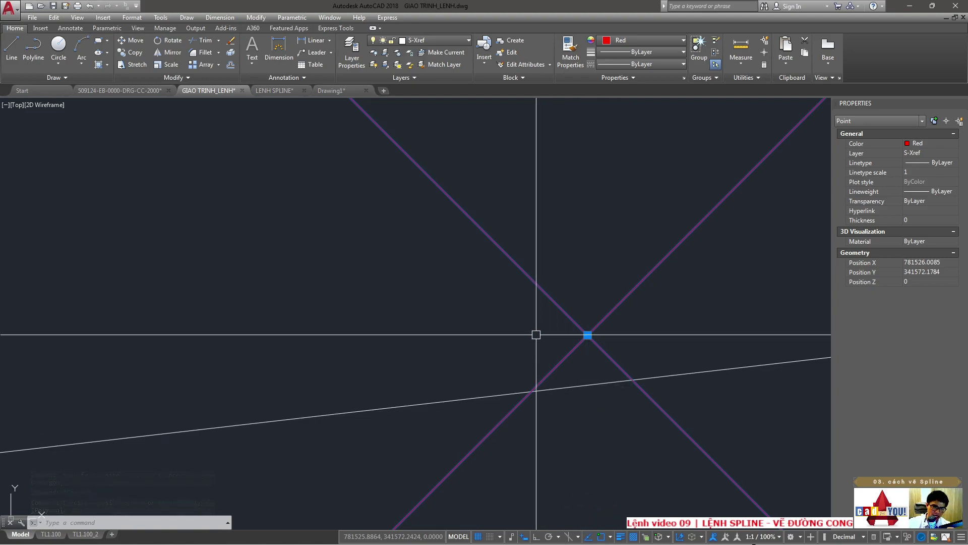
scroll(556, 320, down, 1)
scroll(556, 323, down, 3)
scroll(564, 329, down, 4)
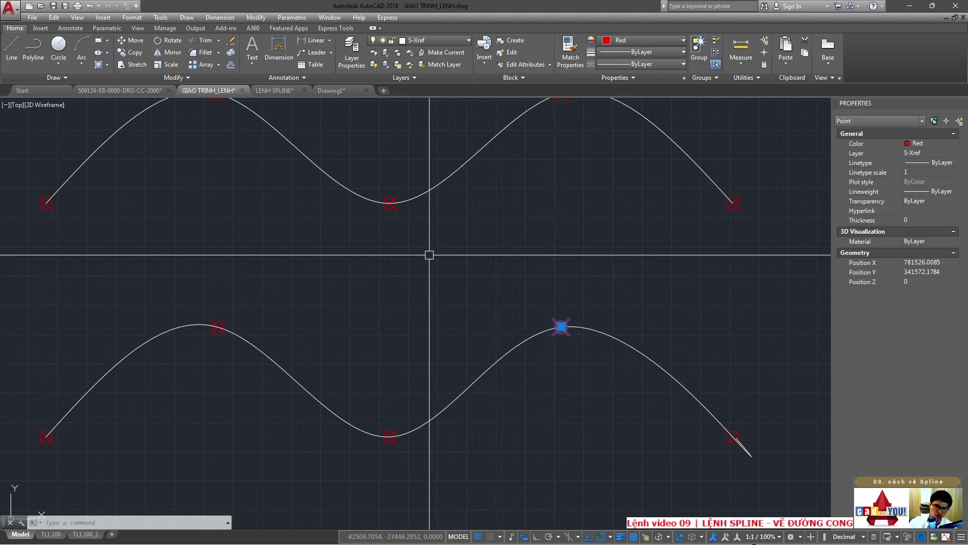
middle_drag(374, 258, 445, 327)
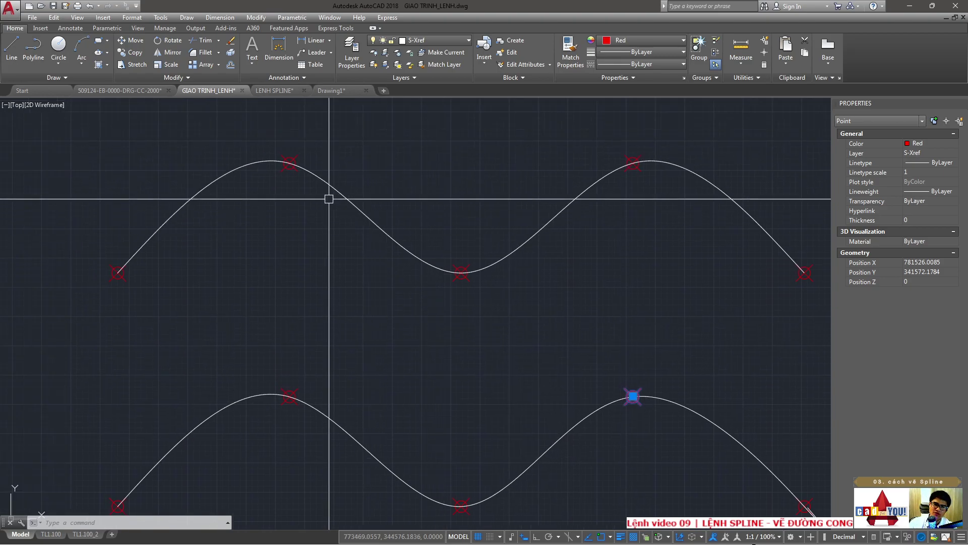
click(289, 163)
click(355, 227)
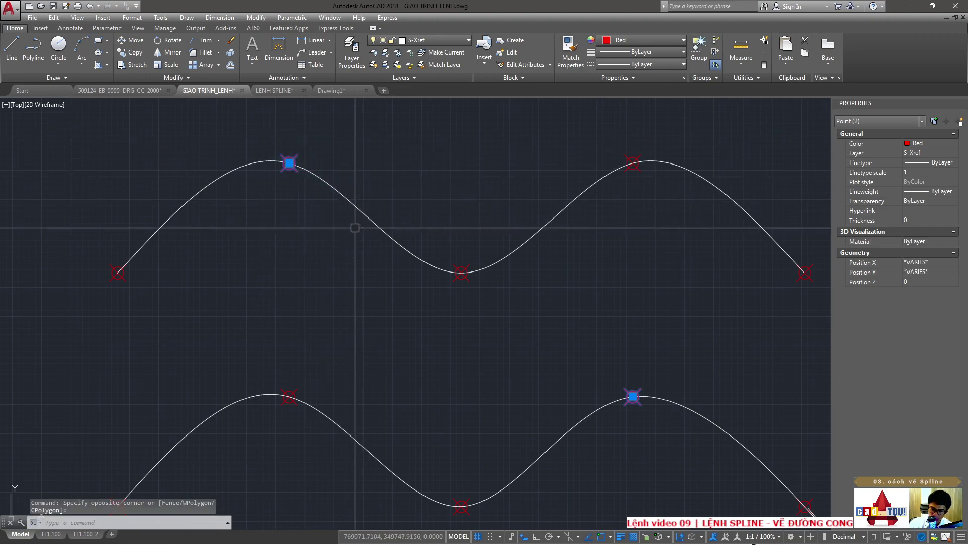
middle_drag(371, 215, 367, 103)
click(241, 267)
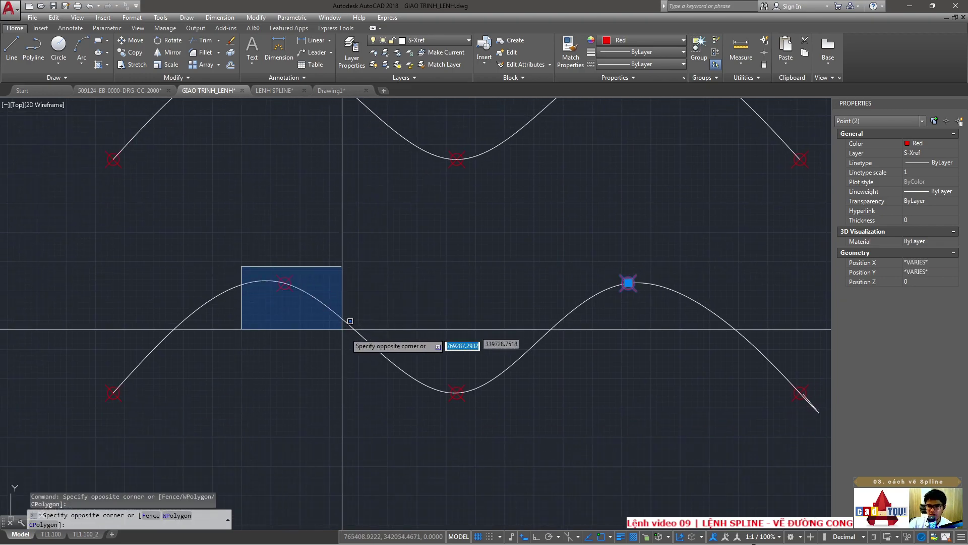
key(Escape)
text(SP)
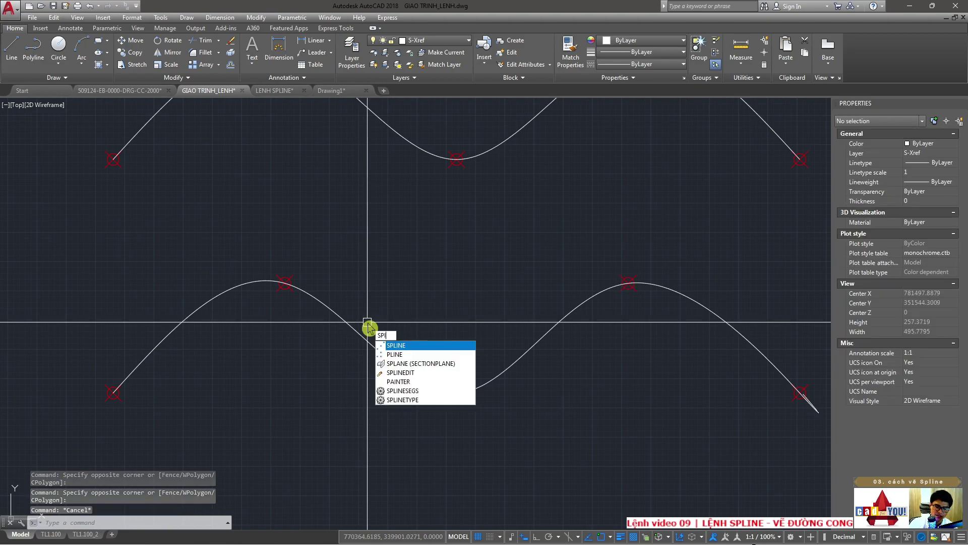
text(LIN)
key(BackSpace)
key(BackSpace)
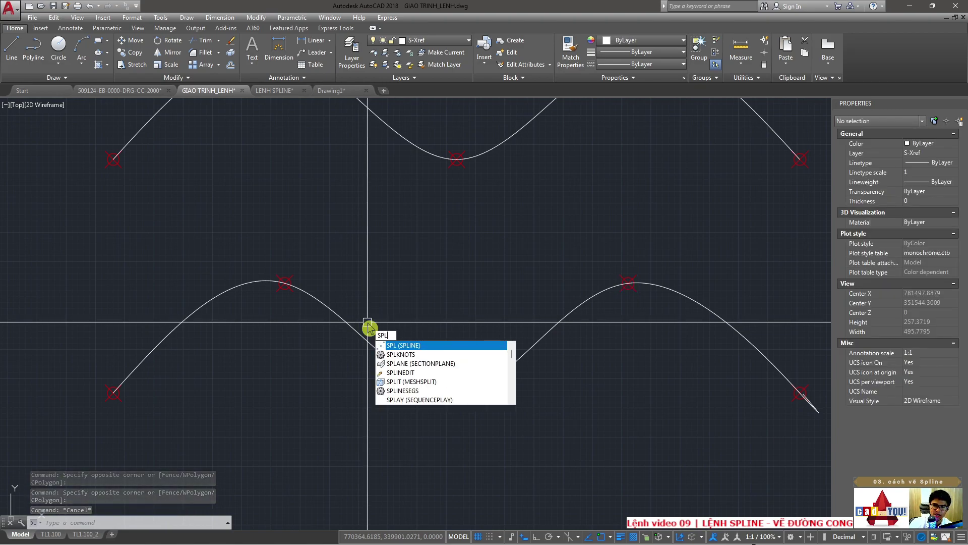
text(LINE)
key(Return)
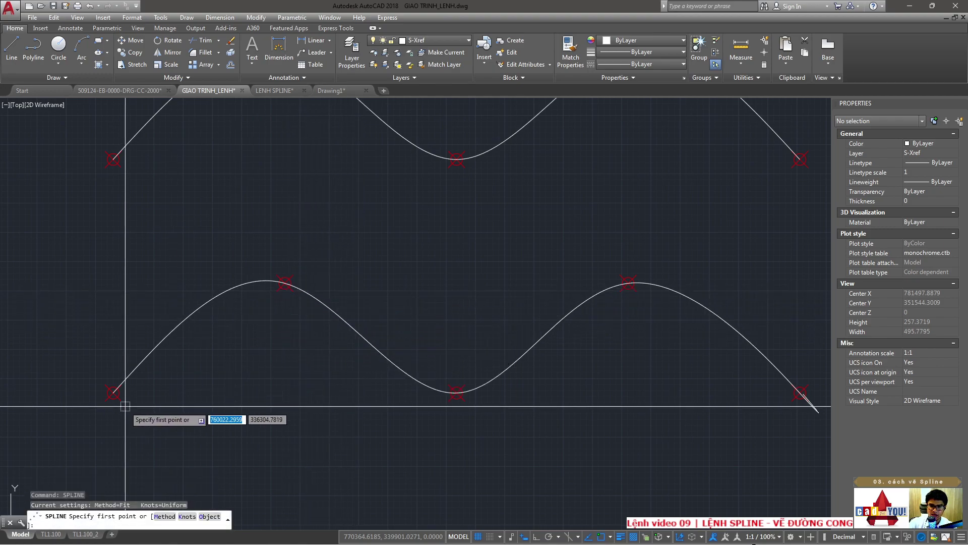
click(113, 392)
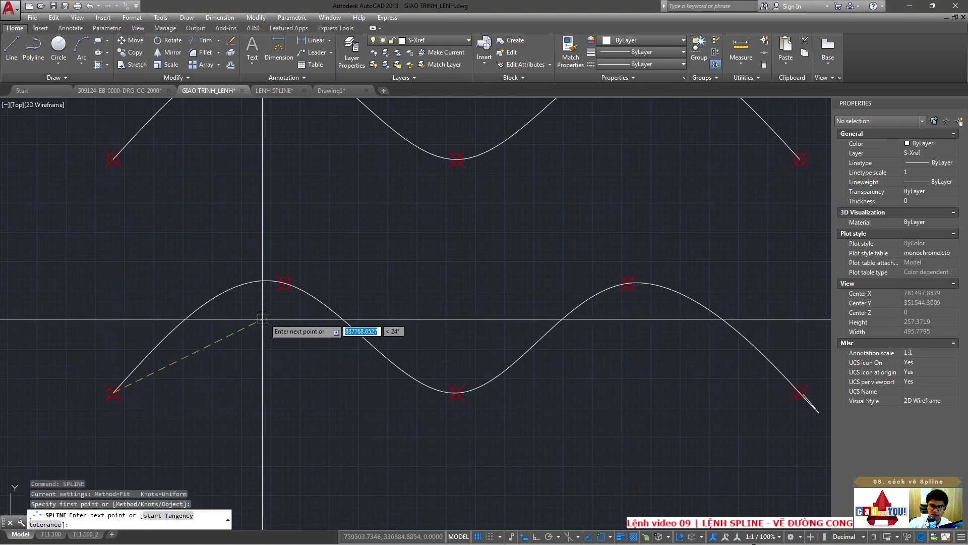
text(l)
key(Return)
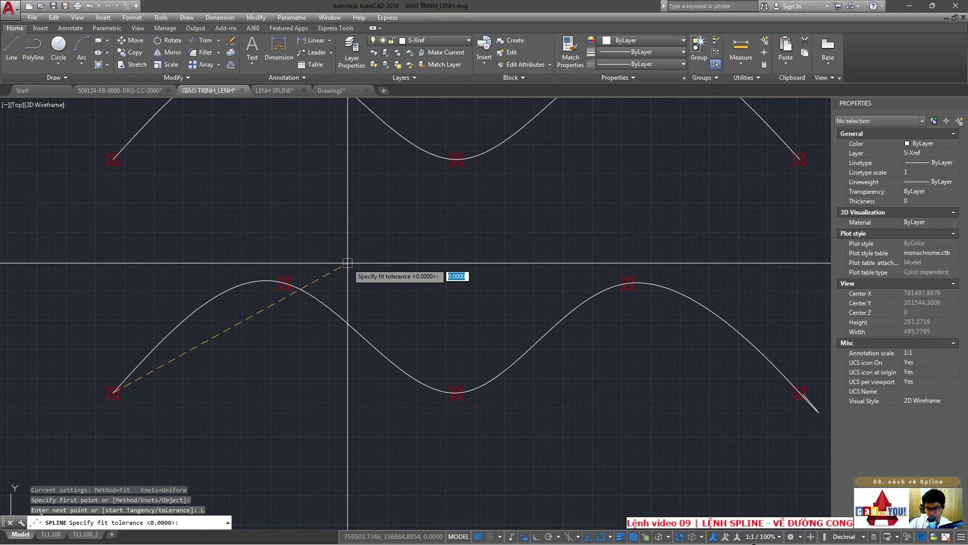
key(Escape)
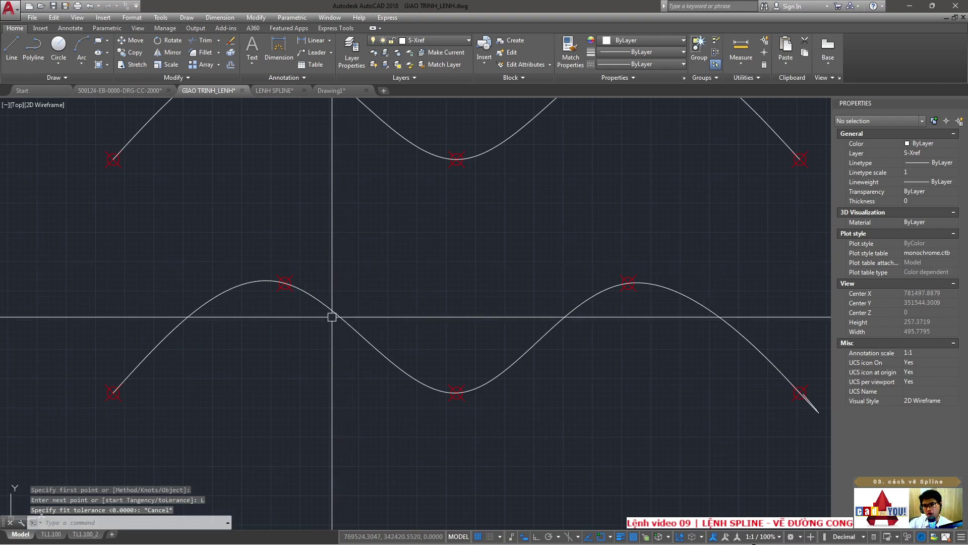
scroll(331, 319, down, 2)
click(331, 320)
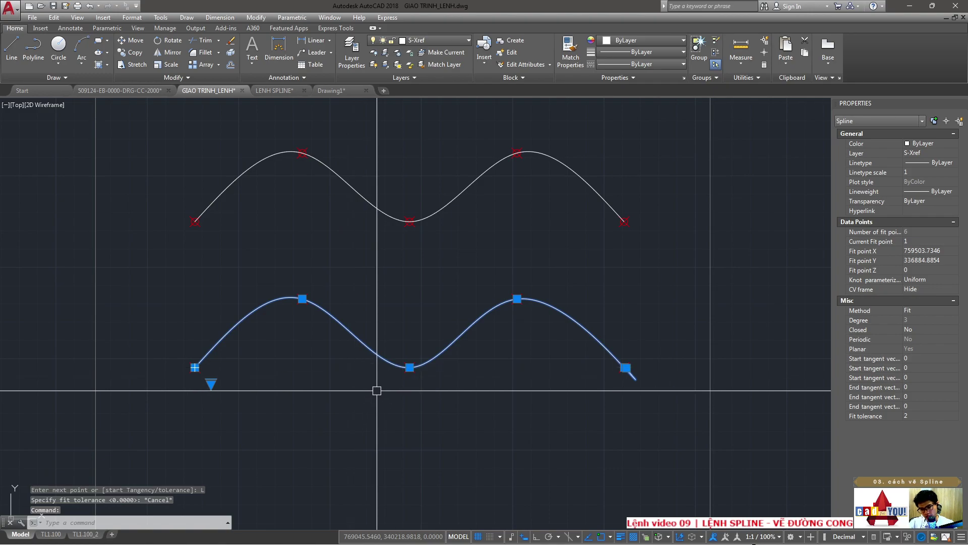
- Copy the lower spline from its left node onto the upper spline's left node
text(c)
key(Return)
scroll(204, 364, up, 2)
click(204, 364)
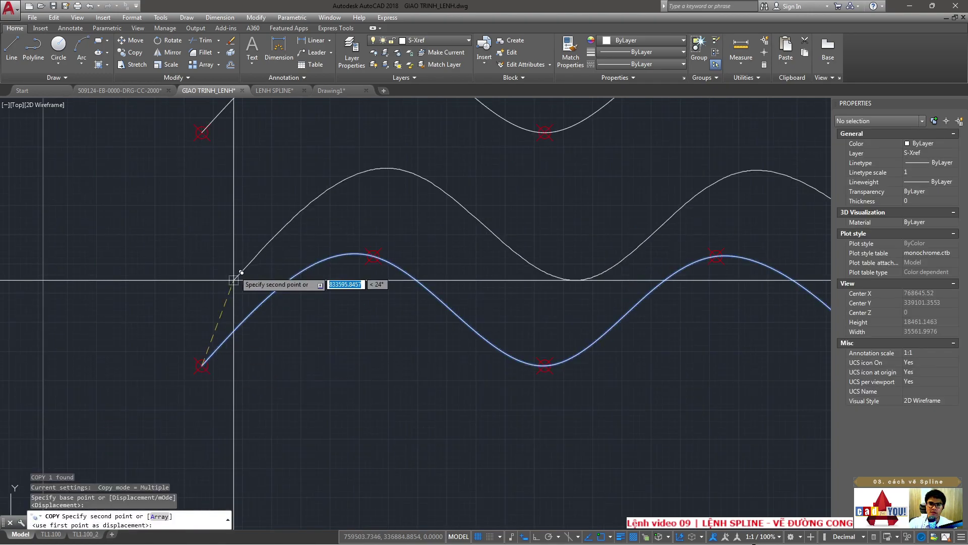
click(201, 147)
key(Escape)
- Select the upper peak node and the overlapping splines to inspect them, then clear the selection
middle_drag(433, 175, 138, 365)
scroll(480, 223, up, 2)
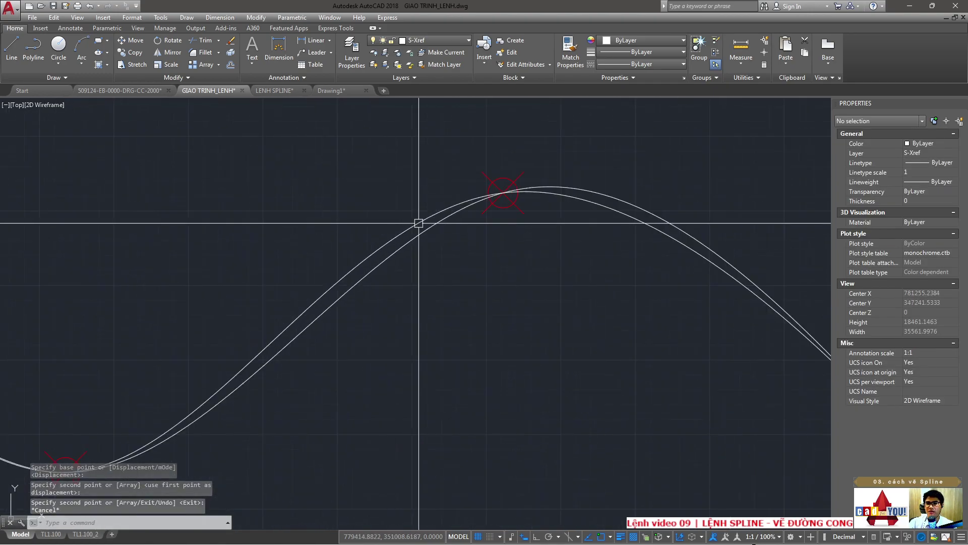
scroll(480, 212, down, 2)
click(415, 183)
click(600, 282)
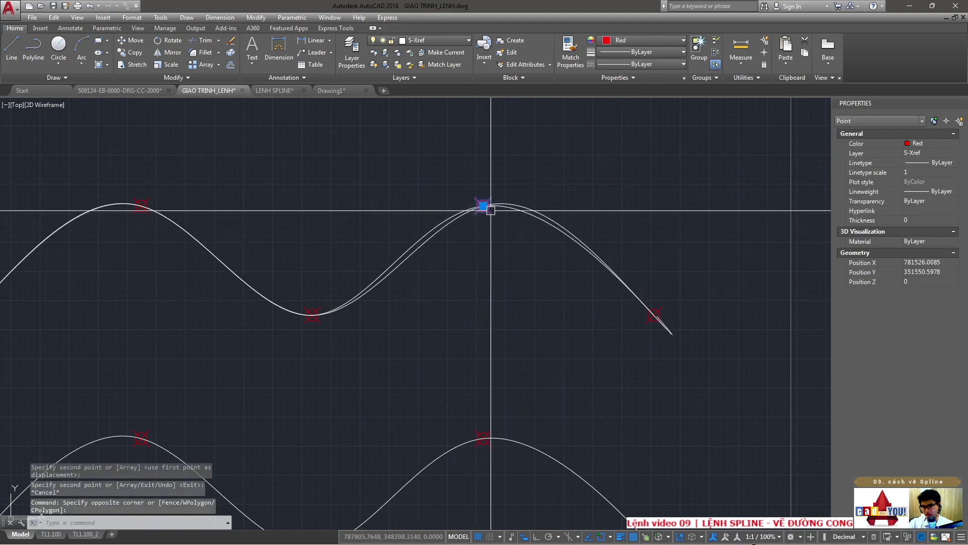
scroll(383, 275, up, 3)
click(401, 261)
scroll(400, 260, down, 3)
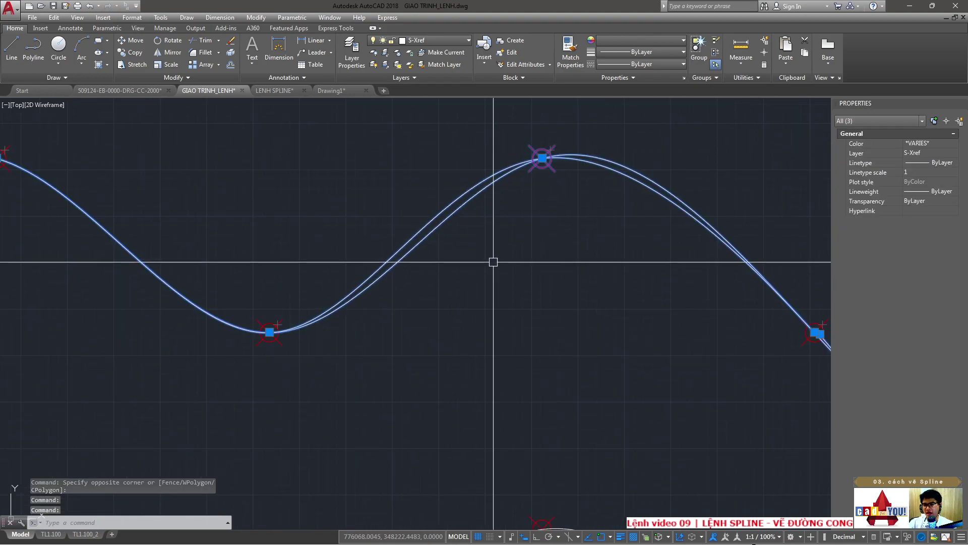
key(Escape)
- Zoom in and out to compare the overlaid zero- and non-zero-tolerance curves
scroll(495, 261, down, 2)
scroll(579, 207, up, 4)
scroll(551, 283, down, 1)
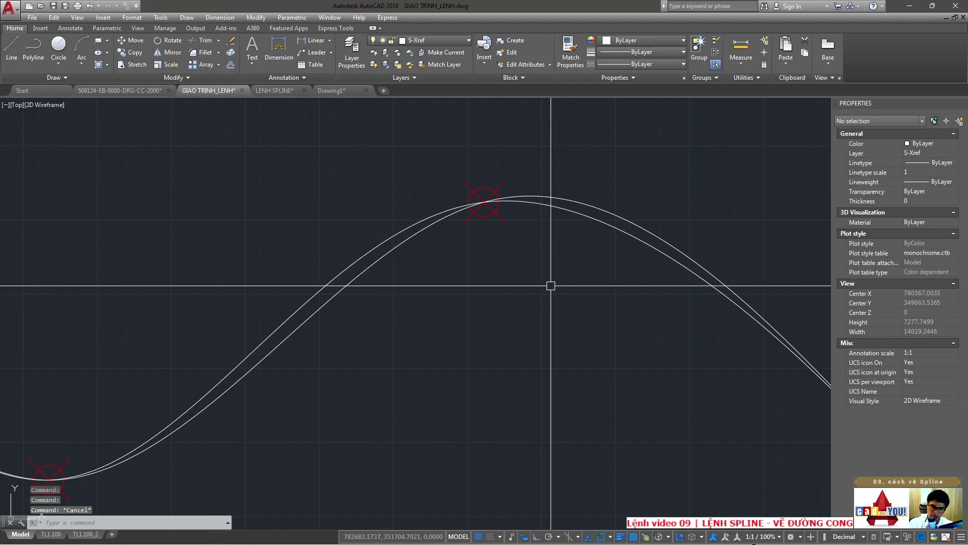
scroll(585, 210, down, 5)
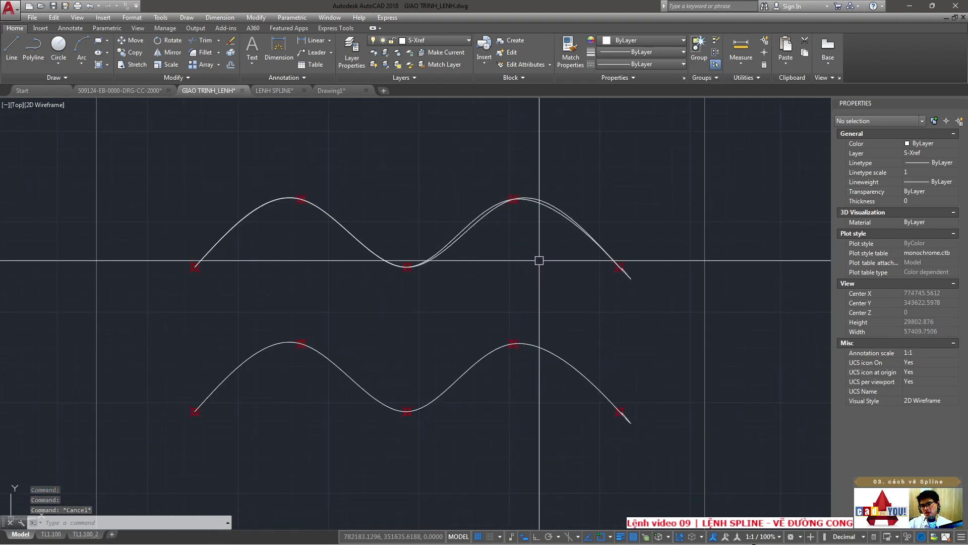
scroll(534, 197, up, 2)
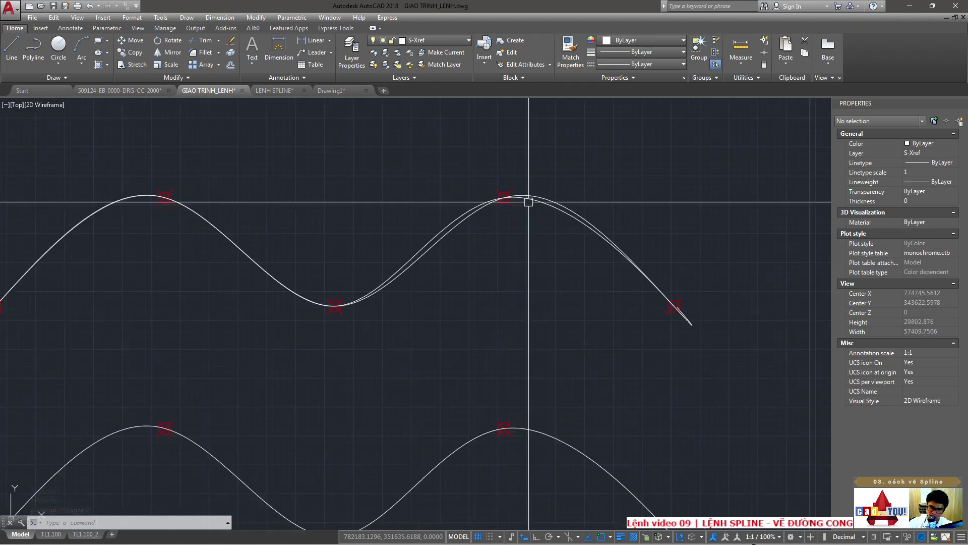
scroll(529, 199, up, 2)
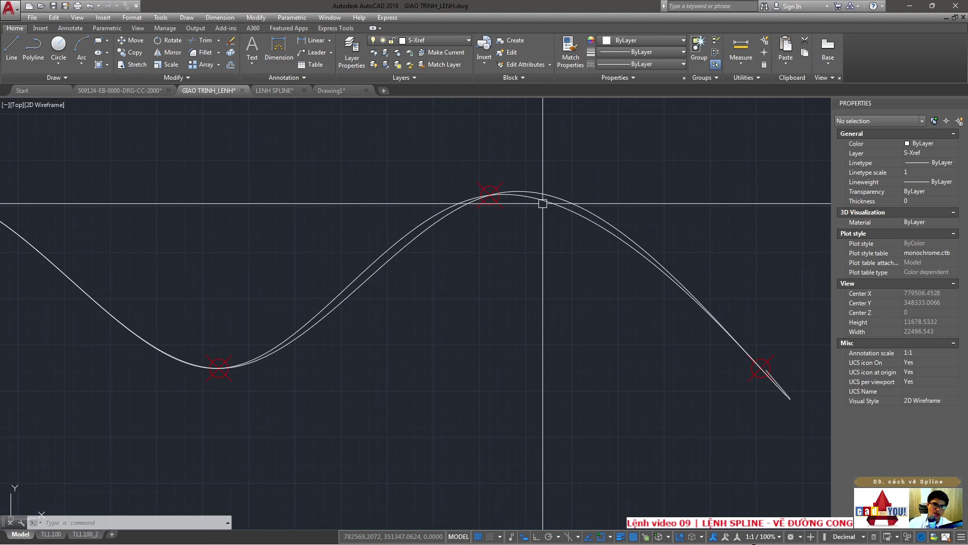
scroll(534, 341, down, 8)
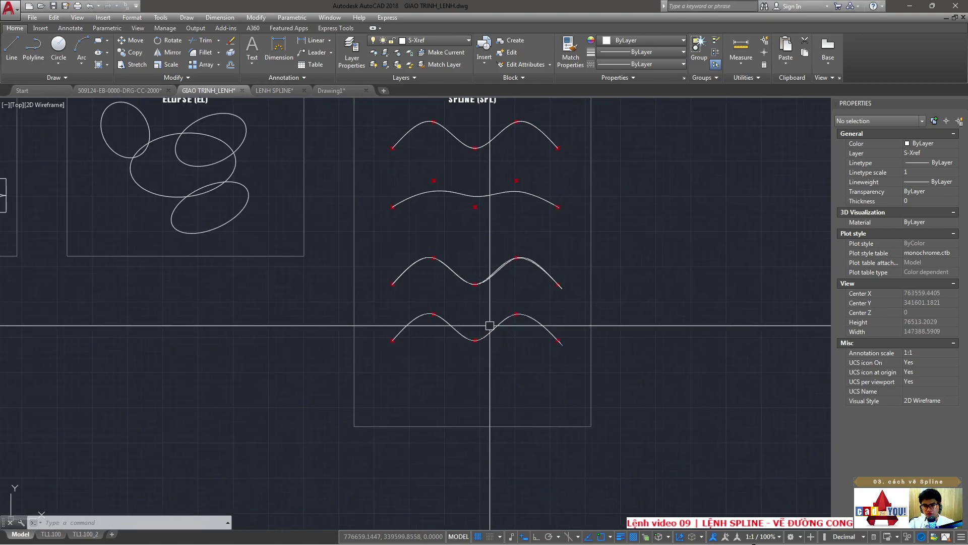
- Start a new SPLINE command from the SPL autocomplete list, awaiting its first point
scroll(489, 325, up, 4)
text(SPLINE)
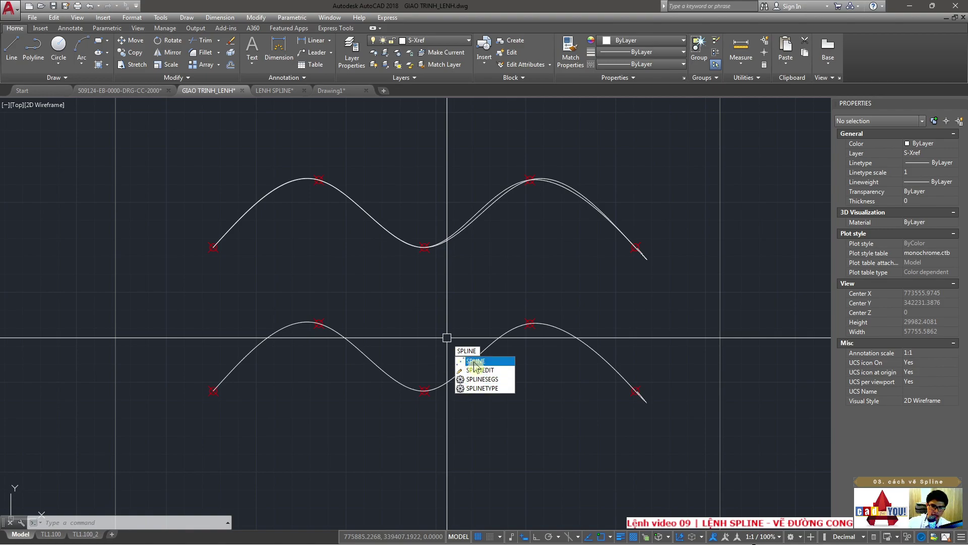
click(474, 361)
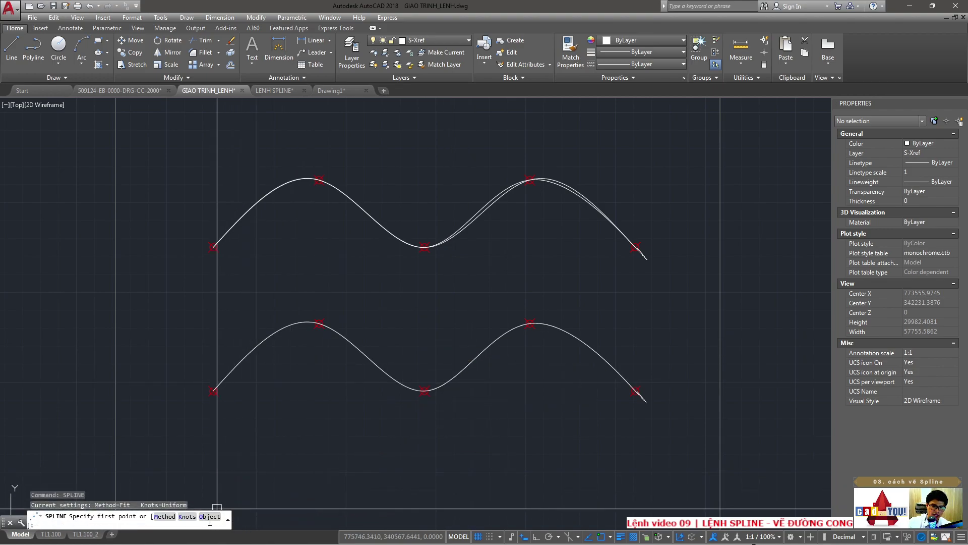
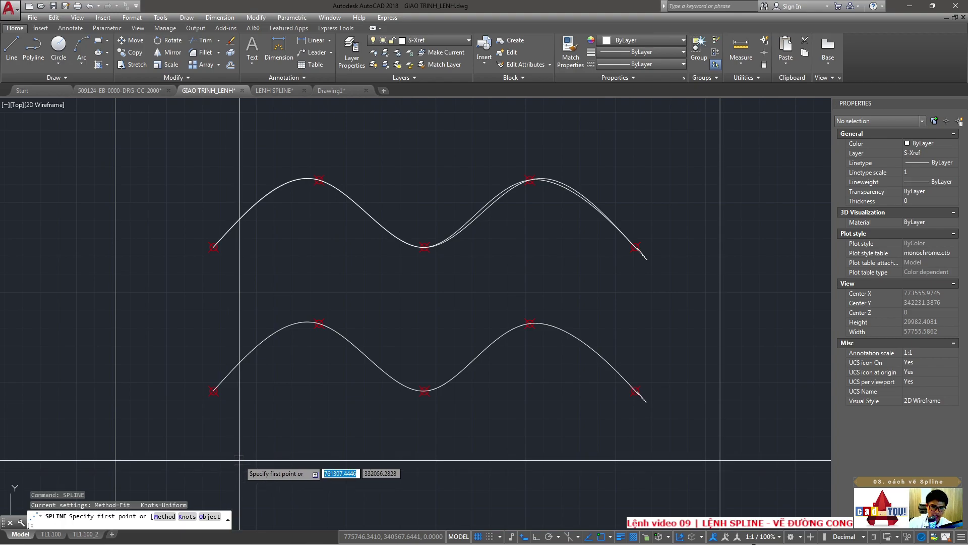
- Cancel the in-progress spline command and pan over the sample splines
middle_drag(394, 252, 415, 308)
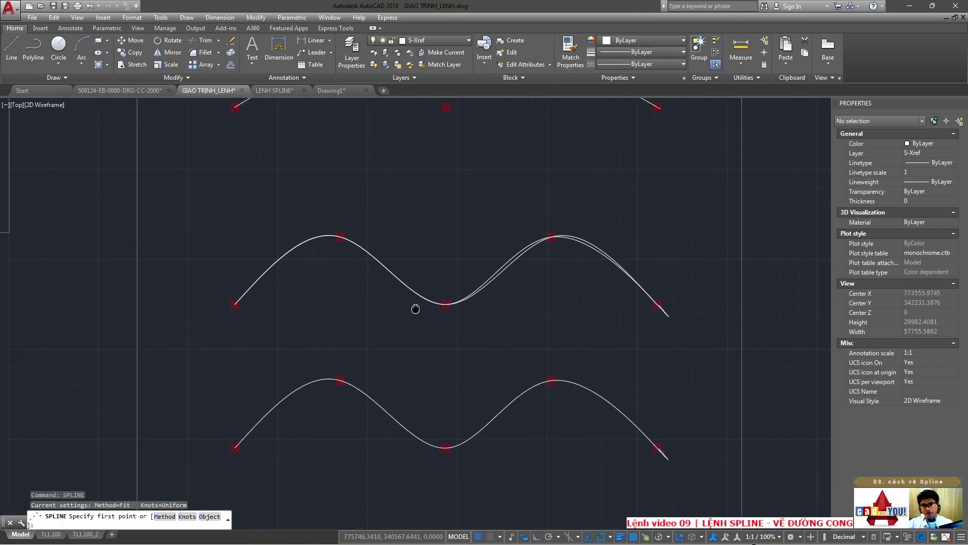
key(Escape)
scroll(398, 320, down, 3)
scroll(336, 324, down, 1)
text(PL)
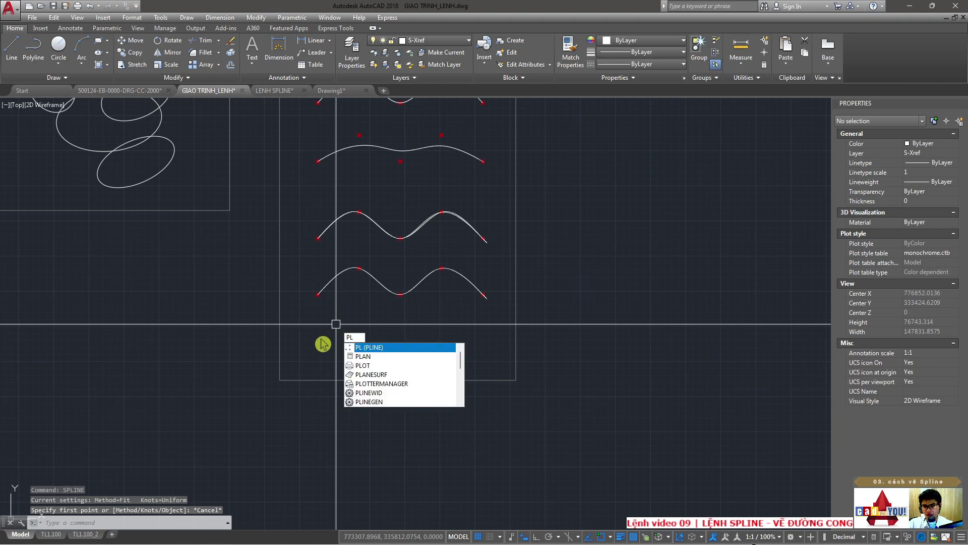
- Draw a four-point zigzag polyline just below the sample wavy splines
click(371, 348)
scroll(352, 334, up, 2)
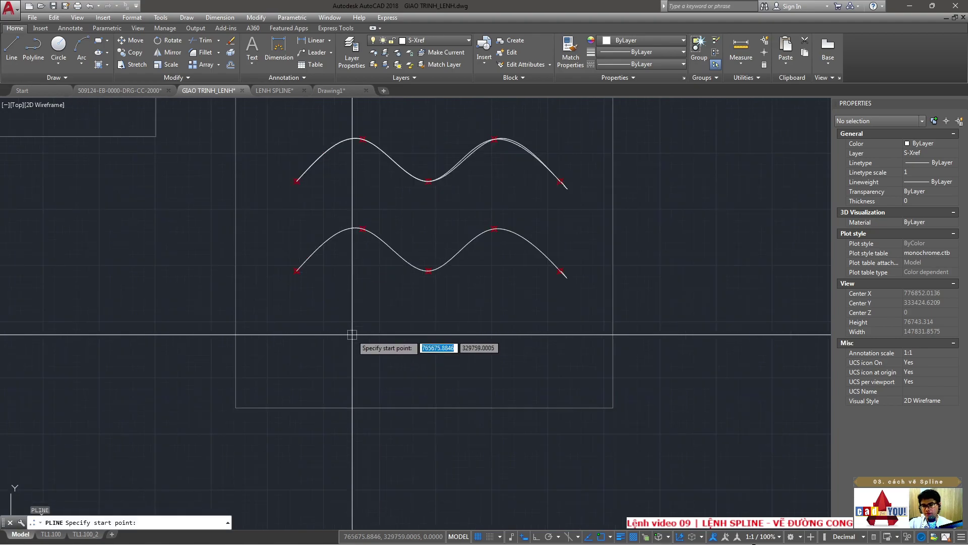
click(307, 367)
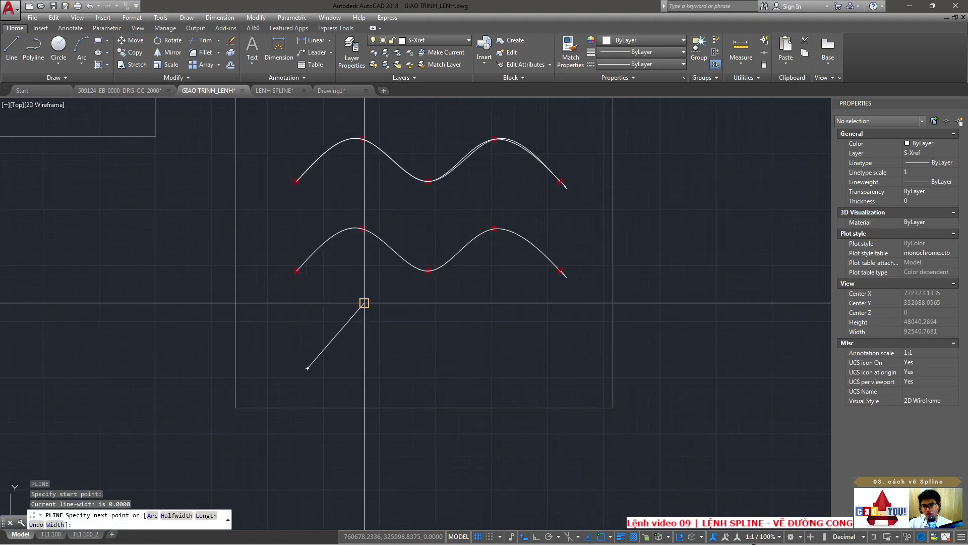
click(364, 303)
click(476, 322)
click(595, 293)
key(Escape)
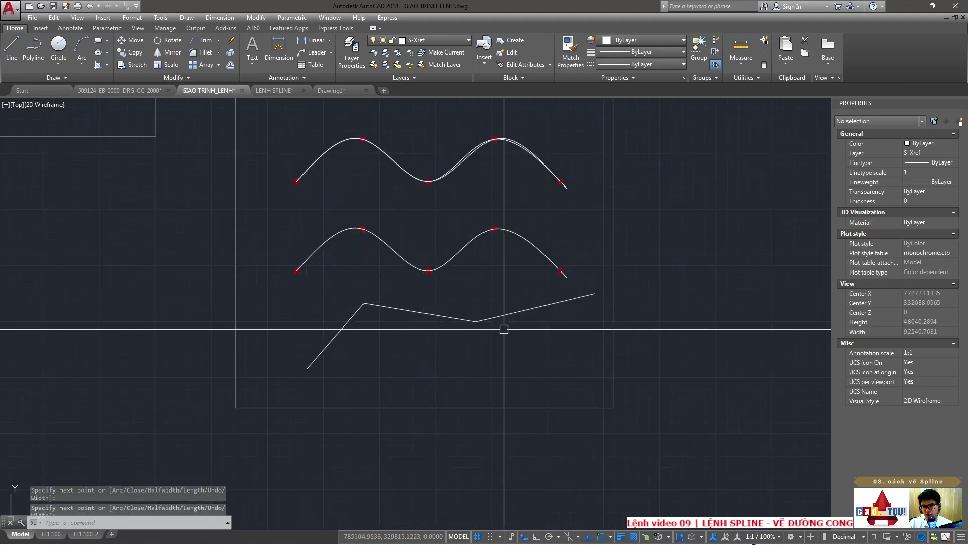
- Select the new polyline and recentre the view on both curves
click(478, 320)
scroll(446, 318, up, 4)
middle_drag(438, 339, 353, 330)
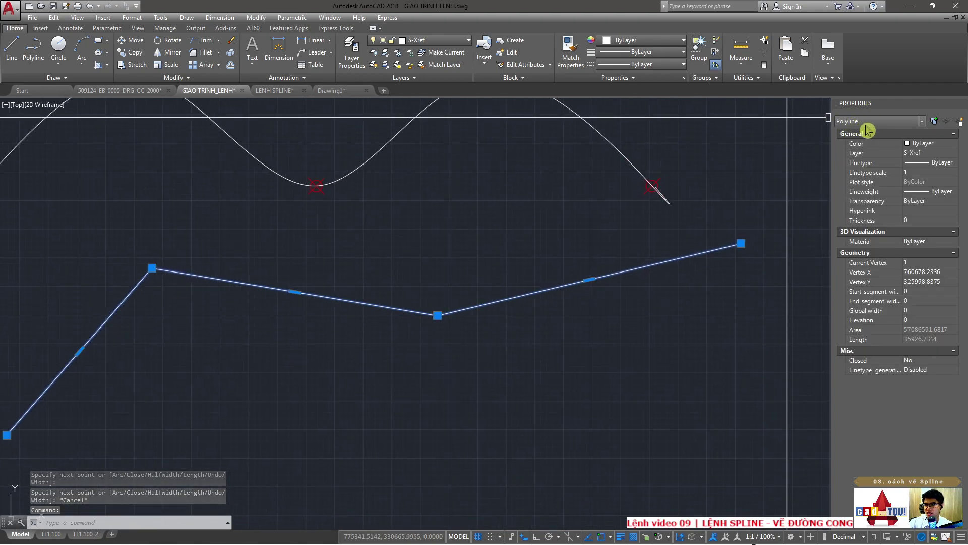
scroll(424, 227, down, 2)
middle_drag(360, 311, 376, 336)
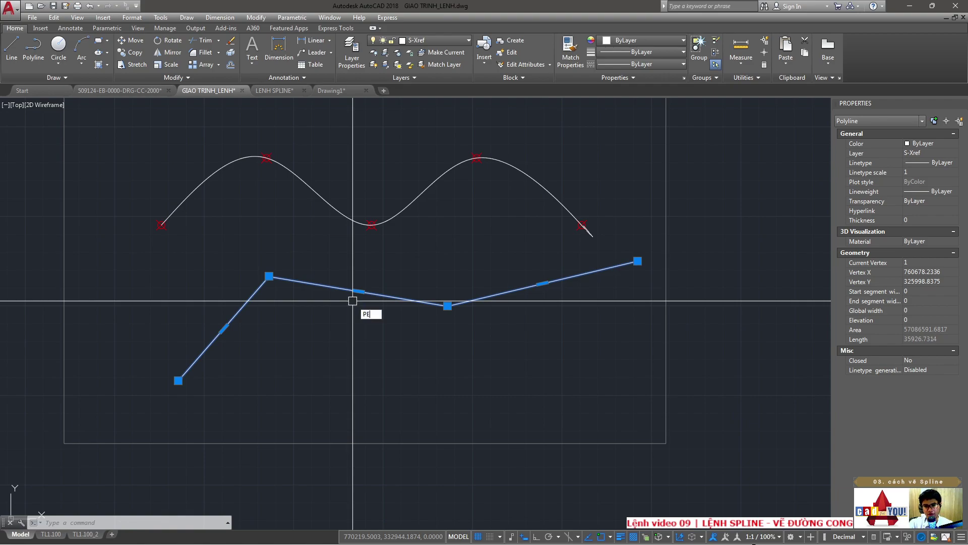
- Spline-fit the zigzag polyline using PEDIT's Spline option
click(401, 325)
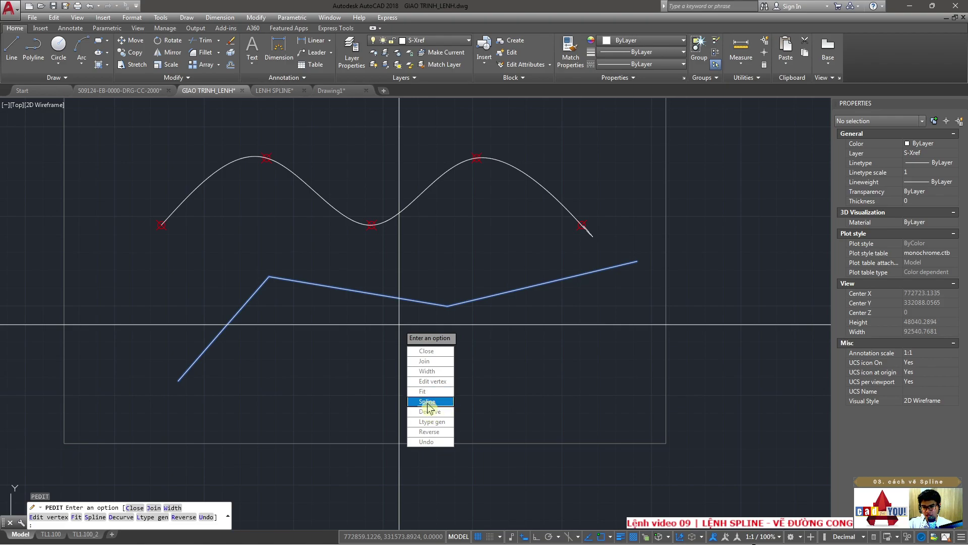
click(428, 403)
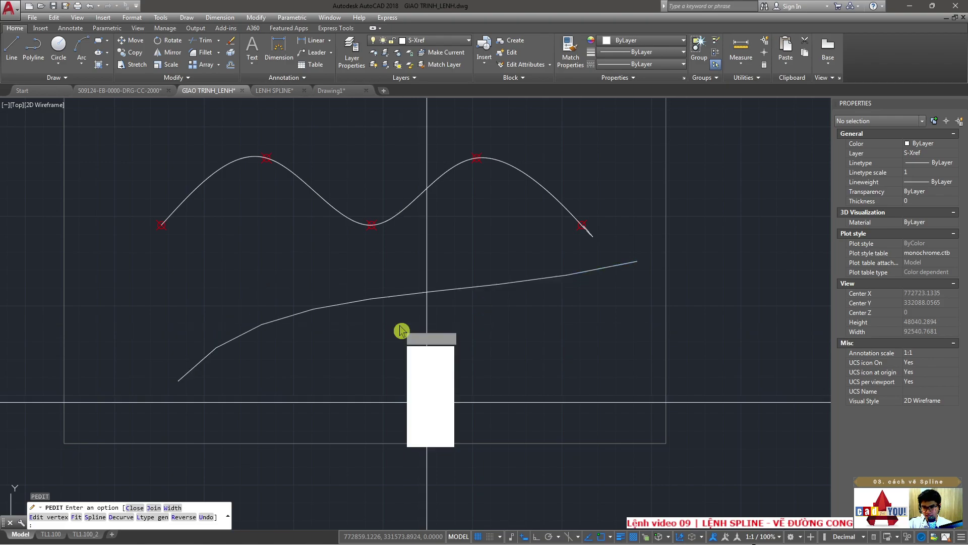
key(Escape)
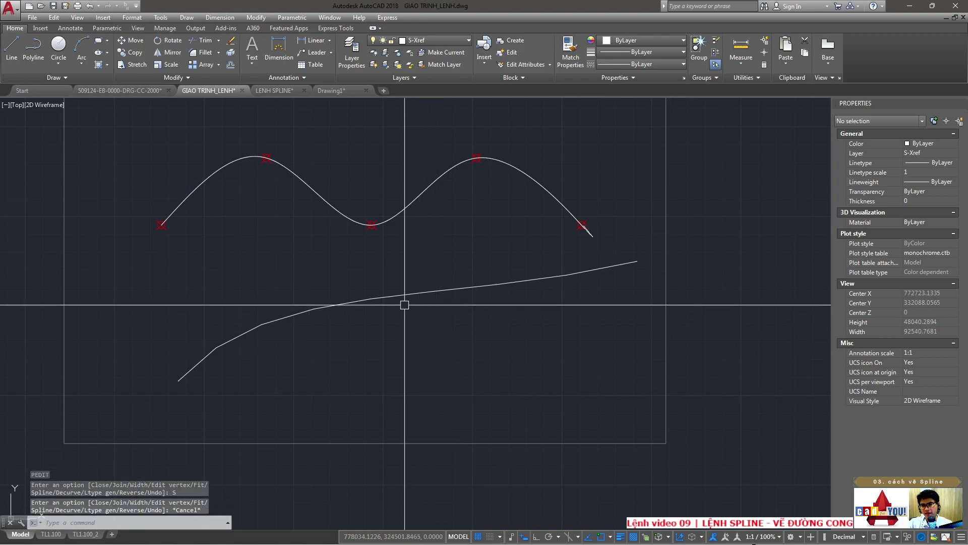
click(363, 305)
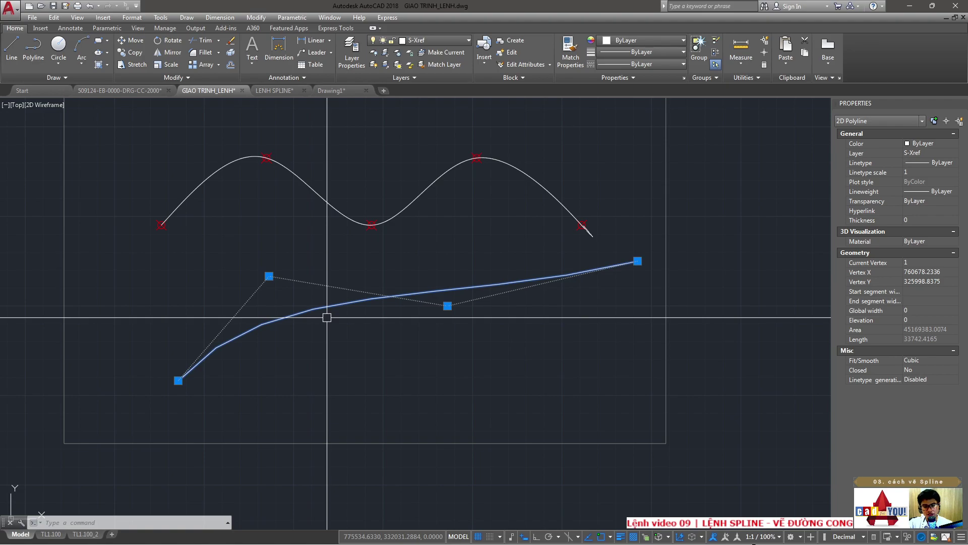
key(Escape)
text(SPLINE)
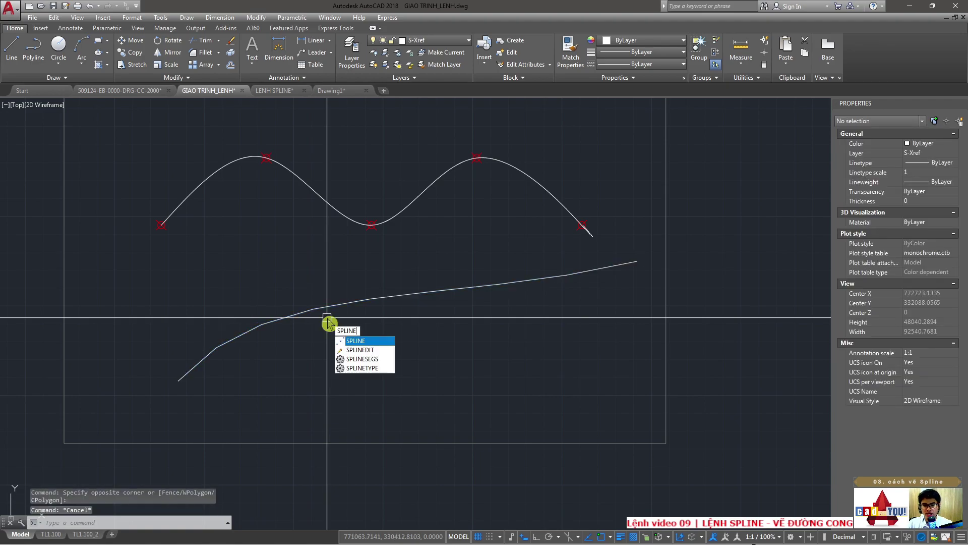
- Convert the smoothed polyline to a true spline with SPLINE Object, then undo it
key(Return)
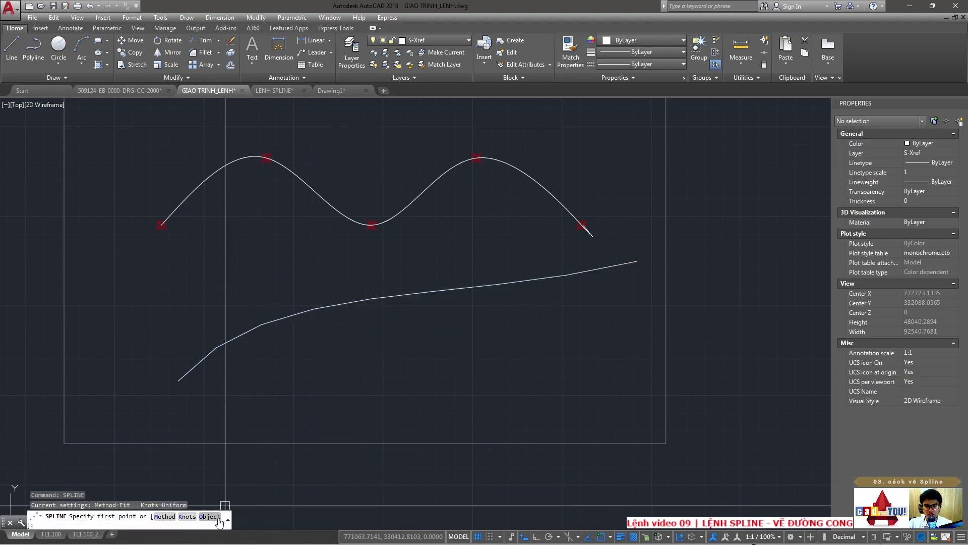
click(219, 519)
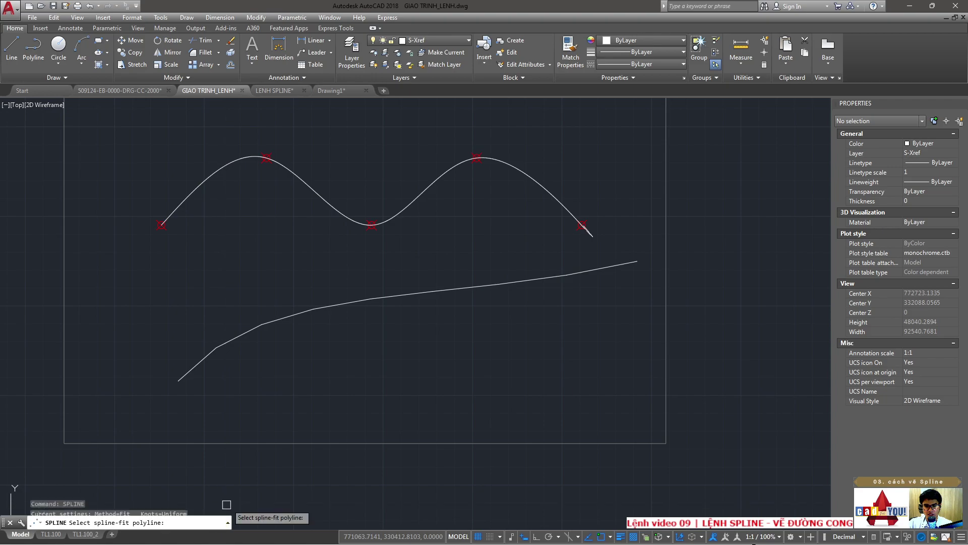
click(338, 308)
key(Return)
click(301, 324)
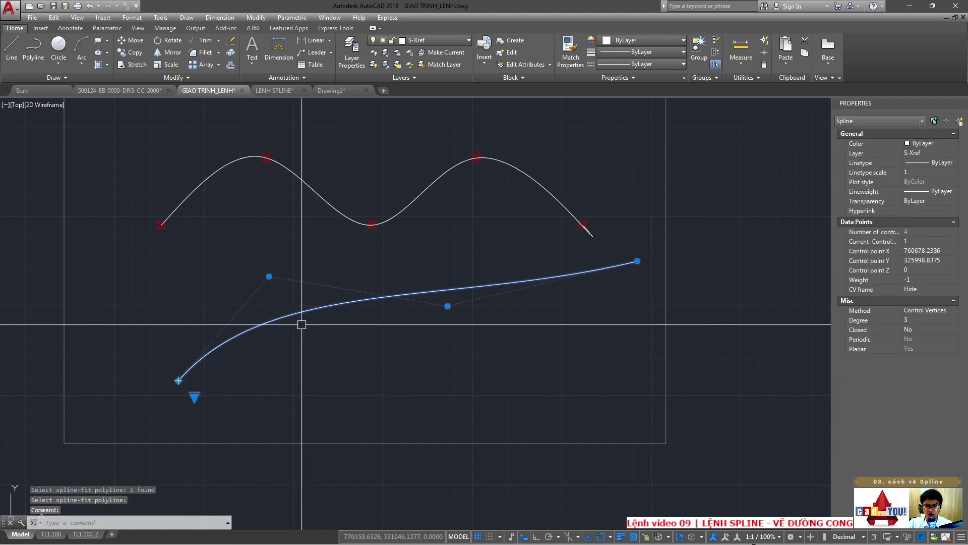
key(ctrl+z)
- Cancel an accidental grip stretch of the VIDEO 09 frame, turning Ortho on
scroll(419, 291, down, 5)
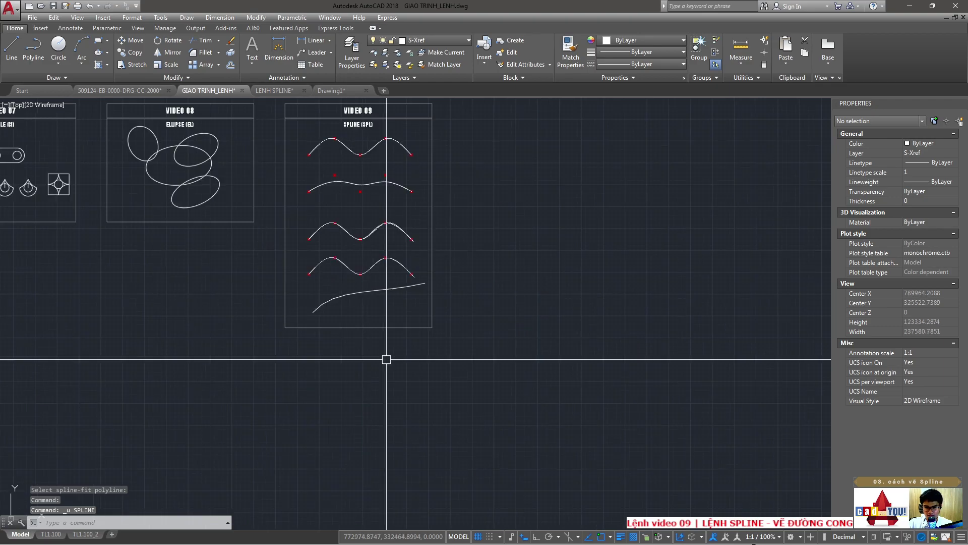
click(361, 328)
click(359, 328)
key(F8)
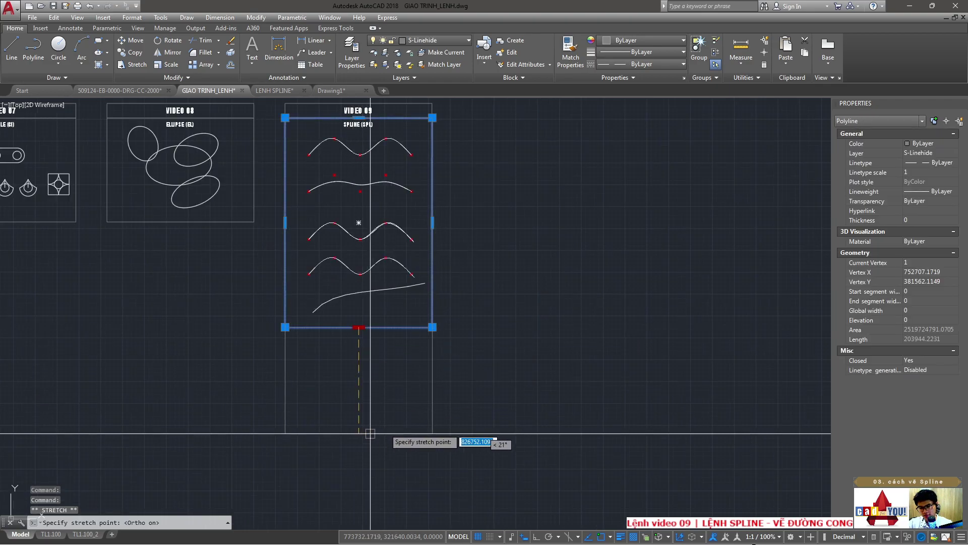
key(Escape)
- Copy the smoothed polyline straight down below the original
scroll(367, 282, up, 4)
key(Escape)
click(342, 274)
scroll(343, 276, up, 3)
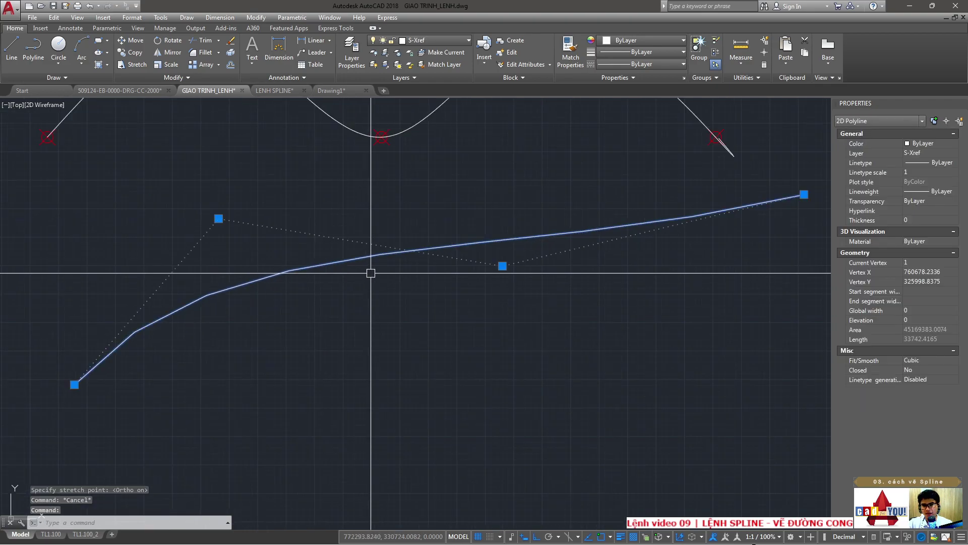
scroll(370, 272, down, 3)
key(Escape)
text(c)
key(Return)
click(385, 257)
key(Return)
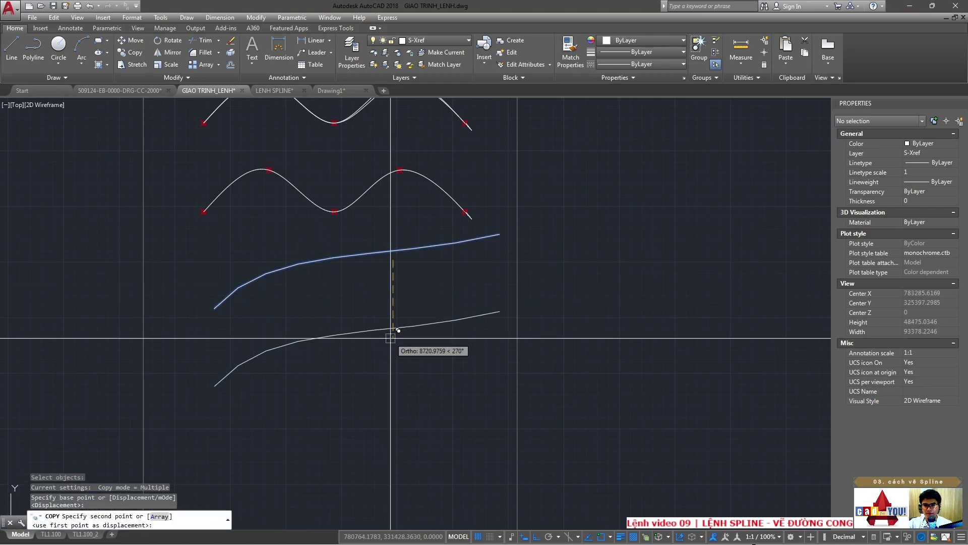
click(350, 328)
key(Escape)
- Select the upper polyline to inspect it
scroll(270, 245, up, 3)
scroll(200, 270, up, 2)
click(190, 258)
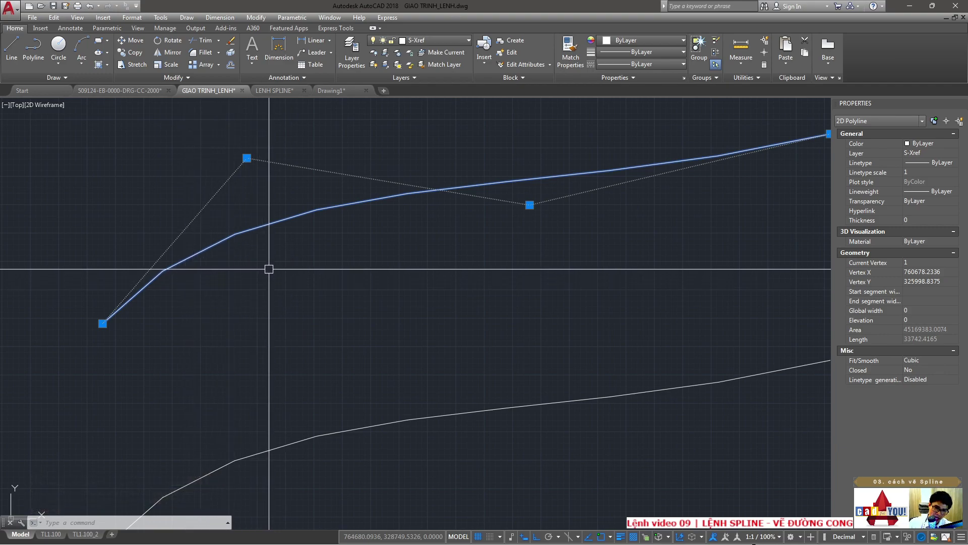
key(Escape)
- Window-select around the copied curve and pan along it
scroll(216, 236, up, 4)
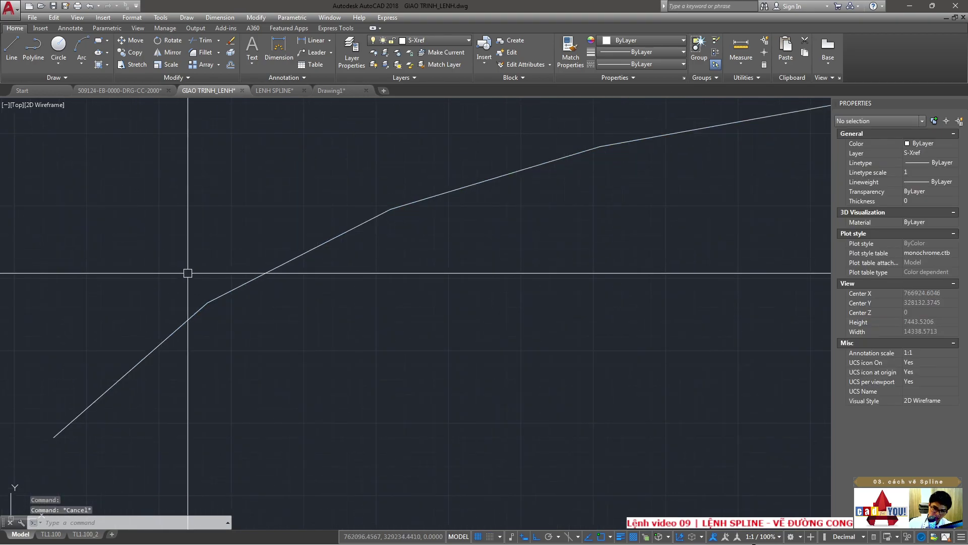
click(367, 191)
click(441, 216)
middle_drag(441, 216, 389, 162)
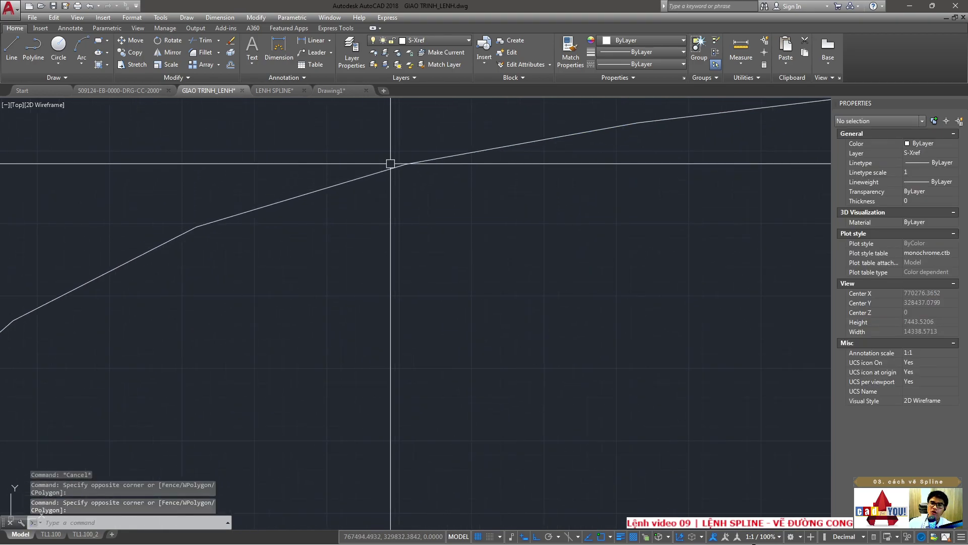
click(388, 143)
click(443, 195)
scroll(352, 212, down, 4)
scroll(353, 213, down, 4)
scroll(350, 190, up, 2)
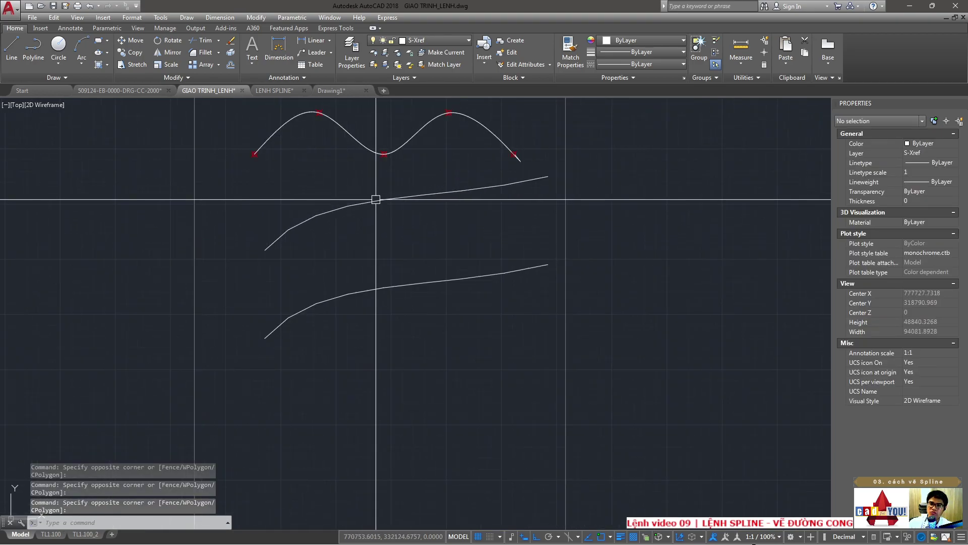
scroll(313, 287, up, 2)
text(SPLINE)
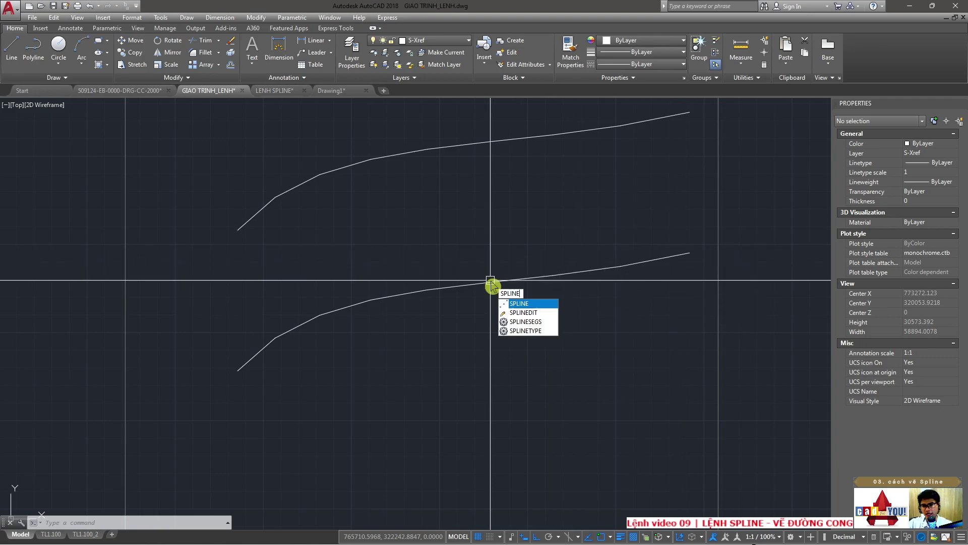
key(Return)
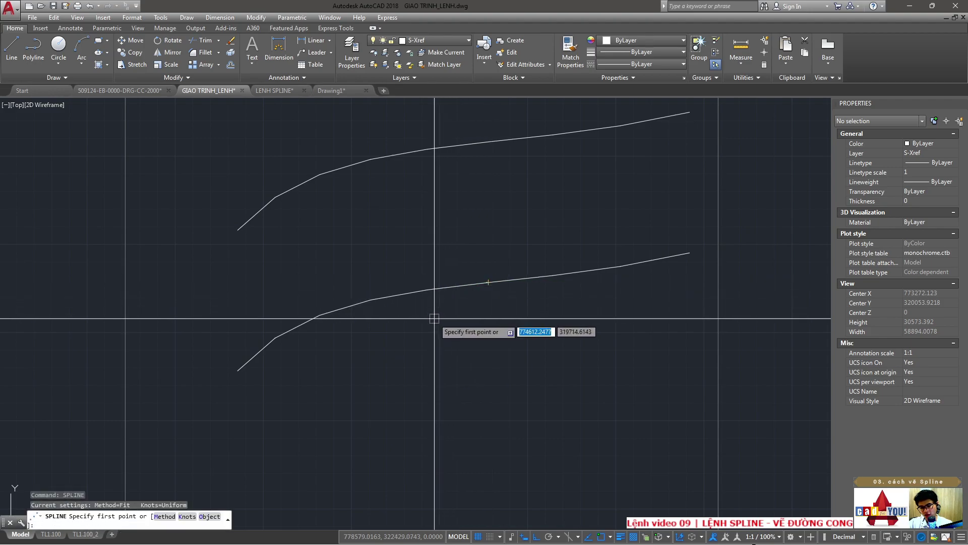
click(210, 516)
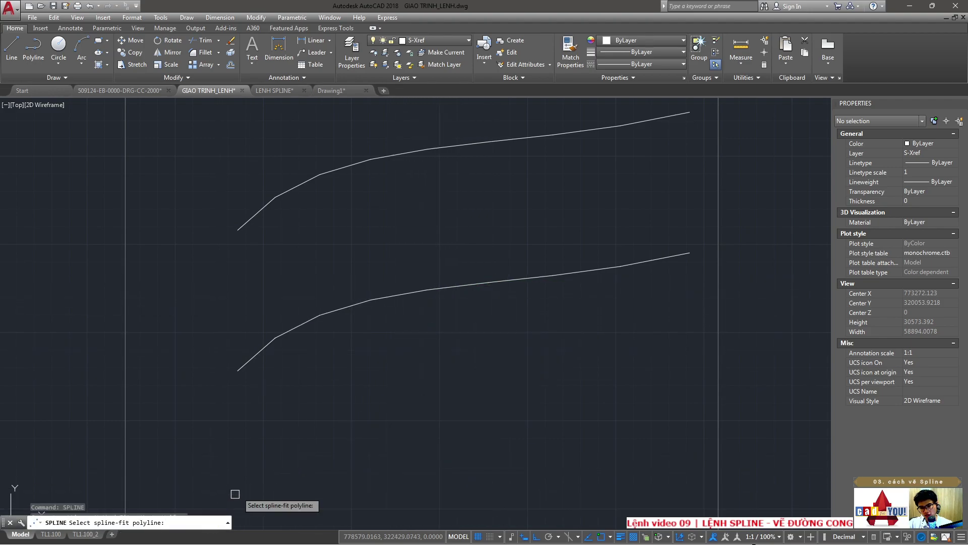
click(331, 318)
middle_drag(331, 316, 330, 396)
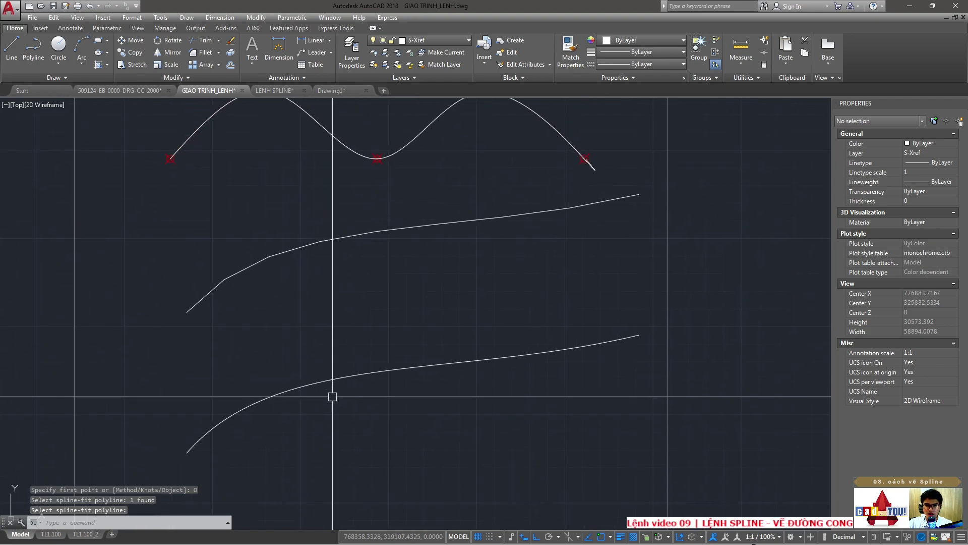
text(m)
key(Return)
click(342, 379)
key(Return)
click(363, 272)
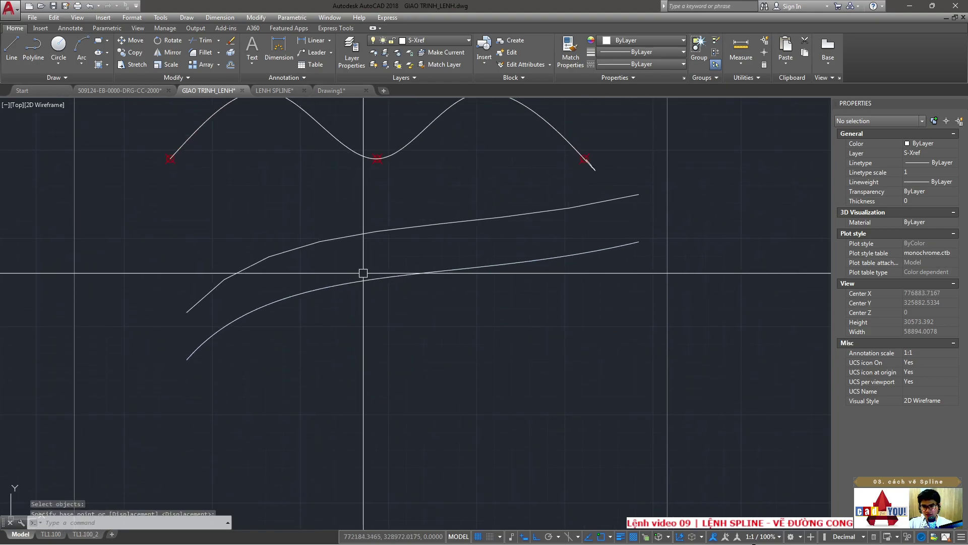
scroll(305, 275, up, 2)
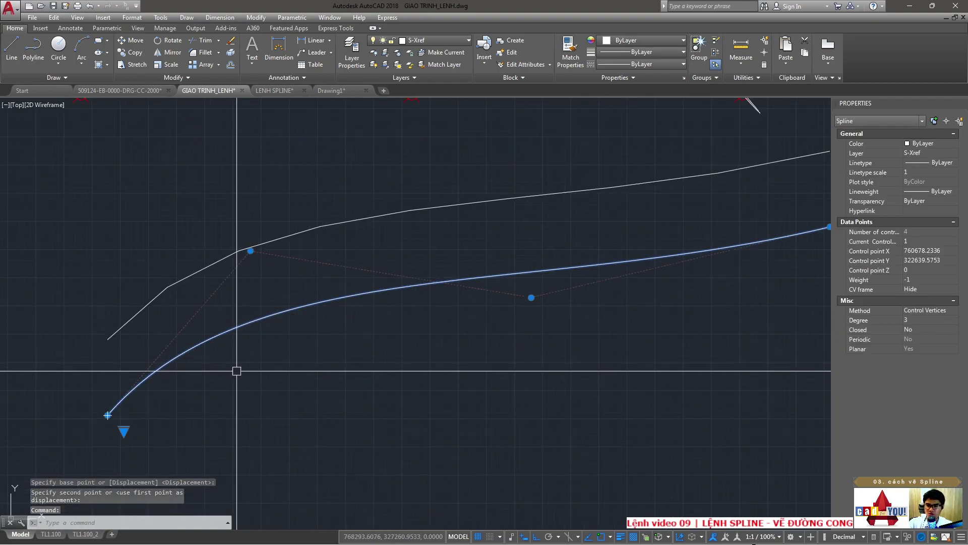
scroll(236, 370, down, 2)
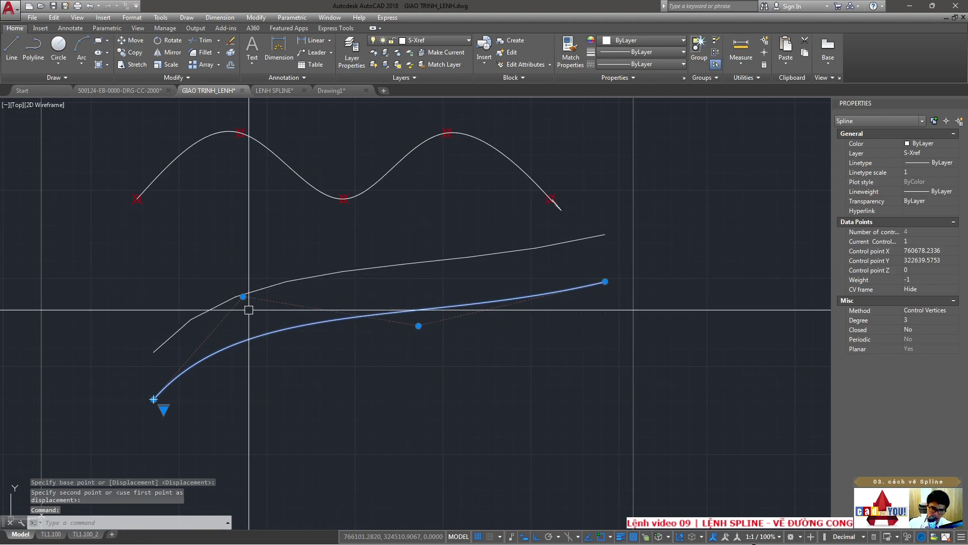
click(198, 316)
key(Escape)
click(264, 288)
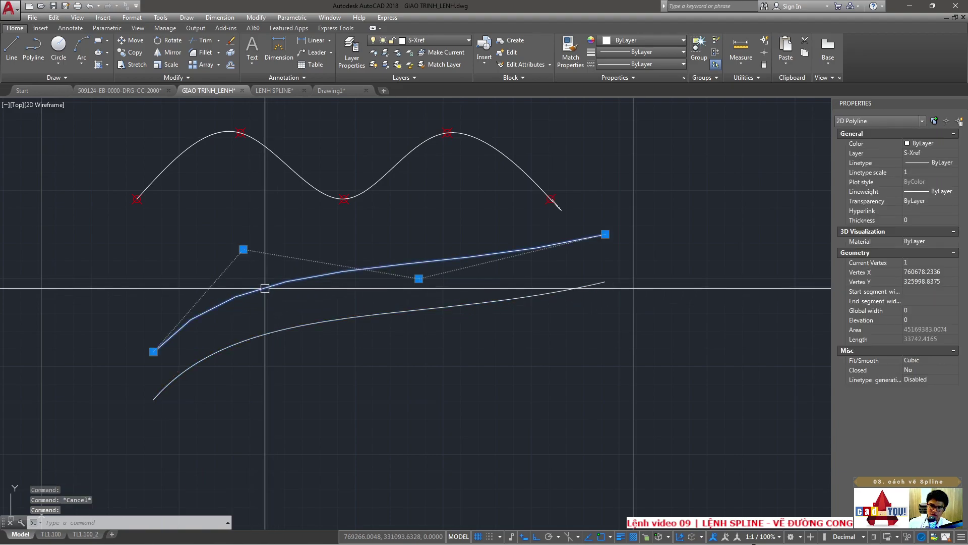
click(153, 347)
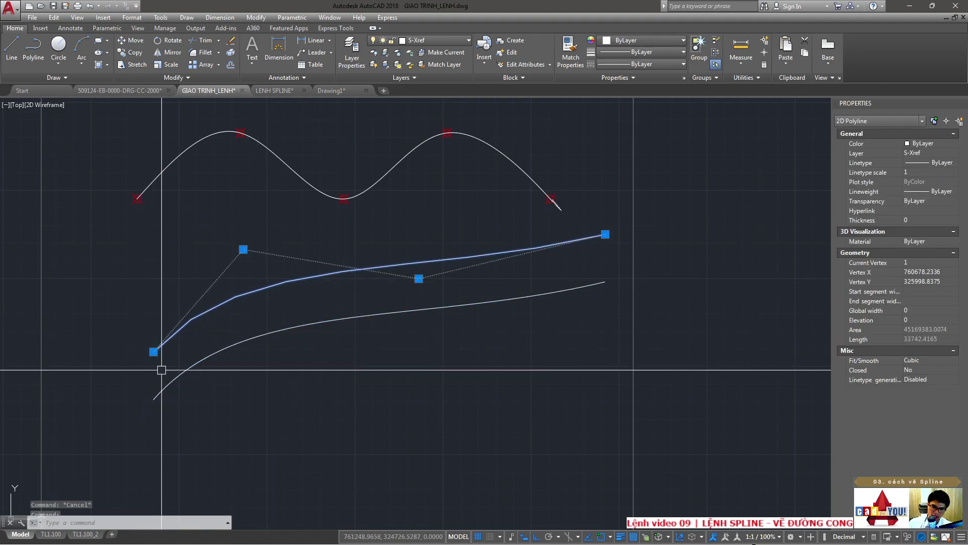
click(151, 396)
click(162, 405)
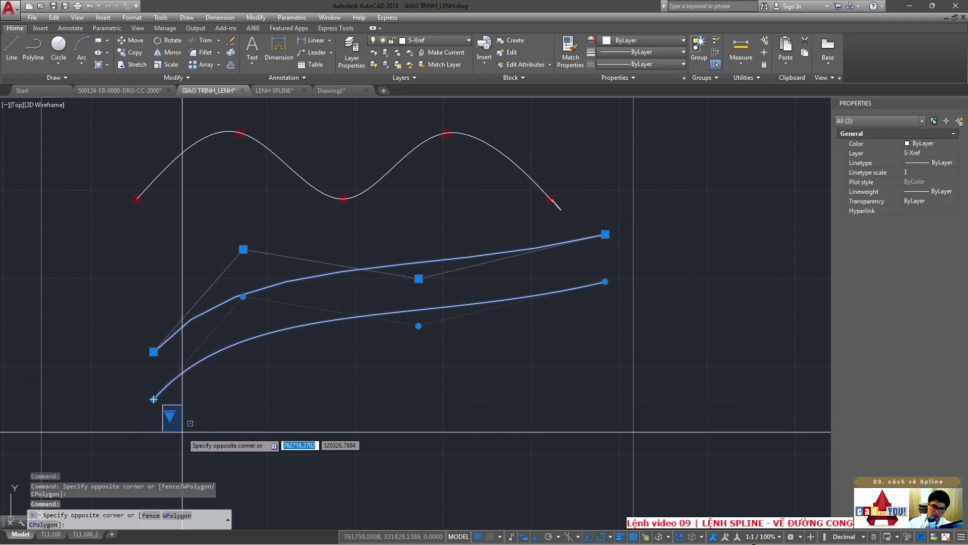
click(219, 406)
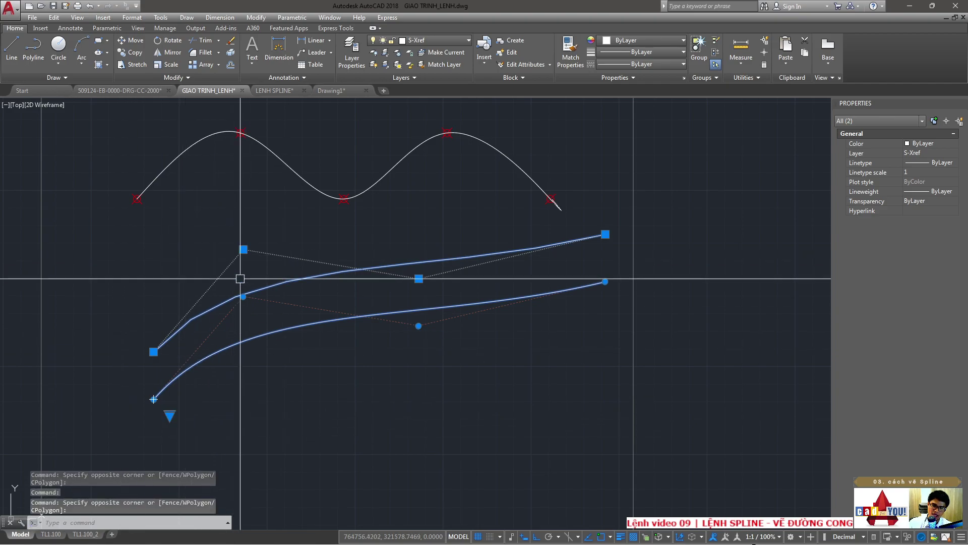
key(Escape)
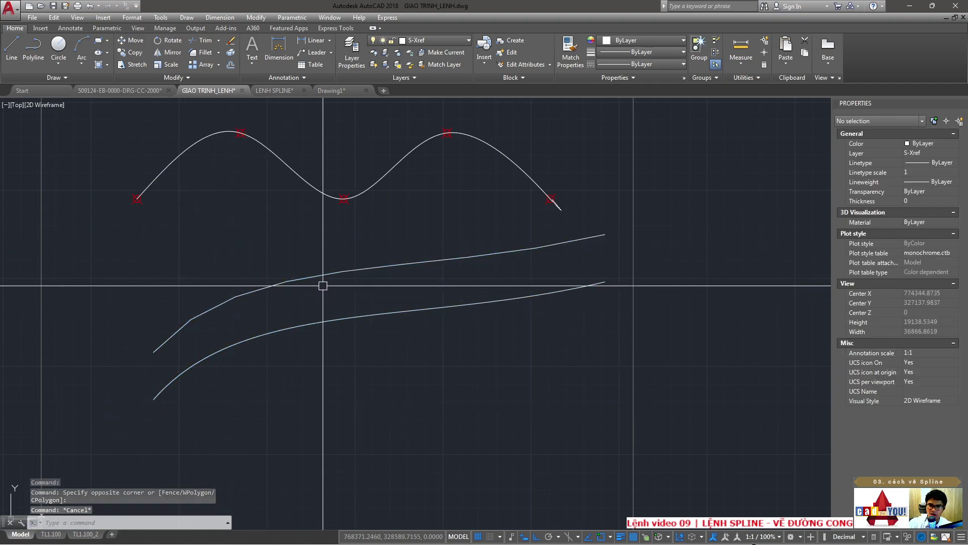
scroll(322, 285, up, 3)
click(147, 296)
click(217, 318)
click(259, 362)
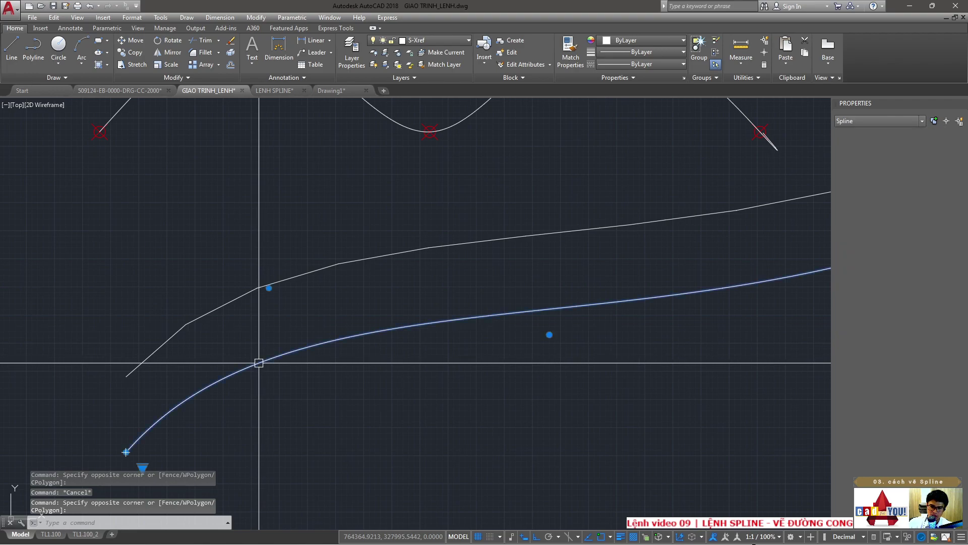
scroll(259, 362, down, 1)
scroll(257, 302, down, 1)
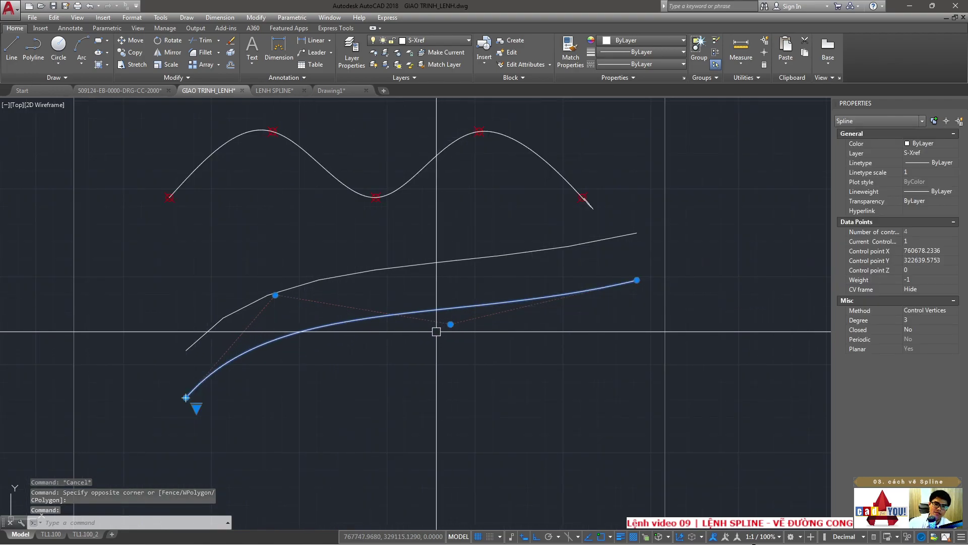
key(Escape)
scroll(250, 349, up, 2)
middle_drag(259, 337, 268, 350)
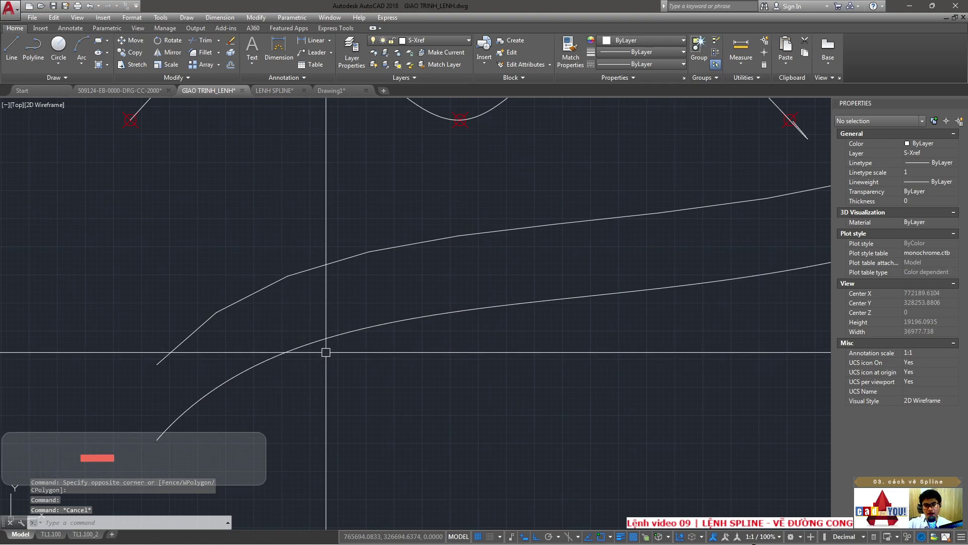
scroll(328, 308, down, 2)
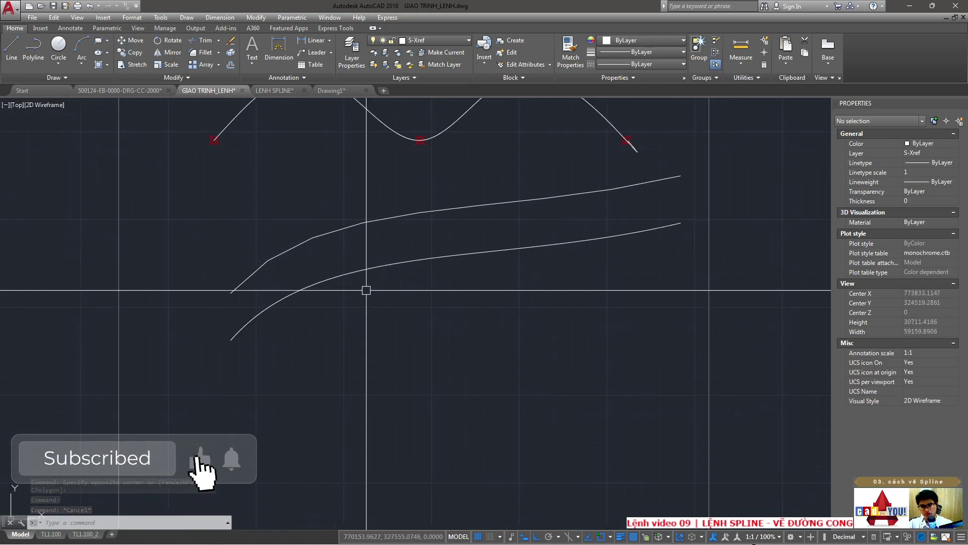
scroll(350, 311, down, 4)
text(PLINE)
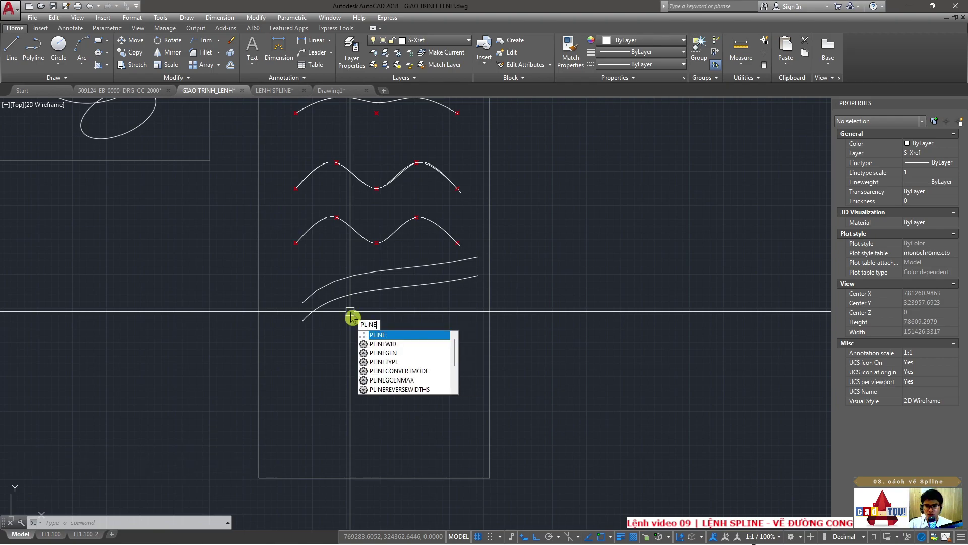
- Draw a four-point, three-segment open polyline below the sample curves with Ortho off
key(Return)
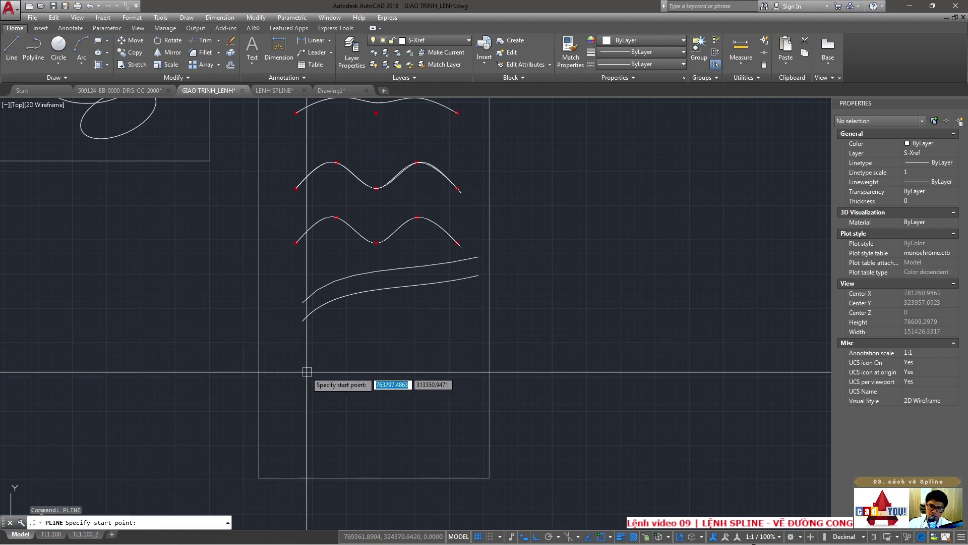
click(282, 388)
key(F8)
click(337, 344)
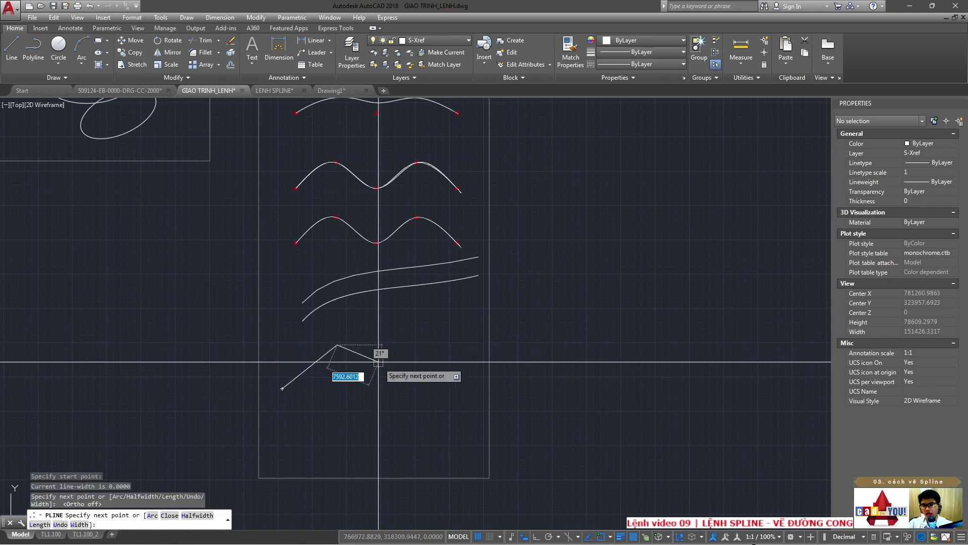
click(427, 388)
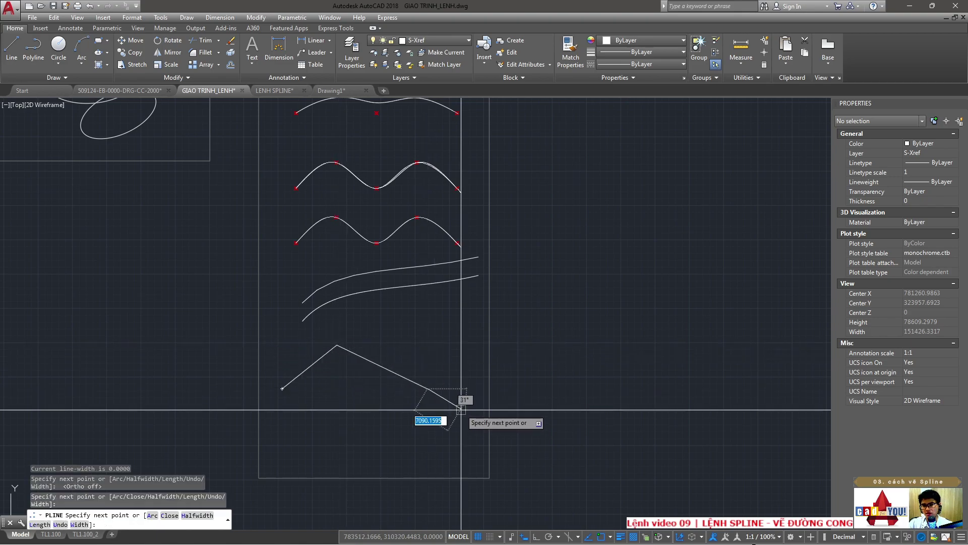
click(360, 413)
key(Return)
scroll(380, 399, up, 3)
scroll(378, 353, up, 2)
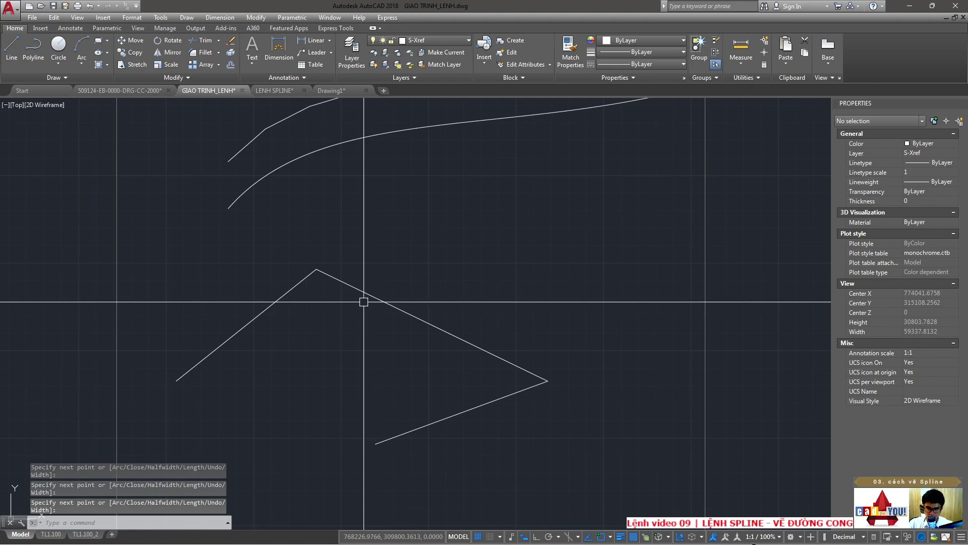
click(347, 281)
- Smooth the new polyline into a spline-fit curve with PE's Spline option
scroll(292, 347, down, 4)
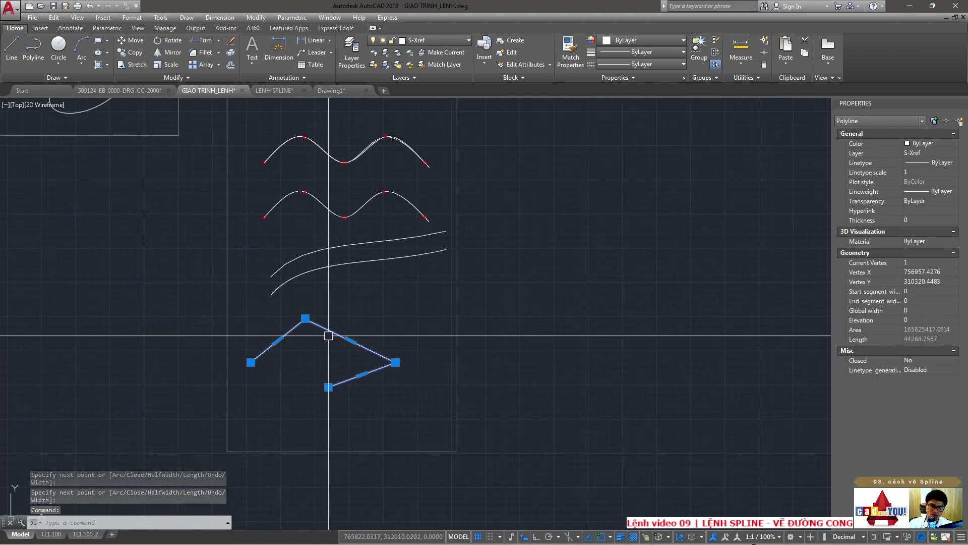
text(PE)
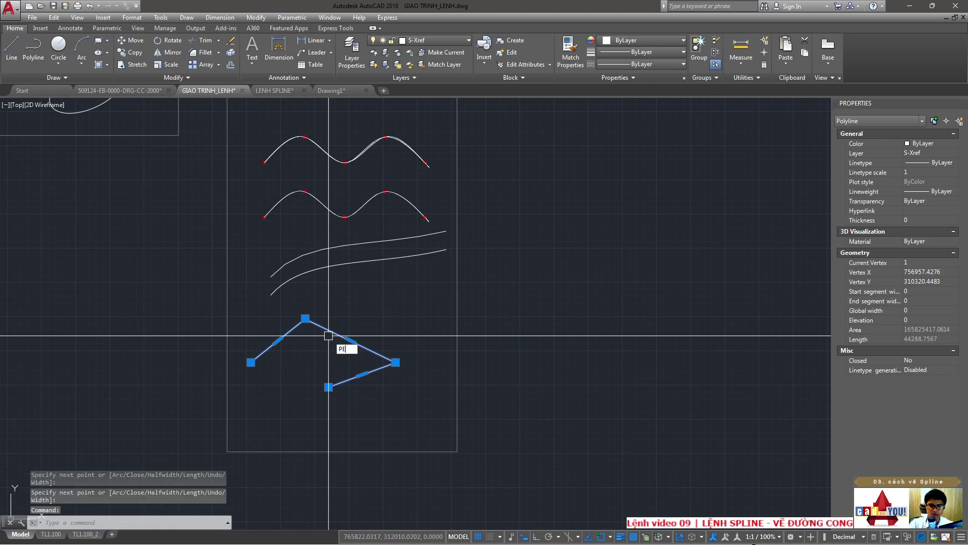
key(Return)
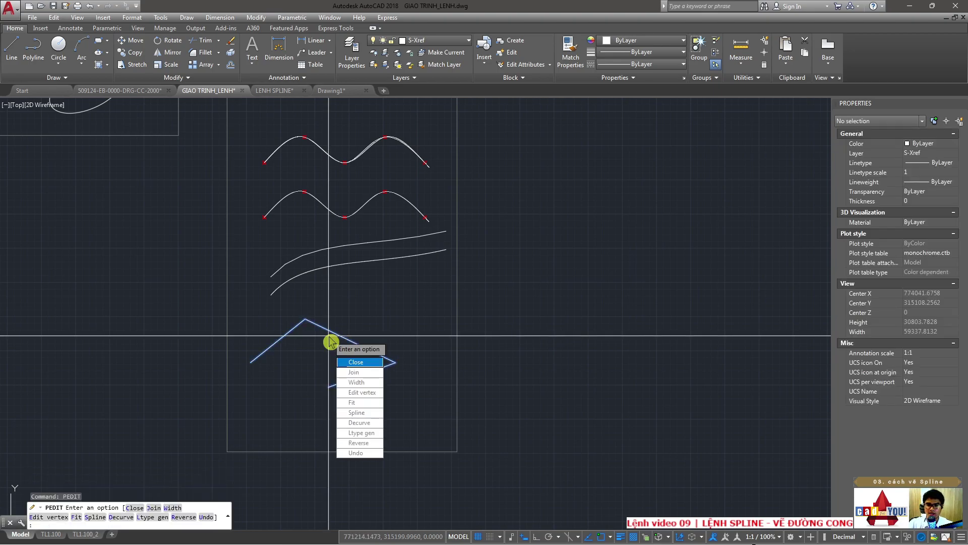
click(360, 413)
key(Return)
click(330, 367)
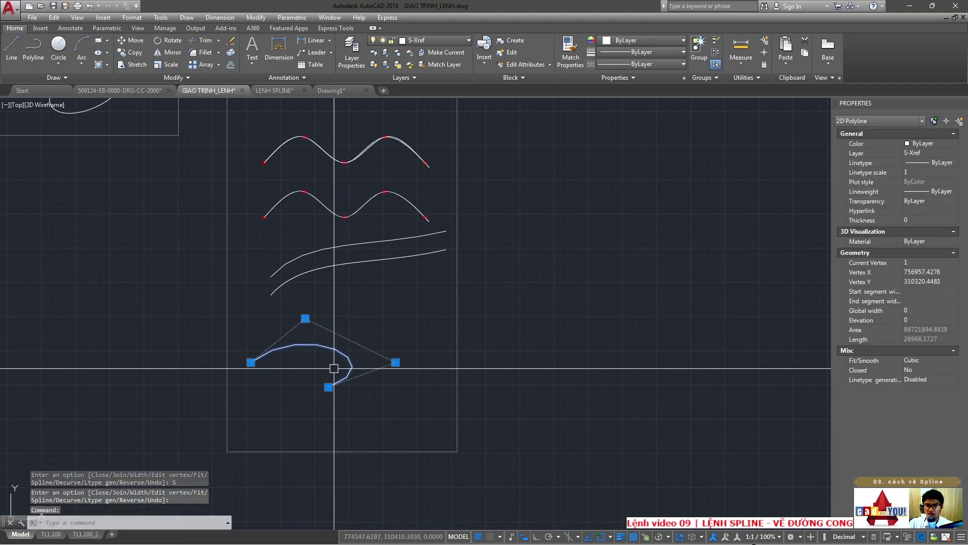
key(Escape)
- Window-select the smoothed polyline to check the result
scroll(332, 366, up, 4)
drag(134, 306, 413, 449)
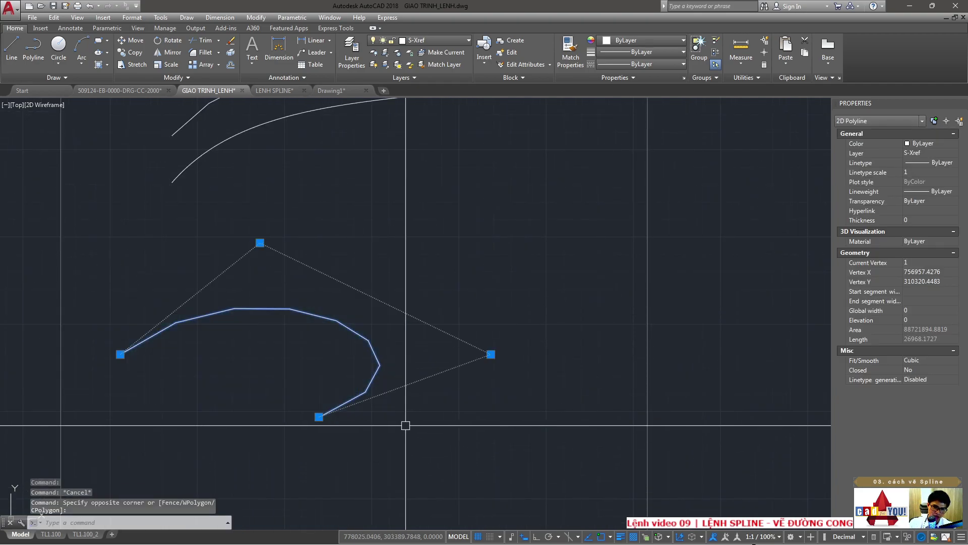
key(Escape)
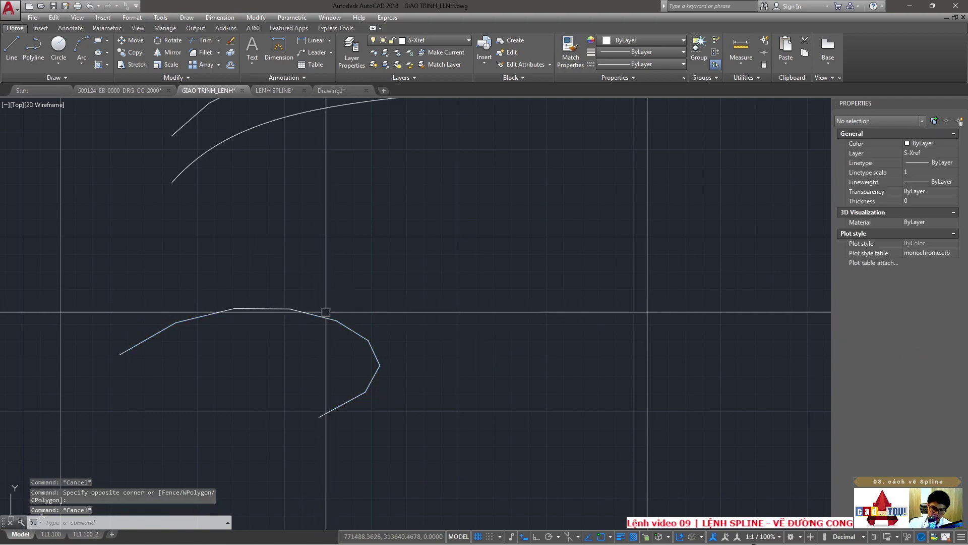
click(248, 290)
click(343, 334)
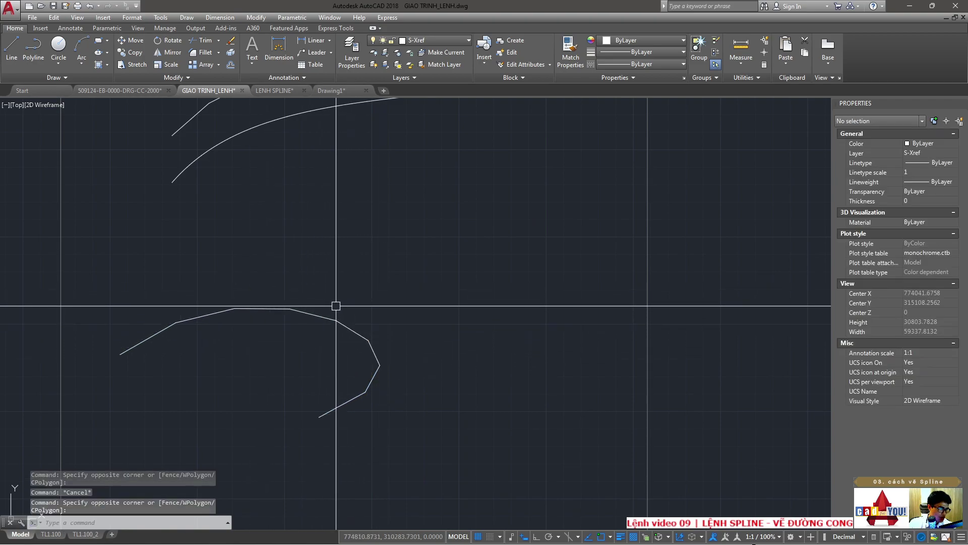
scroll(327, 258, down, 3)
scroll(381, 290, up, 2)
- Copy the smoothed polyline straight down below the original with Ortho on
text(co)
click(363, 298)
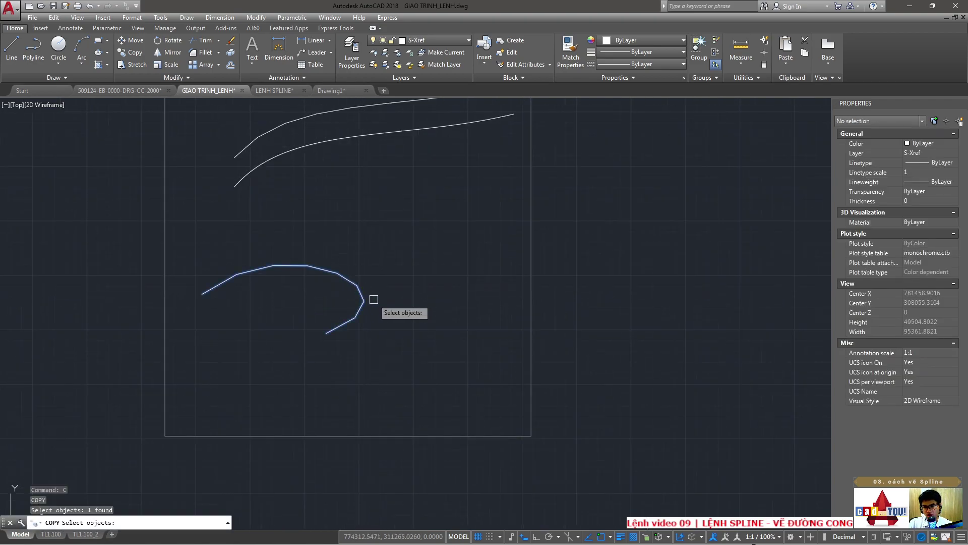
key(Return)
click(389, 284)
key(F8)
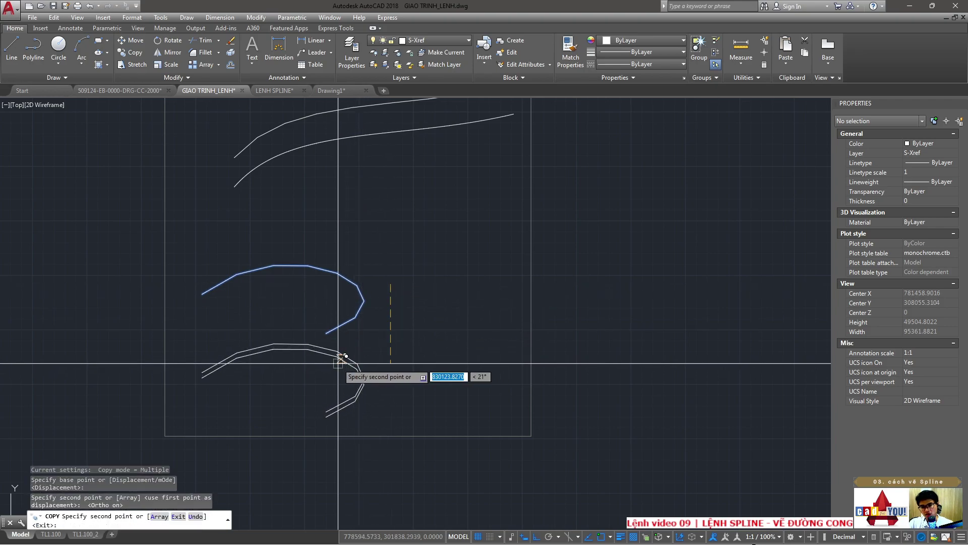
click(346, 368)
key(Escape)
scroll(325, 368, up, 2)
middle_drag(282, 378, 356, 310)
text(SPLINE)
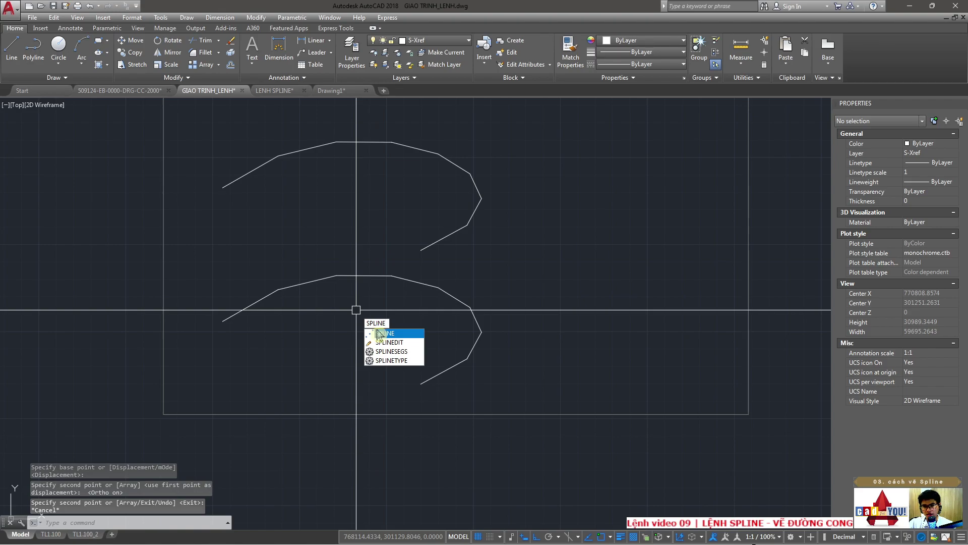
- Convert the lower copy into a true spline with SPLINE Object
key(Return)
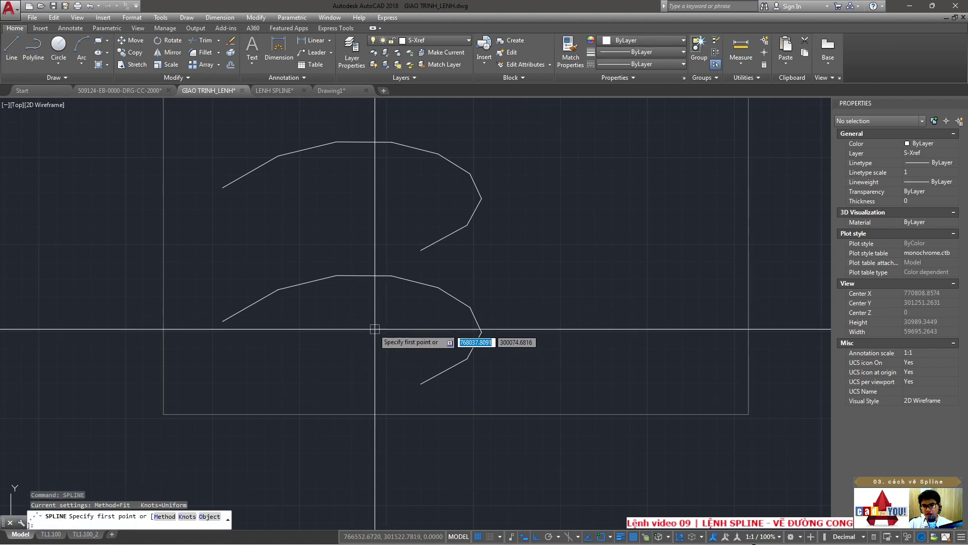
click(211, 520)
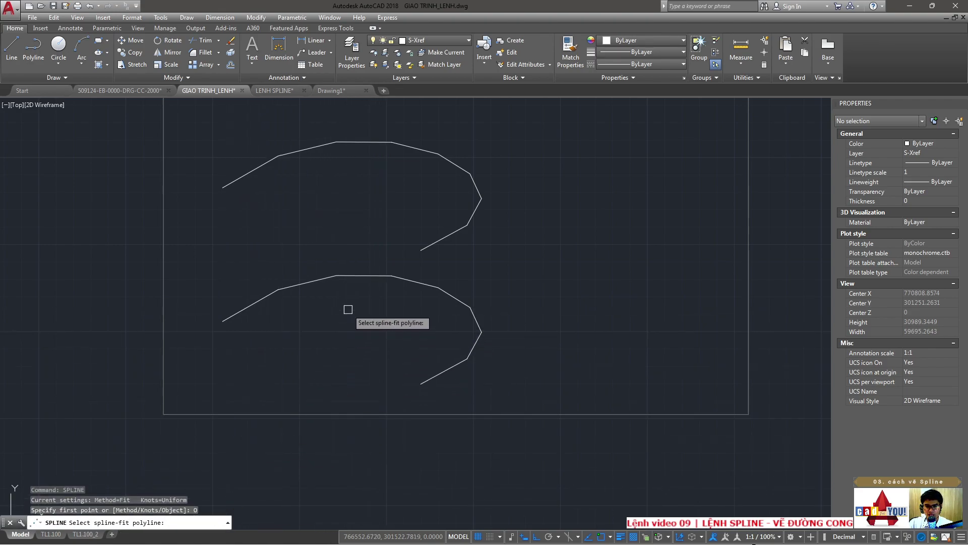
click(346, 277)
click(384, 277)
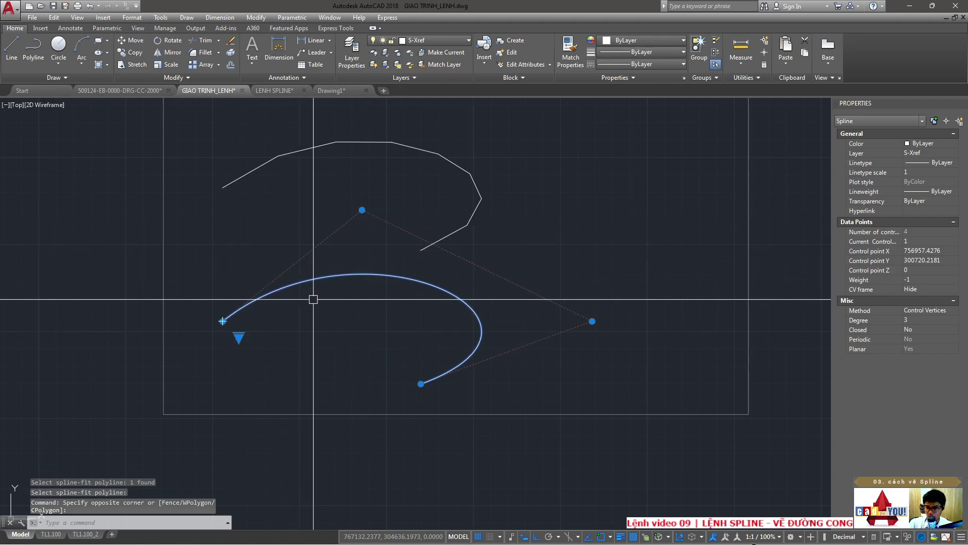
scroll(389, 287, down, 1)
scroll(325, 357, down, 1)
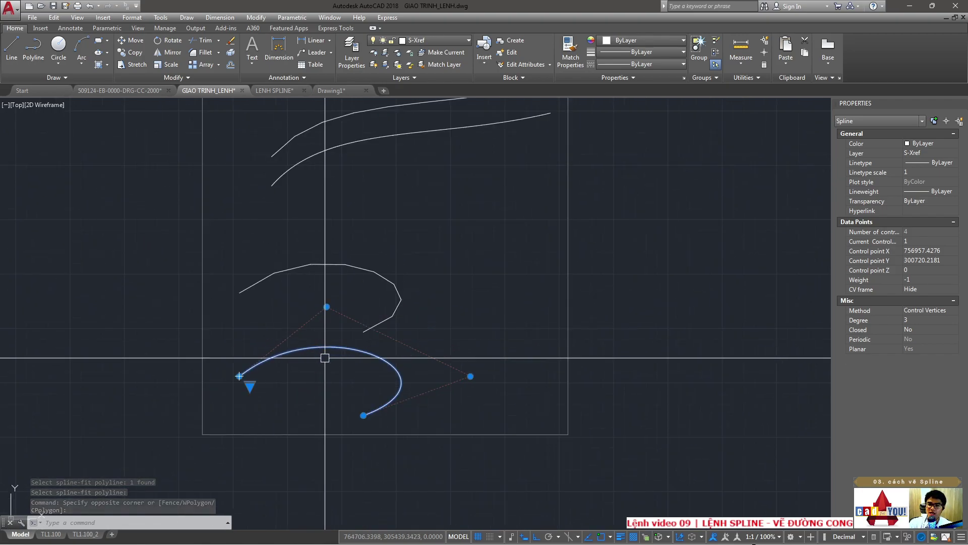
scroll(323, 361, up, 2)
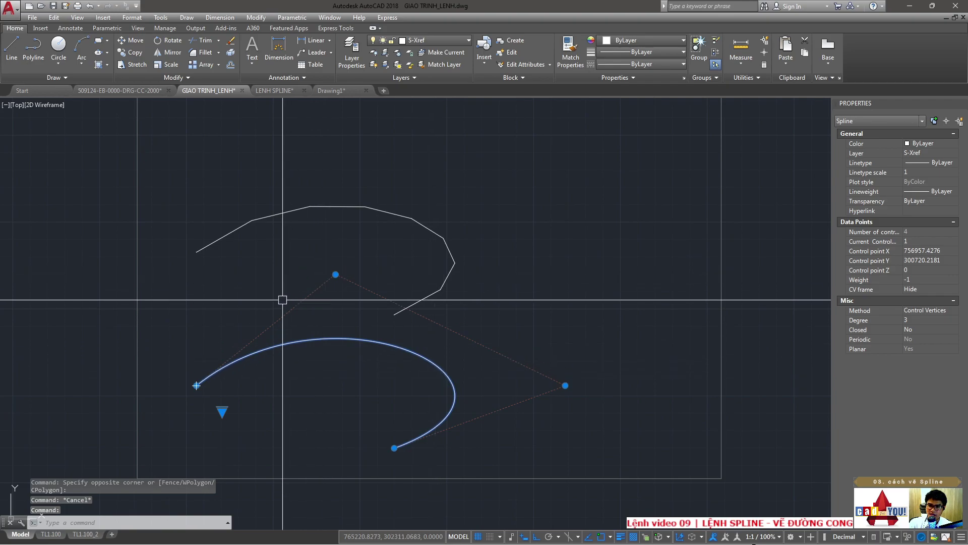
- Toggle the spline's grip menu to Fit, then back to Control Vertices
click(222, 412)
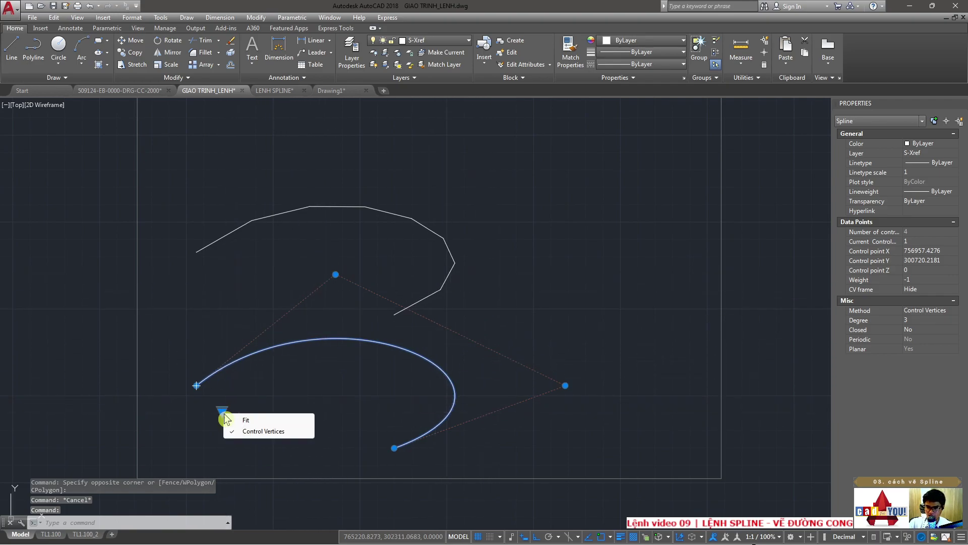
click(253, 434)
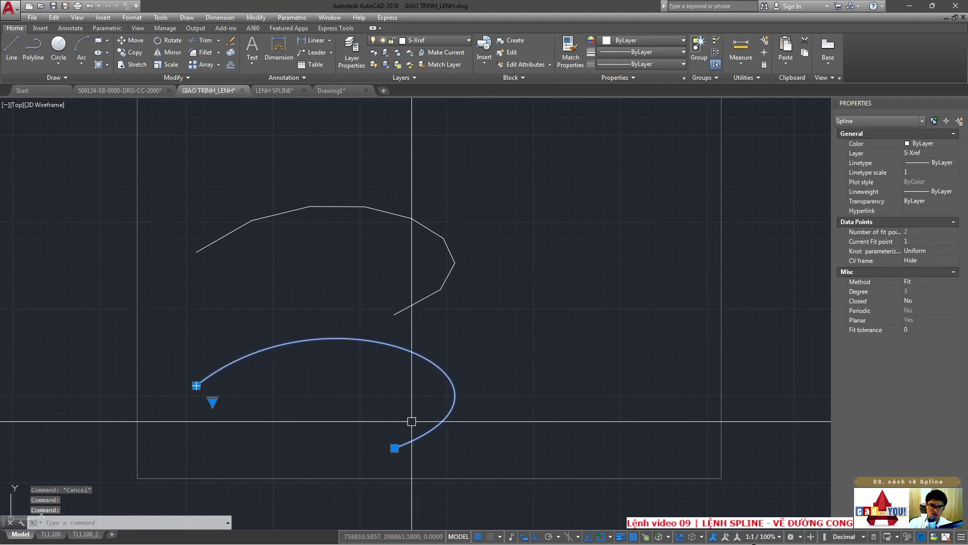
key(Escape)
click(313, 339)
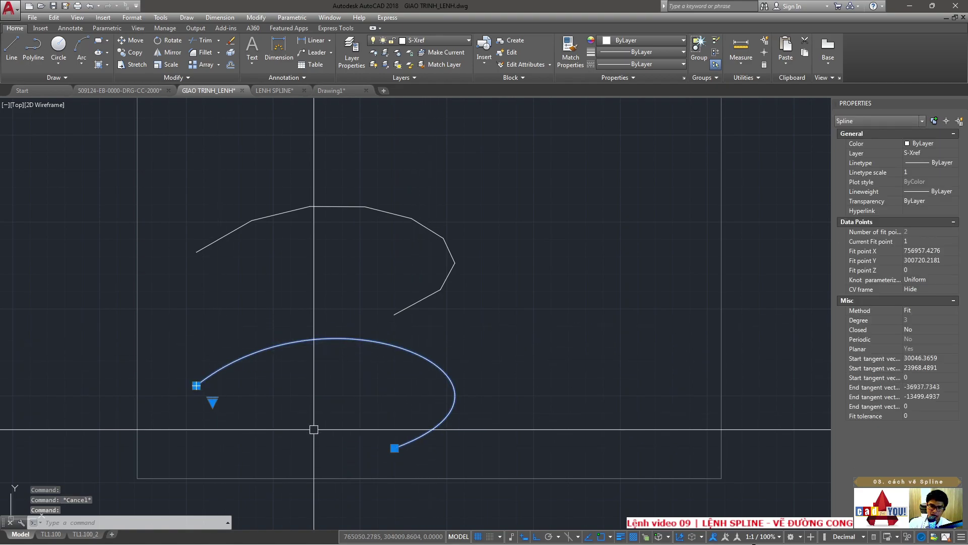
scroll(264, 465, up, 4)
click(87, 253)
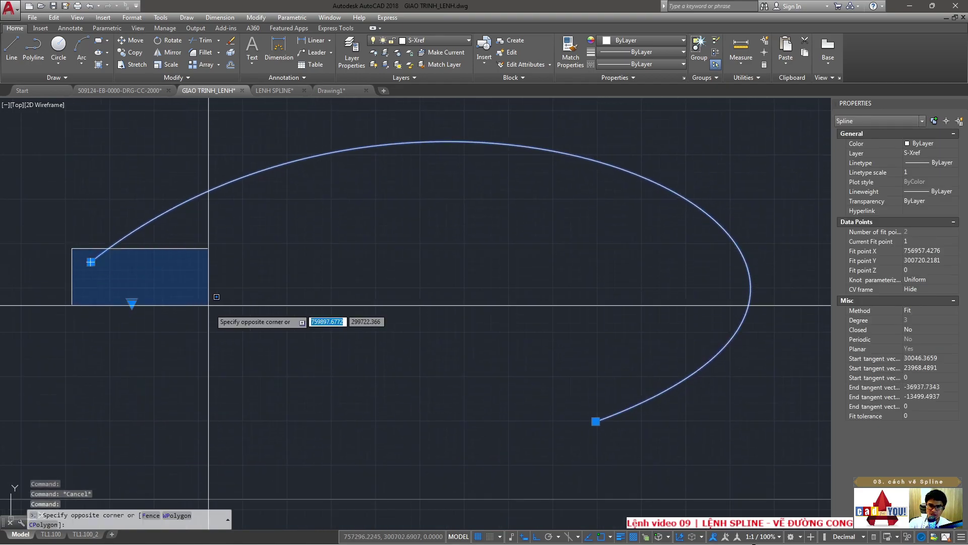
key(Escape)
scroll(504, 404, down, 4)
click(463, 284)
click(535, 336)
mouse_move(346, 368)
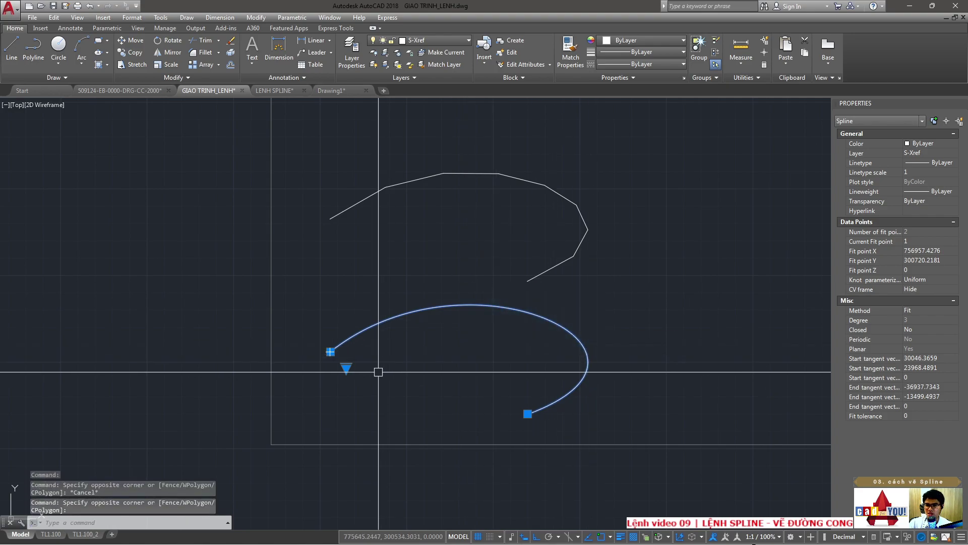
click(373, 387)
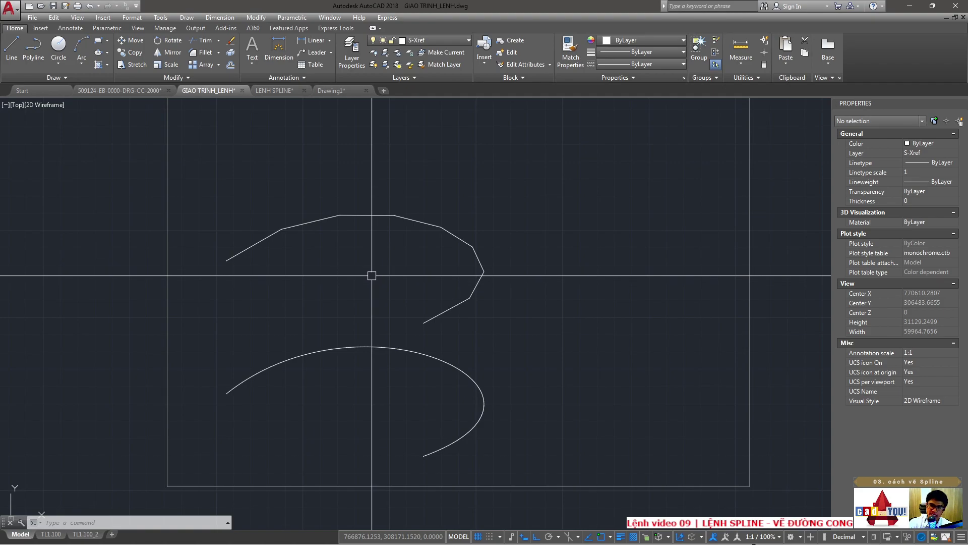
click(431, 355)
- Draw a closed looping spline below the two sweeping curves with Ortho off
middle_drag(372, 317, 341, 353)
text(SPLIN)
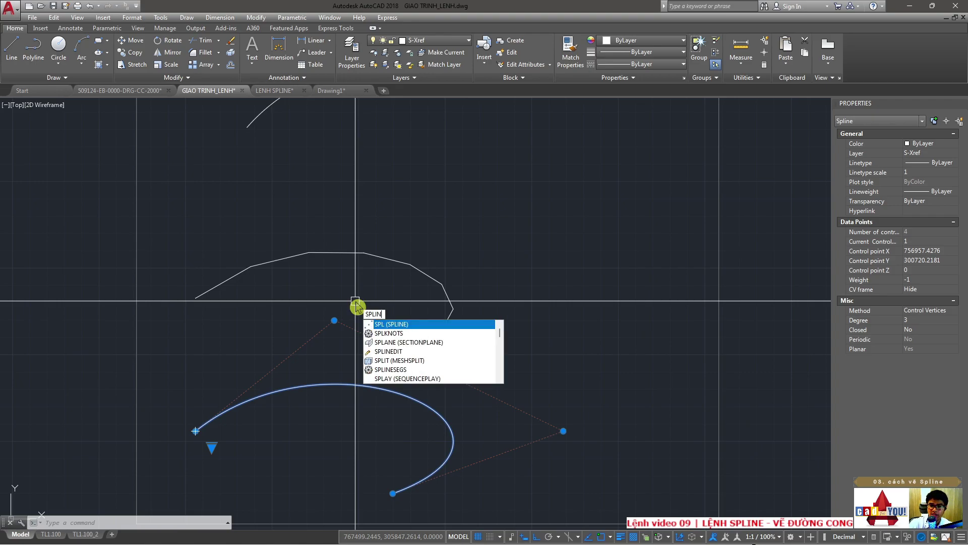
text(E)
key(Return)
scroll(371, 322, down, 3)
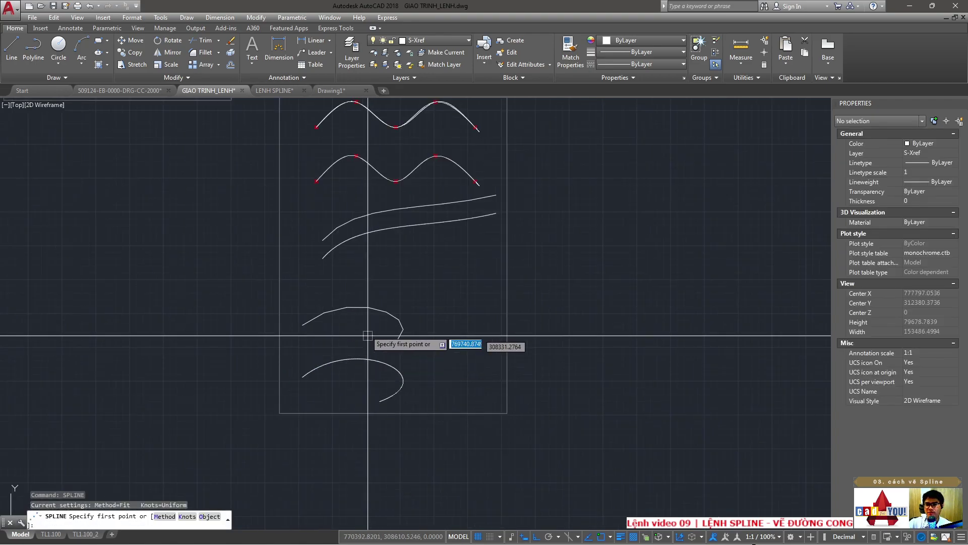
scroll(333, 353, up, 1)
scroll(308, 371, up, 1)
scroll(322, 348, up, 1)
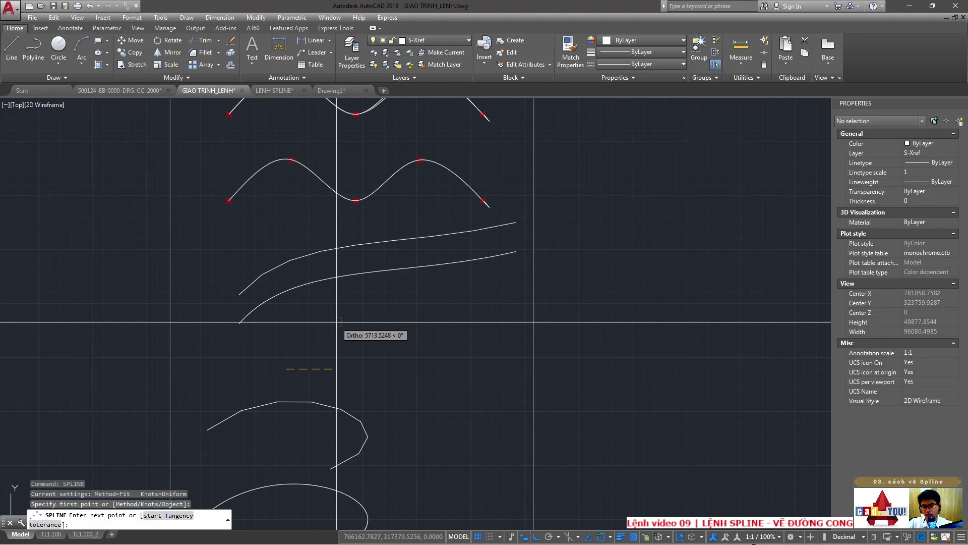
key(F8)
click(335, 302)
click(481, 307)
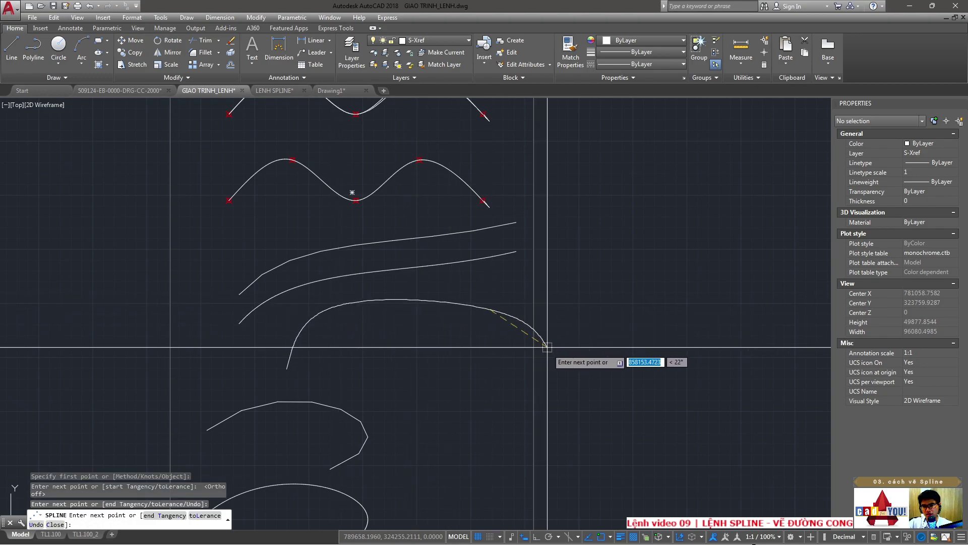
click(504, 389)
click(363, 351)
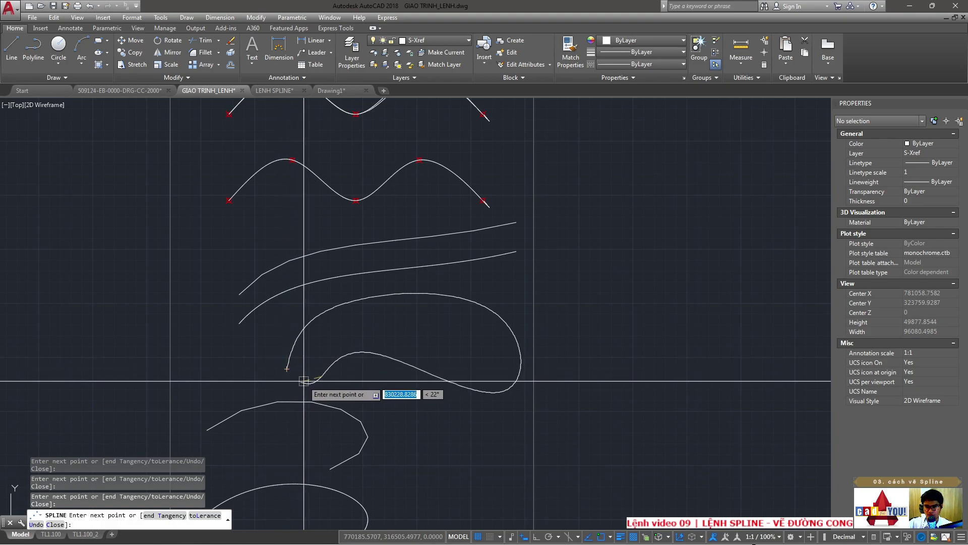
scroll(291, 375, up, 2)
text(C)
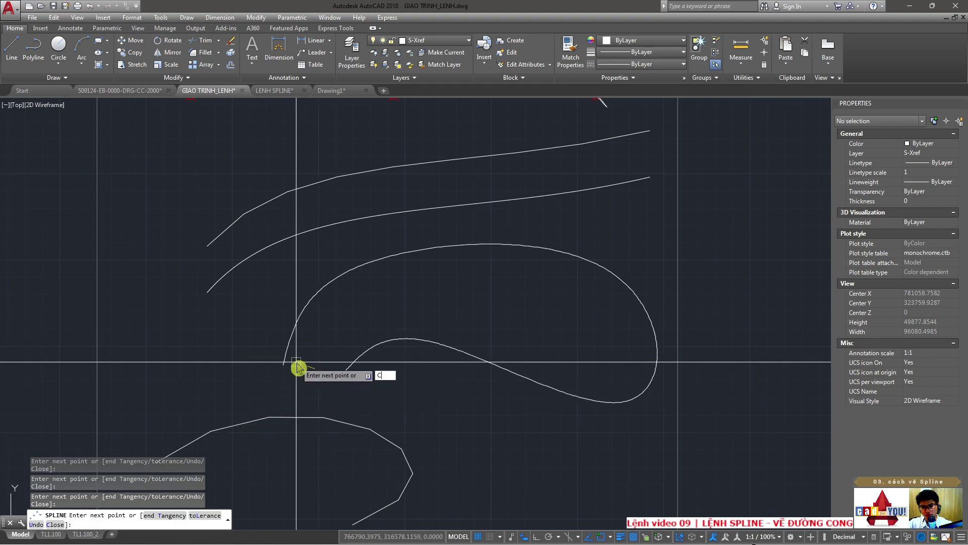
key(Return)
- Select the closed spline to confirm 7 fit points and degree 3 in Properties
click(328, 381)
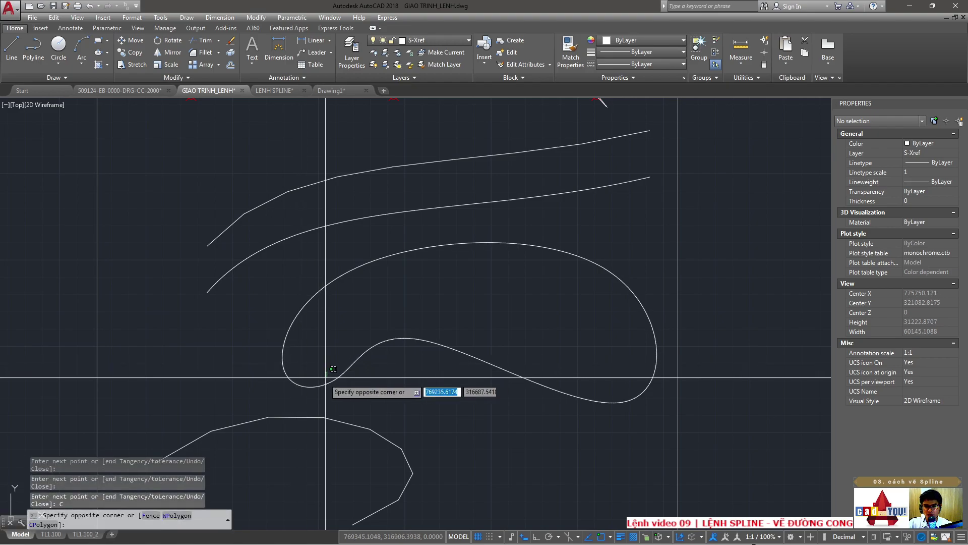
click(295, 367)
click(279, 352)
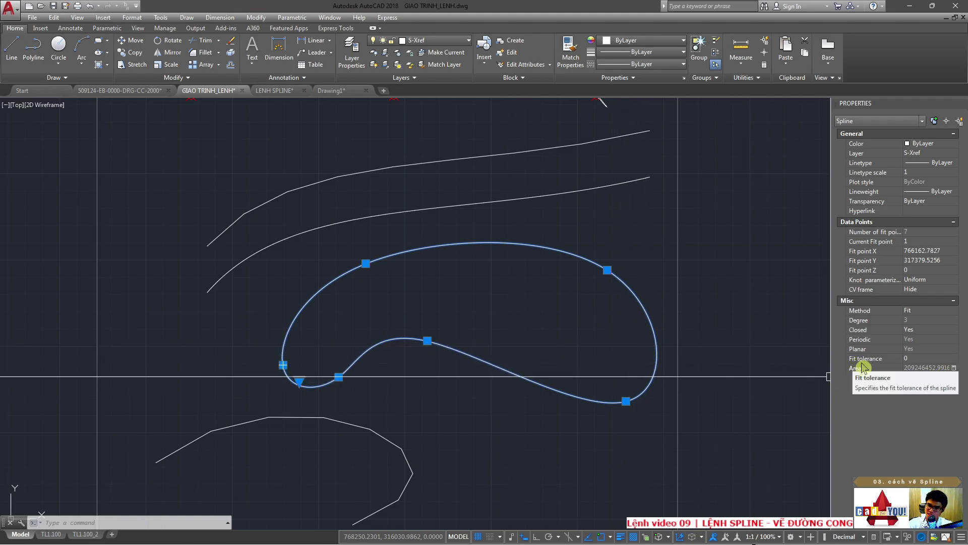
- Select the upper wave spline and read its Fit tolerance in Properties
scroll(464, 368, down, 4)
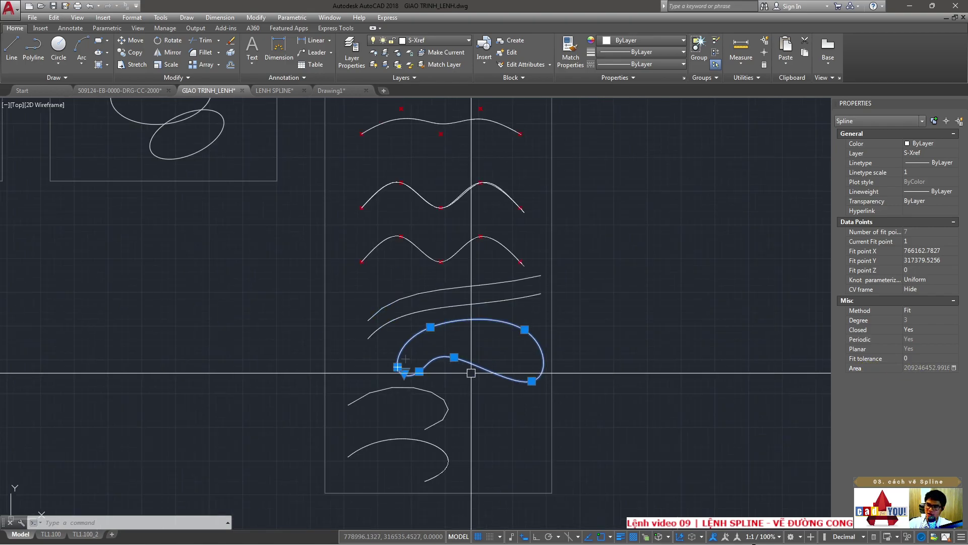
key(Escape)
click(444, 321)
scroll(444, 321, up, 4)
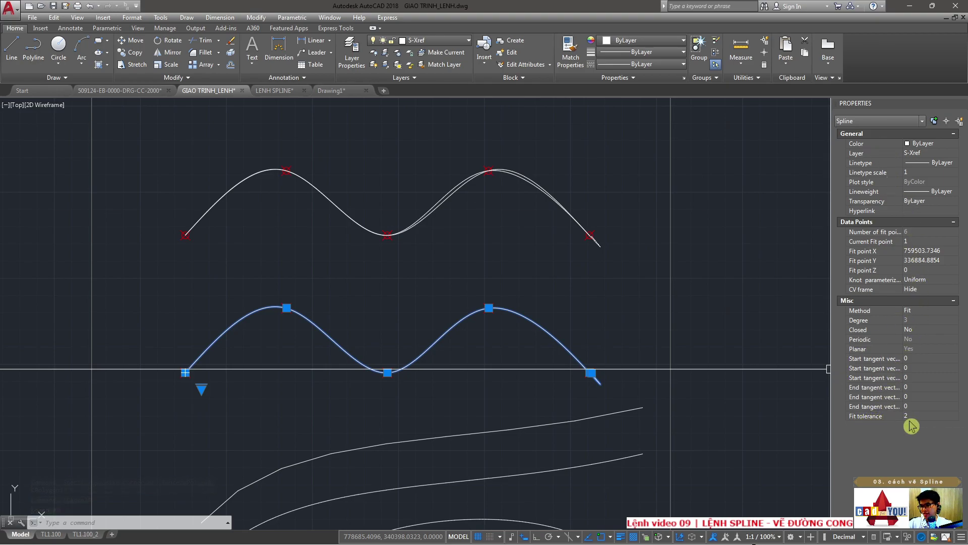
key(Escape)
- Zoom and pan across the VIDEO 09 SPLINE panel to compare the wave splines
scroll(635, 302, down, 2)
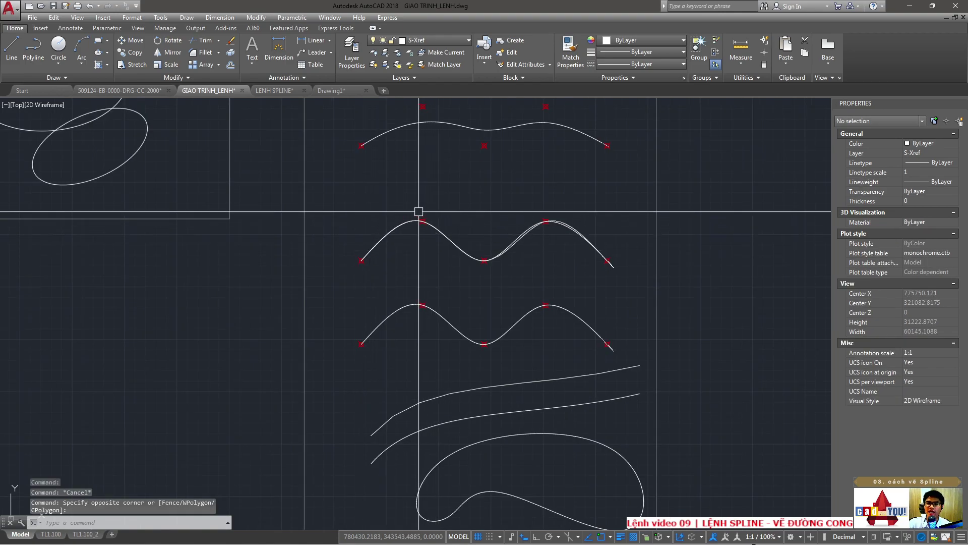
scroll(446, 254, down, 5)
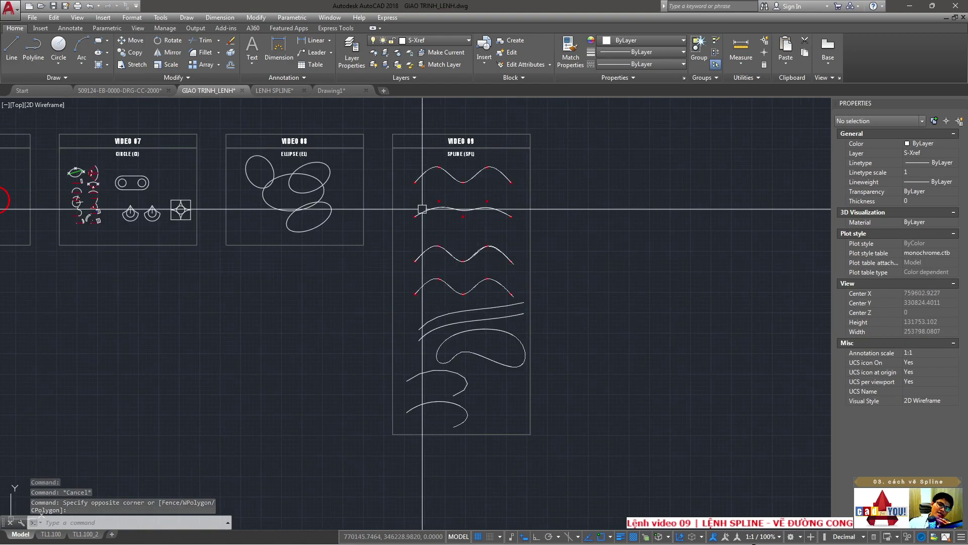
scroll(447, 96, up, 1)
scroll(443, 244, up, 3)
scroll(481, 231, up, 3)
scroll(481, 232, up, 2)
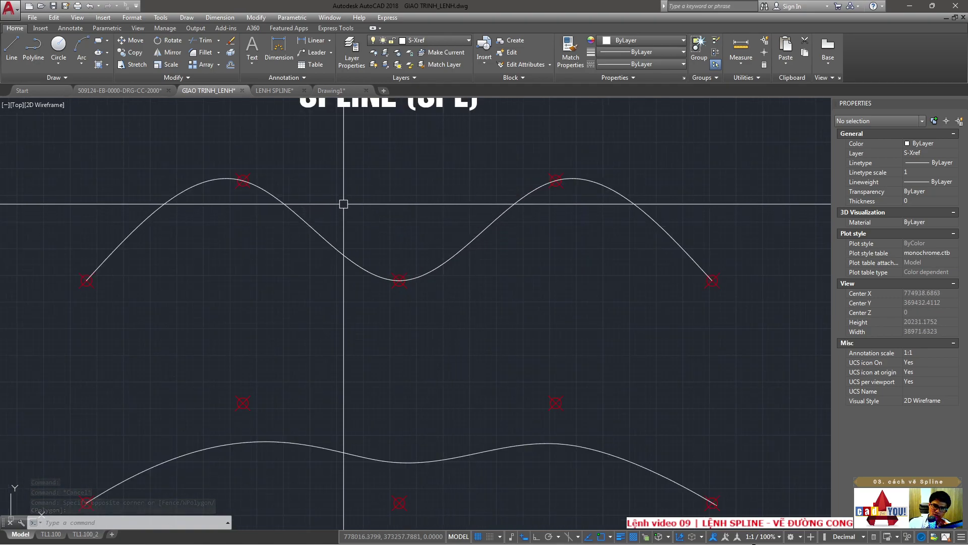
middle_drag(341, 204, 392, 225)
scroll(352, 210, down, 4)
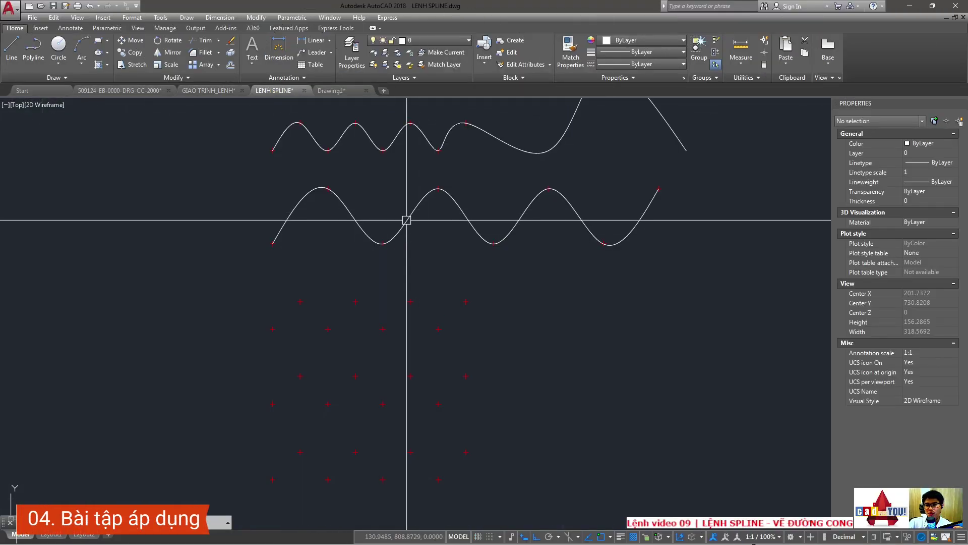
- Erase the star hatch from the column in LENH SPLINE
scroll(320, 313, up, 10)
scroll(313, 259, up, 5)
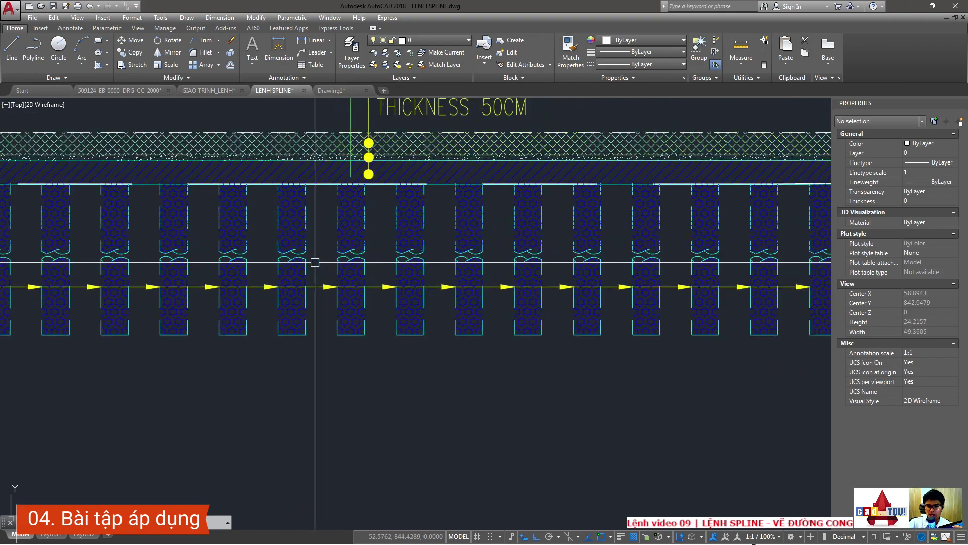
scroll(435, 187, down, 6)
scroll(389, 335, up, 5)
scroll(407, 402, up, 5)
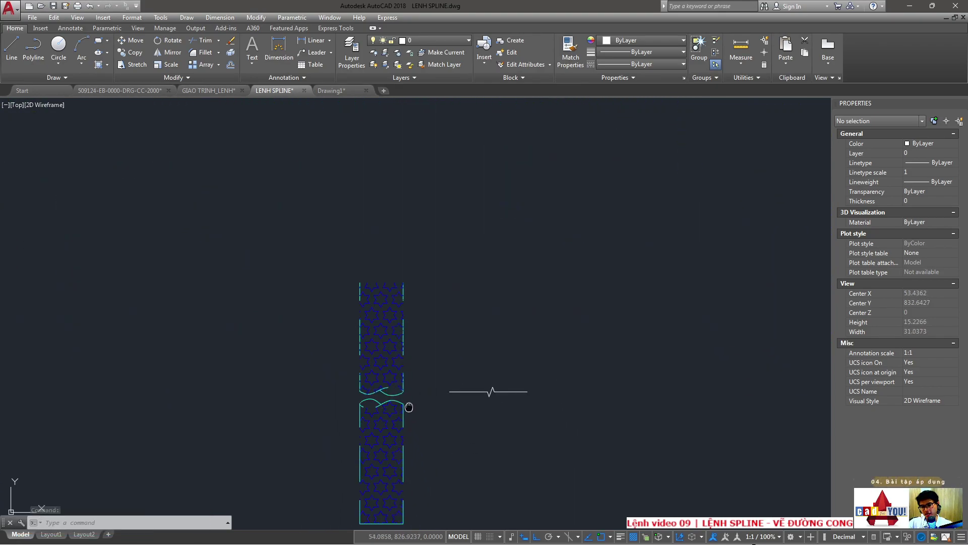
scroll(391, 395, up, 4)
click(385, 349)
scroll(384, 349, down, 6)
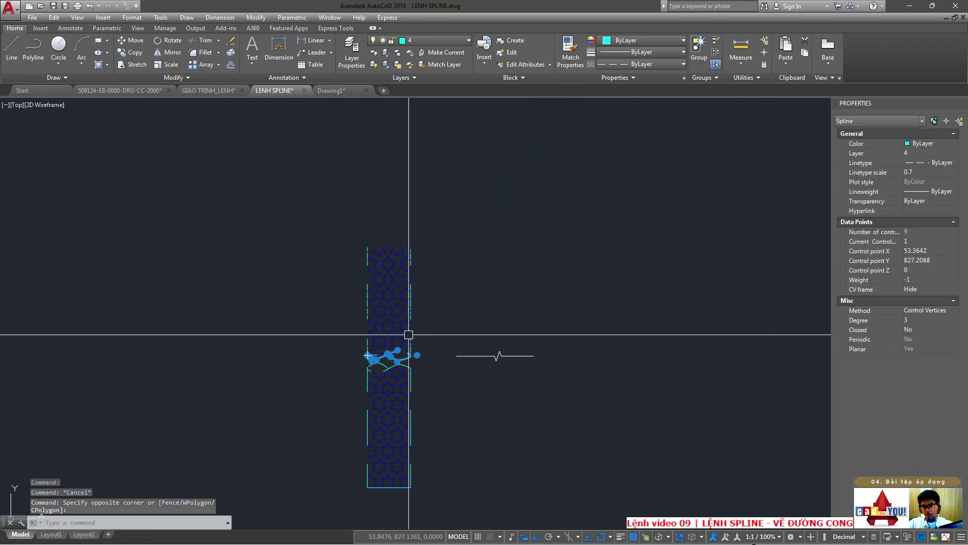
click(371, 255)
key(Escape)
key(Escape)
click(369, 248)
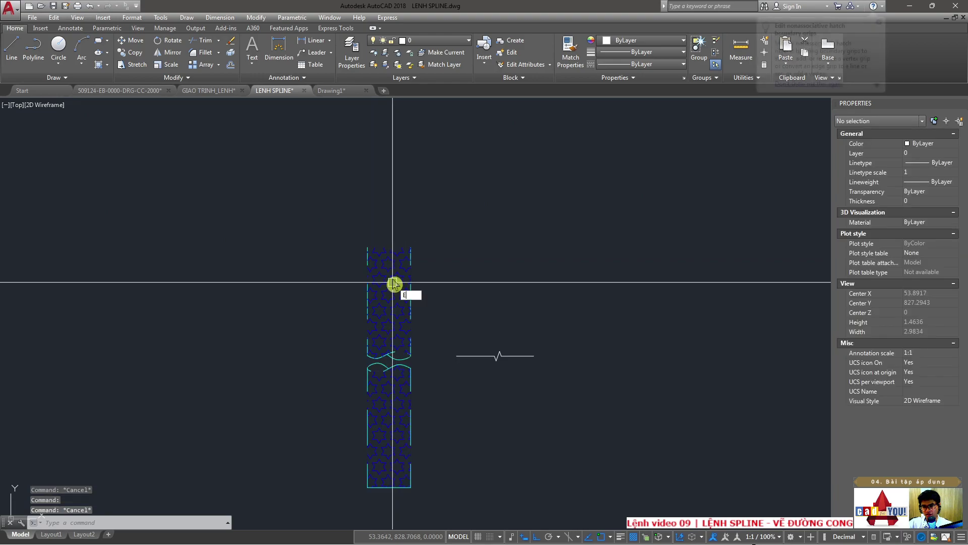
key(Delete)
- Start copying the column's side lines from the spline end, then cancel the copy
scroll(385, 360, up, 2)
click(371, 311)
click(439, 303)
click(425, 346)
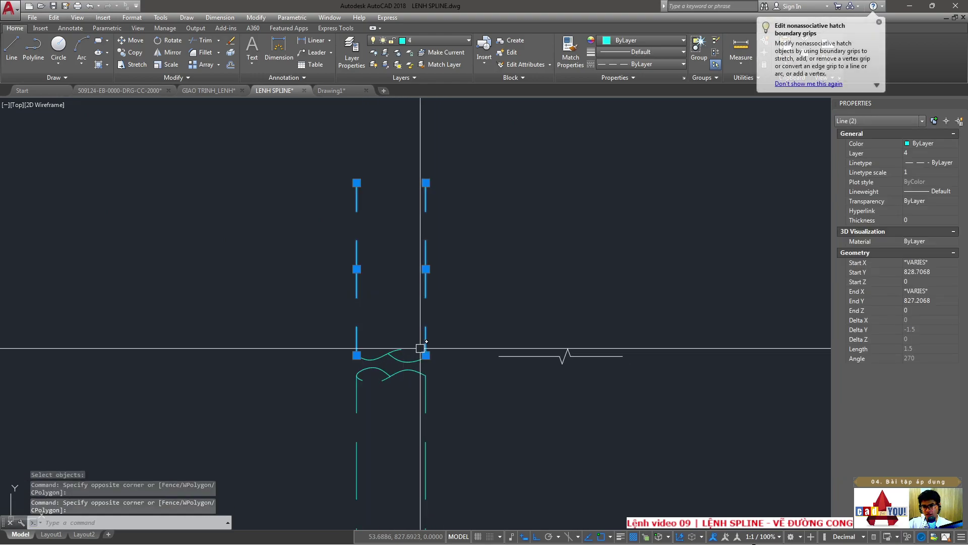
scroll(341, 423, down, 2)
text(c)
key(Return)
click(438, 376)
mouse_move(287, 413)
middle_down()
mouse_move(274, 328)
mouse_move(314, 328)
middle_up()
key(Escape)
- Inspect the wavy column spline, then start a new SPLINE at the creation-method prompt
scroll(564, 267, up, 3)
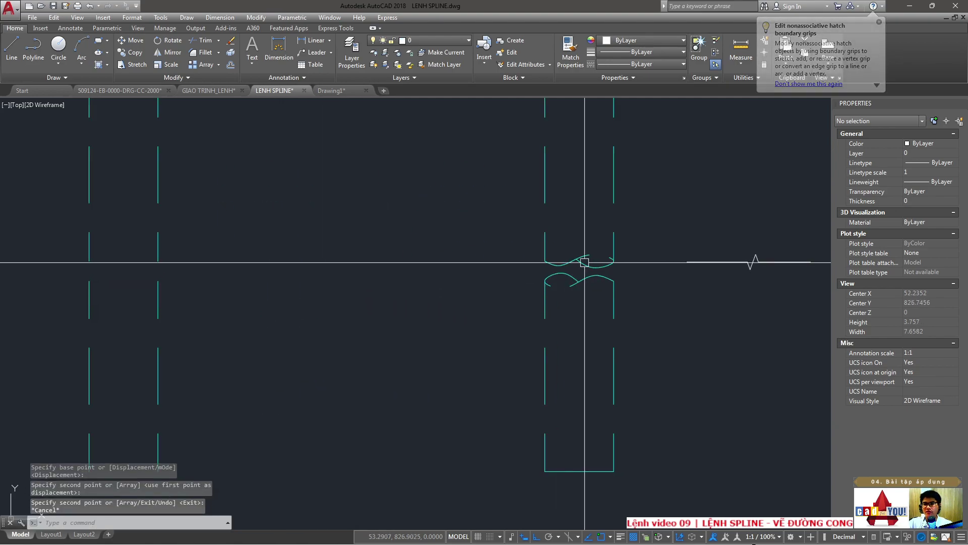
click(583, 263)
scroll(622, 272, up, 2)
middle_drag(622, 271, 410, 328)
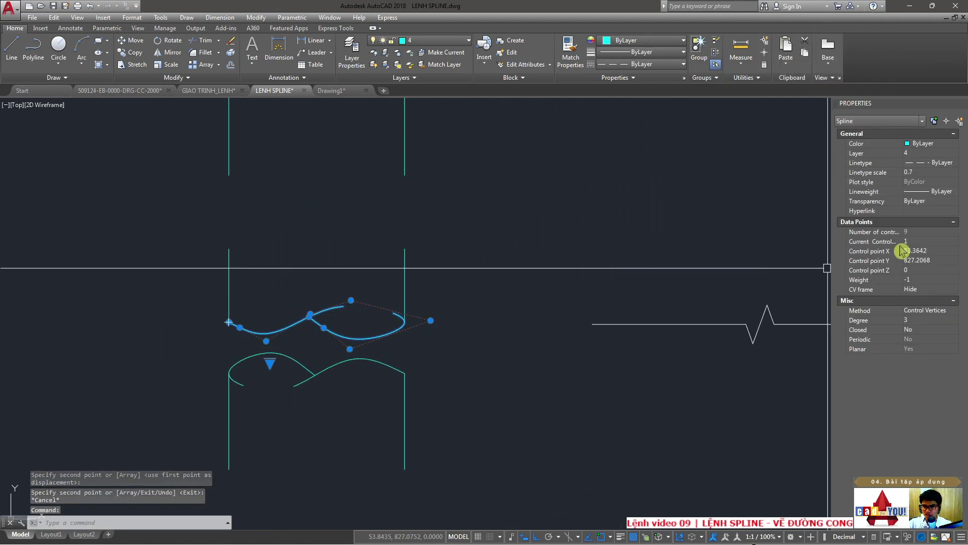
scroll(706, 227, down, 5)
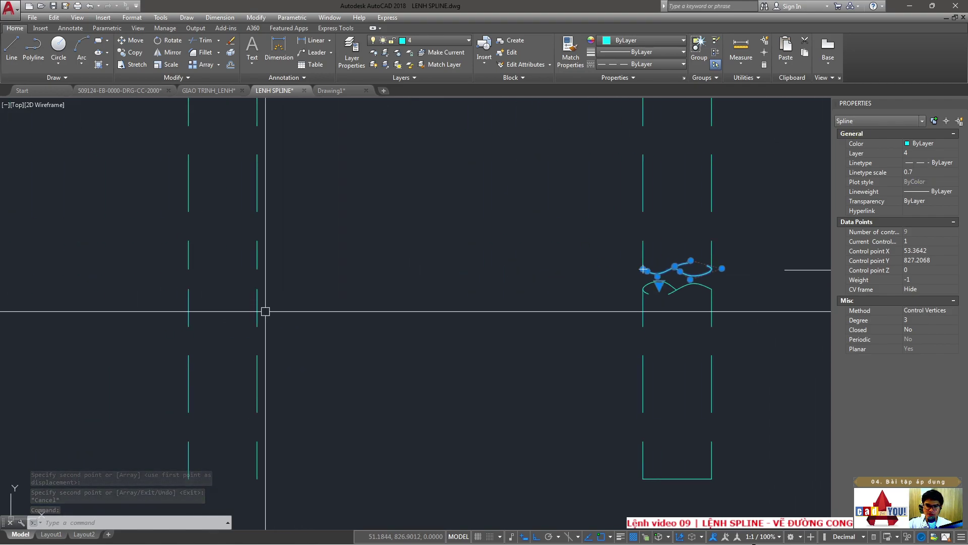
key(Escape)
text(SPLINE)
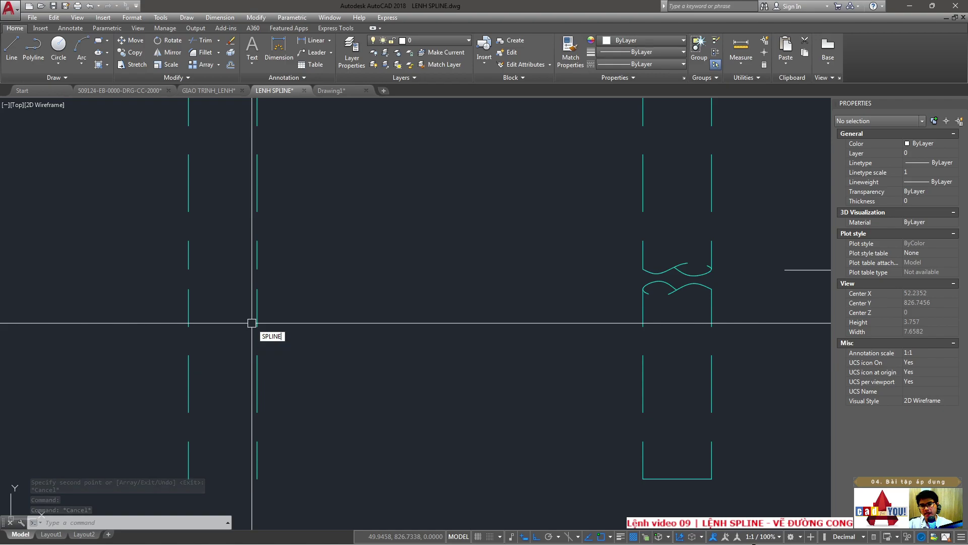
key(Return)
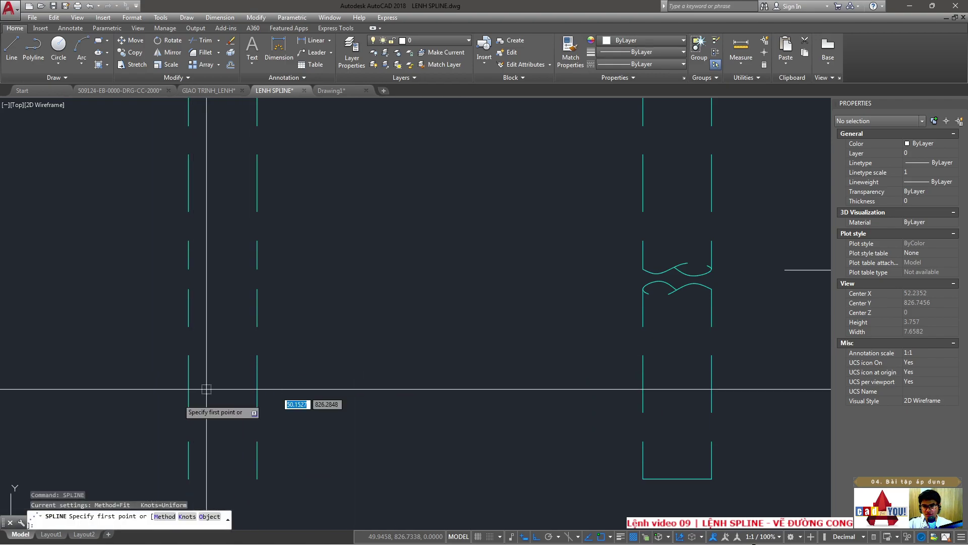
click(164, 516)
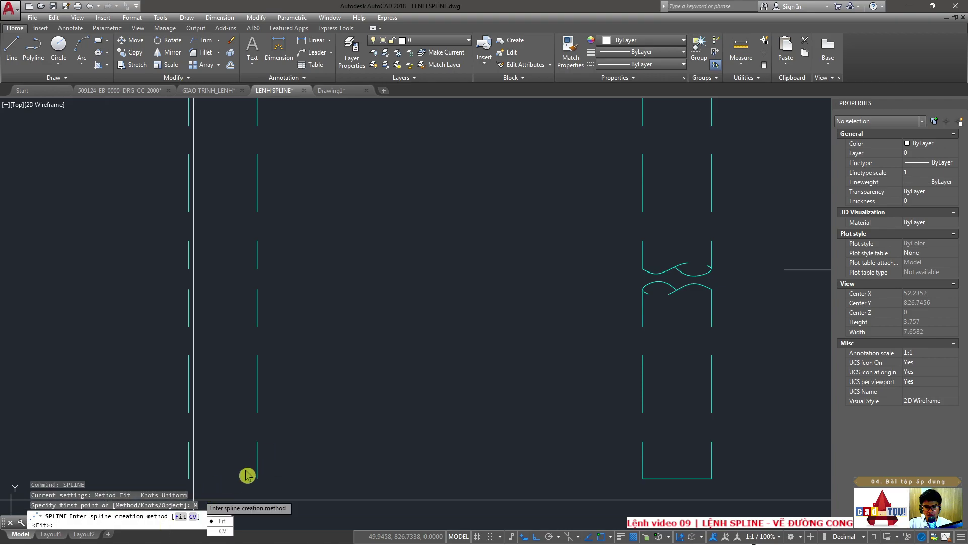
- Draw a Fit-method spline from the left dashed line that loops back near the right line
click(220, 522)
click(188, 327)
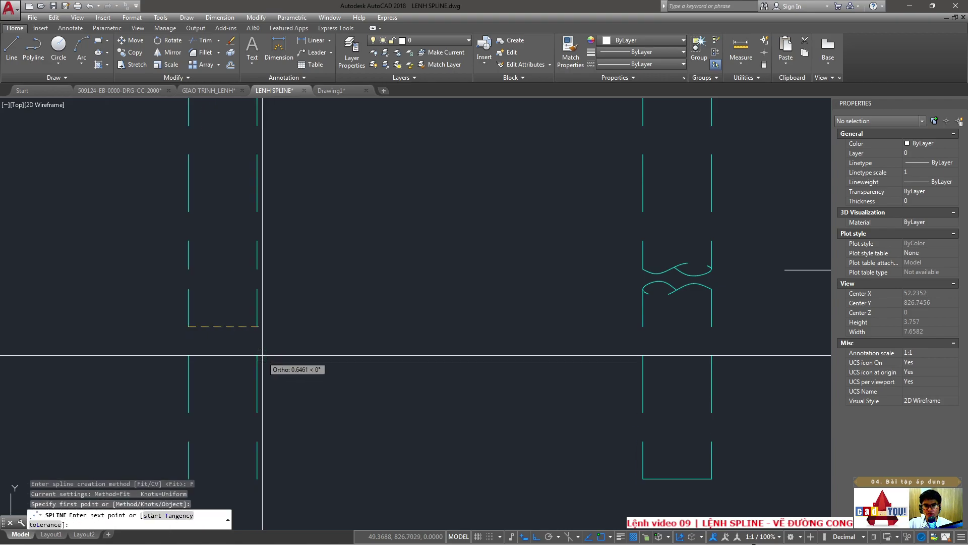
mouse_move(259, 353)
middle_down()
mouse_move(334, 324)
mouse_move(259, 315)
middle_up()
scroll(320, 346, up, 2)
scroll(225, 323, down, 2)
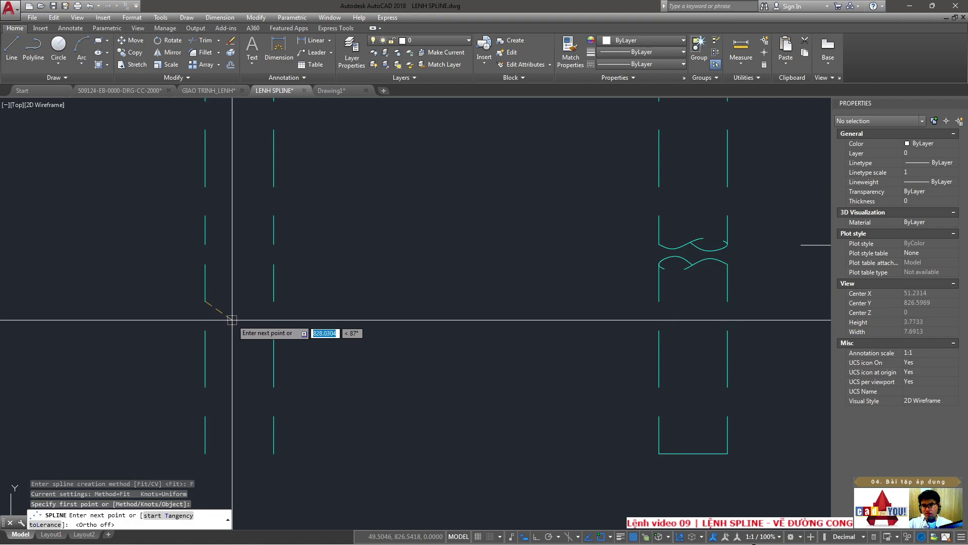
click(224, 311)
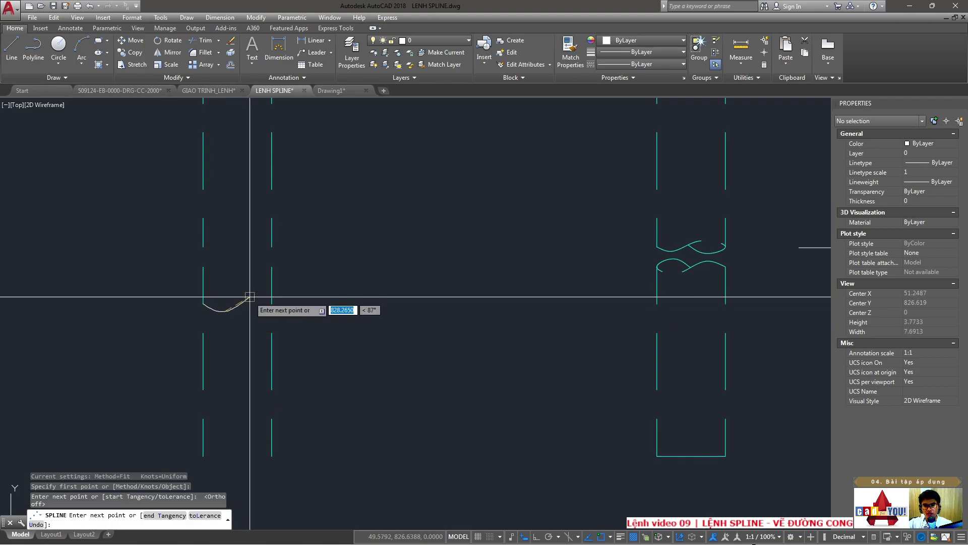
click(256, 294)
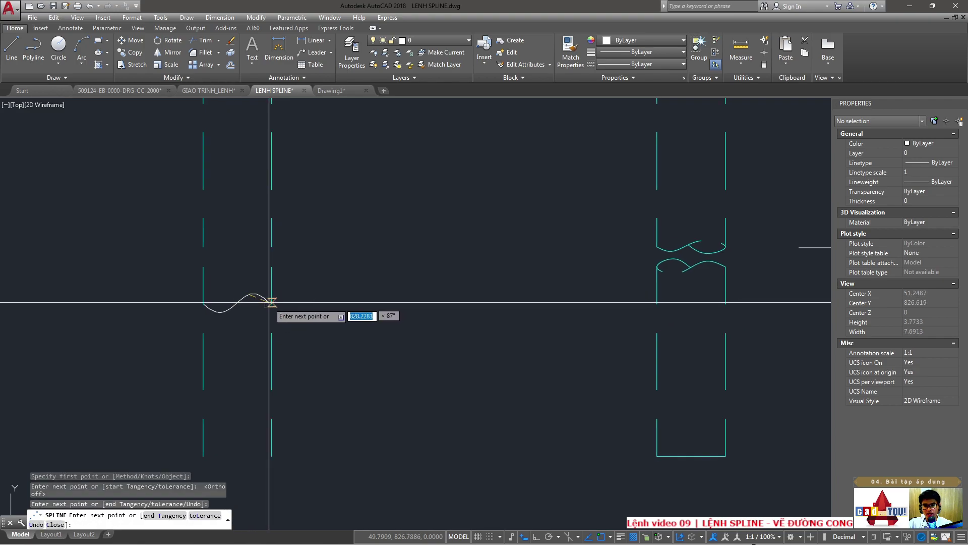
click(270, 303)
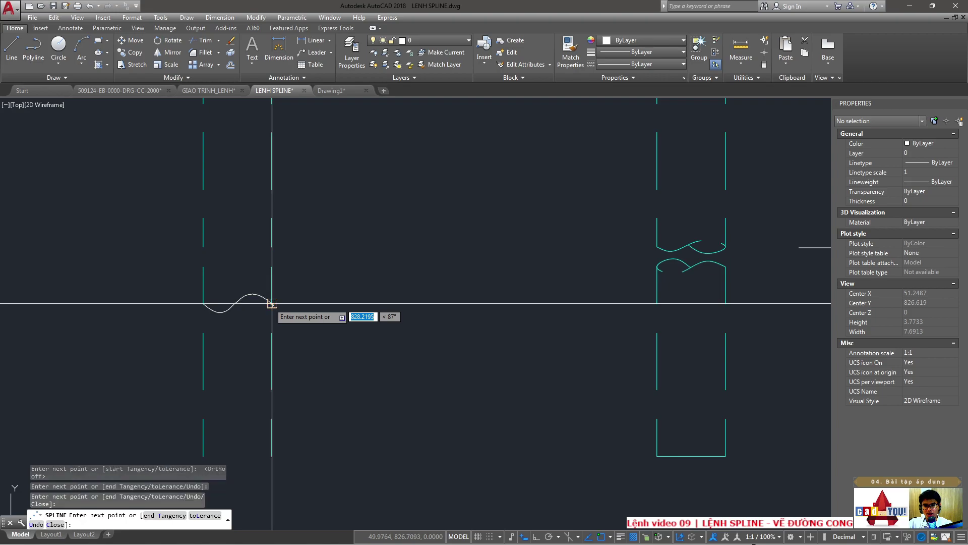
click(248, 314)
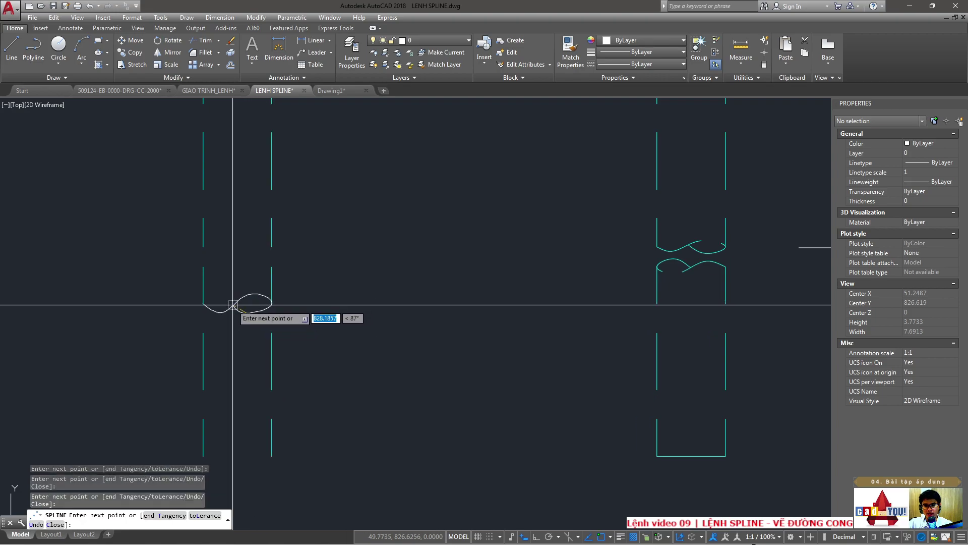
key(Return)
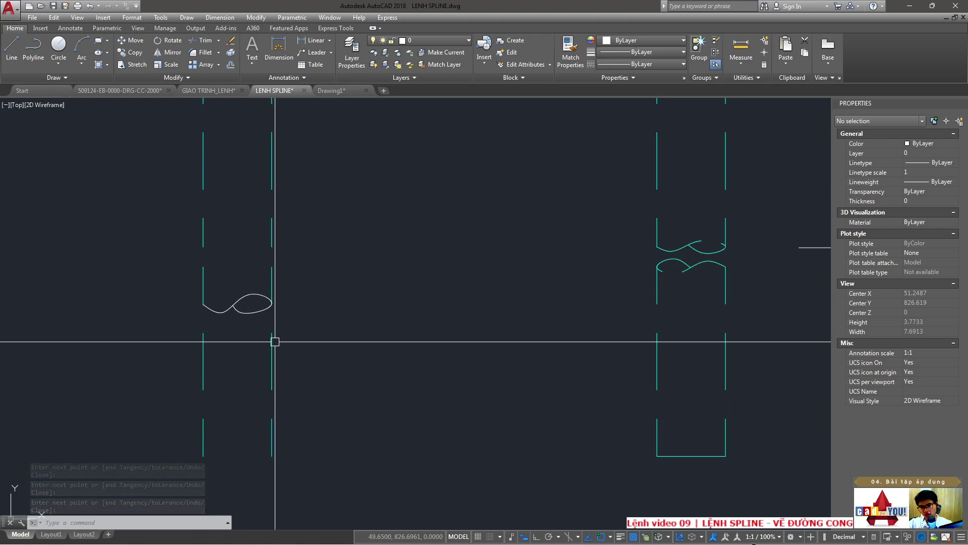
- Mirror the looped spline across a horizontal line, keeping the original
text(mi)
key(Return)
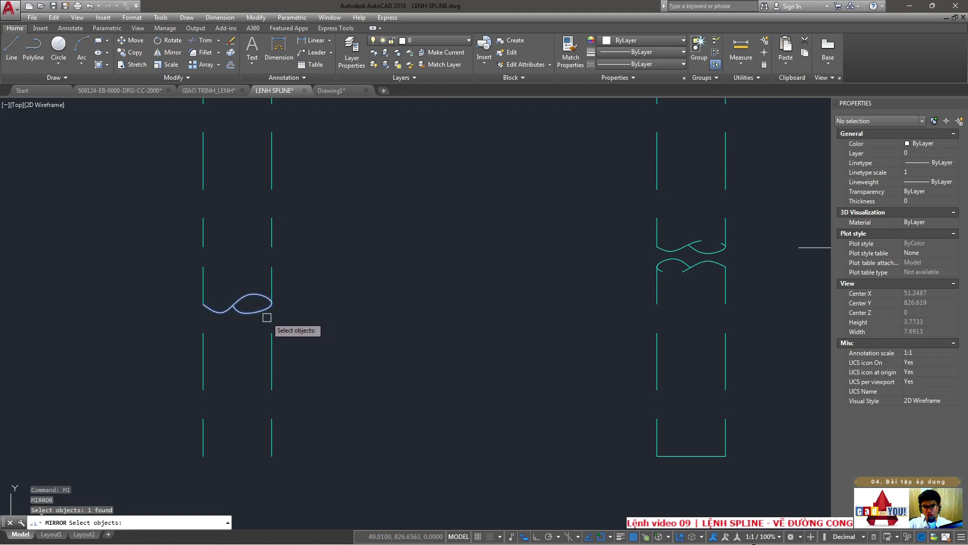
key(Return)
click(266, 338)
click(204, 337)
key(Return)
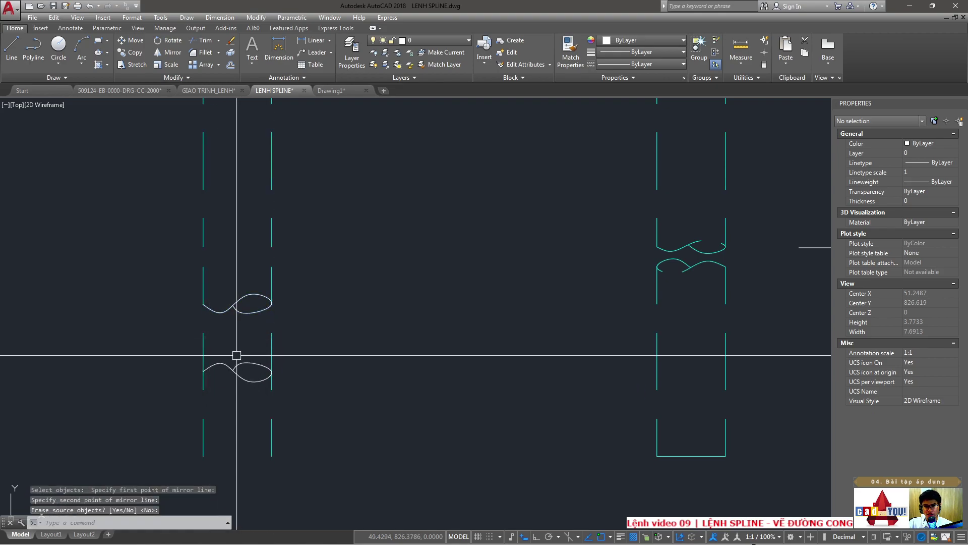
- Mirror the lower spline copy across a vertical line, keeping the source
key(Return)
click(248, 366)
key(Return)
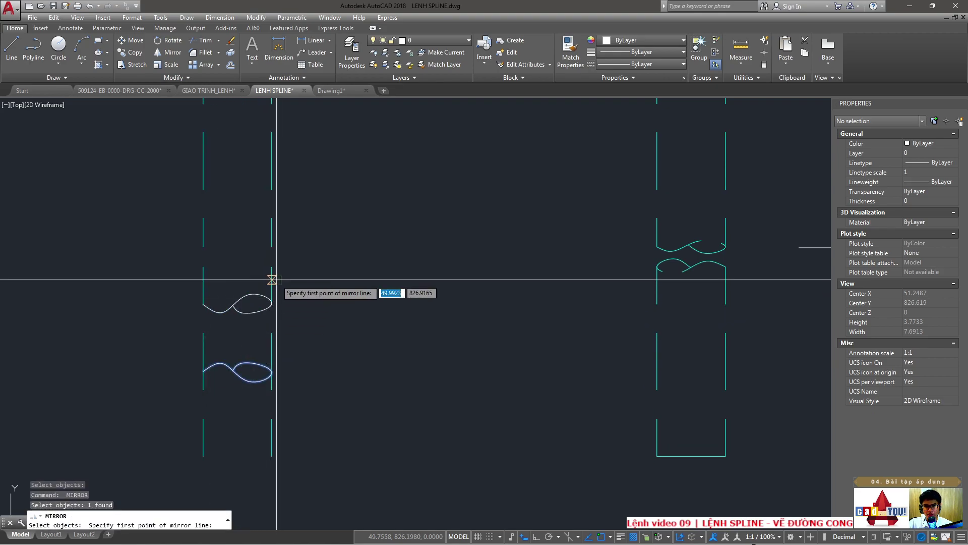
click(272, 279)
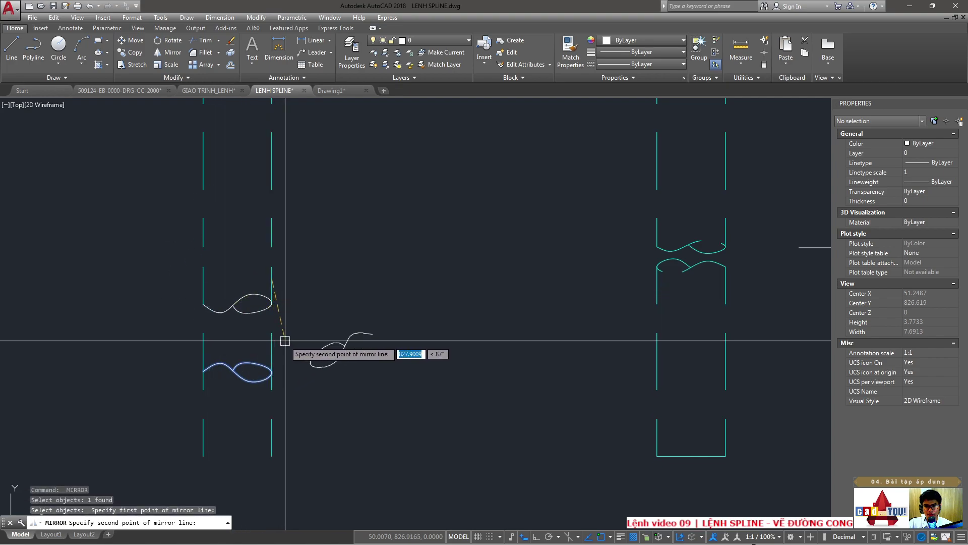
click(271, 347)
key(Return)
- Begin moving the right-hand spline copy, then abandon that move
click(252, 381)
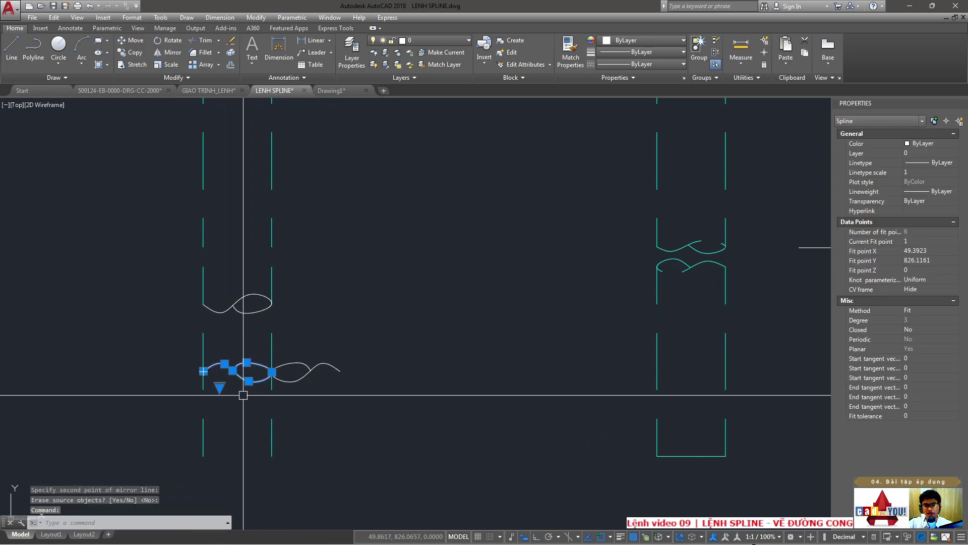
key(Escape)
text(m)
key(Return)
click(323, 367)
key(Return)
click(272, 371)
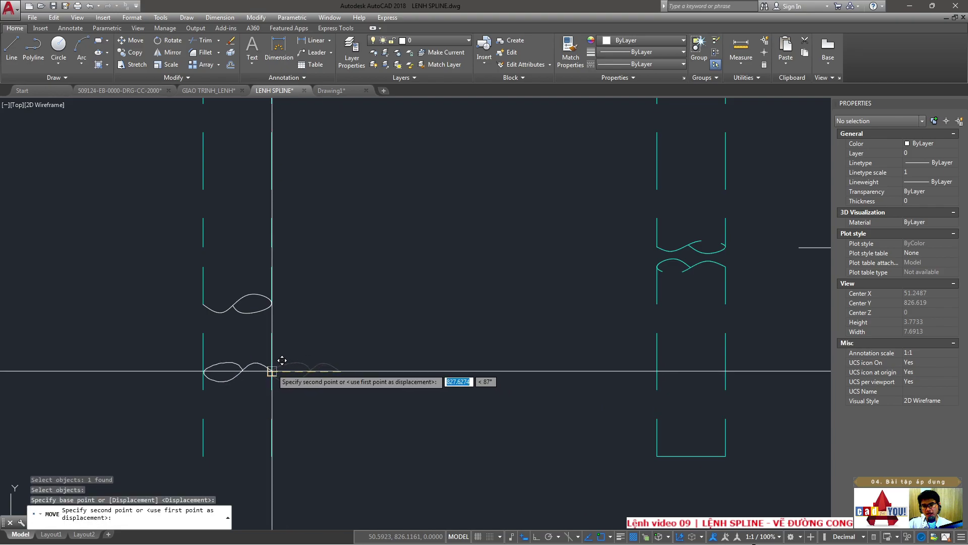
key(Escape)
- Move the lower spline straight up with Ortho so it sits just beneath the upper one
key(Return)
click(270, 384)
key(Return)
click(323, 344)
key(F8)
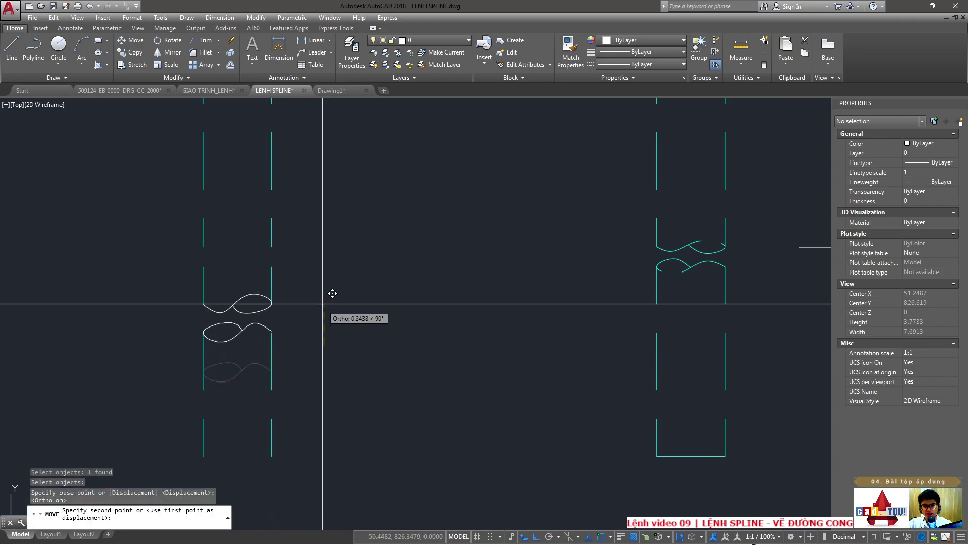
click(322, 305)
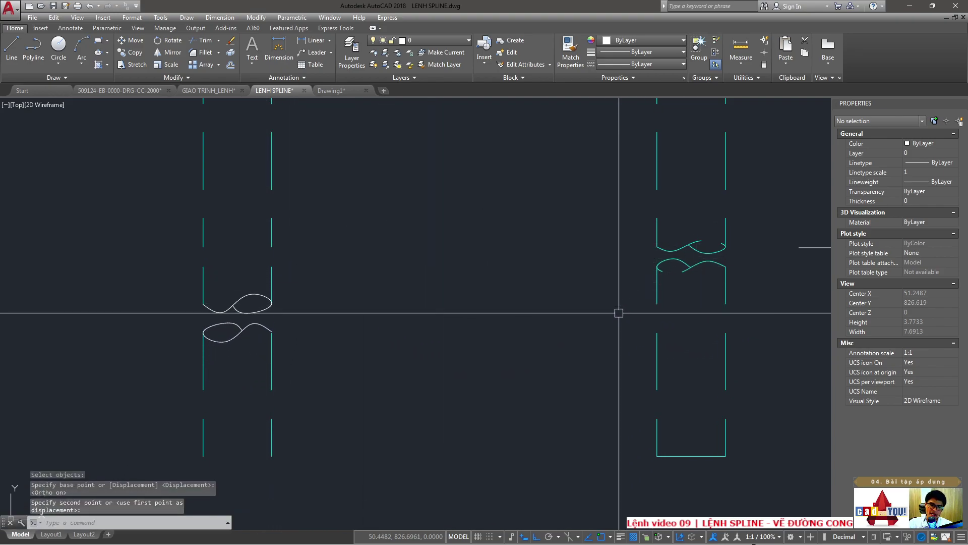
- Zoom and window-select around the spline pair to check its placement, cancelling each selection
scroll(267, 325, down, 2)
scroll(318, 324, up, 2)
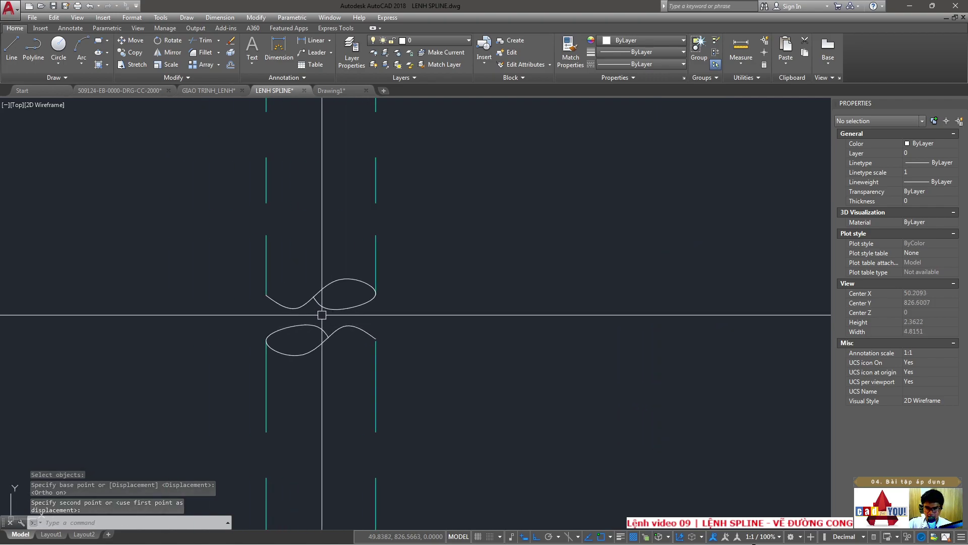
scroll(346, 294, up, 2)
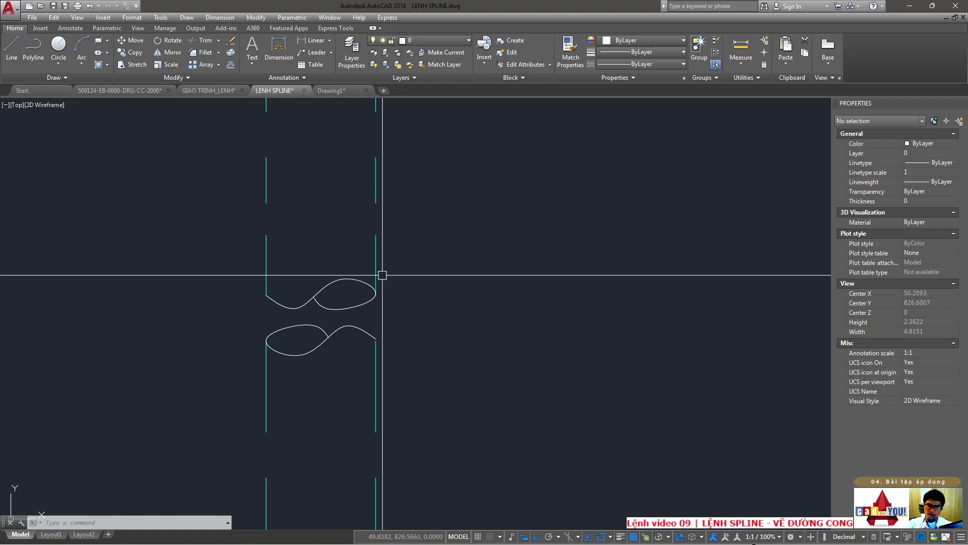
click(363, 283)
key(Escape)
scroll(333, 287, down, 2)
scroll(318, 305, up, 3)
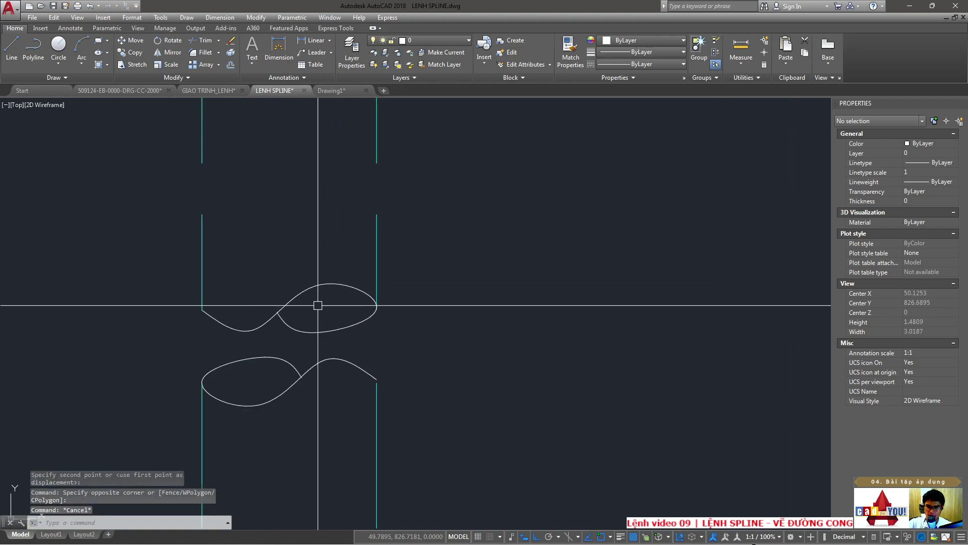
click(318, 305)
click(283, 312)
key(Escape)
scroll(282, 299, down, 4)
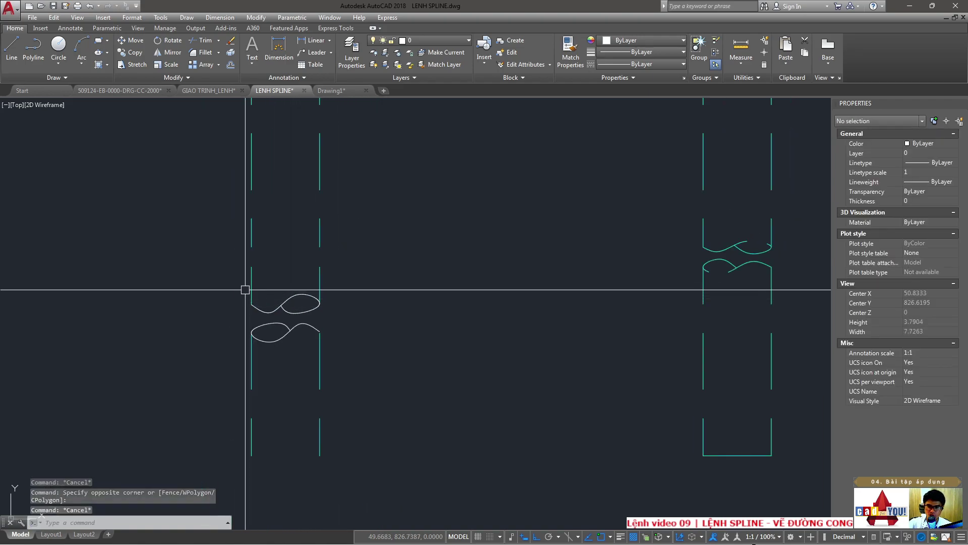
click(212, 274)
click(357, 368)
key(Escape)
scroll(292, 326, up, 2)
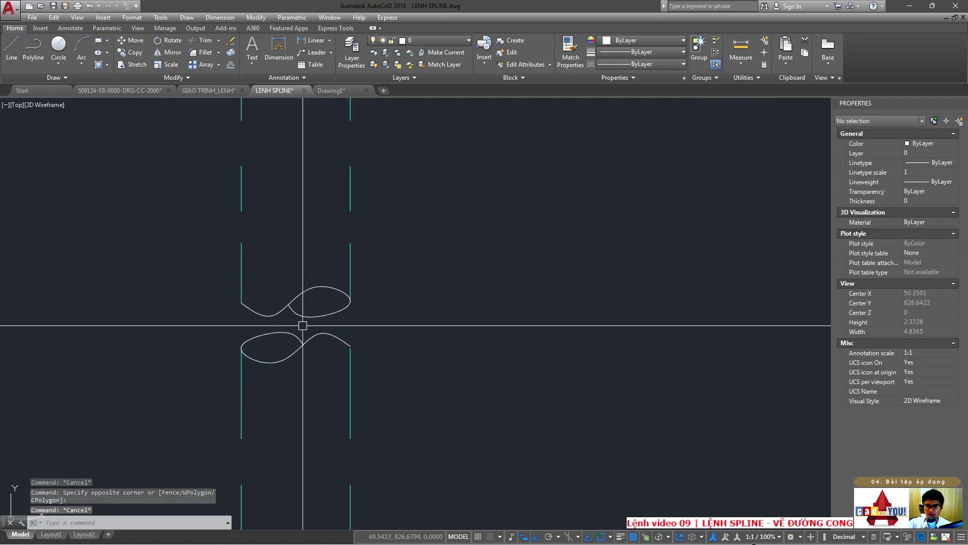
scroll(303, 325, up, 2)
- Copy the zigzag break-line symbol across the left teal lines
scroll(227, 323, down, 6)
key(Escape)
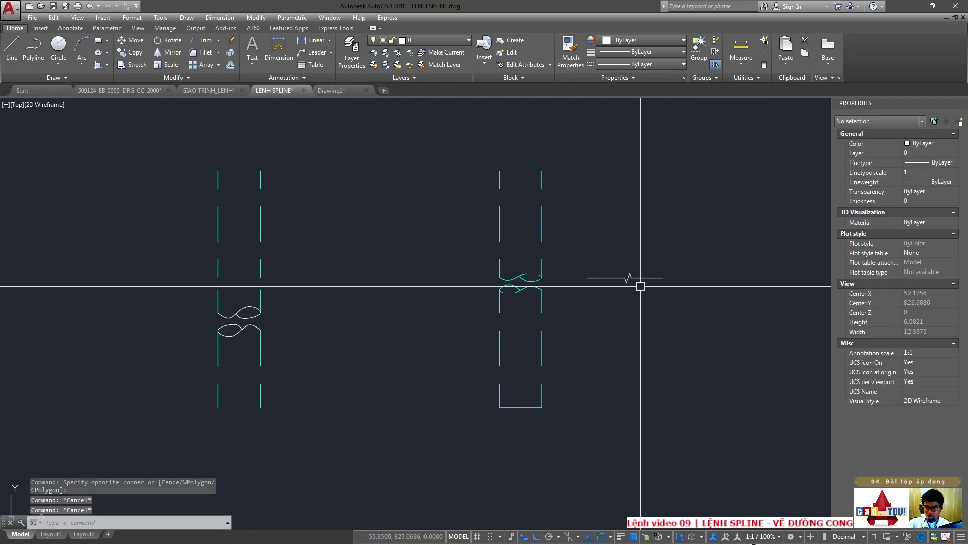
text(co)
key(Return)
click(648, 277)
key(Return)
scroll(432, 324, up, 3)
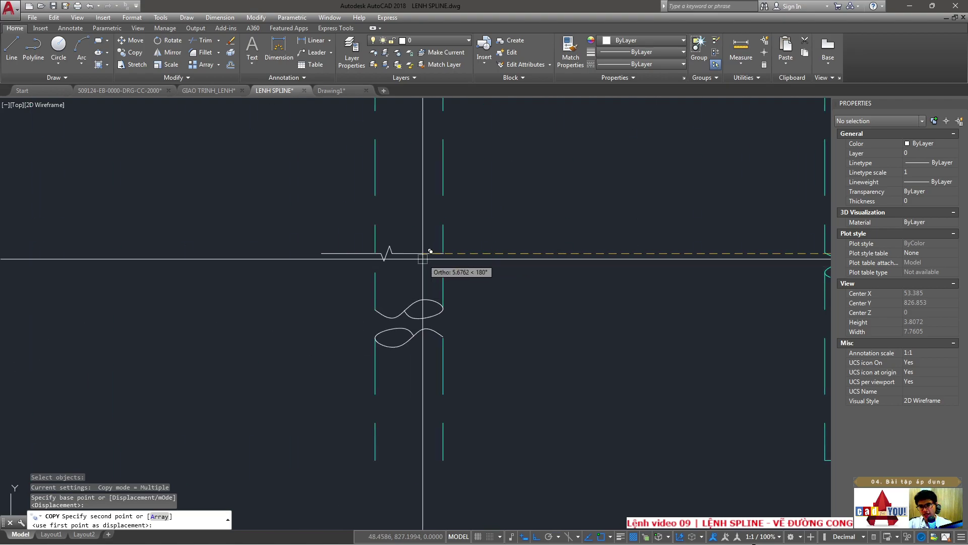
key(F8)
scroll(456, 255, up, 2)
click(428, 255)
key(Escape)
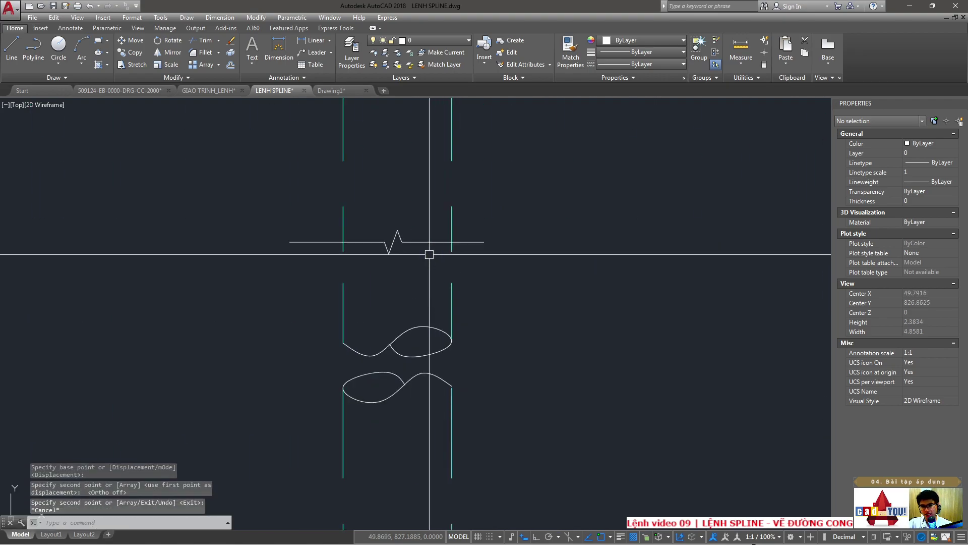
- Copy that break line again, placing the second one just above the first
text(co)
key(Return)
click(443, 242)
key(Return)
click(452, 237)
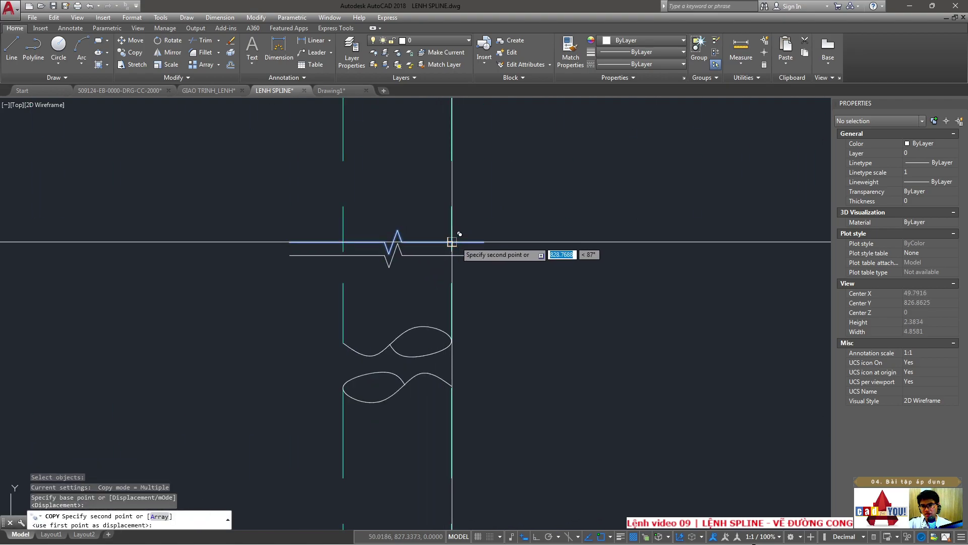
click(452, 242)
key(Escape)
- Window-select the teal lines and splines to check the break lines, then cancel
scroll(418, 277, up, 2)
middle_drag(385, 288, 350, 300)
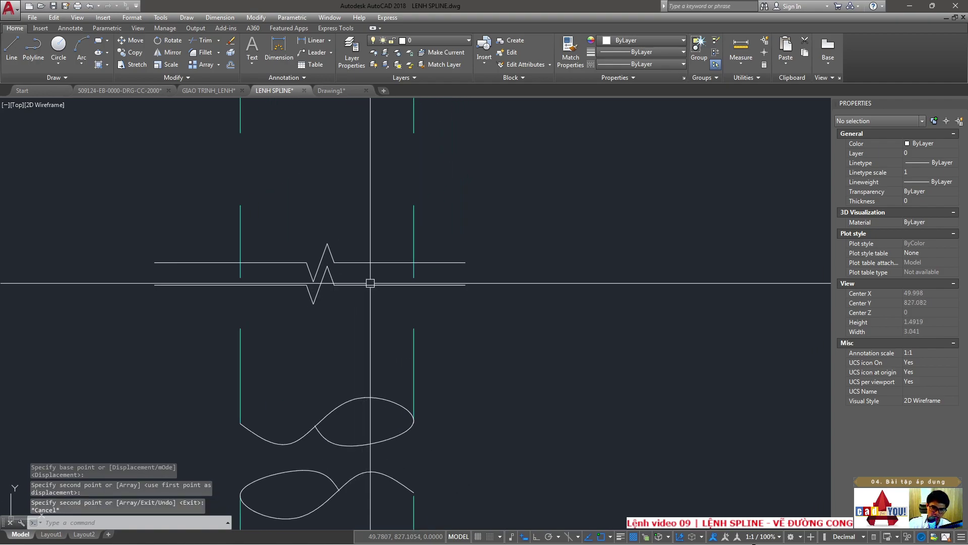
scroll(376, 287, down, 5)
click(394, 260)
click(312, 248)
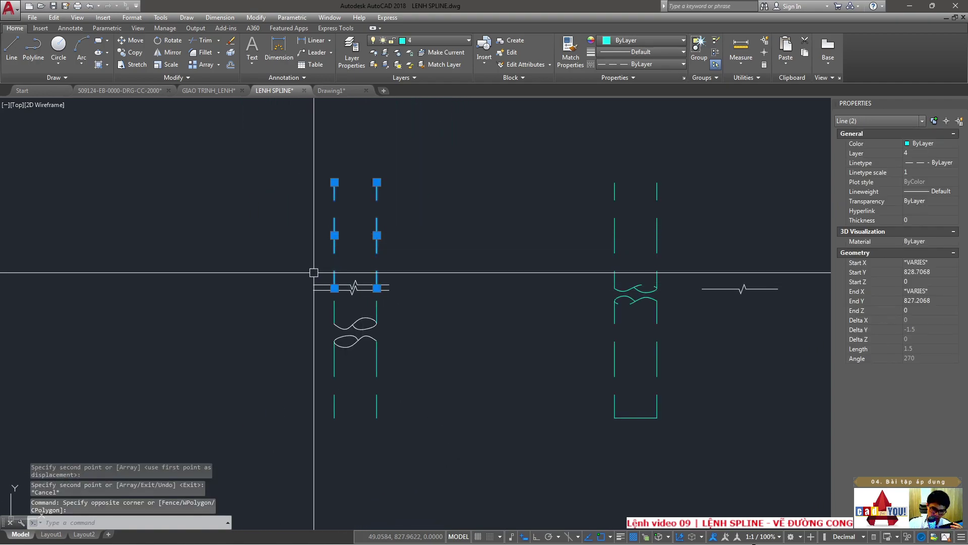
scroll(374, 325, up, 4)
click(399, 348)
click(218, 275)
key(Escape)
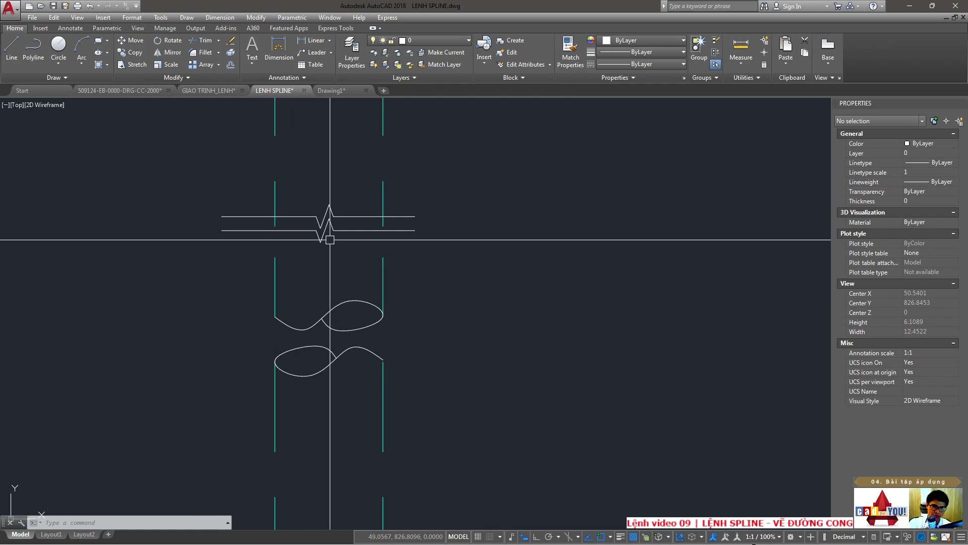
scroll(346, 296, down, 4)
scroll(347, 296, down, 10)
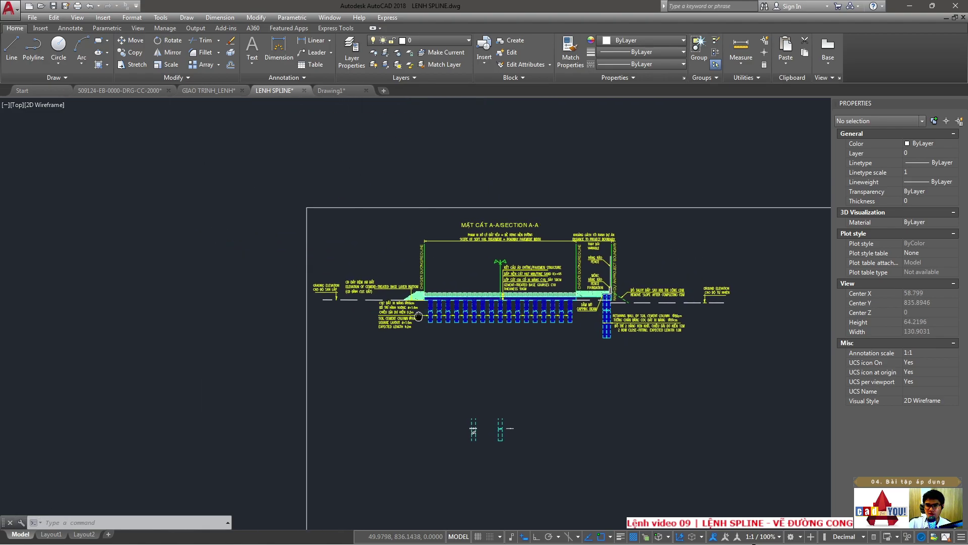
scroll(467, 262, down, 5)
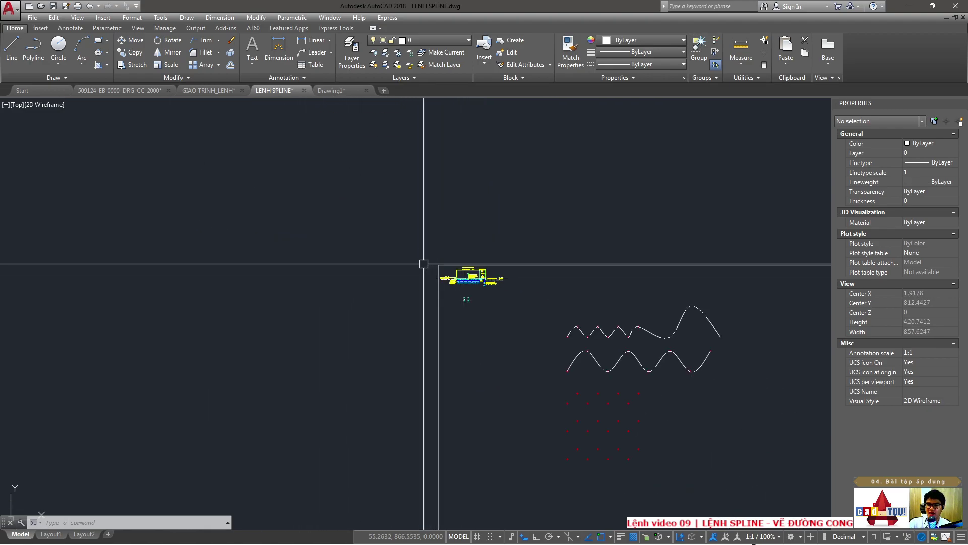
scroll(383, 233, down, 5)
scroll(307, 194, down, 6)
scroll(306, 195, up, 10)
scroll(338, 219, down, 2)
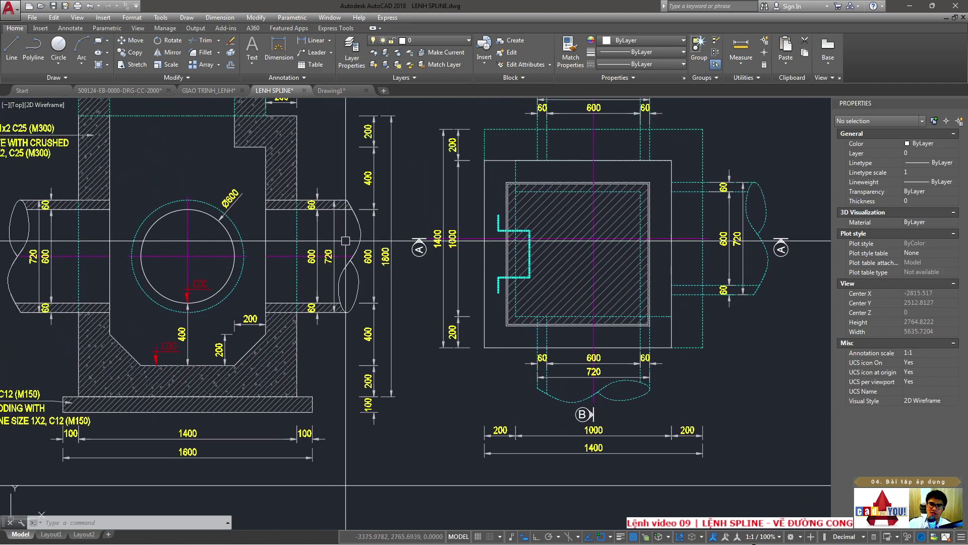
click(355, 219)
scroll(338, 219, up, 2)
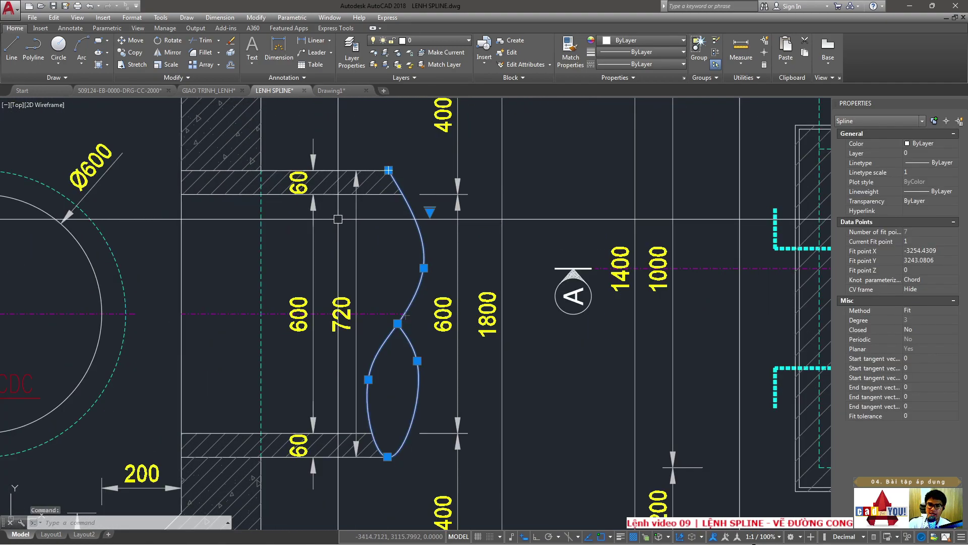
click(431, 213)
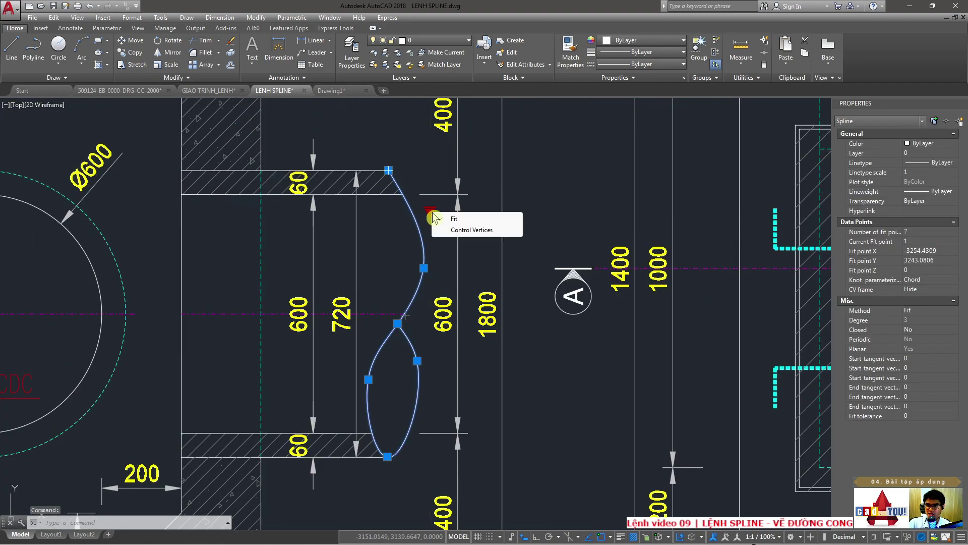
click(462, 230)
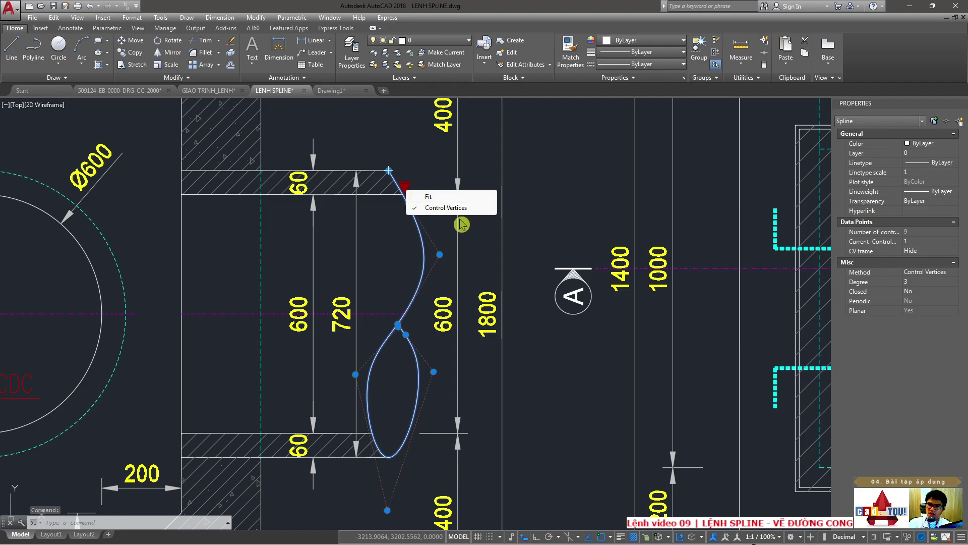
key(Escape)
key(Escape)
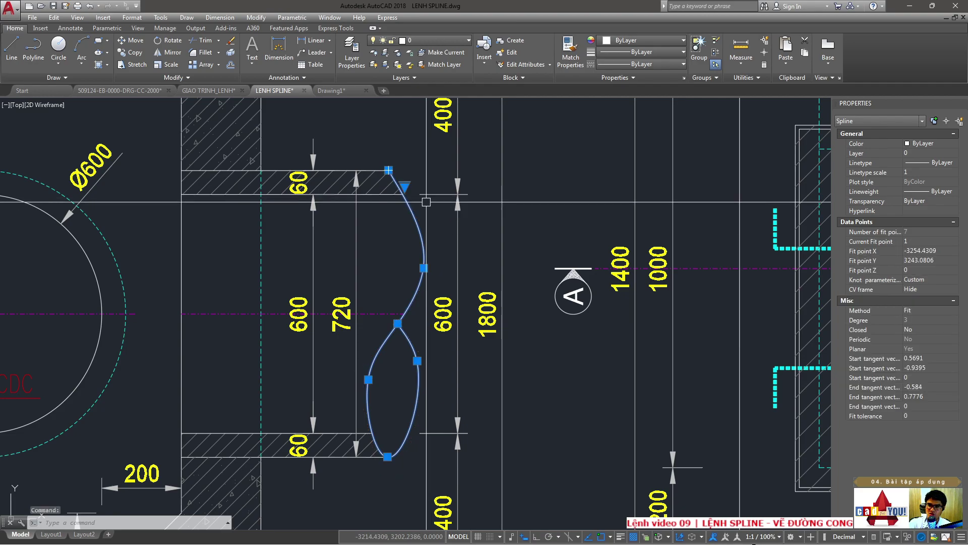
middle_drag(426, 202, 242, 225)
click(242, 226)
mouse_move(274, 359)
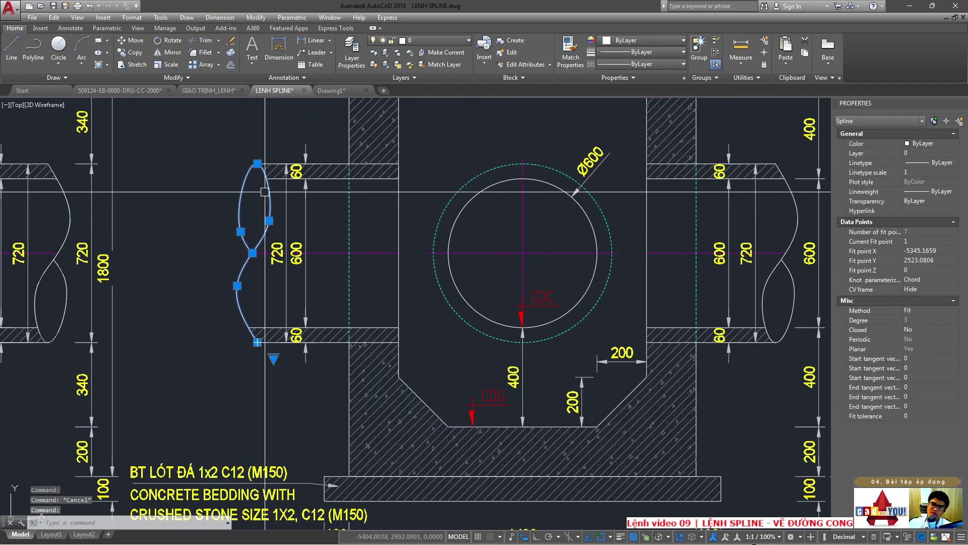
- Undo the recent view changes and zoom in on the sample break splines
key(ctrl+z)
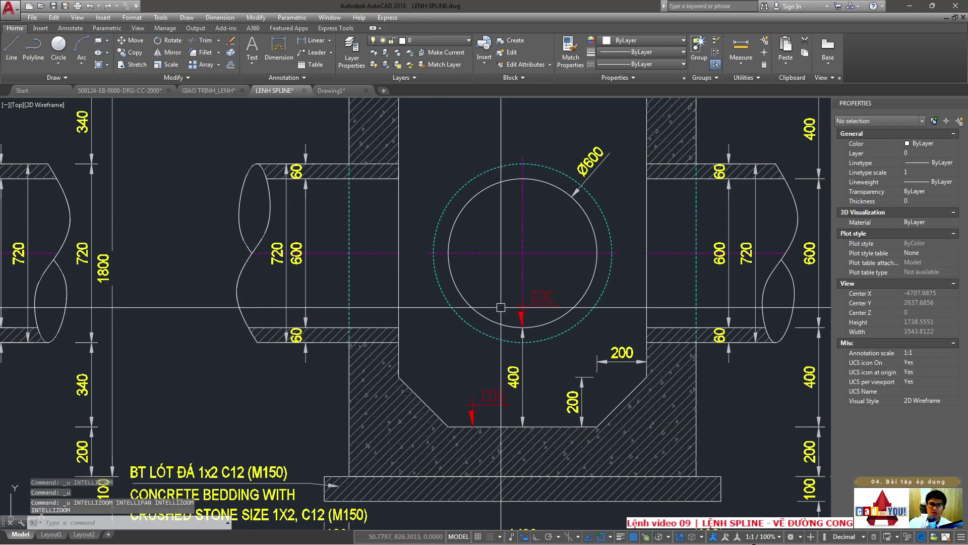
key(ctrl+z)
key(ctrl+z)
scroll(430, 281, up, 8)
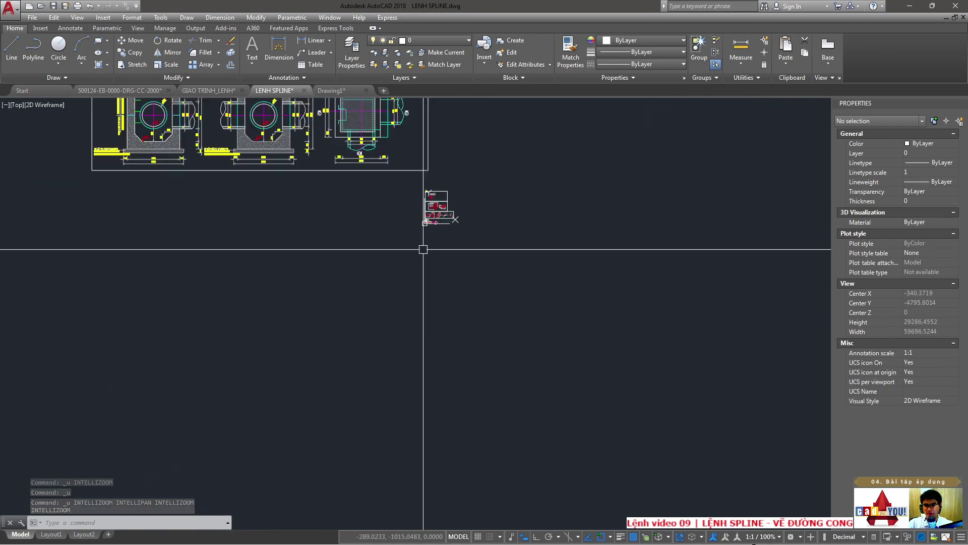
scroll(422, 254, up, 5)
scroll(471, 273, up, 5)
scroll(383, 191, up, 12)
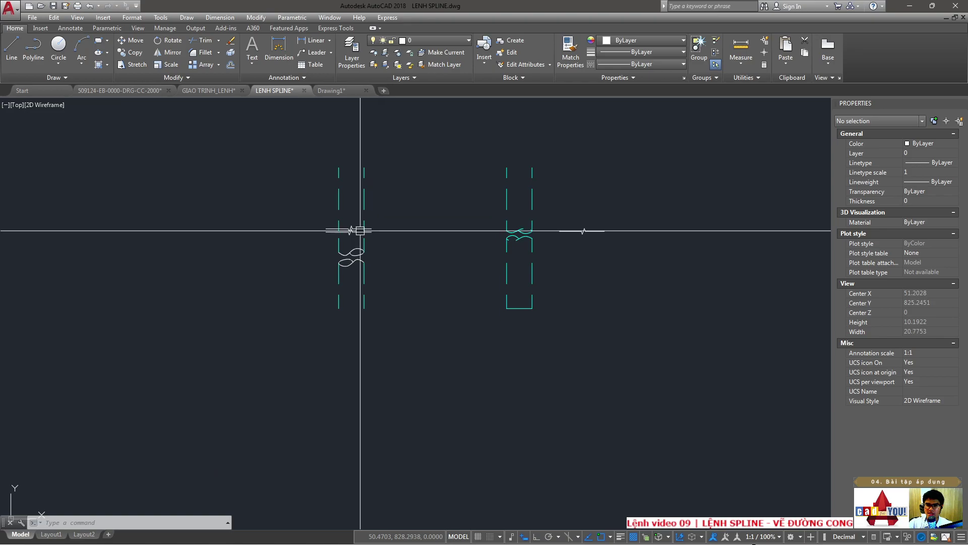
scroll(328, 303, up, 2)
scroll(323, 328, up, 3)
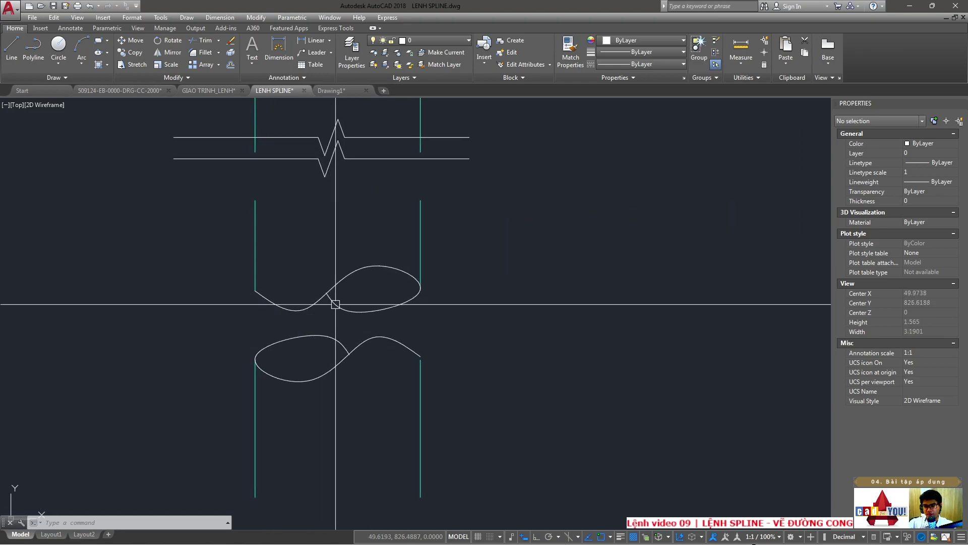
scroll(335, 302, up, 4)
scroll(414, 302, down, 2)
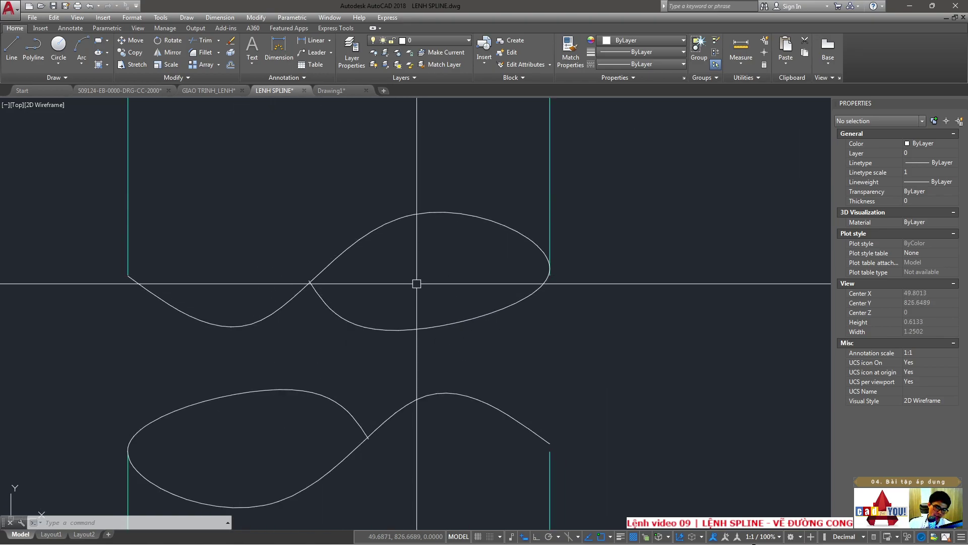
scroll(610, 279, down, 4)
scroll(417, 285, up, 1)
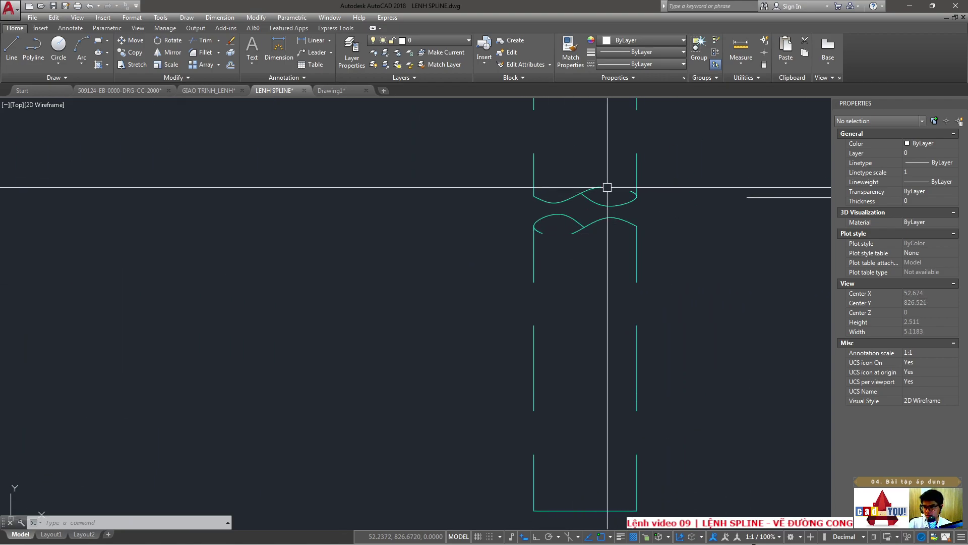
scroll(605, 191, down, 1)
middle_drag(204, 295, 350, 260)
scroll(351, 260, up, 4)
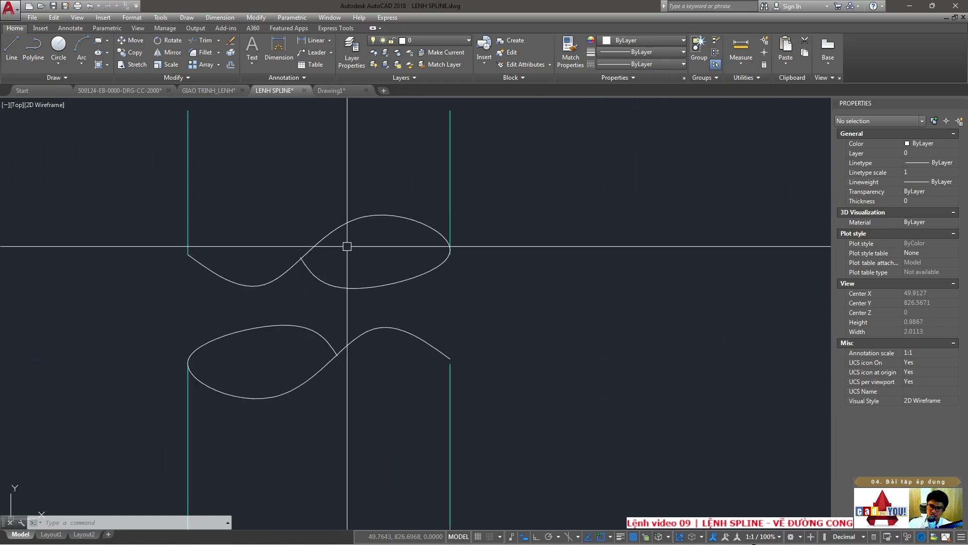
- Move the upper spline's fit points: top point lower, loop bottom further right, crossing point shifted
click(325, 237)
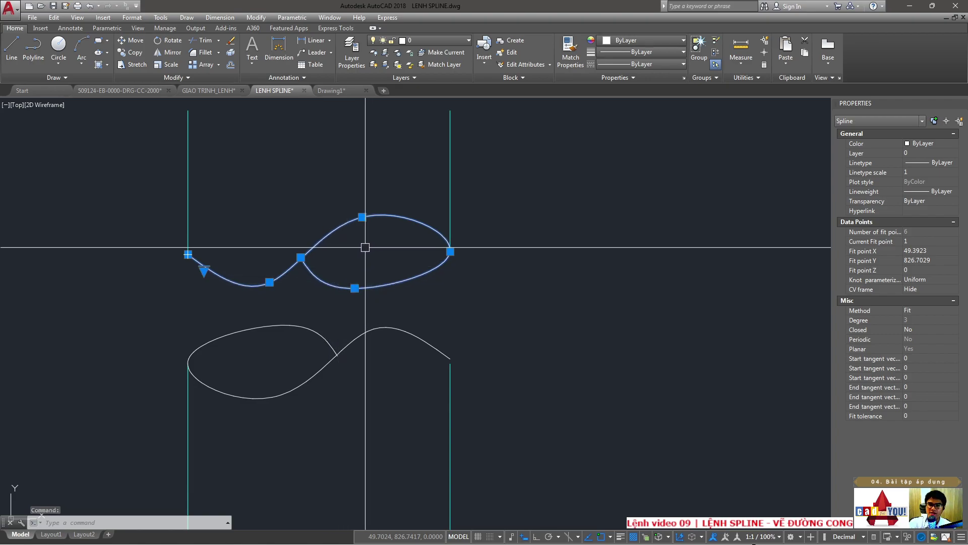
key(Escape)
click(365, 211)
scroll(335, 240, up, 2)
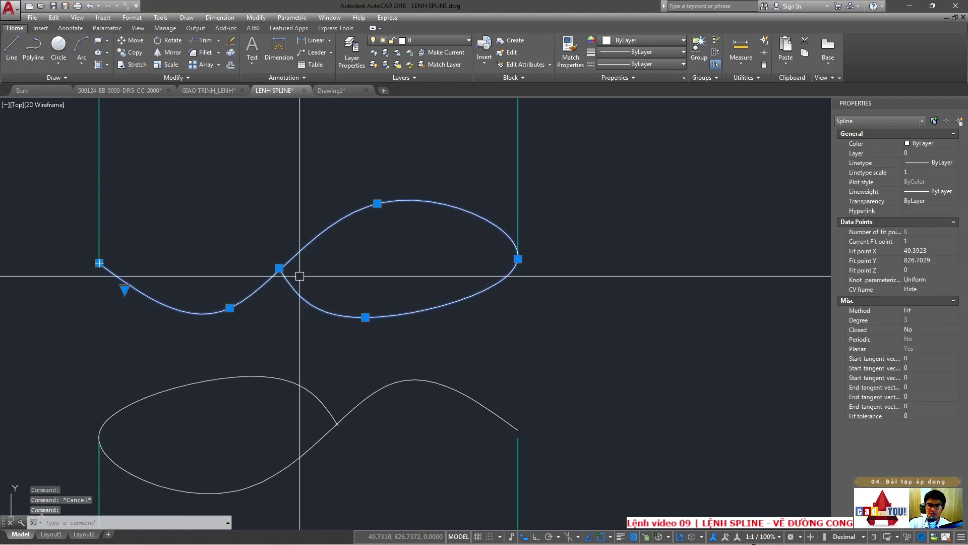
click(377, 204)
click(380, 244)
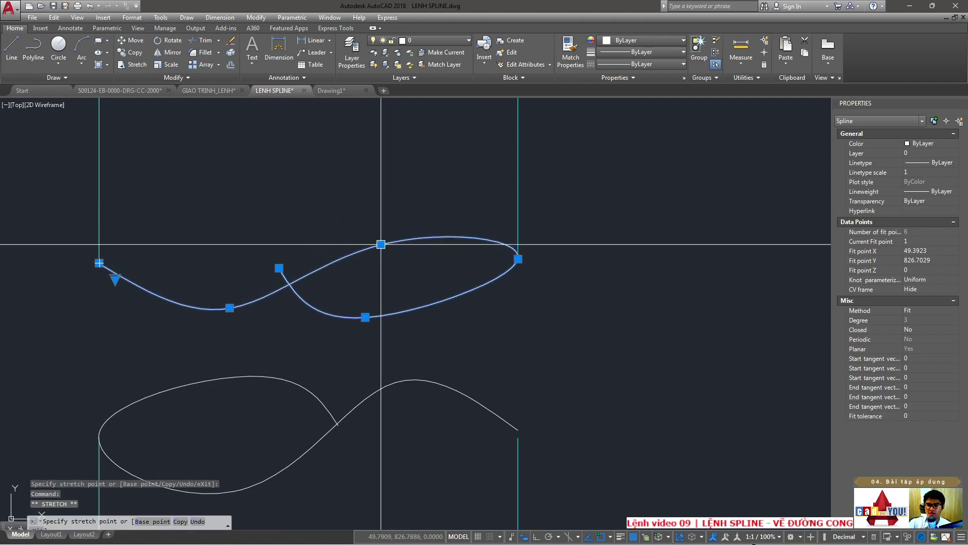
click(365, 317)
click(402, 320)
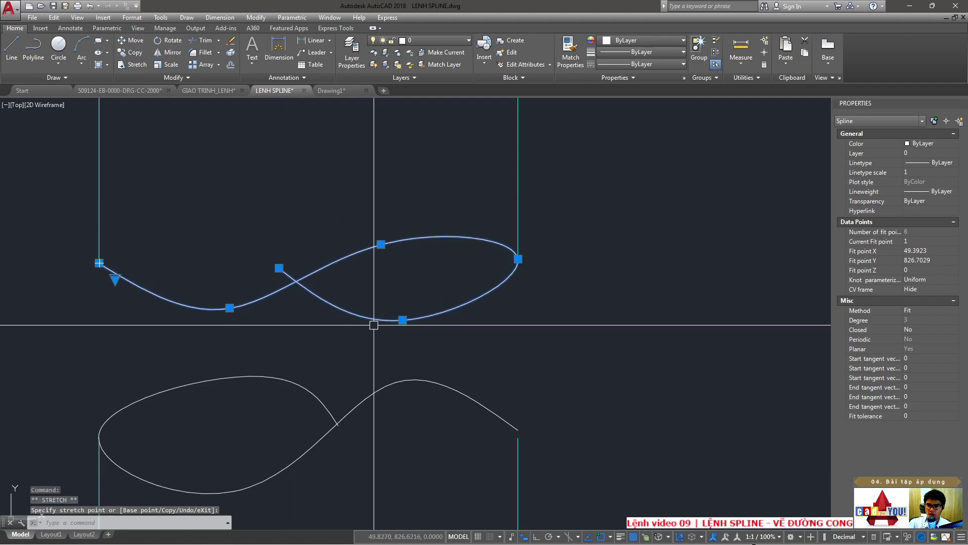
click(279, 268)
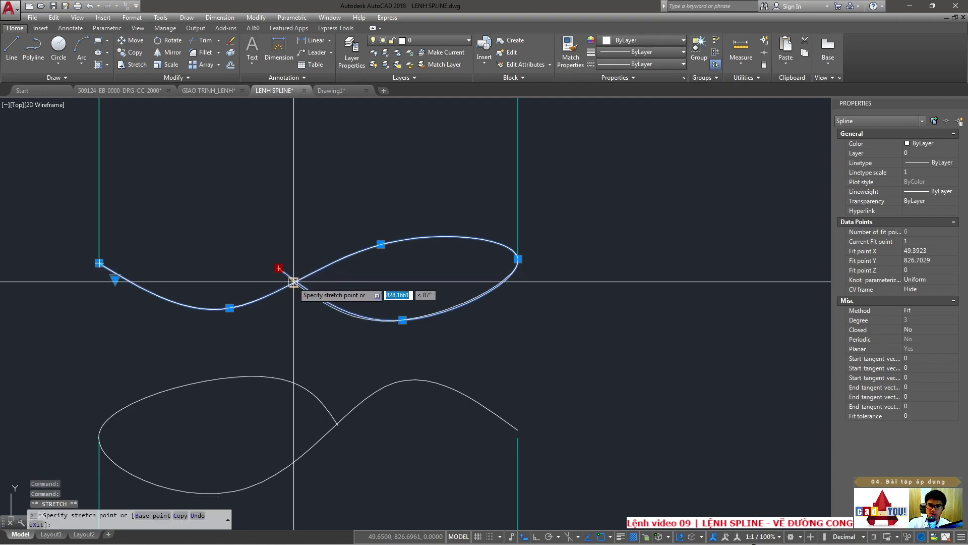
click(298, 281)
click(229, 307)
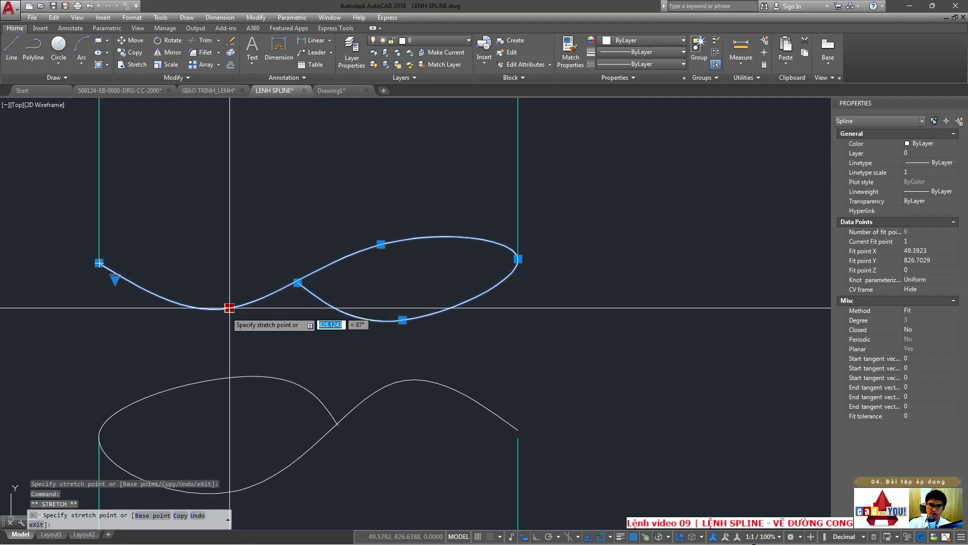
key(Escape)
- Adjust one more fit point near the crossing, then reselect the spline and view the break symbol above
click(283, 298)
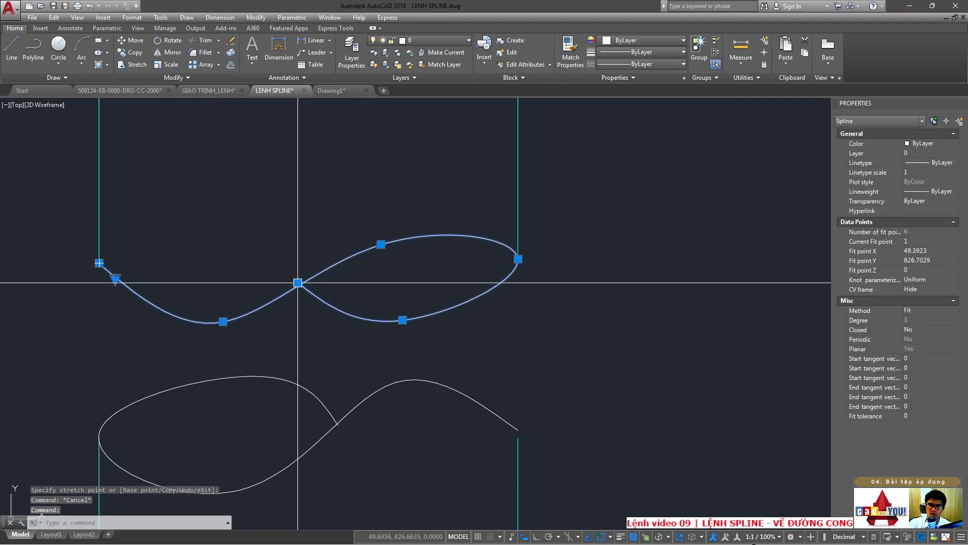
click(298, 282)
key(Escape)
key(Escape)
scroll(353, 302, down, 4)
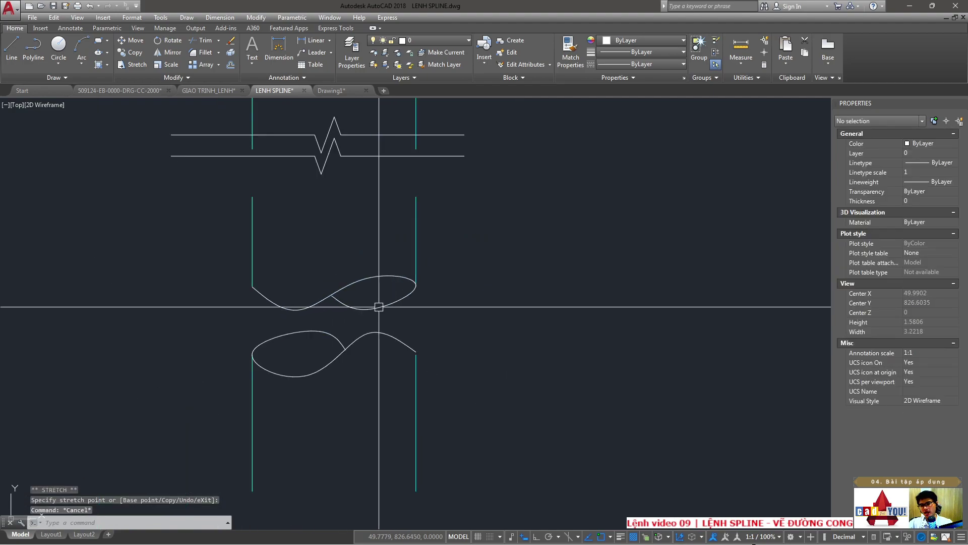
scroll(351, 307, up, 2)
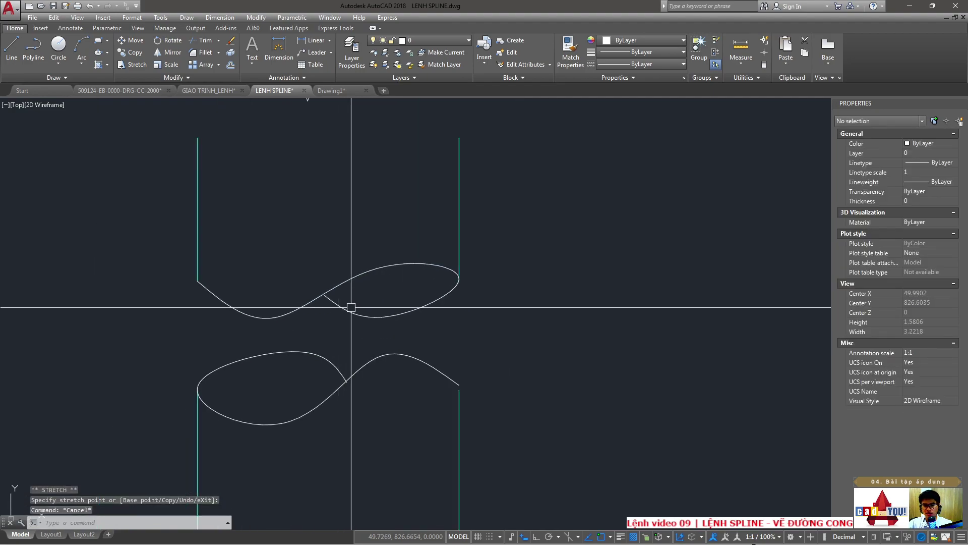
click(335, 306)
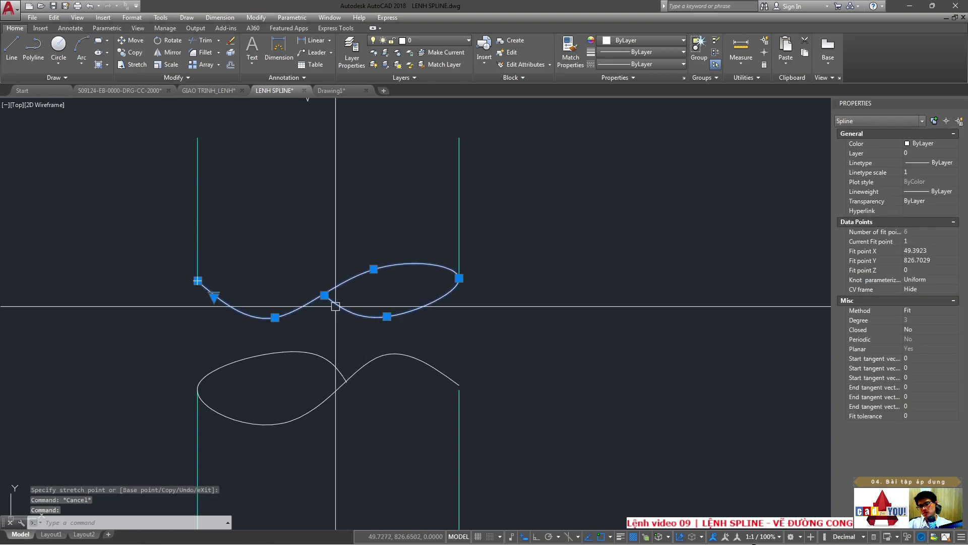
scroll(245, 309, down, 4)
middle_drag(252, 273, 270, 318)
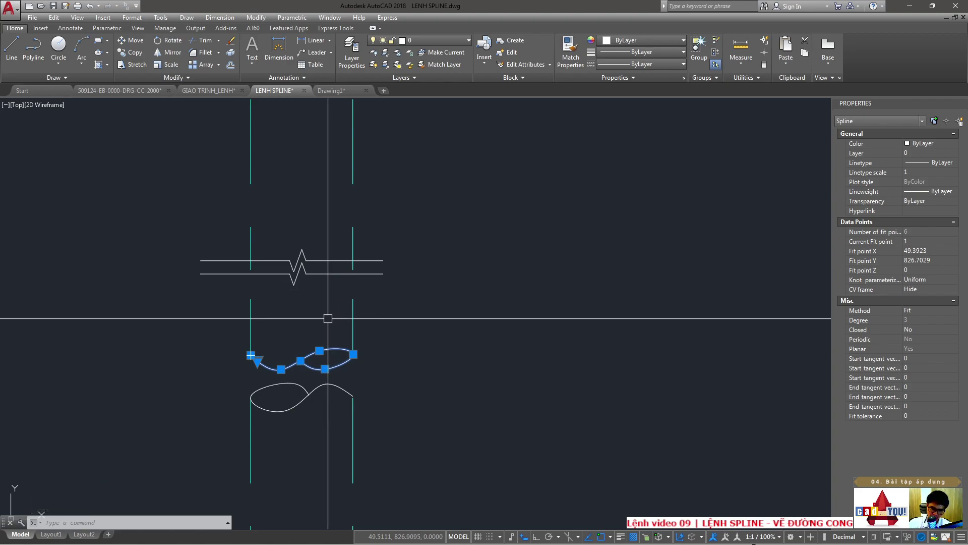
scroll(355, 296, down, 2)
scroll(319, 348, up, 2)
scroll(353, 353, up, 2)
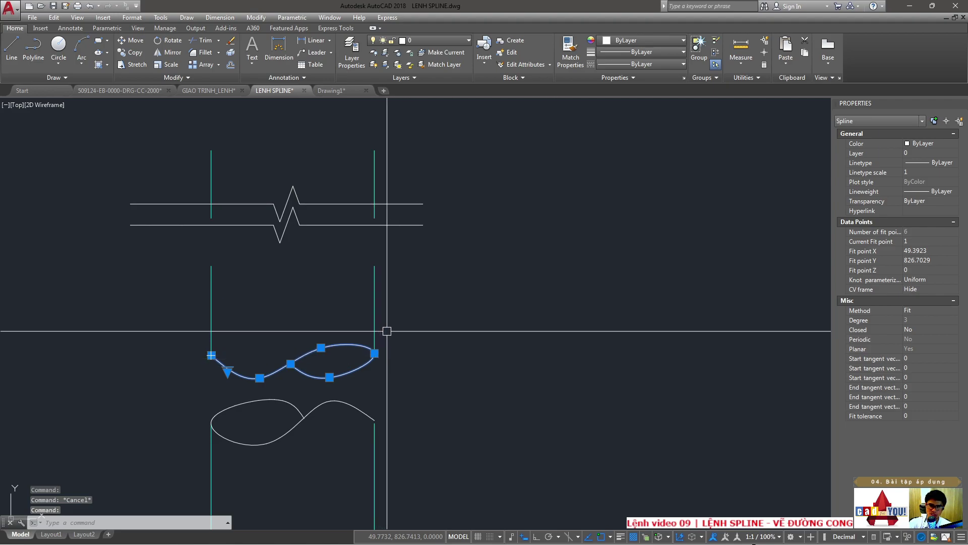
scroll(236, 311, down, 2)
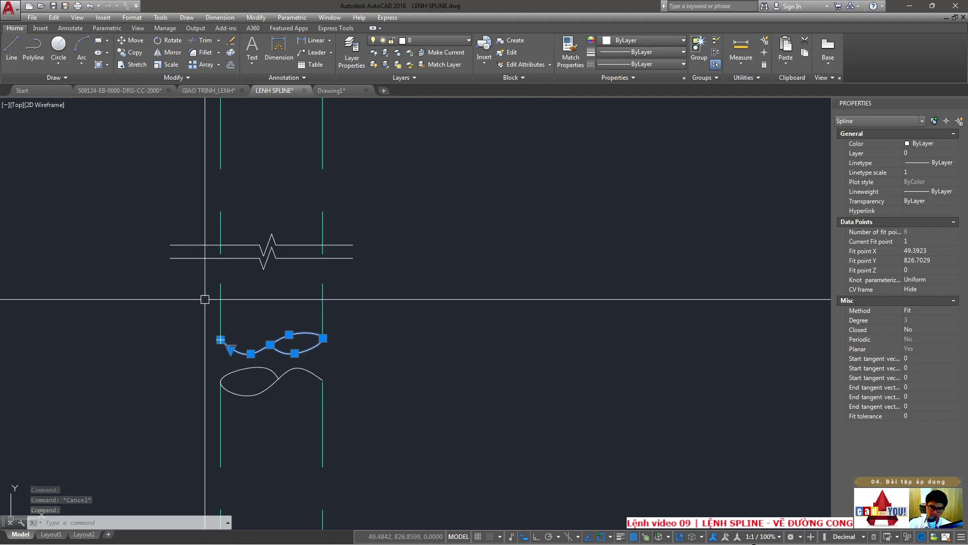
scroll(205, 299, down, 3)
scroll(233, 320, up, 2)
scroll(244, 324, up, 4)
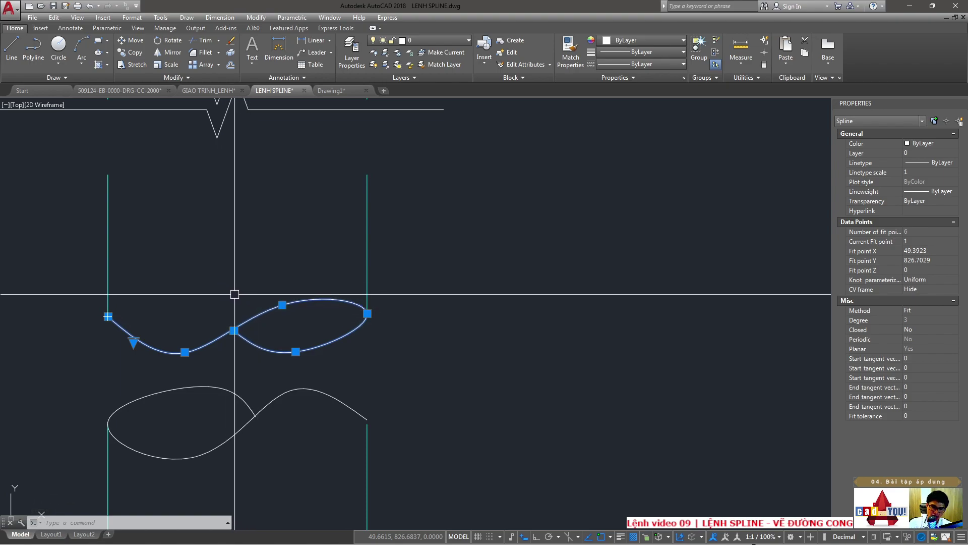
- Window-select the spline again and pan across to the MẶT CẮT A-A section drawing
key(Escape)
click(70, 250)
click(411, 359)
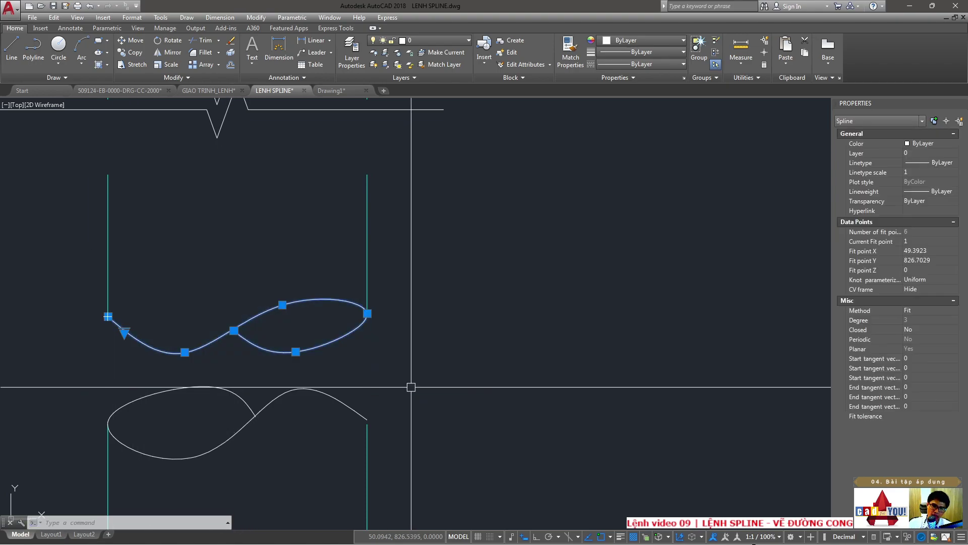
scroll(298, 298, down, 5)
mouse_move(255, 316)
middle_down()
mouse_move(341, 410)
mouse_move(470, 284)
middle_up()
scroll(450, 234, up, 3)
scroll(451, 233, up, 6)
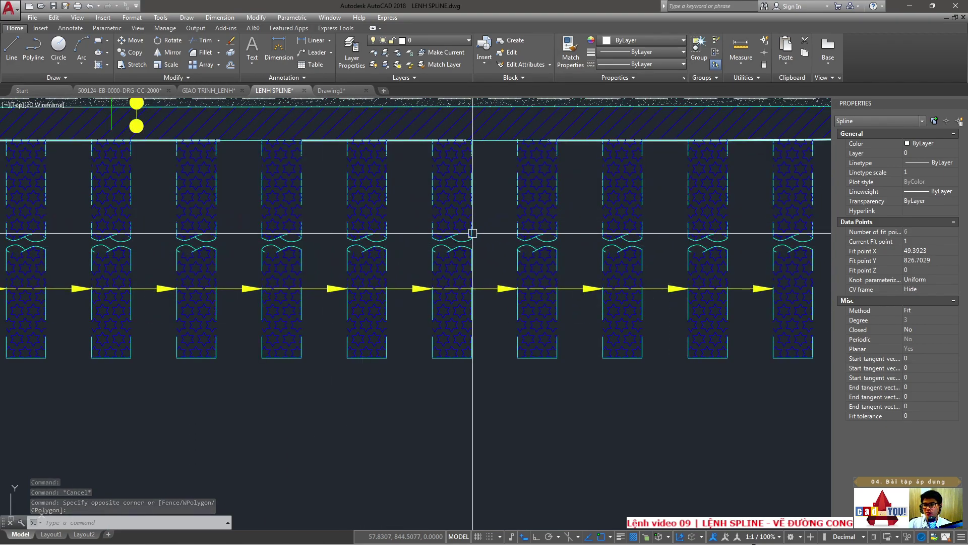
scroll(395, 246, up, 2)
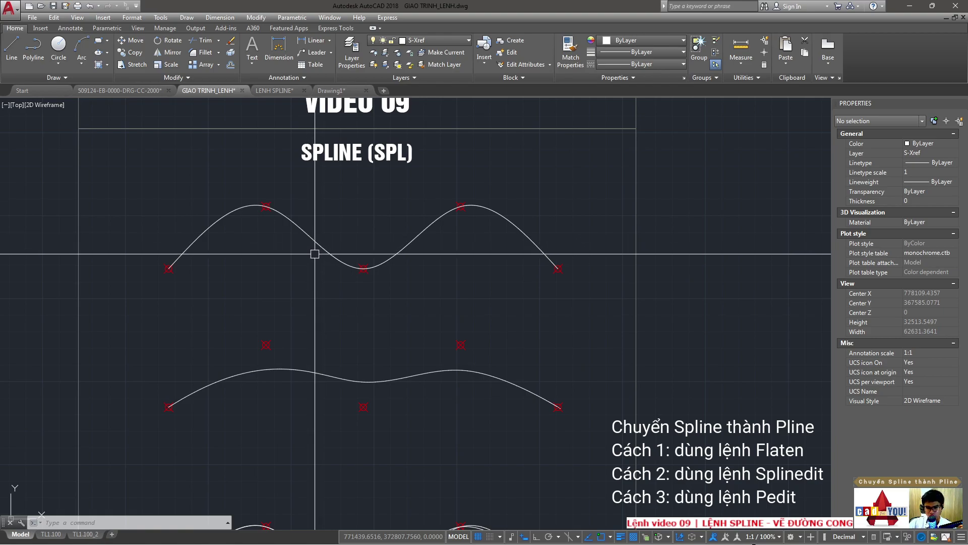
scroll(432, 270, up, 1)
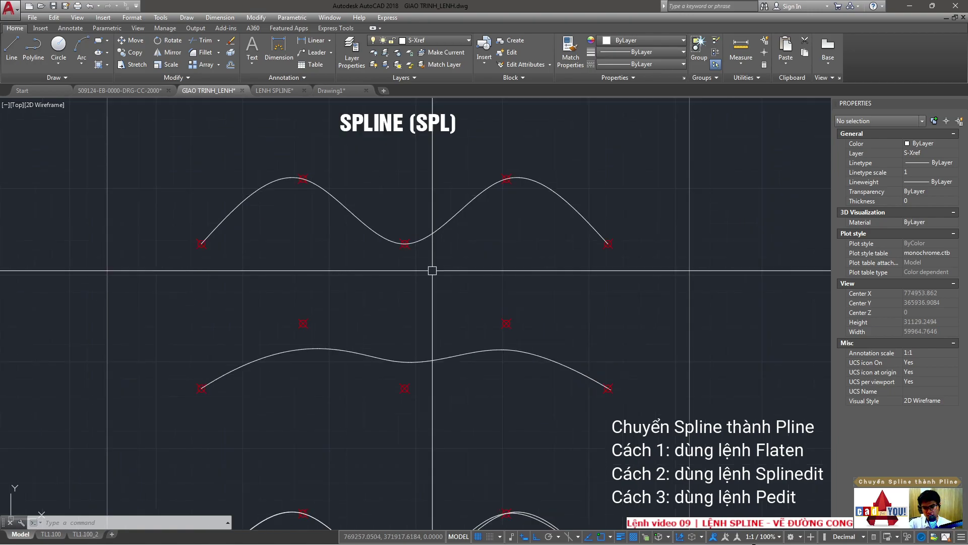
- Flatten the top wave spline with hidden lines removed and verify it is a Polyline of length 36093.9466
text(FLATEN)
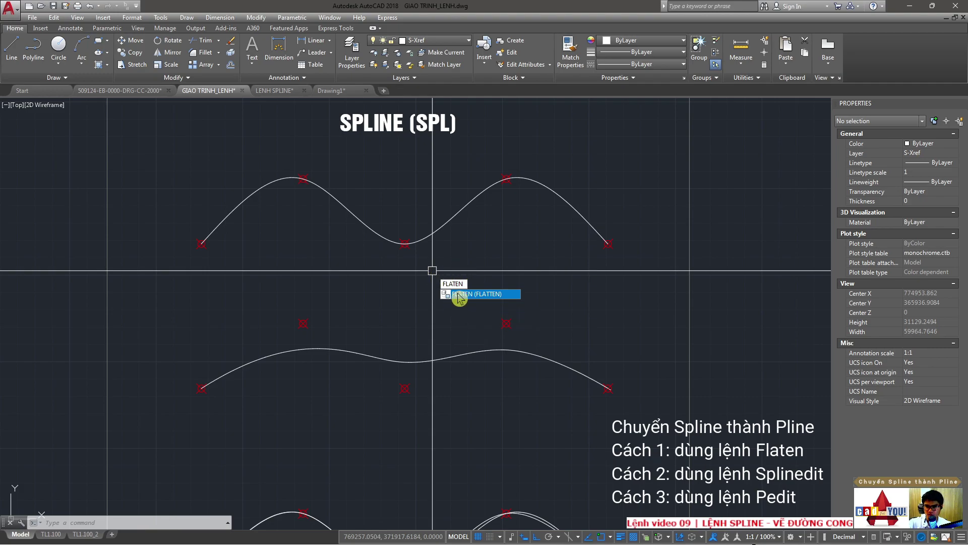
key(Return)
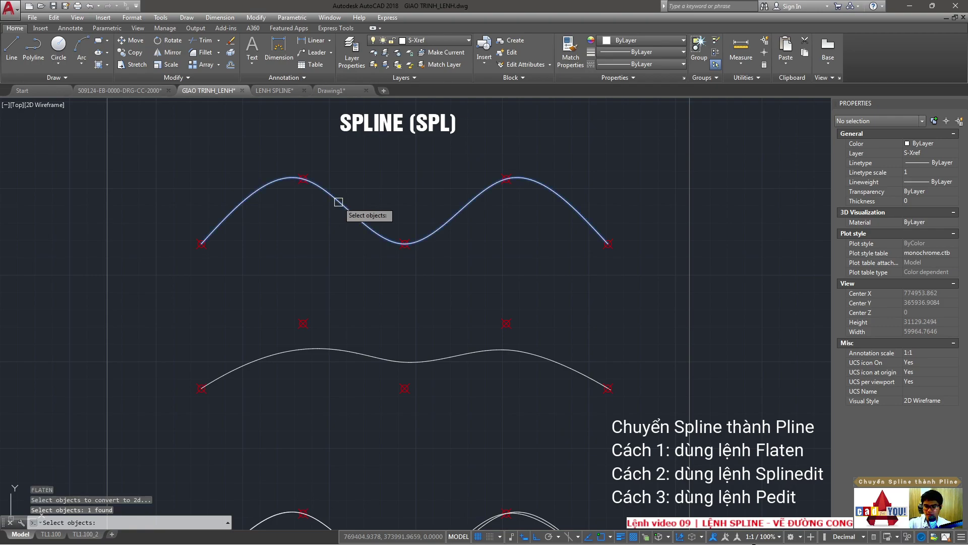
key(Return)
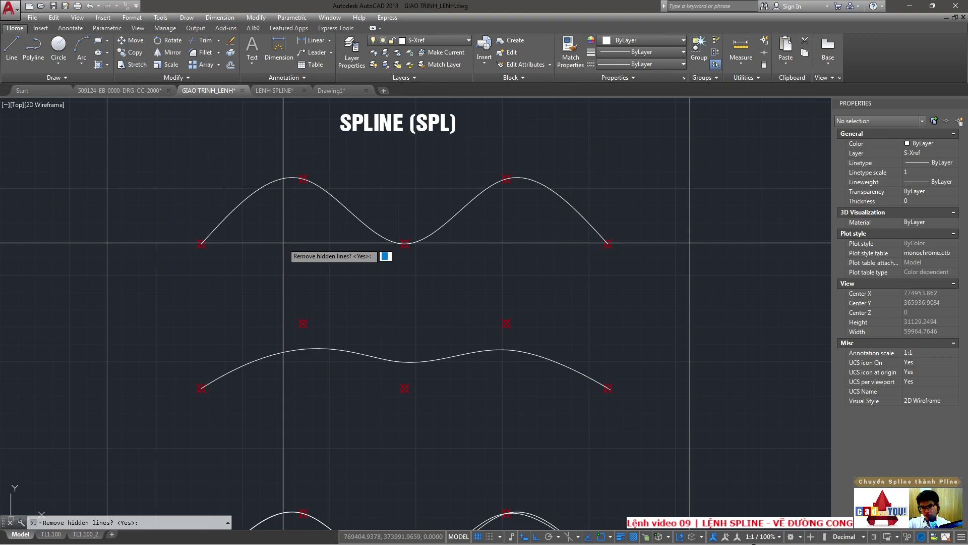
text(Y)
key(Return)
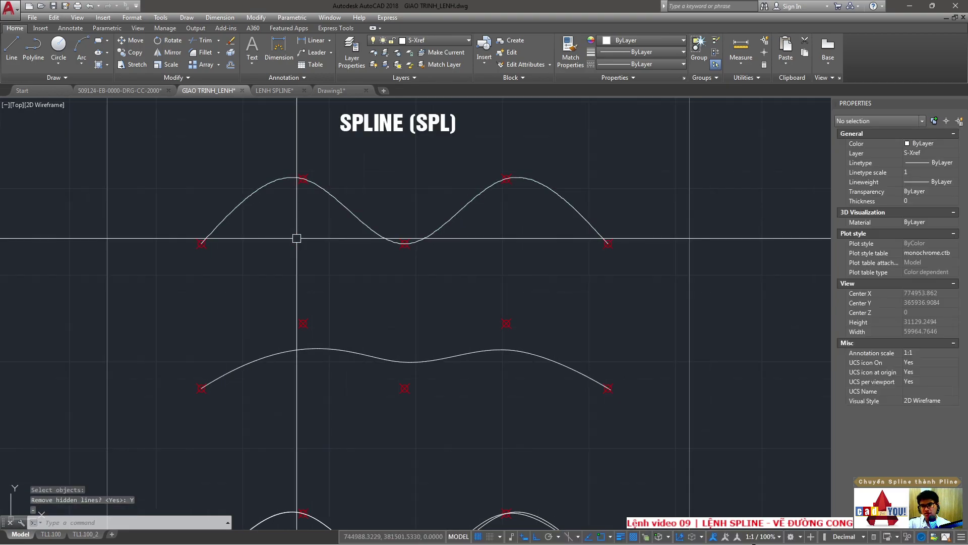
click(345, 208)
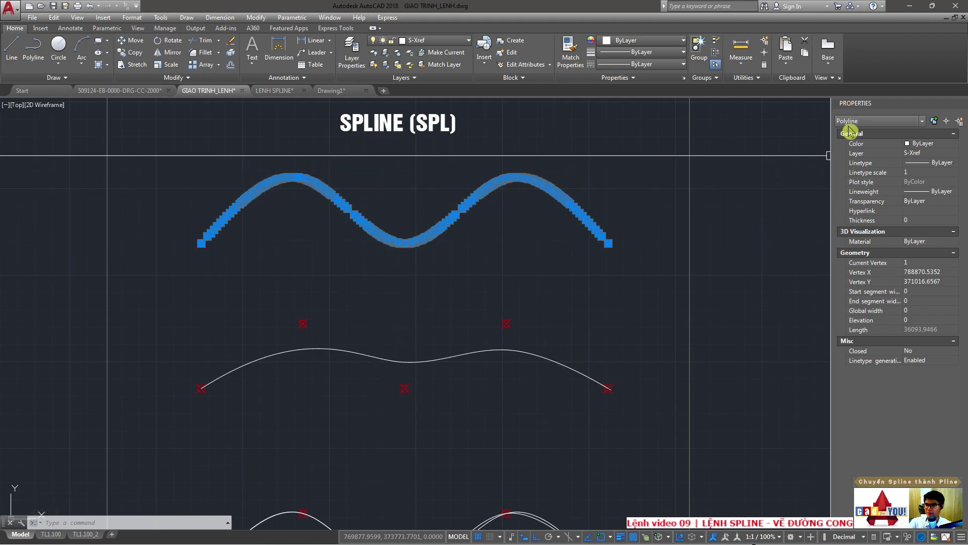
scroll(303, 184, up, 2)
scroll(281, 179, up, 2)
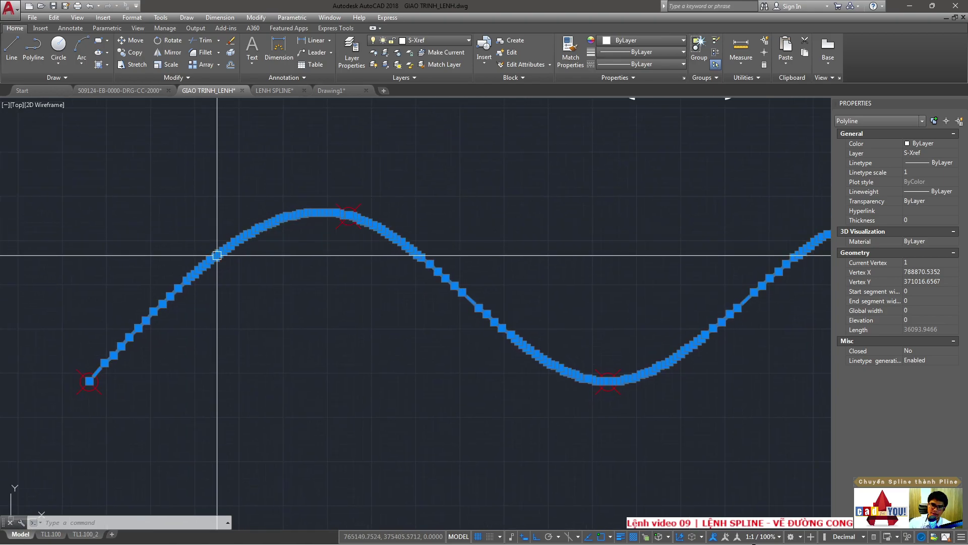
key(Escape)
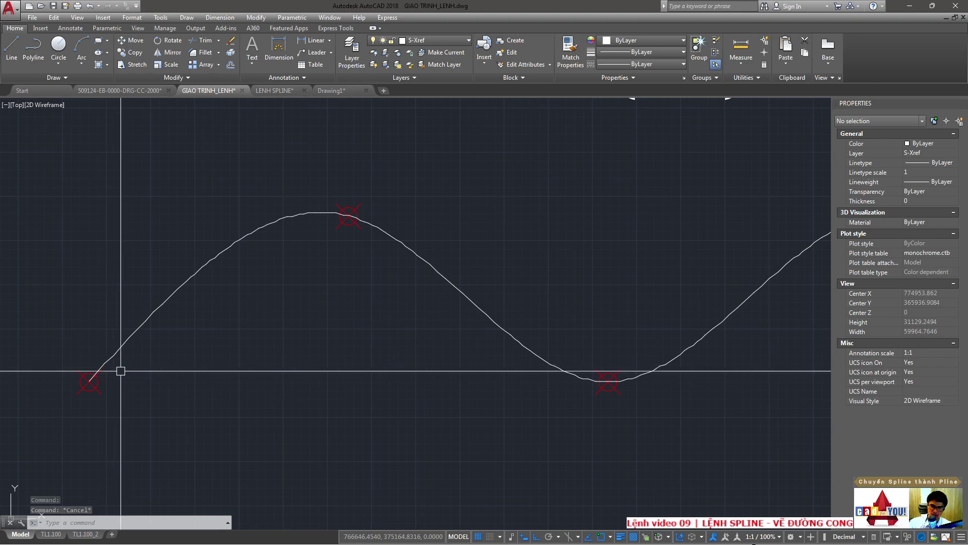
scroll(232, 234, up, 4)
scroll(242, 217, up, 8)
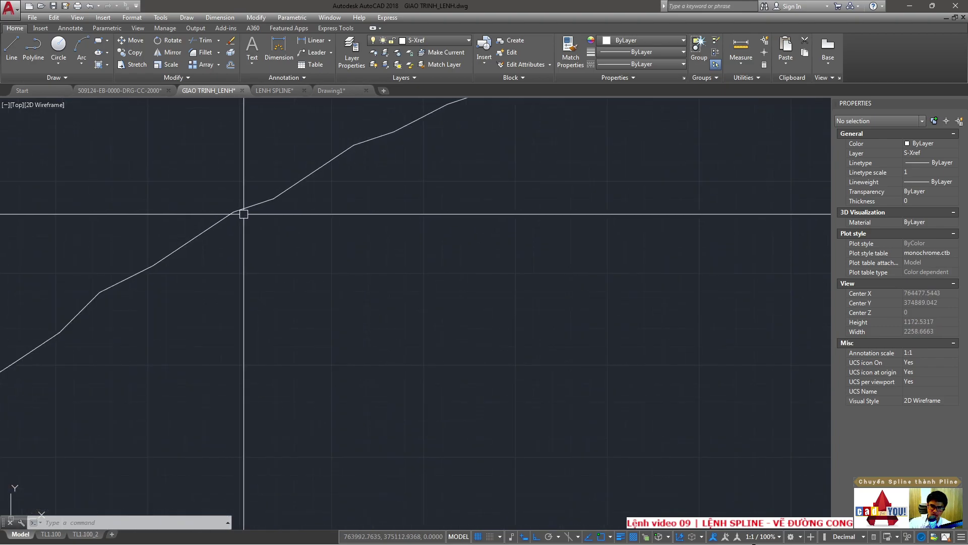
click(244, 213)
click(199, 221)
scroll(217, 222, down, 4)
scroll(233, 223, down, 3)
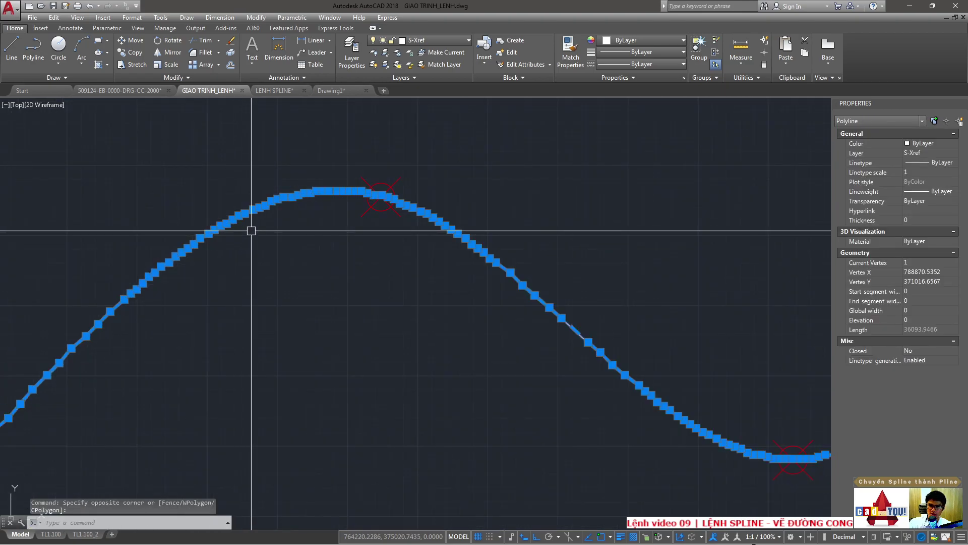
key(Escape)
middle_drag(199, 270, 355, 259)
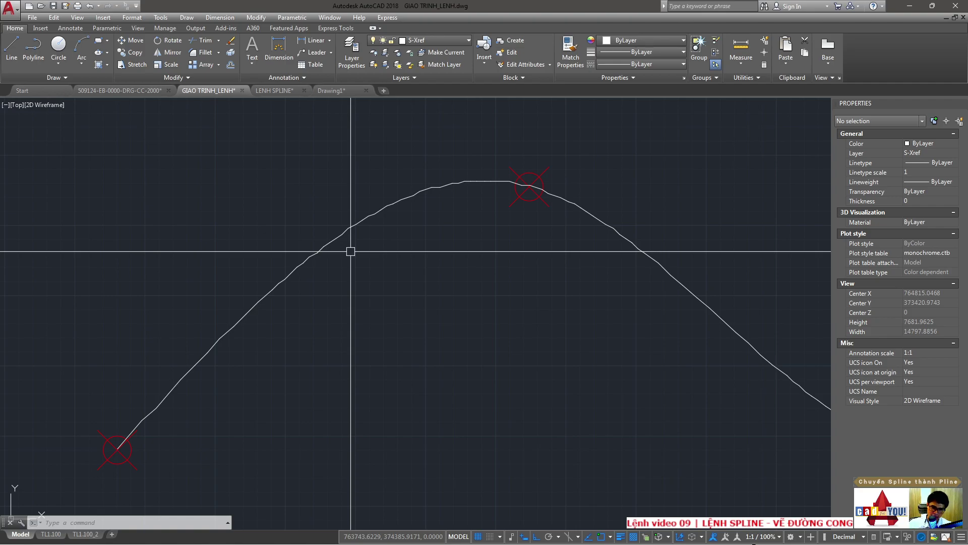
click(374, 238)
click(355, 217)
scroll(374, 225, up, 4)
scroll(371, 289, up, 2)
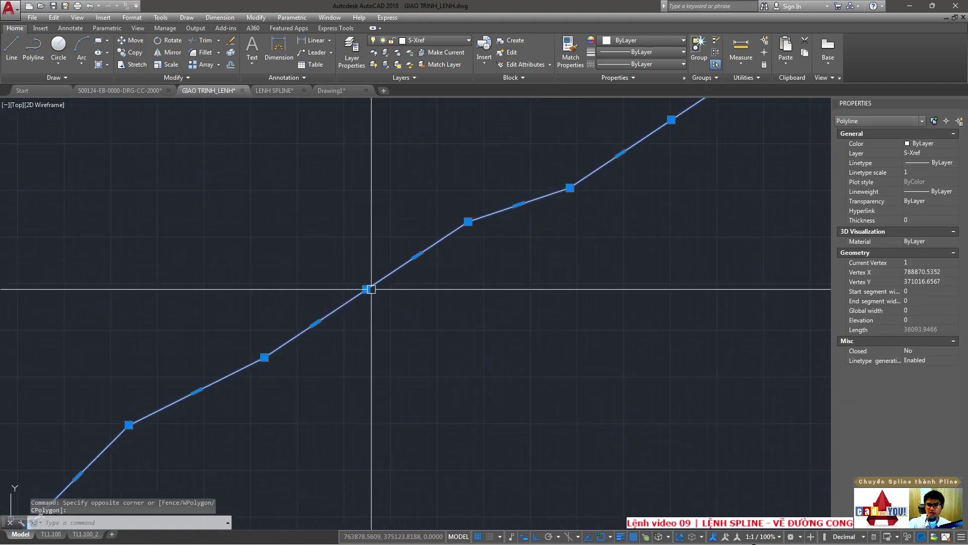
scroll(372, 282, up, 2)
click(311, 177)
click(524, 319)
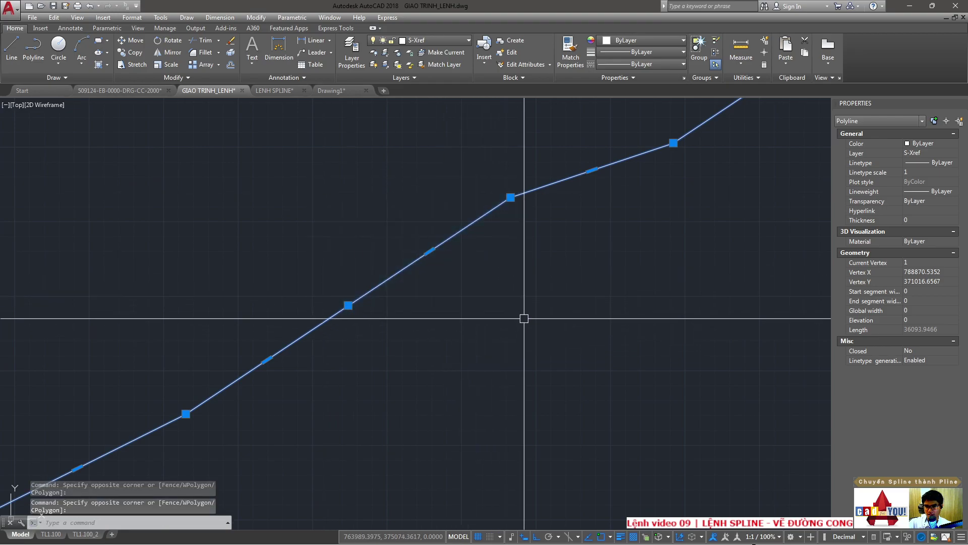
scroll(391, 256, down, 2)
scroll(380, 231, down, 3)
key(Escape)
scroll(248, 209, down, 3)
click(207, 200)
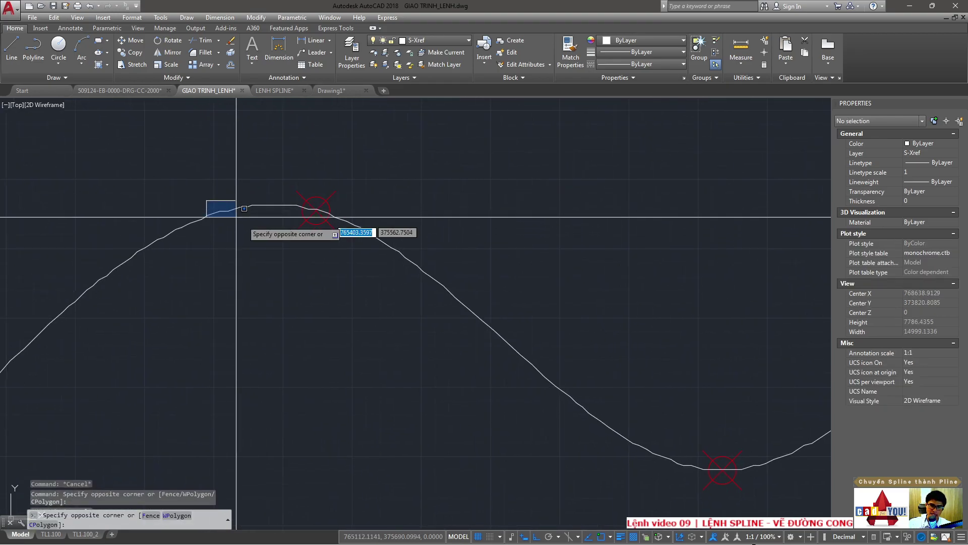
click(236, 217)
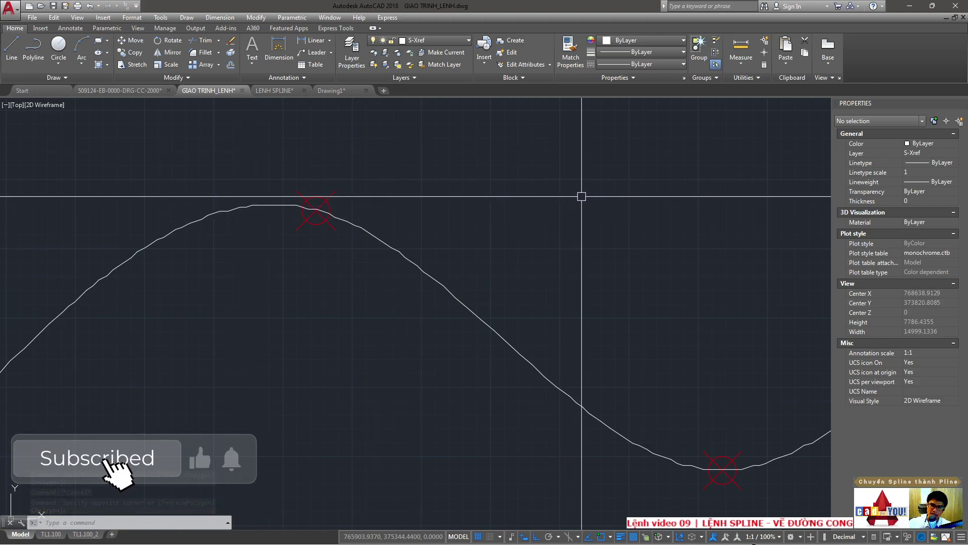
scroll(363, 210, down, 2)
click(324, 210)
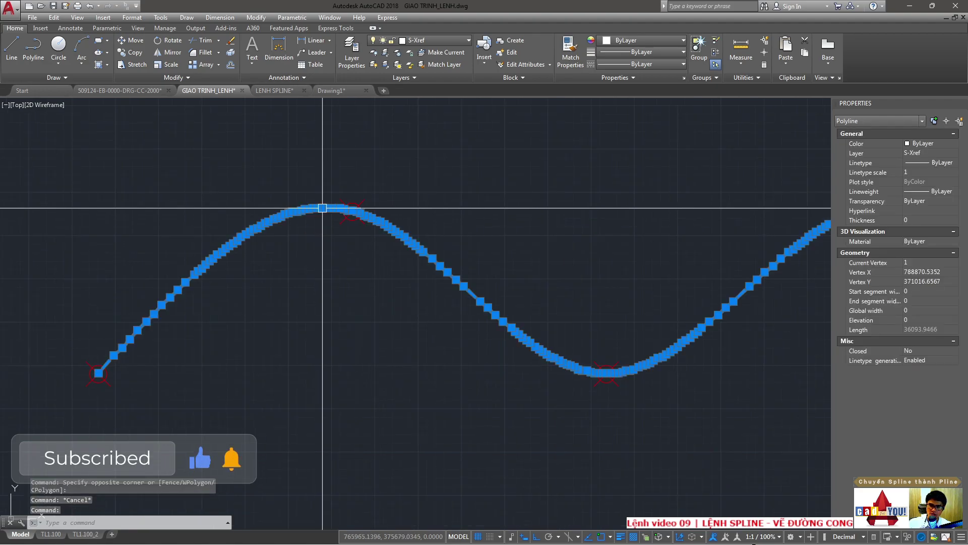
key(Escape)
scroll(286, 212, up, 2)
scroll(286, 212, up, 3)
drag(276, 209, 329, 183)
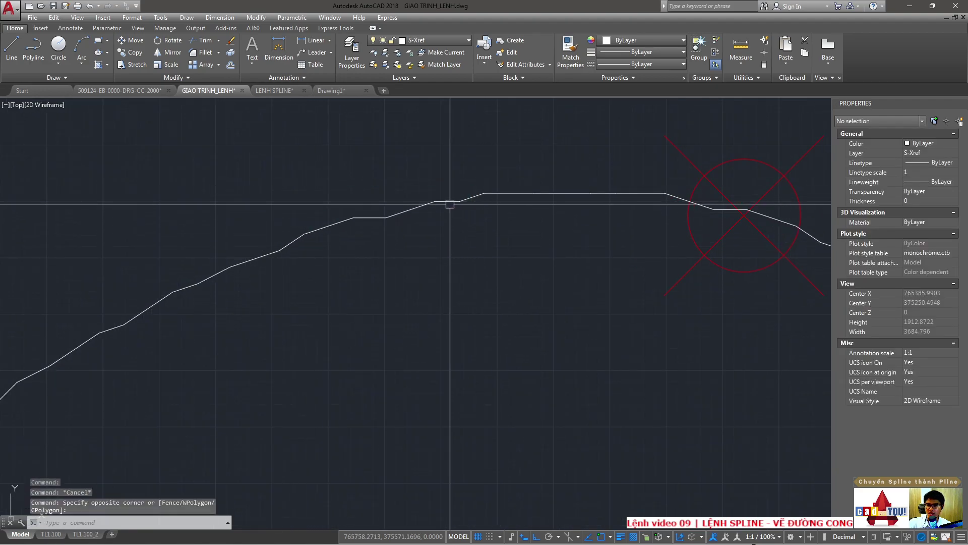
click(449, 204)
scroll(310, 206, down, 3)
scroll(320, 209, down, 2)
key(Escape)
scroll(313, 244, up, 2)
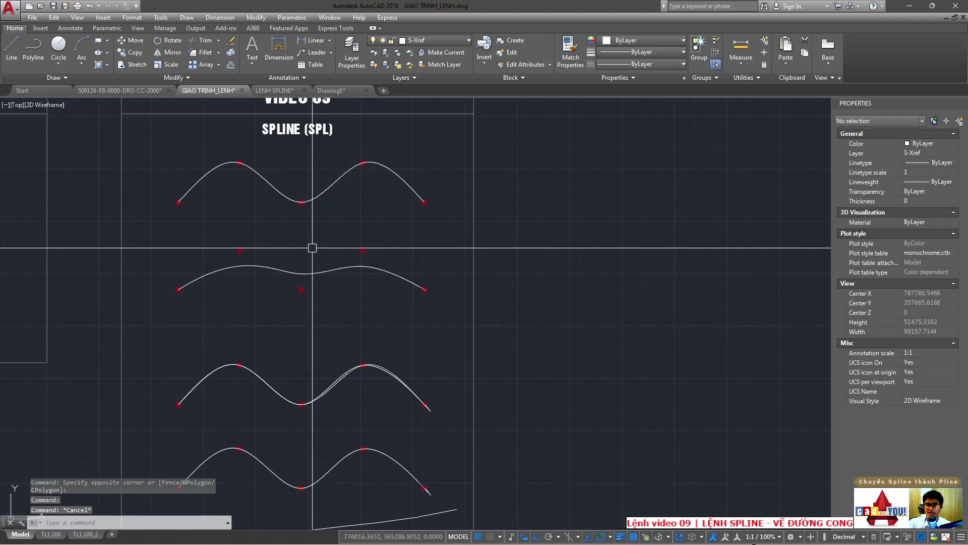
scroll(229, 230, up, 2)
scroll(242, 231, down, 1)
scroll(274, 212, up, 1)
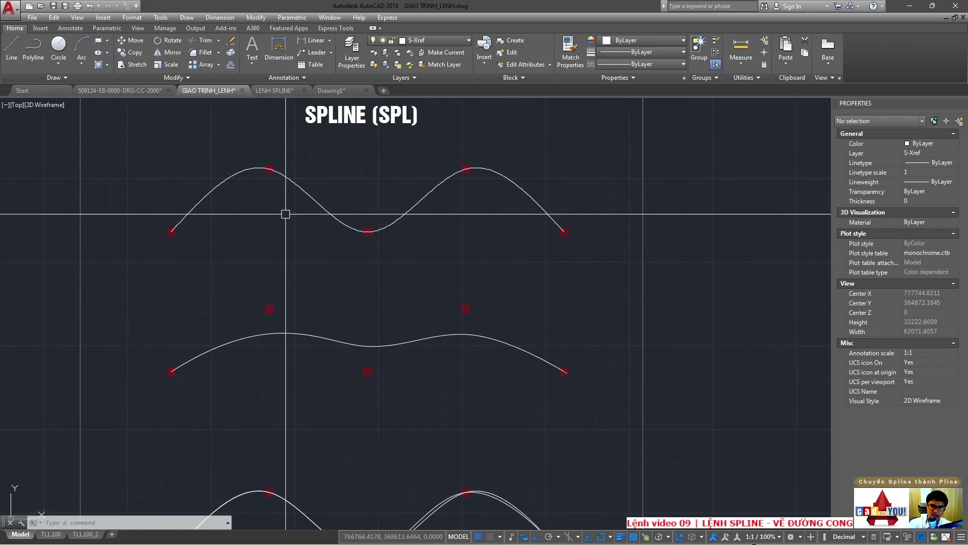
- Copy the third sample spline into open space to the right
click(260, 339)
text(C)
key(Return)
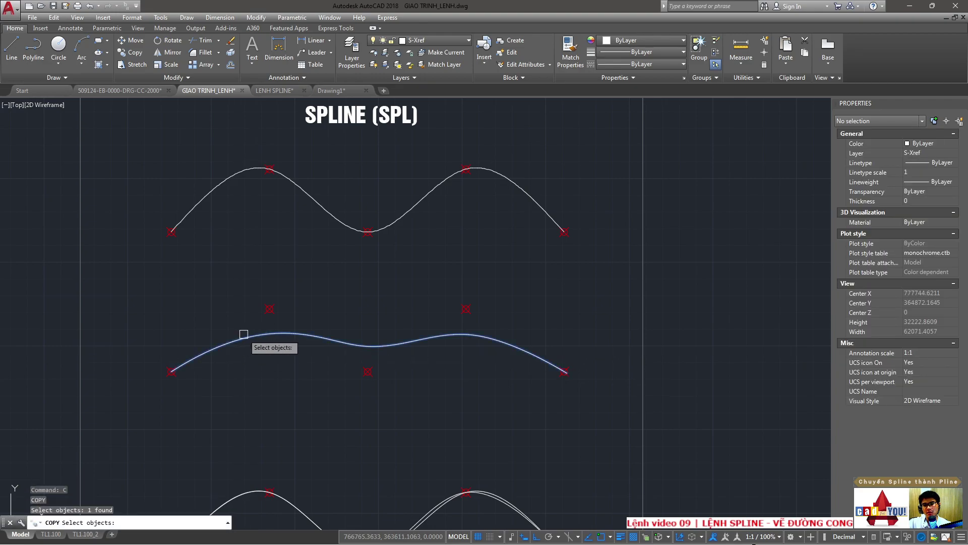
scroll(242, 333, down, 2)
key(Escape)
click(256, 396)
text(c)
key(Return)
click(302, 400)
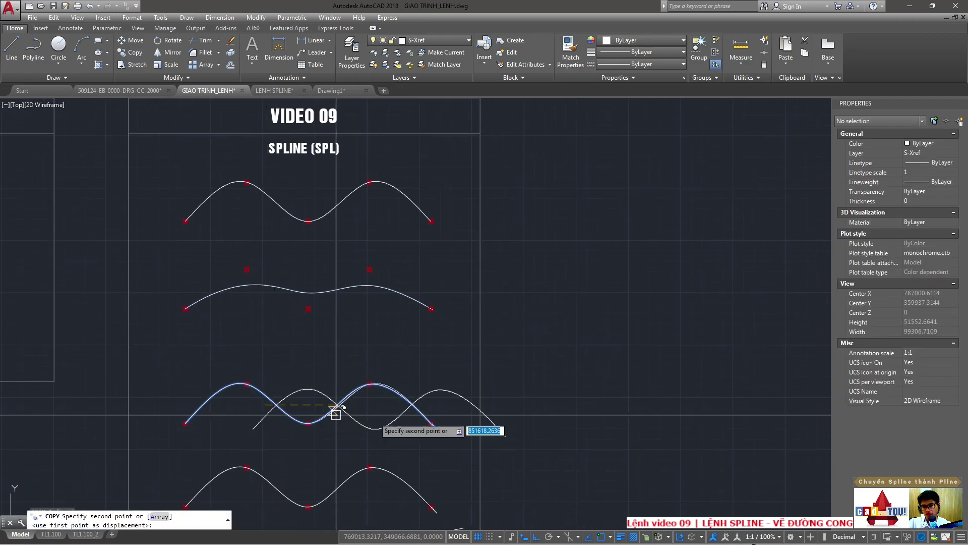
scroll(365, 396, up, 2)
click(439, 389)
key(Return)
- Duplicate the new copy directly below itself
scroll(474, 383, up, 2)
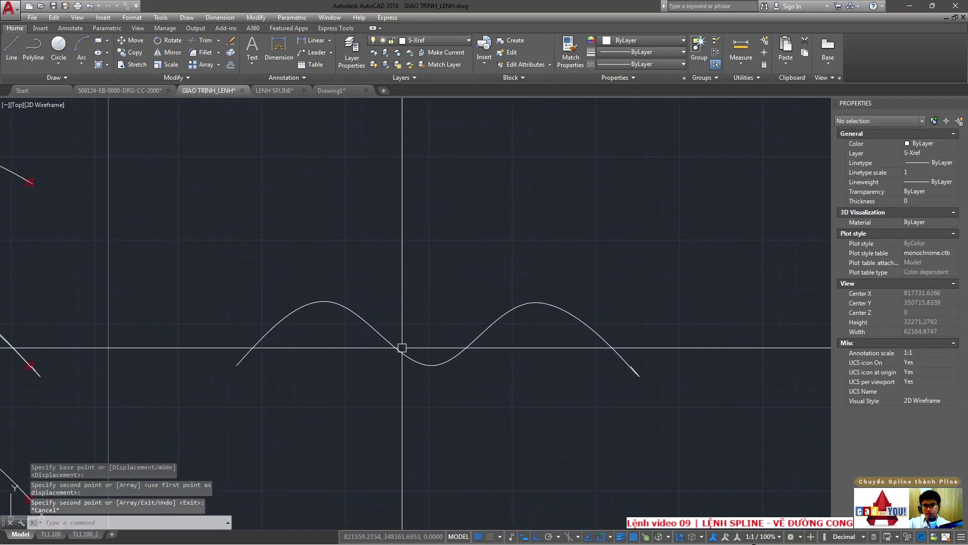
key(Return)
click(395, 336)
key(Return)
click(417, 376)
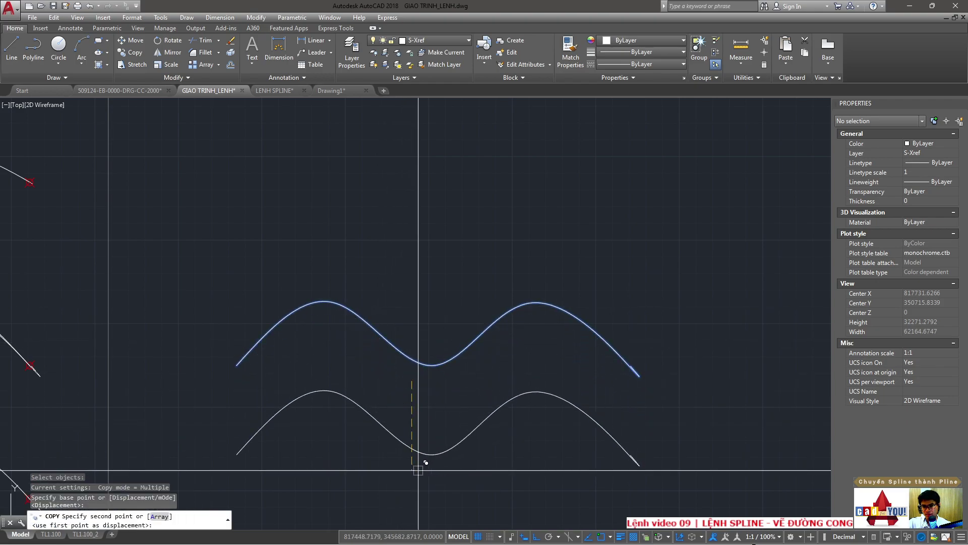
click(417, 464)
key(Escape)
middle_drag(404, 405, 363, 374)
scroll(363, 373, up, 2)
- Set the upper spline copy's colour to Red
click(388, 262)
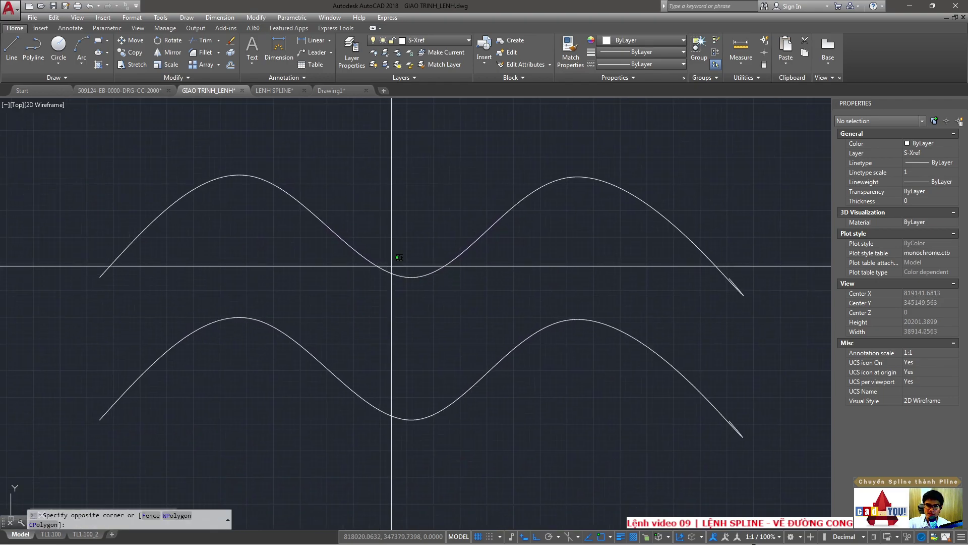
click(344, 283)
click(926, 144)
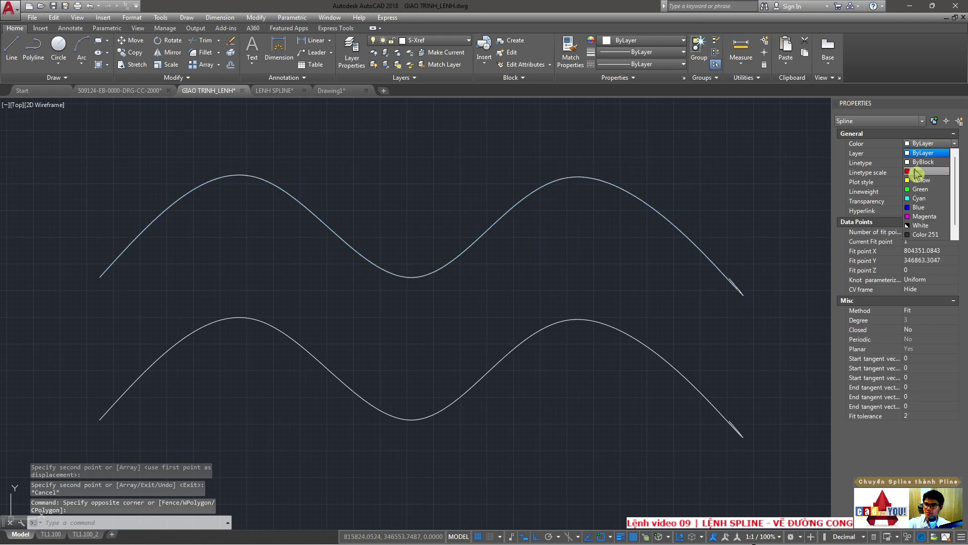
click(915, 172)
key(Escape)
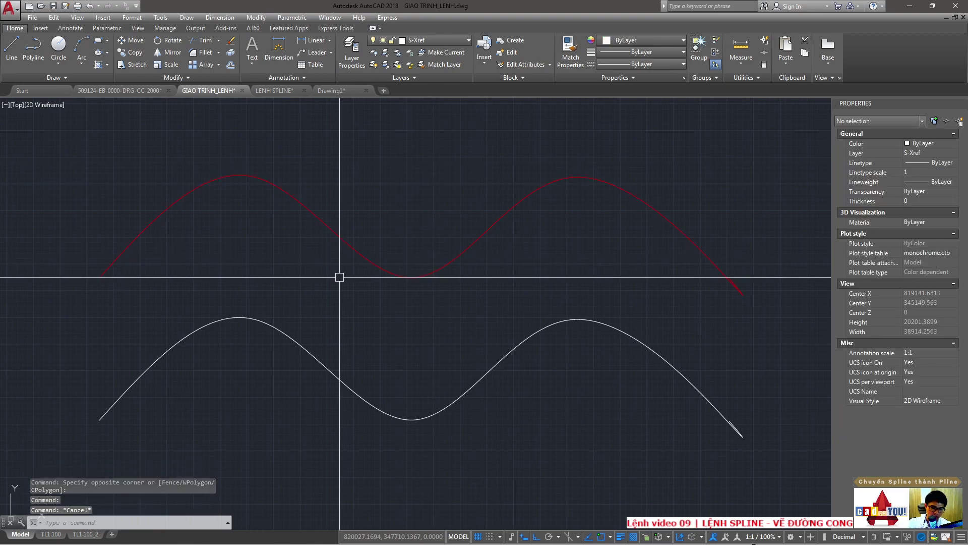
text(SPLI)
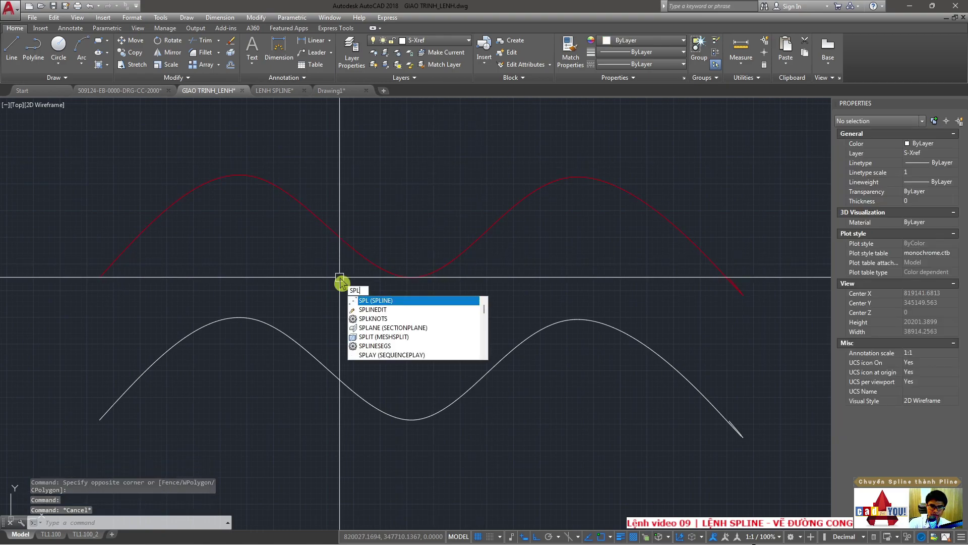
text(NEDIT)
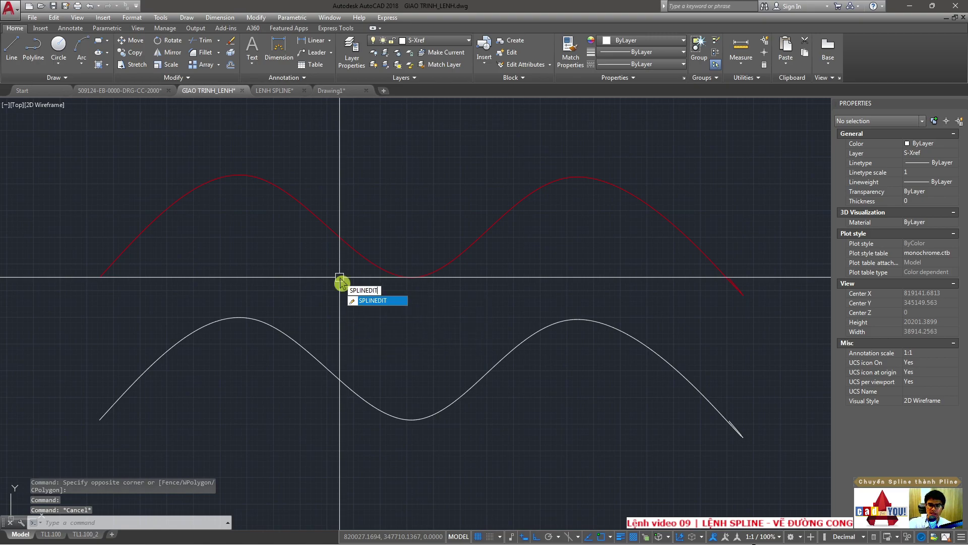
- Convert the red spline to a polyline via SPLINEDIT with precision 1, then select it to check
click(375, 301)
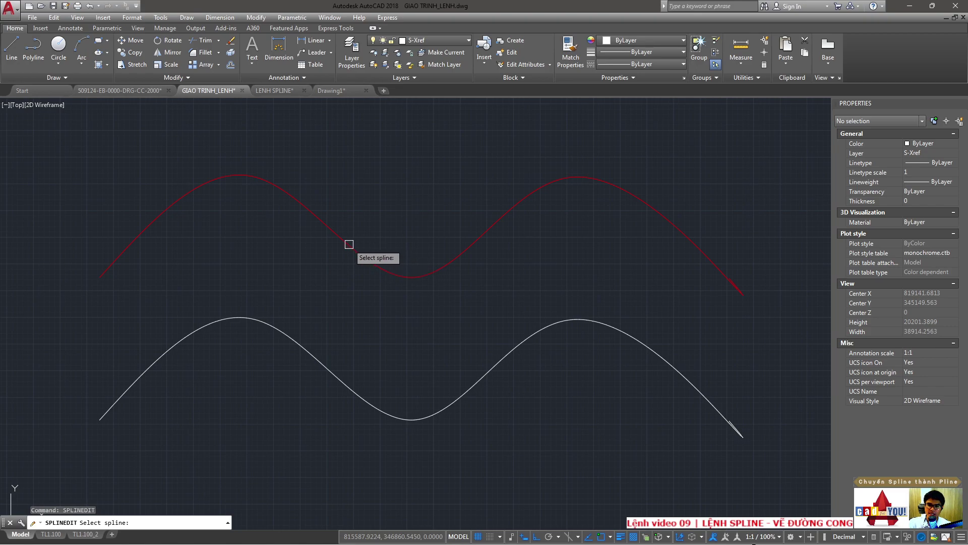
click(349, 244)
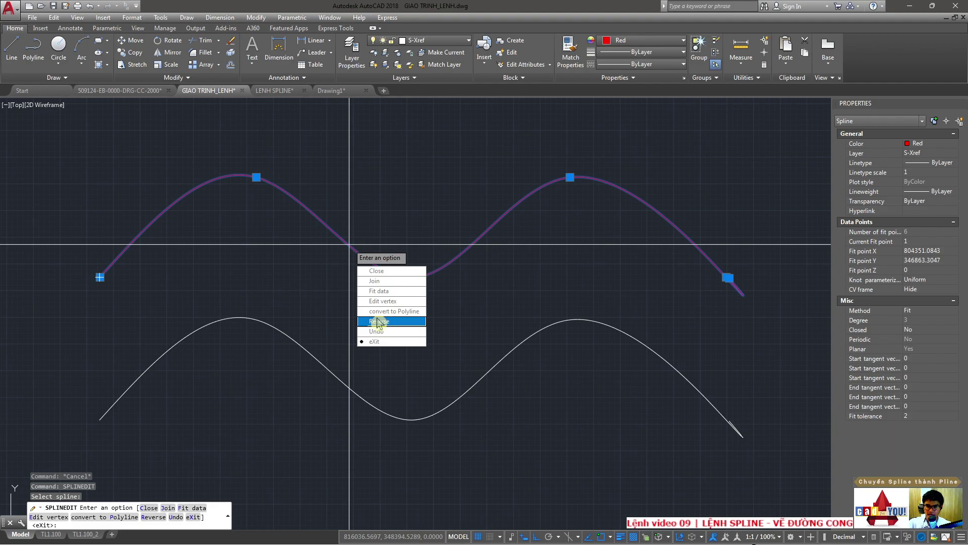
click(405, 314)
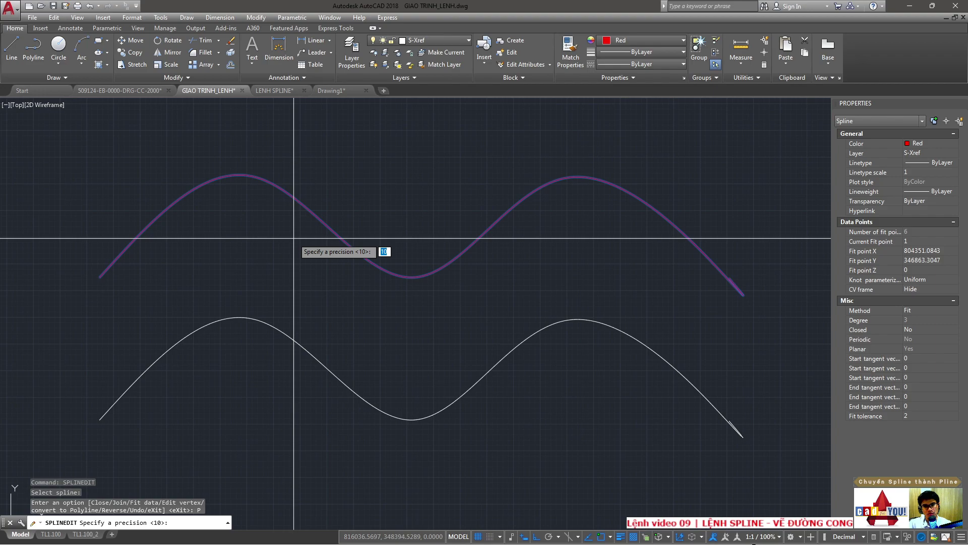
text(1)
key(Return)
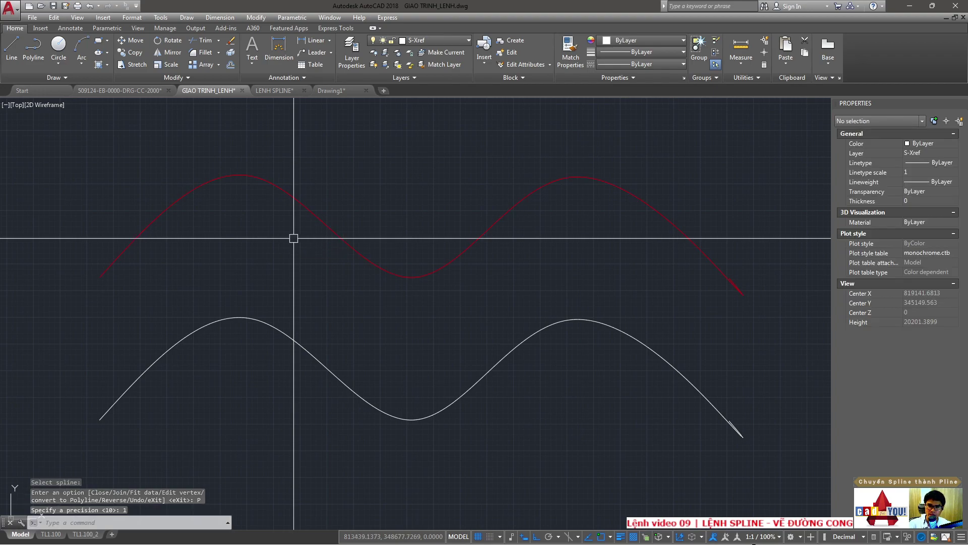
click(266, 173)
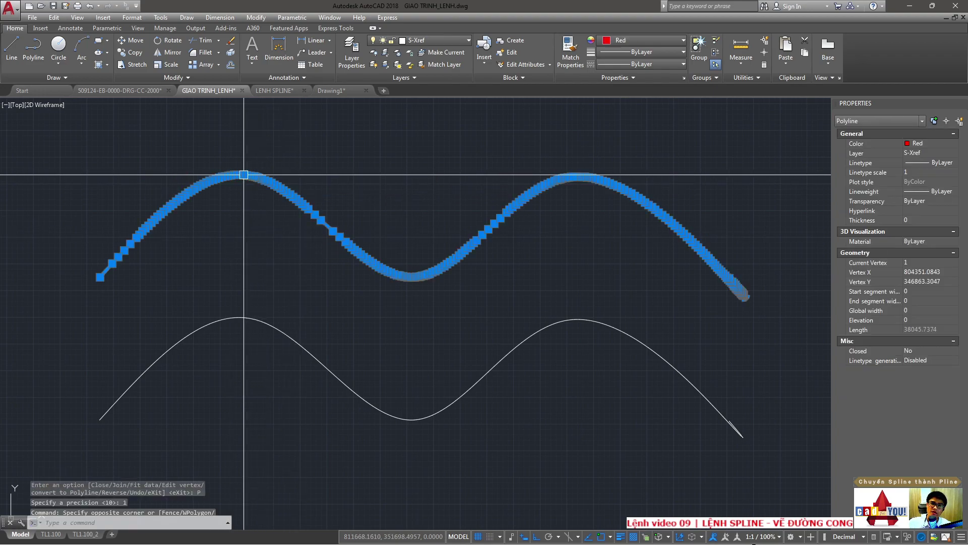
key(Escape)
click(135, 231)
key(Escape)
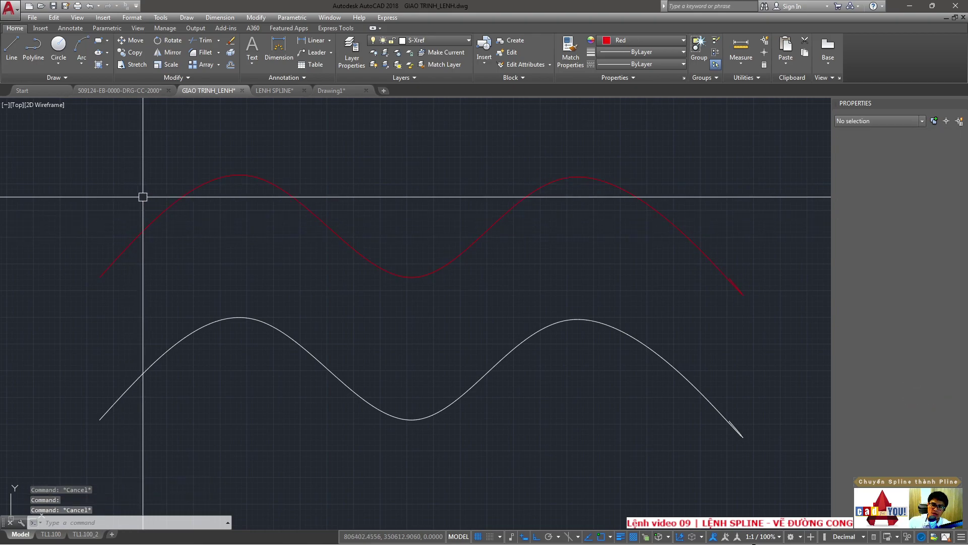
scroll(142, 218, up, 4)
click(190, 224)
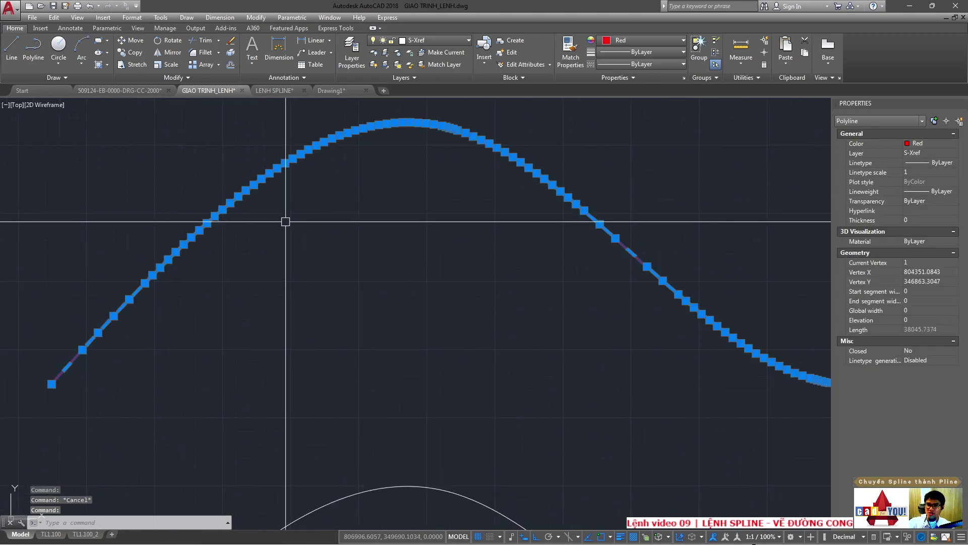
scroll(98, 333, up, 3)
scroll(195, 178, down, 4)
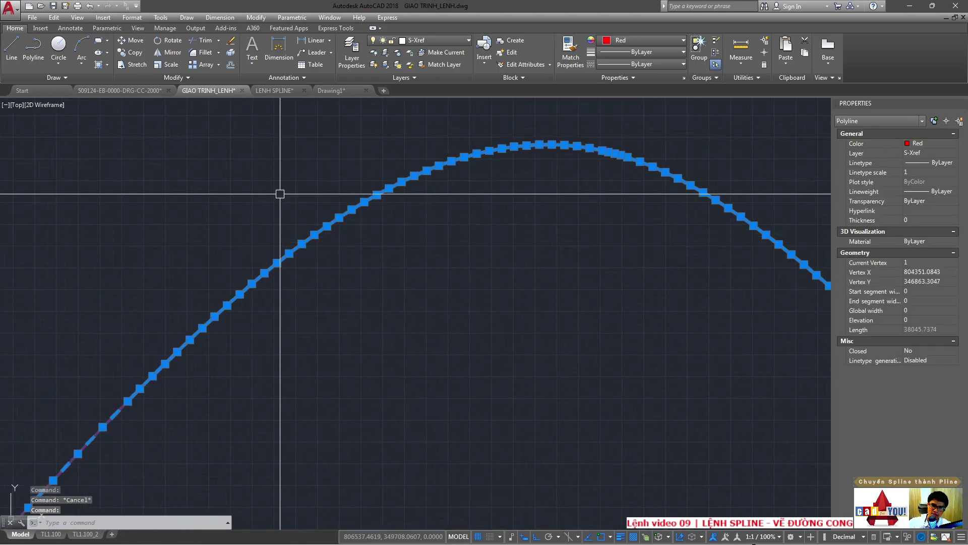
scroll(516, 164, down, 2)
middle_drag(387, 195, 318, 205)
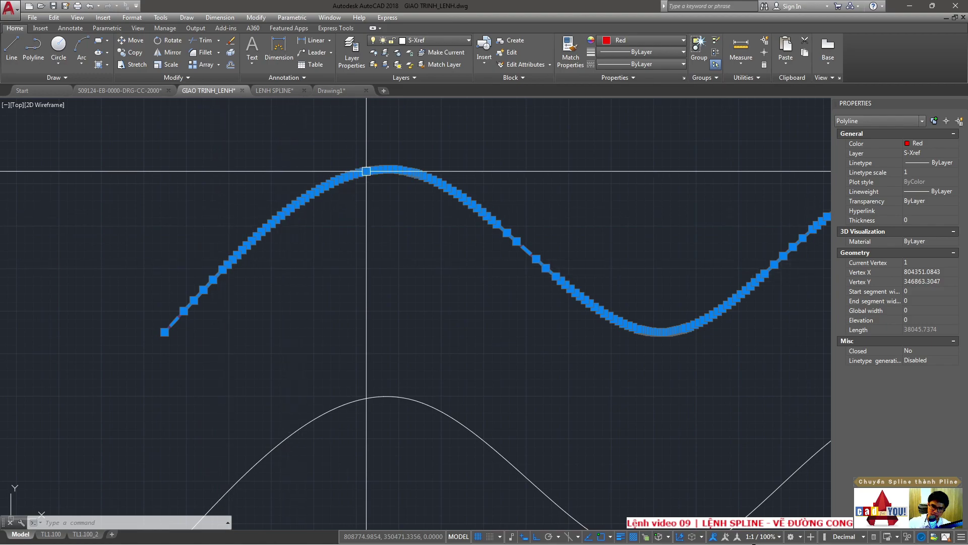
scroll(340, 177, up, 2)
scroll(323, 177, up, 3)
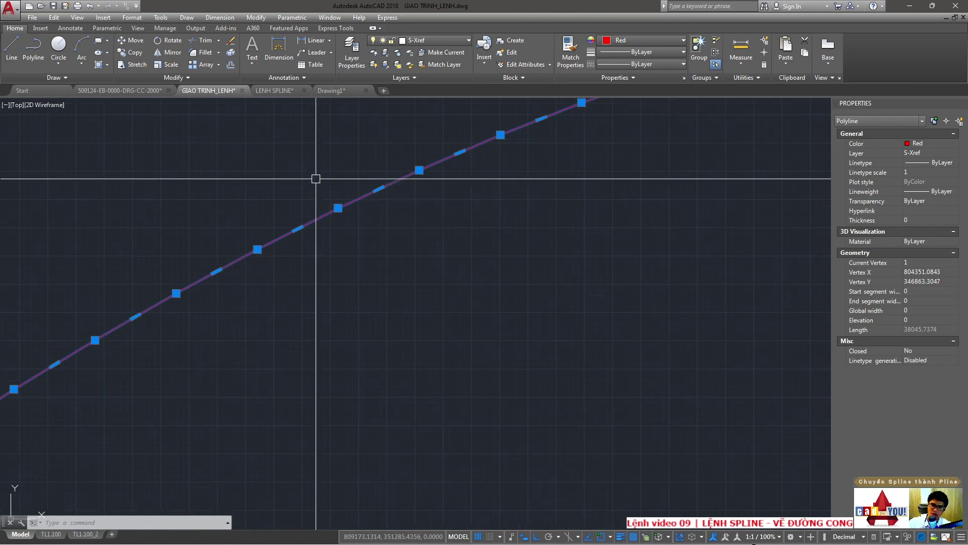
scroll(329, 204, up, 2)
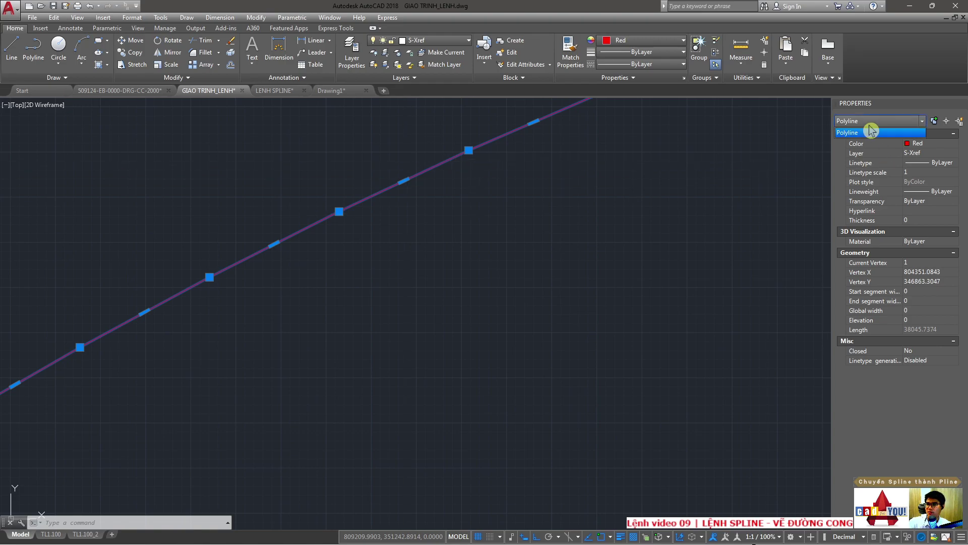
scroll(300, 213, down, 3)
scroll(301, 237, down, 2)
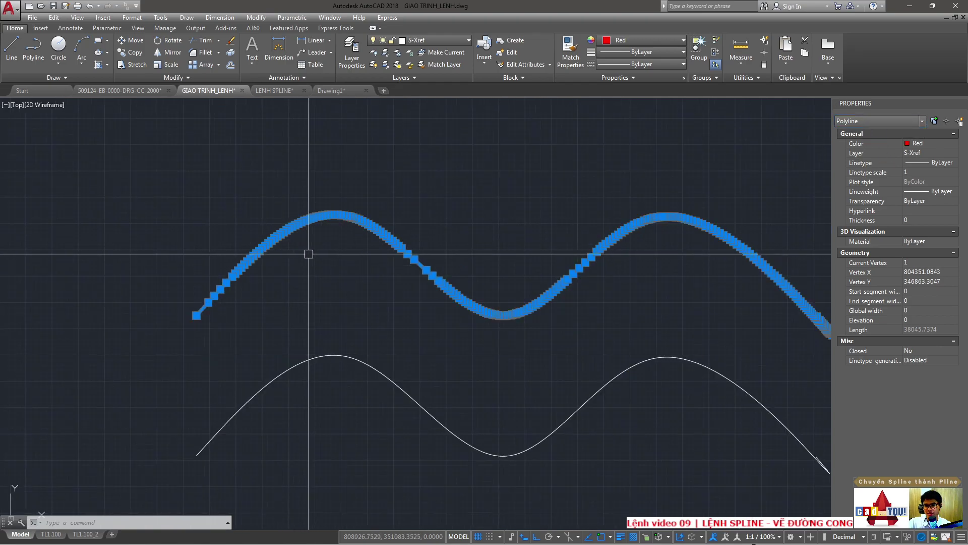
text(x)
- Explode the red polyline and inspect the resulting separate line segments
key(Return)
scroll(288, 244, up, 10)
click(277, 255)
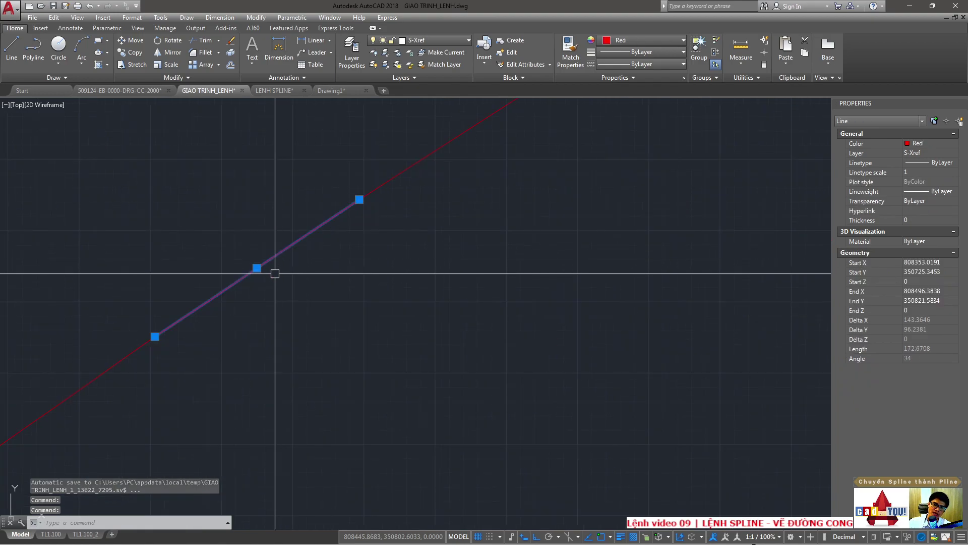
key(Escape)
click(352, 204)
scroll(352, 204, down, 2)
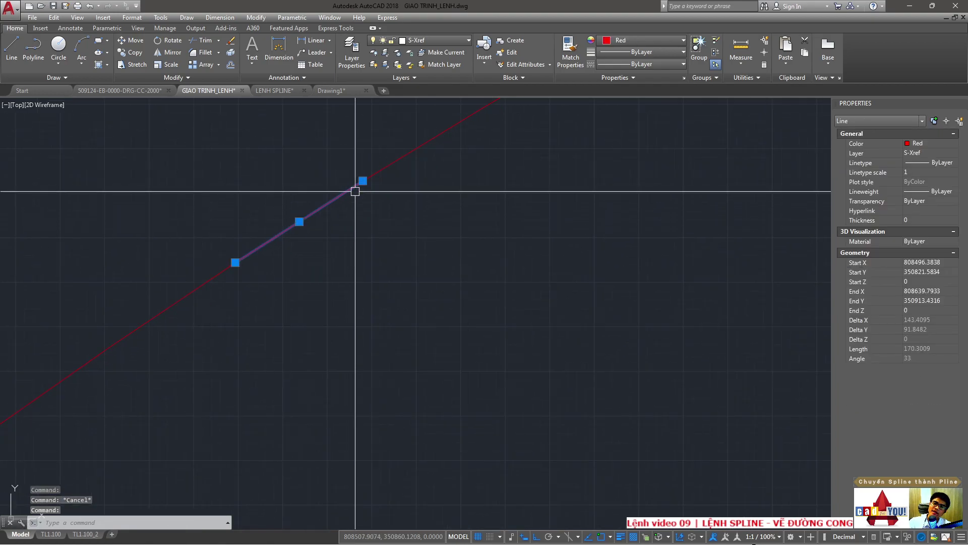
click(395, 162)
scroll(275, 225, down, 3)
key(Escape)
- Window-select all 251 red lines and join them into one polyline
click(138, 189)
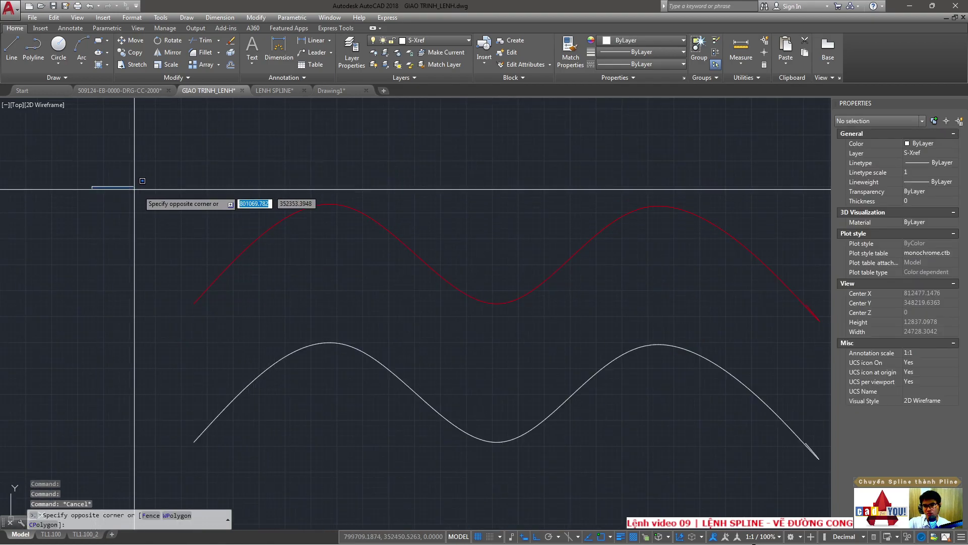
key(Escape)
click(111, 156)
scroll(51, 174, down, 2)
click(563, 274)
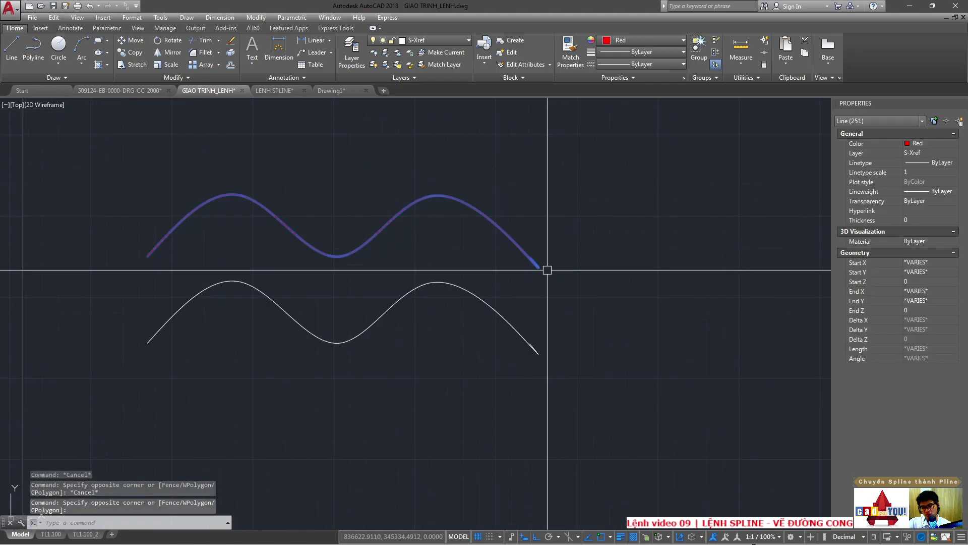
text(j)
key(Return)
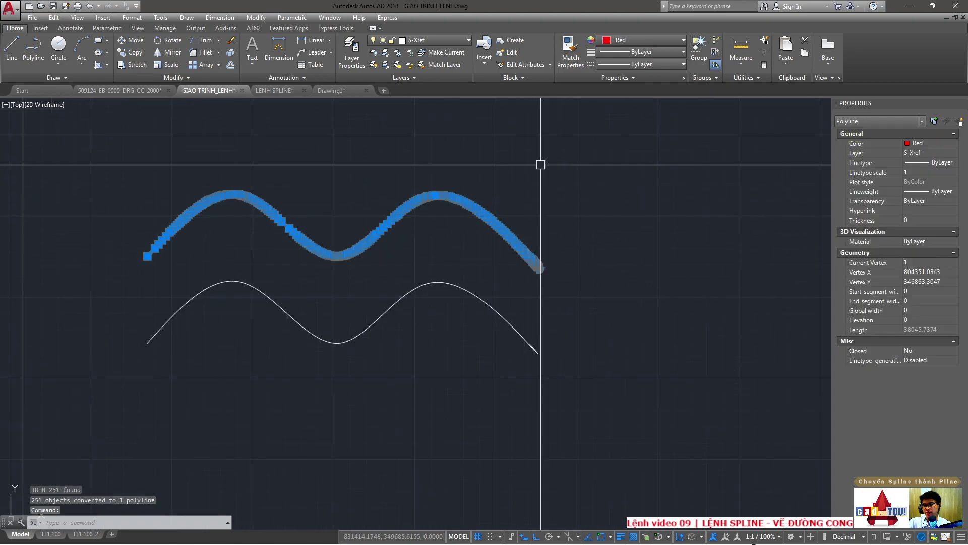
key(Escape)
scroll(203, 288, up, 2)
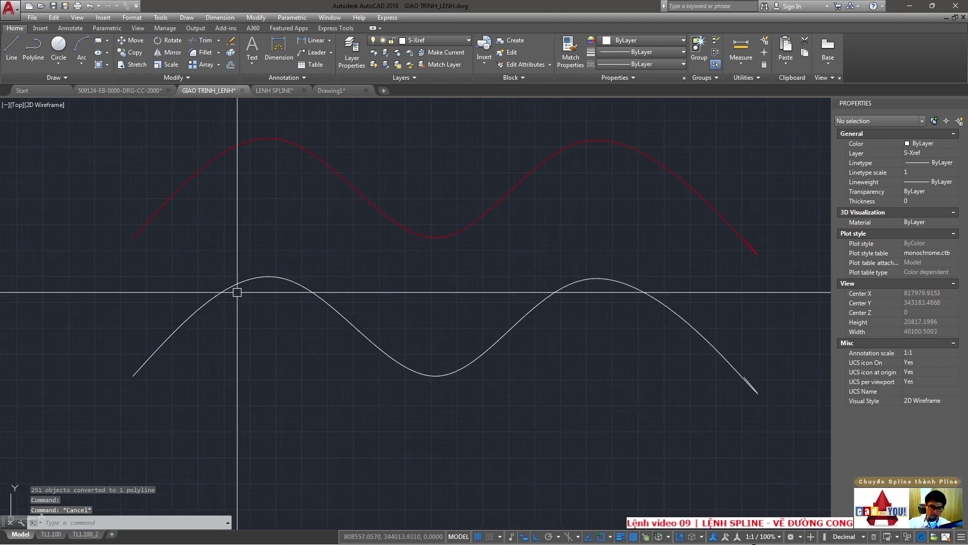
- Convert the white spline to a polyline via SPLINEDIT with precision 10
text(SPLI)
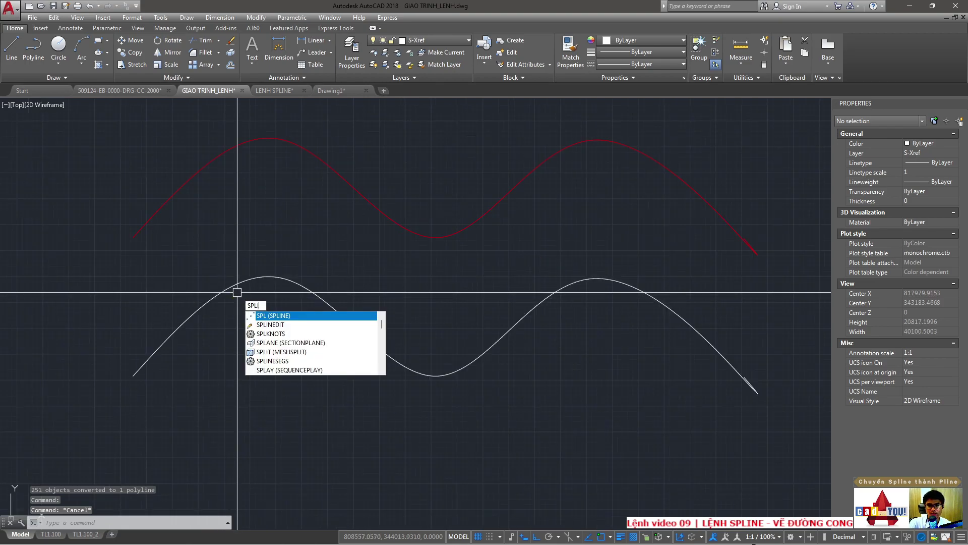
text(ED)
key(BackSpace)
text(NEDIT)
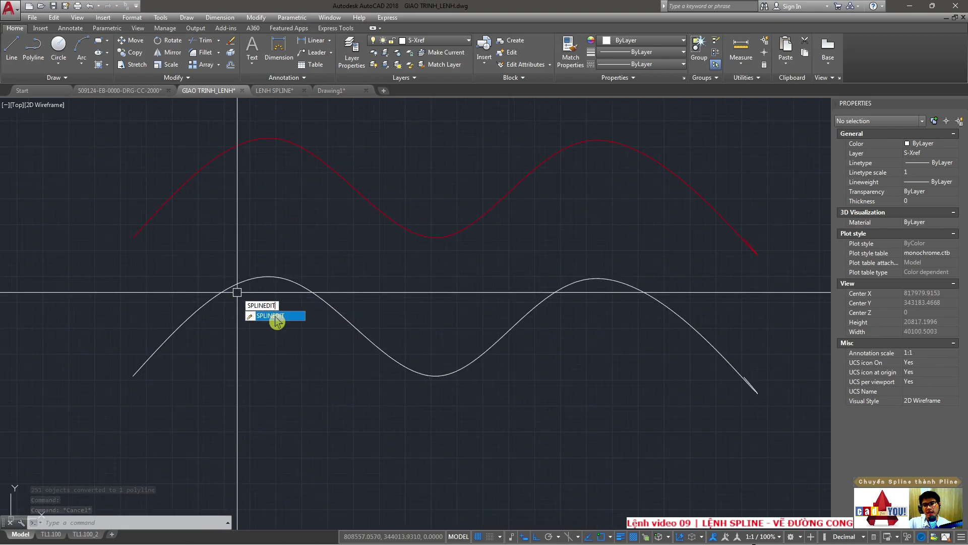
click(276, 322)
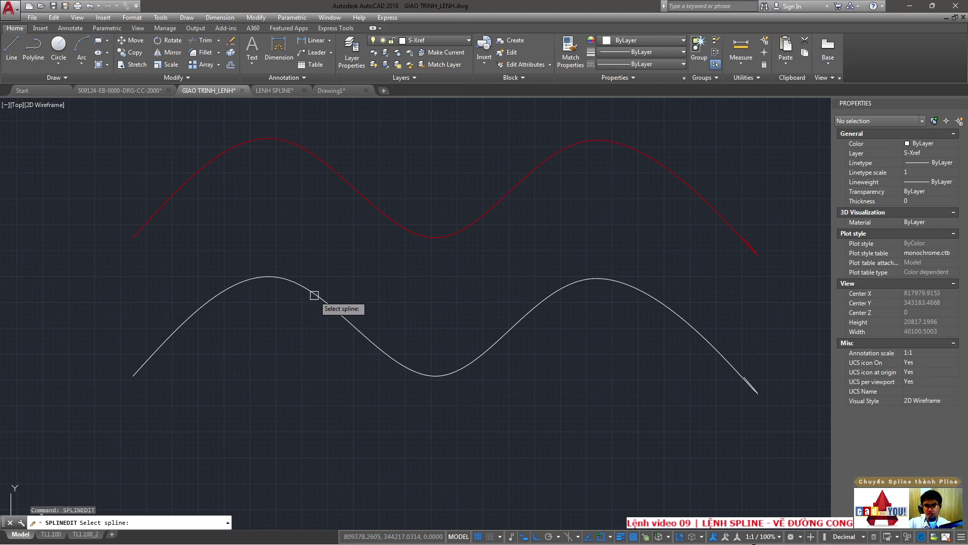
click(314, 295)
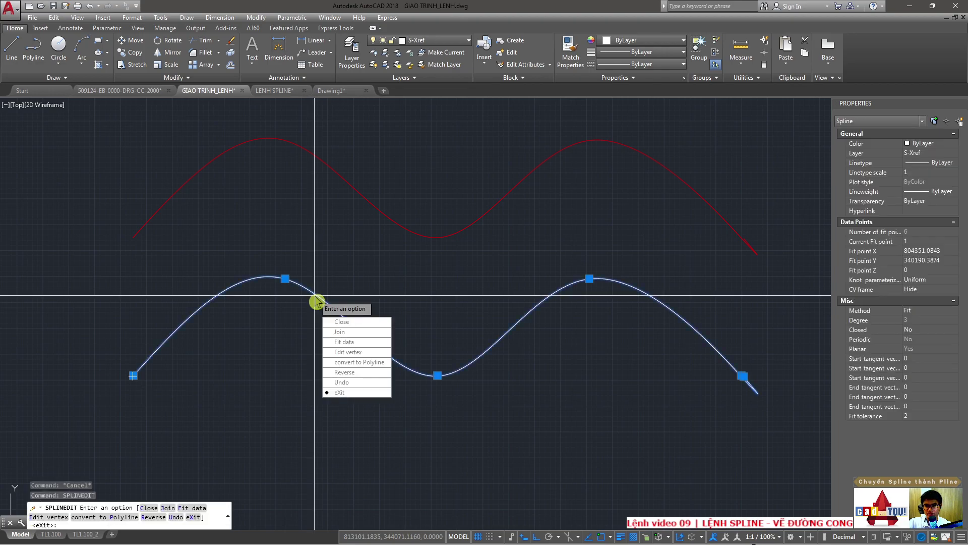
click(360, 363)
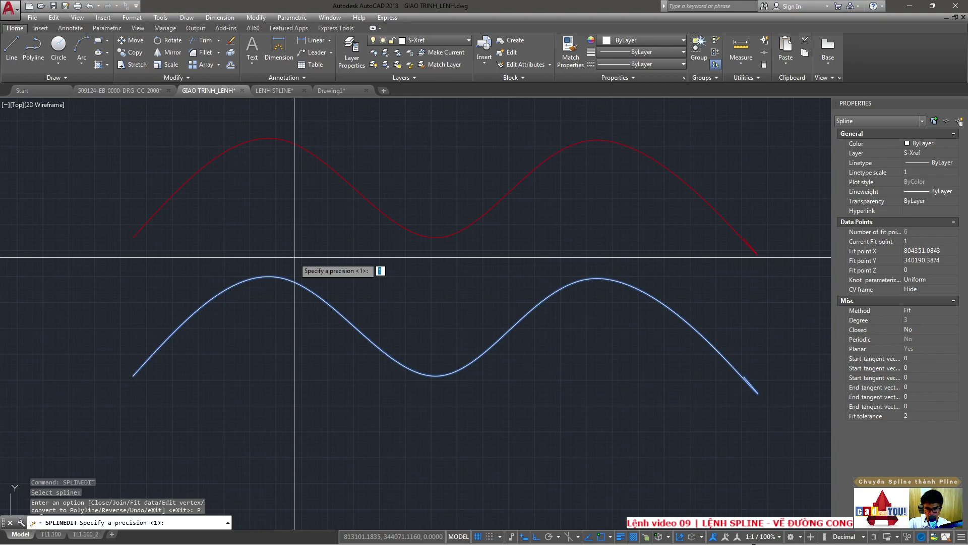
key(Return)
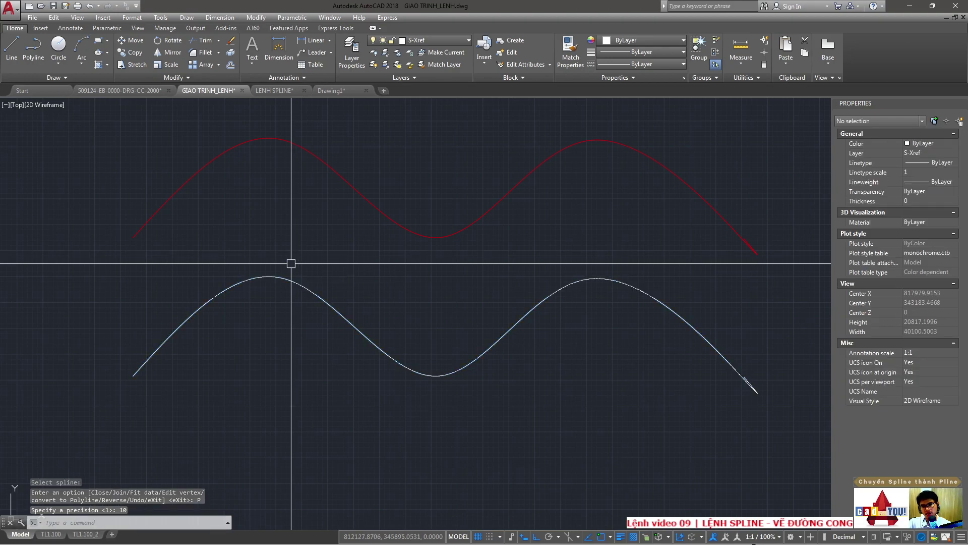
- Select the new white polyline and zoom in to inspect its dense vertices
click(282, 277)
scroll(171, 346, up, 2)
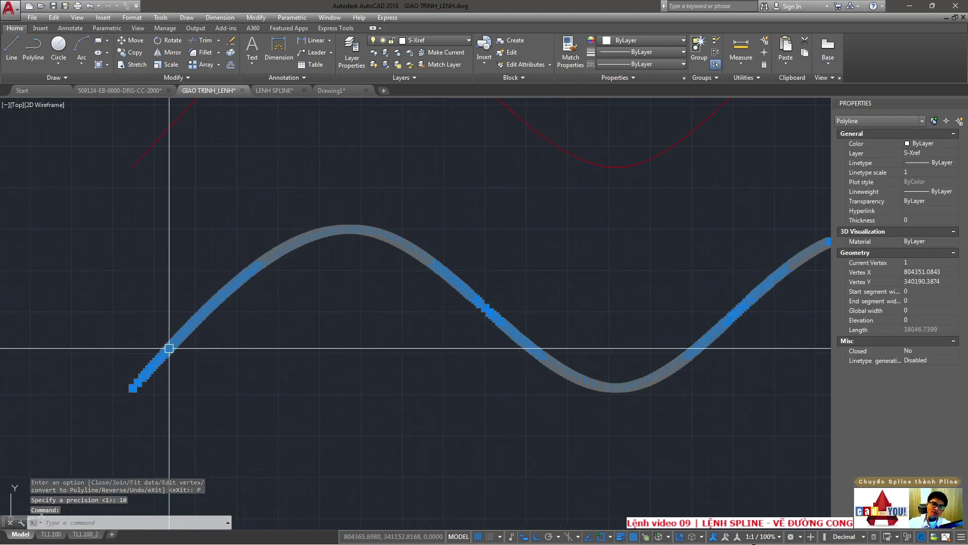
scroll(281, 264, up, 2)
scroll(259, 259, up, 2)
scroll(254, 262, up, 2)
scroll(254, 263, up, 4)
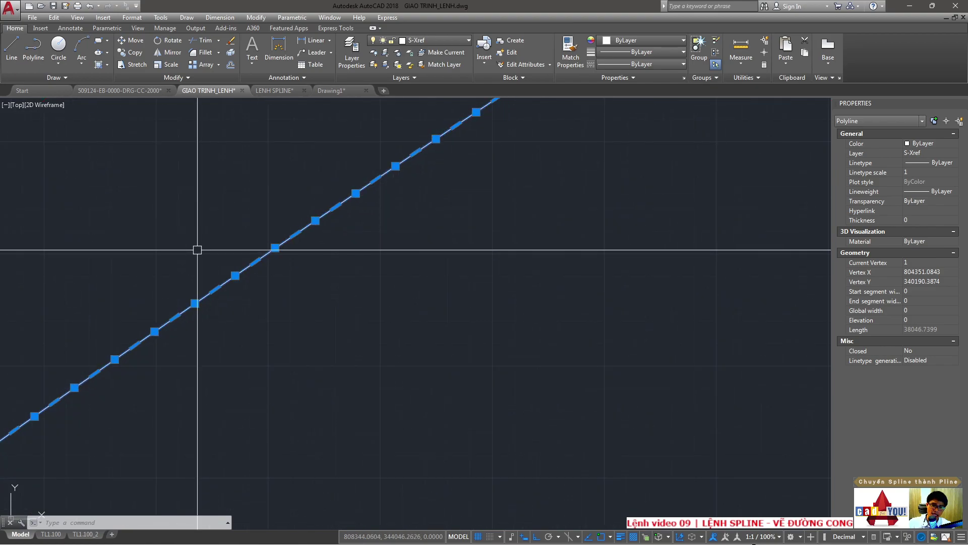
scroll(207, 252, down, 2)
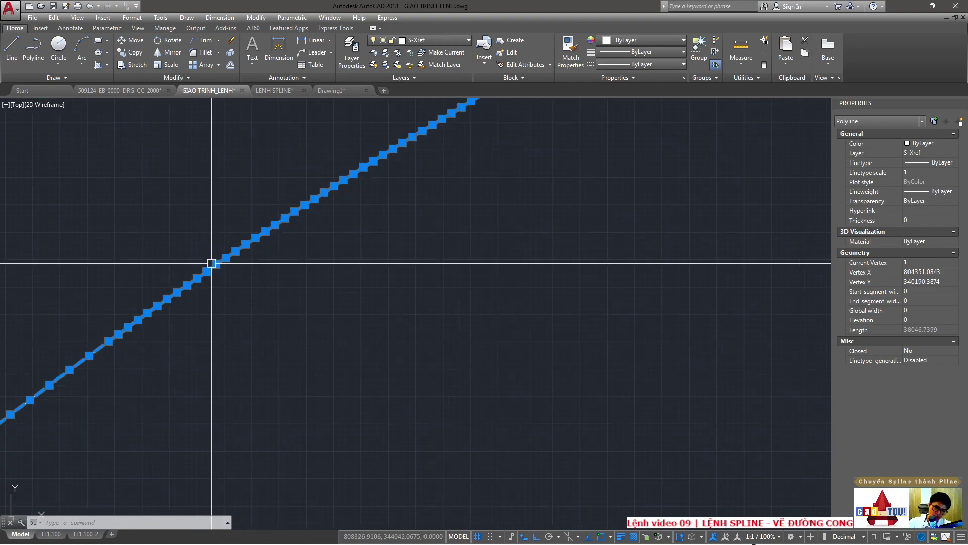
scroll(208, 264, down, 4)
scroll(219, 292, down, 3)
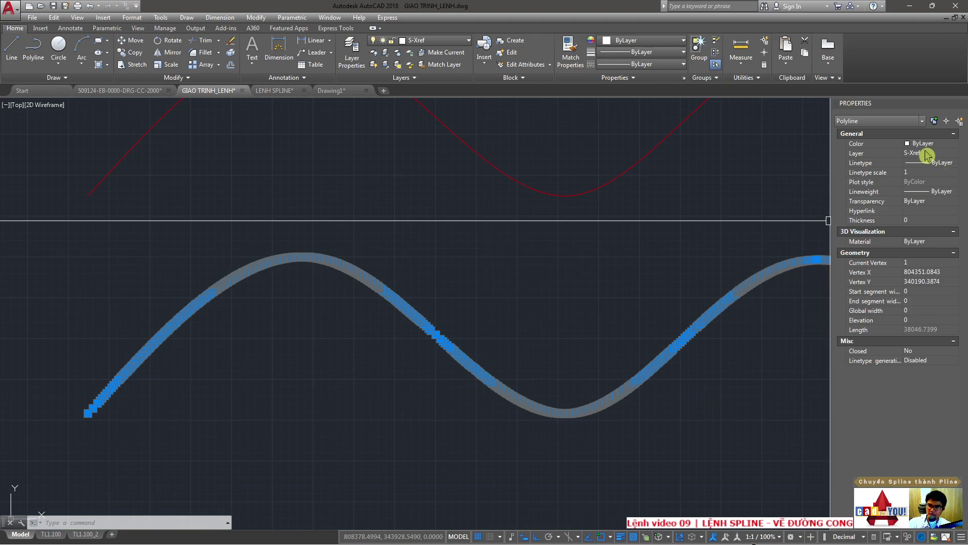
key(Escape)
key(Escape)
scroll(282, 343, down, 2)
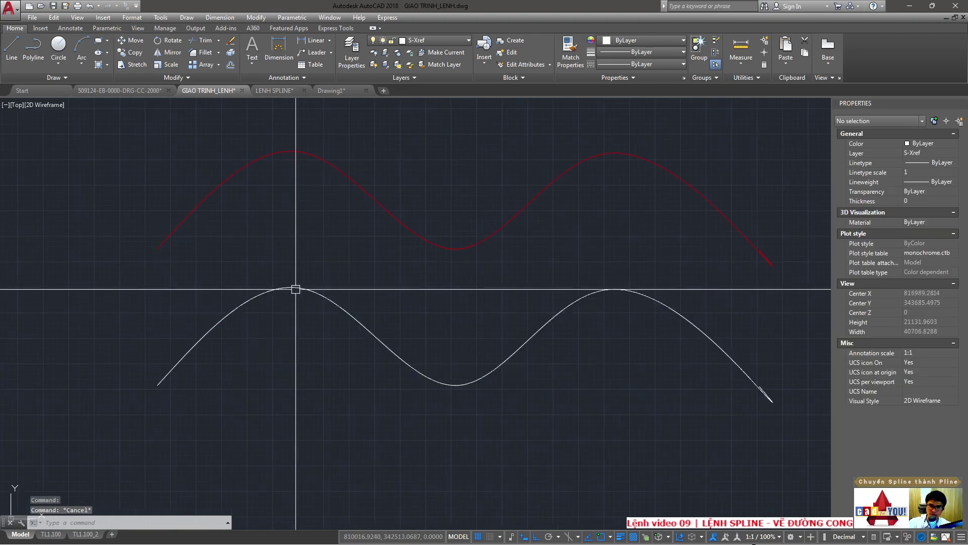
click(194, 137)
click(436, 290)
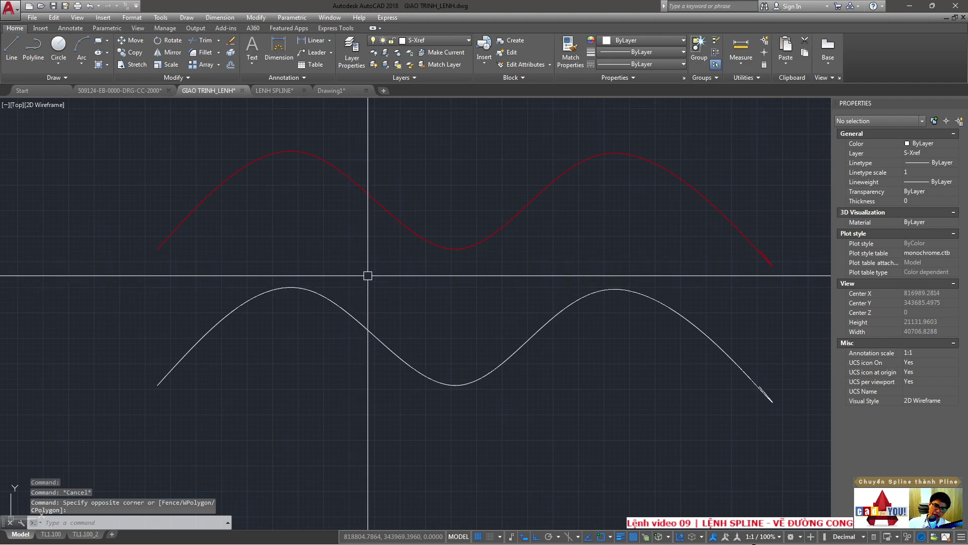
middle_drag(596, 276, 456, 286)
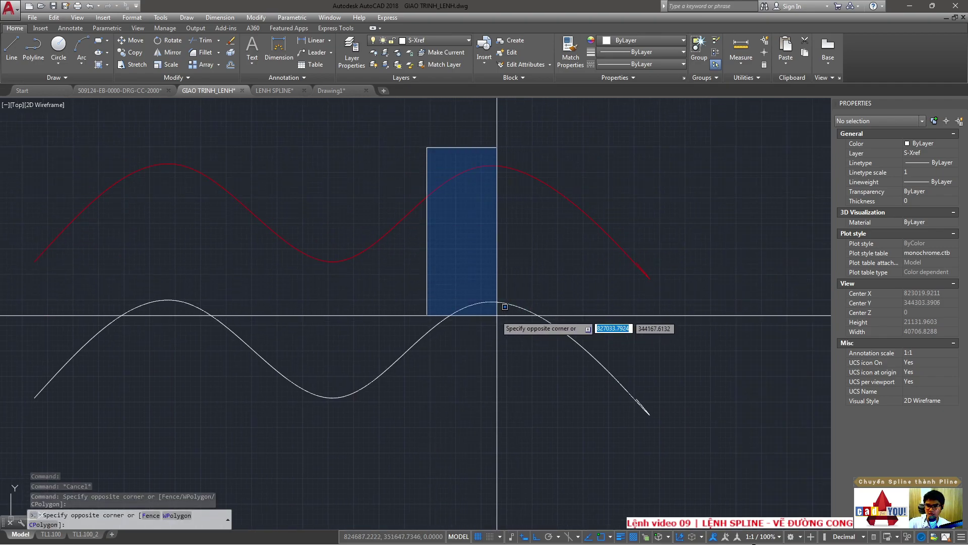
key(Escape)
key(Escape)
scroll(394, 255, down, 2)
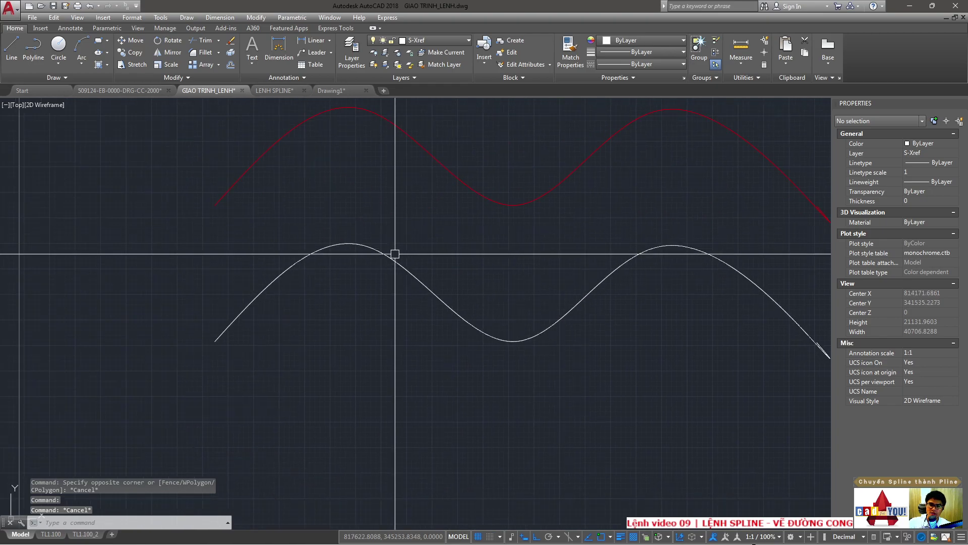
click(378, 253)
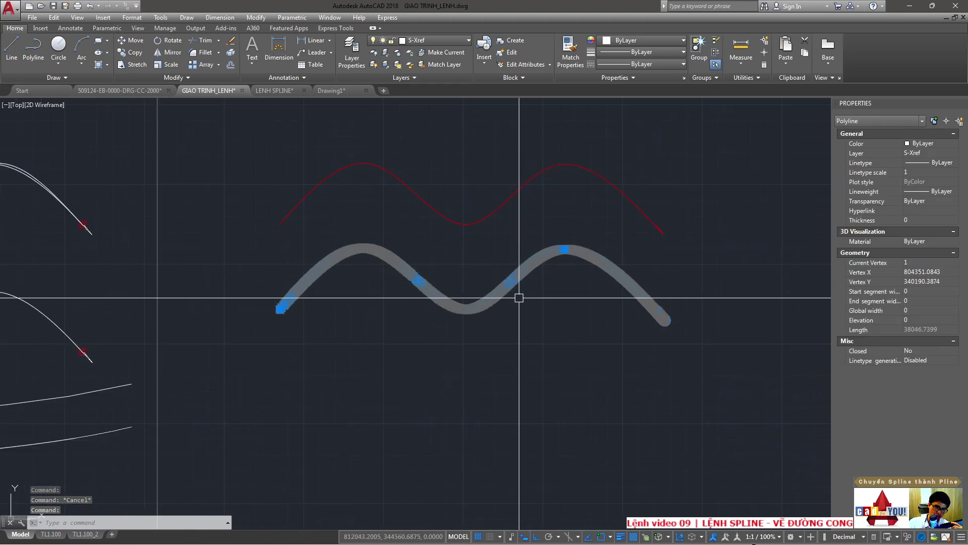
scroll(448, 264, up, 2)
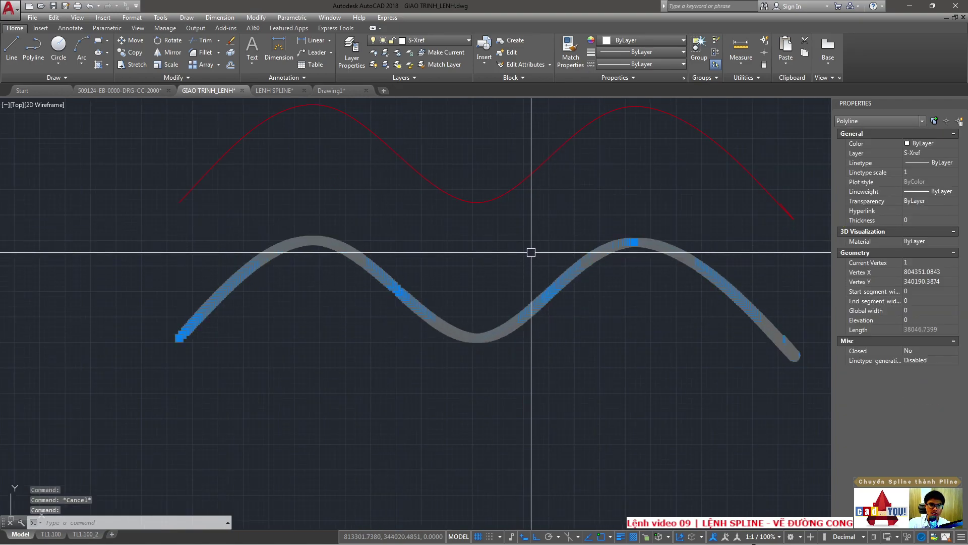
scroll(530, 268, down, 3)
click(331, 242)
scroll(311, 256, up, 5)
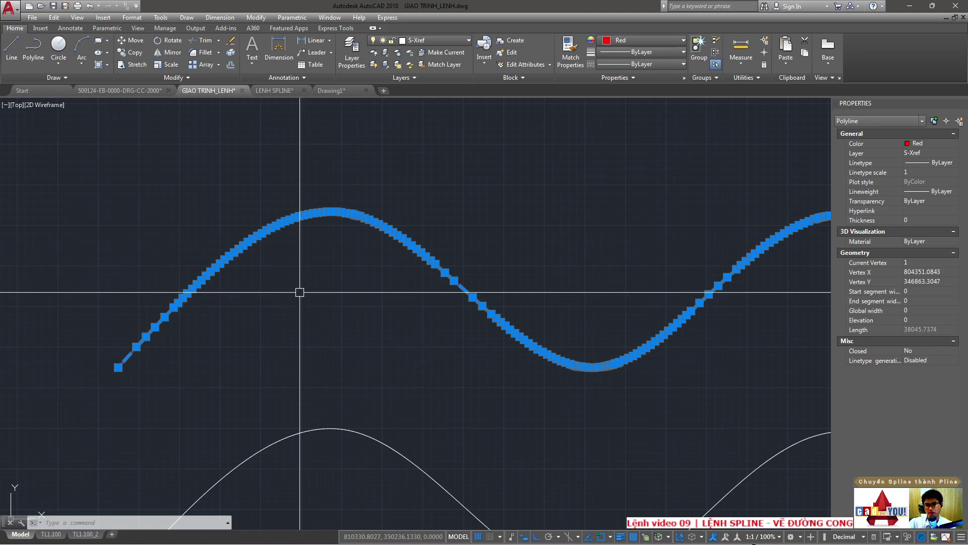
key(Escape)
scroll(394, 278, down, 3)
scroll(363, 283, up, 1)
scroll(377, 248, up, 1)
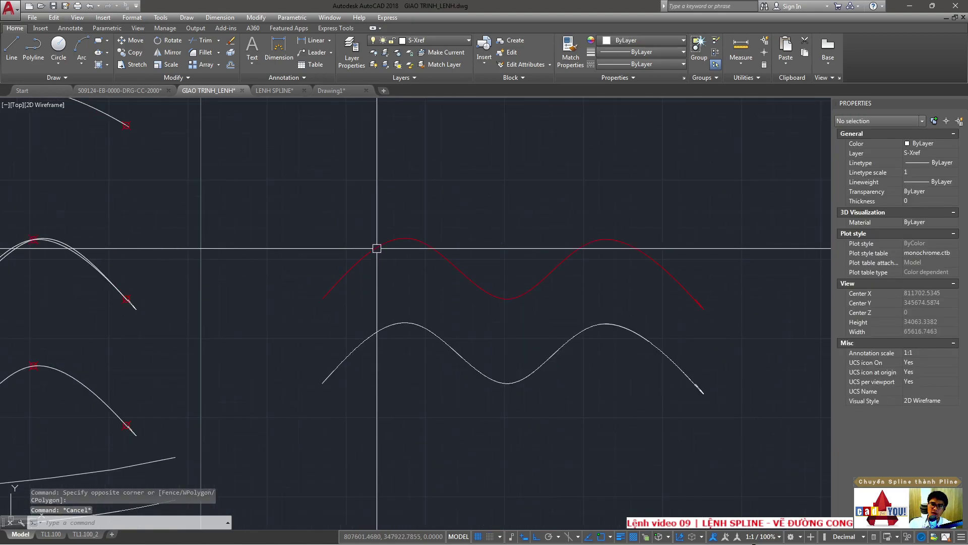
click(376, 248)
scroll(433, 260, up, 4)
key(Escape)
scroll(413, 320, down, 4)
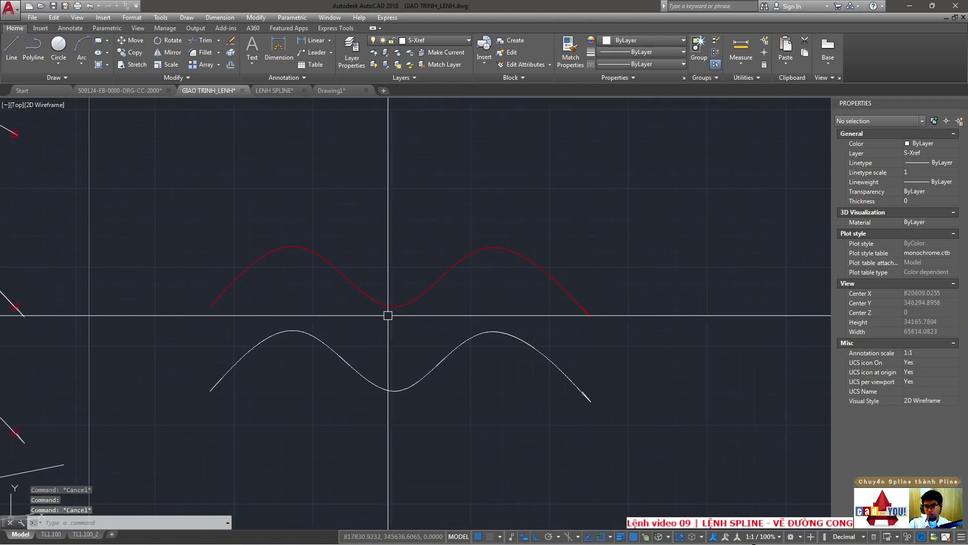
scroll(304, 260, up, 2)
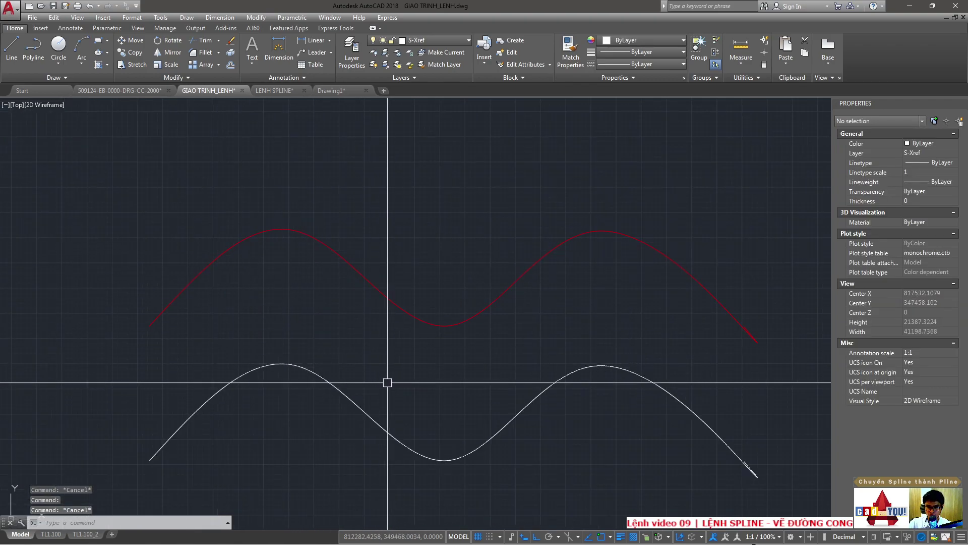
scroll(469, 297, down, 4)
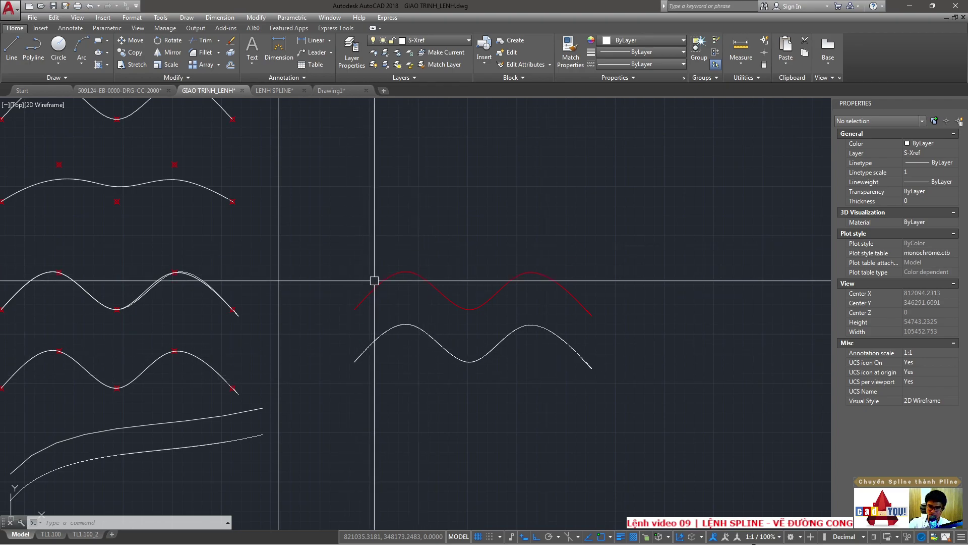
- Copy the white wavy spline to open space below the original curves
text(co)
key(Return)
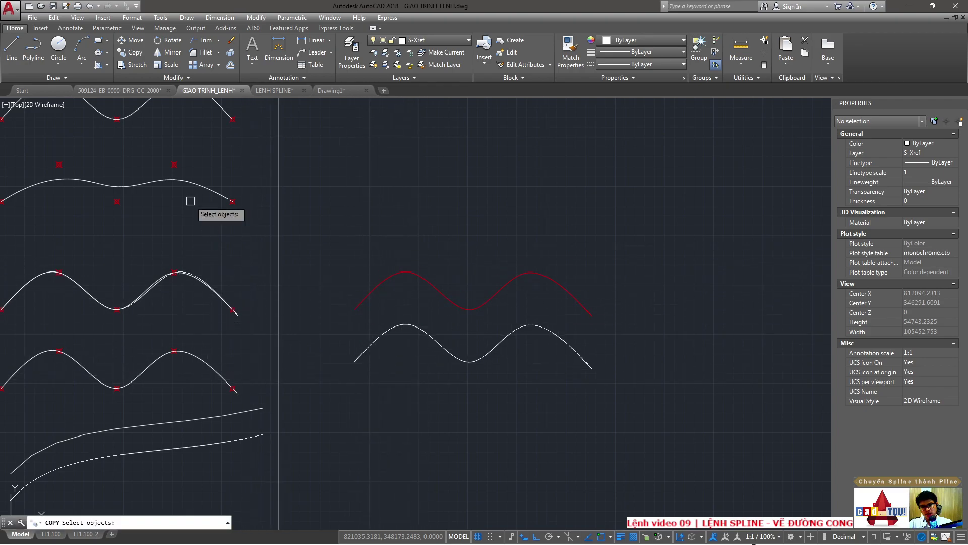
click(139, 294)
key(Return)
middle_drag(237, 320, 215, 255)
click(132, 237)
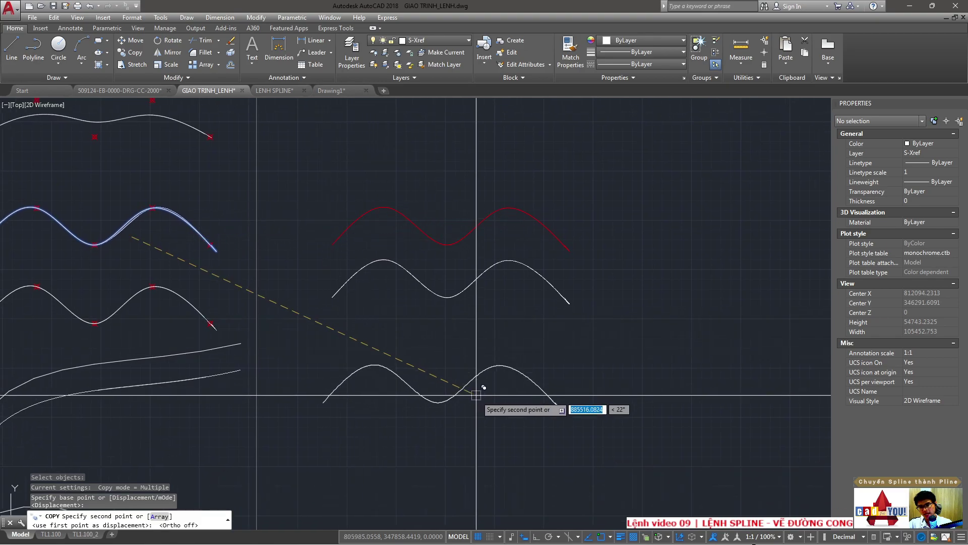
click(482, 376)
scroll(461, 382, up, 2)
key(Escape)
key(Escape)
text(PEDIT)
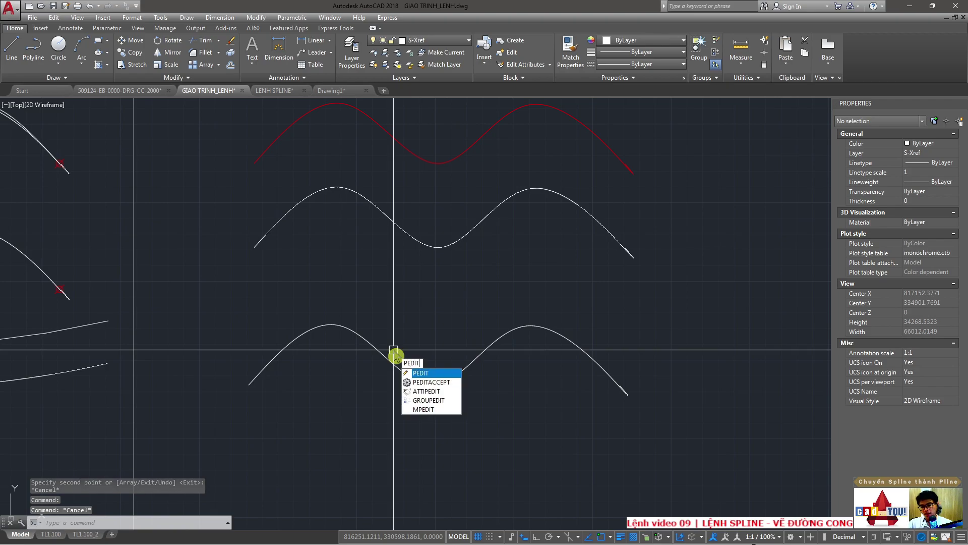
- Convert the copied spline to a polyline with PEDIT at the default precision 10
key(Return)
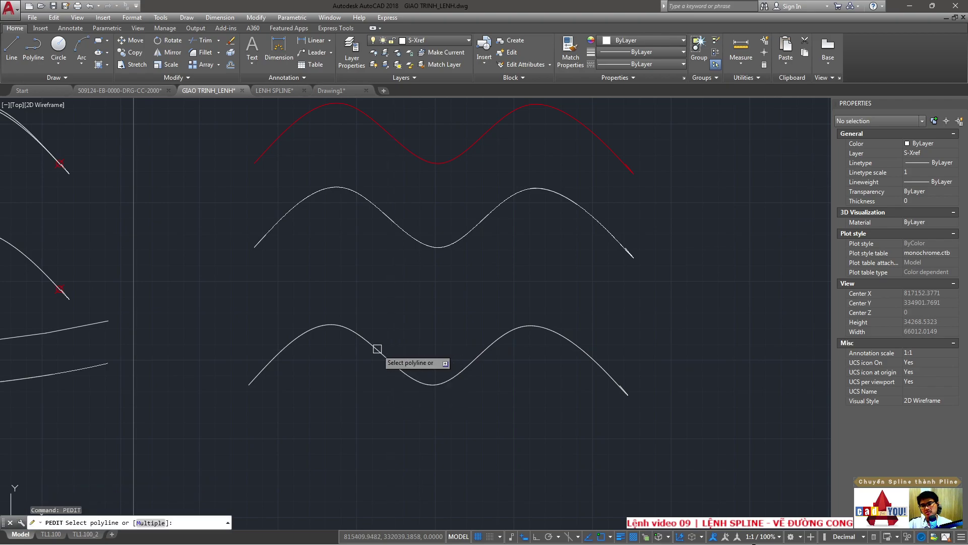
click(377, 349)
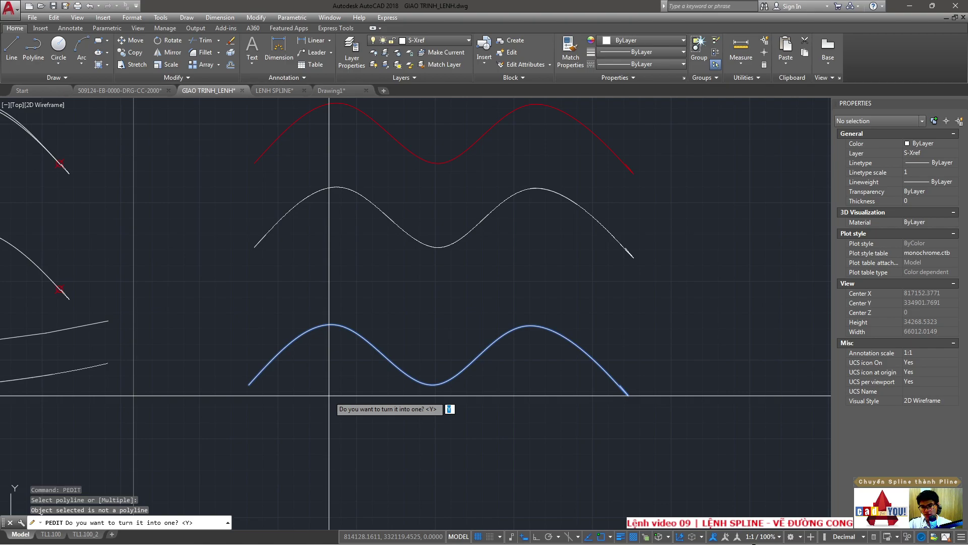
key(Return)
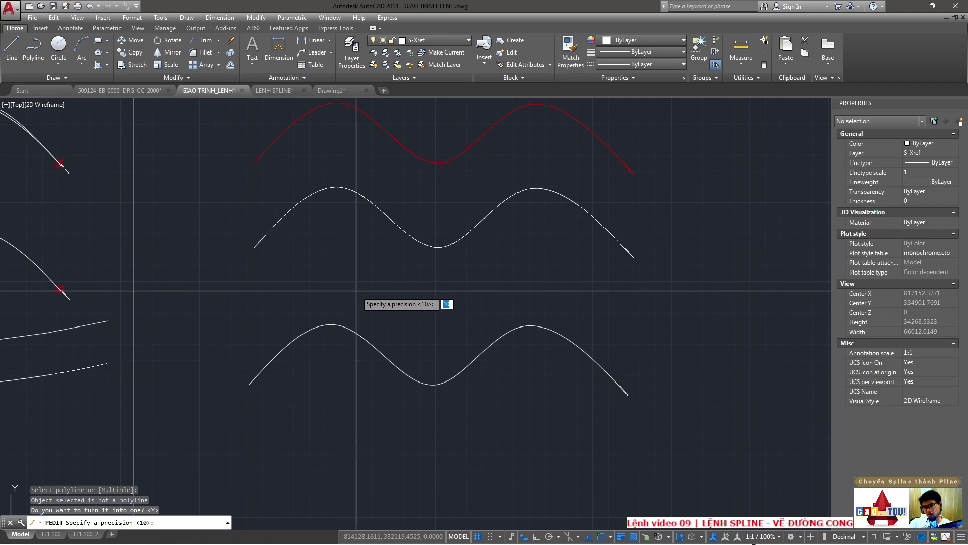
key(Return)
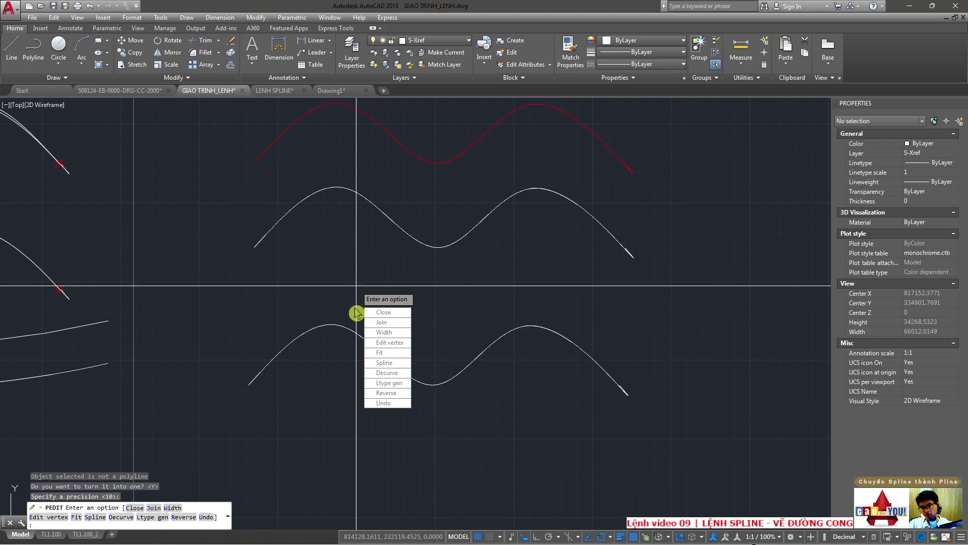
key(Return)
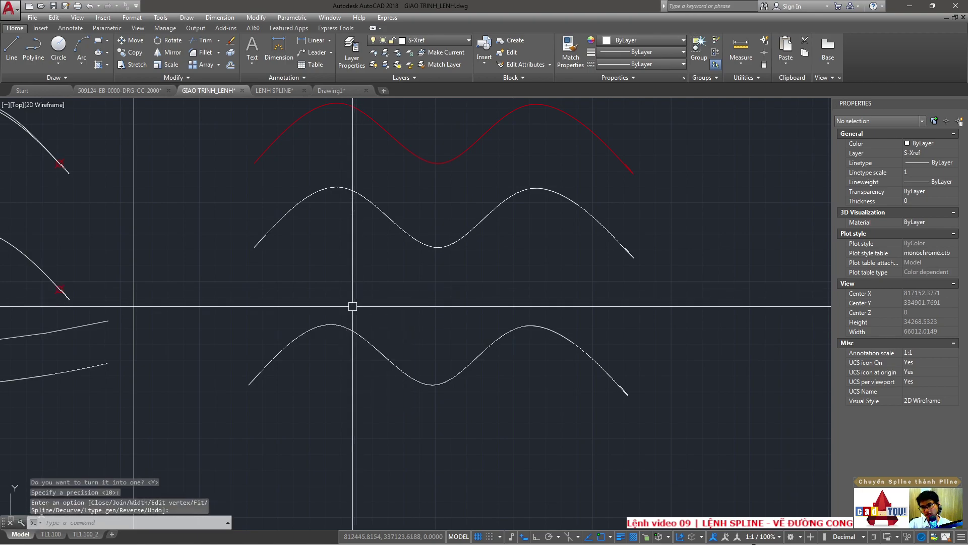
click(346, 332)
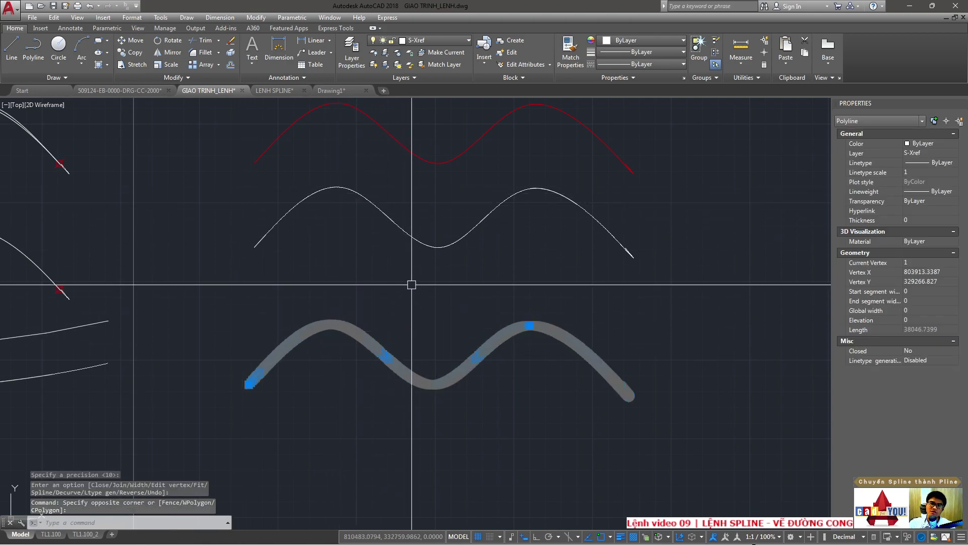
key(Escape)
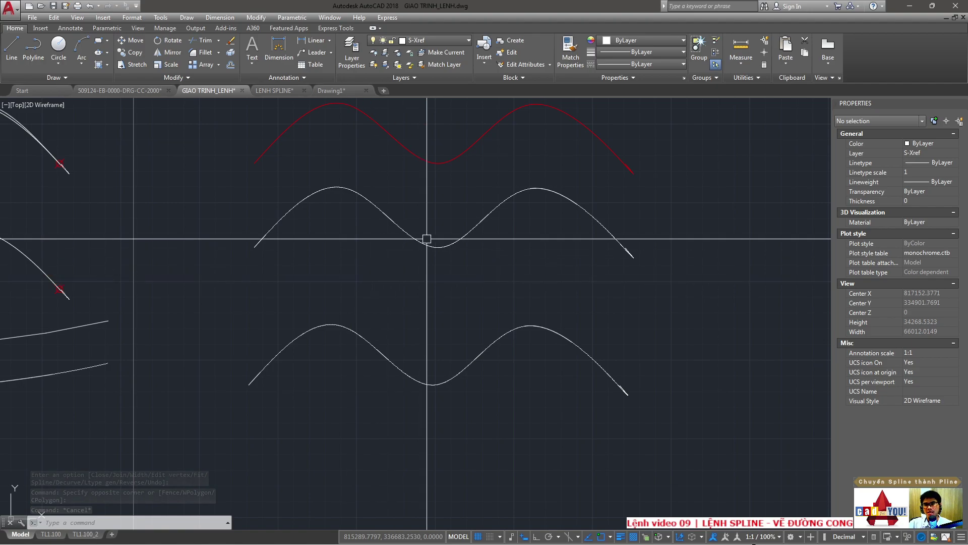
middle_drag(428, 240, 452, 305)
scroll(424, 323, down, 4)
scroll(319, 302, up, 2)
click(318, 302)
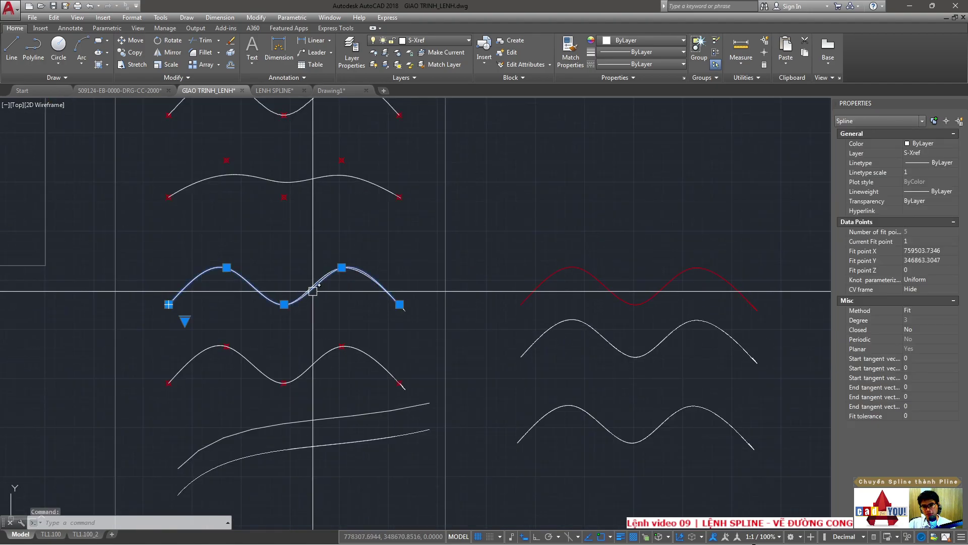
text(m)
key(Return)
click(169, 303)
scroll(170, 304, up, 2)
middle_drag(757, 313, 433, 295)
scroll(443, 282, up, 5)
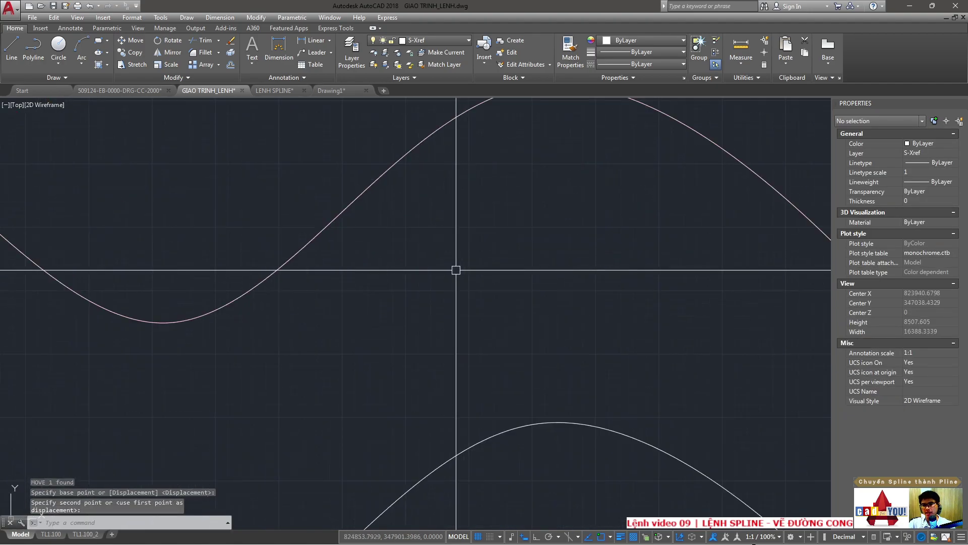
scroll(413, 268, down, 5)
scroll(370, 266, up, 2)
click(367, 259)
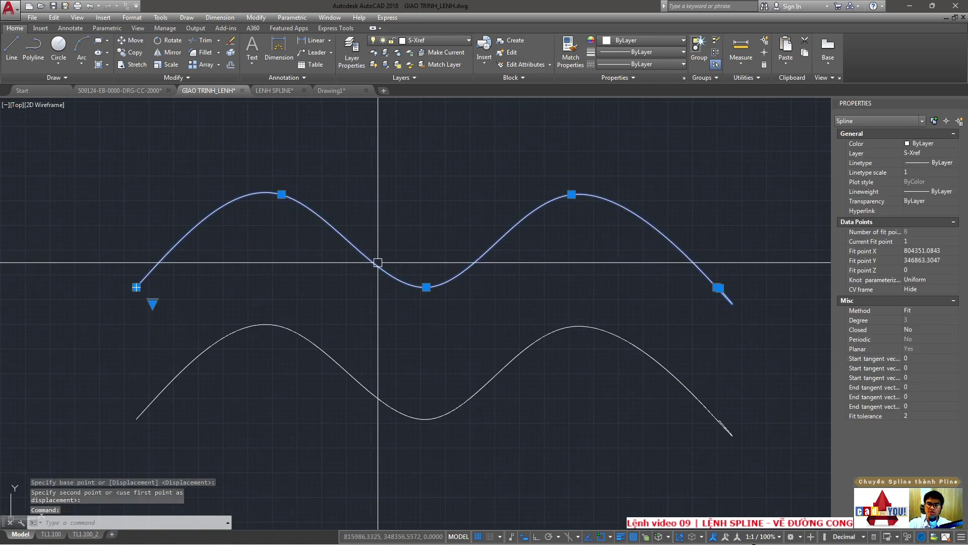
click(933, 143)
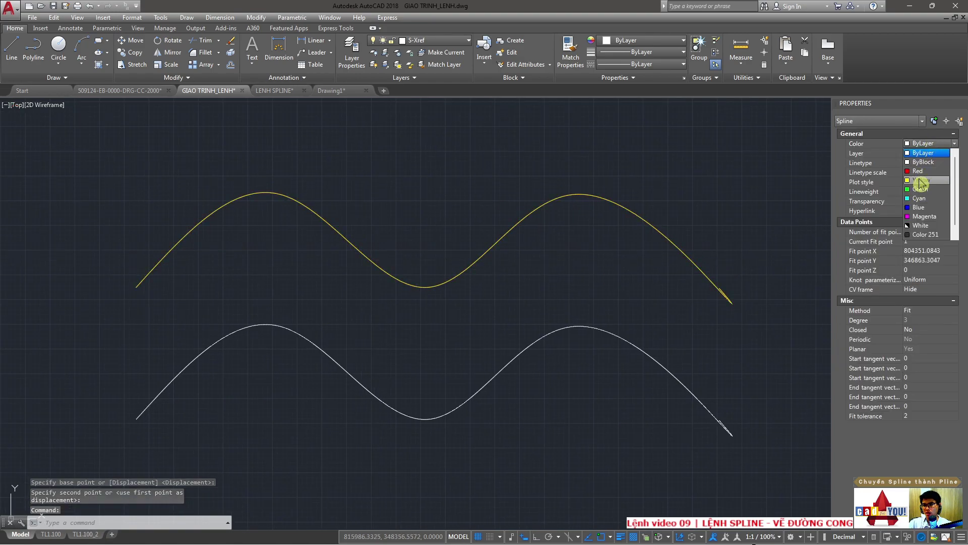
click(918, 180)
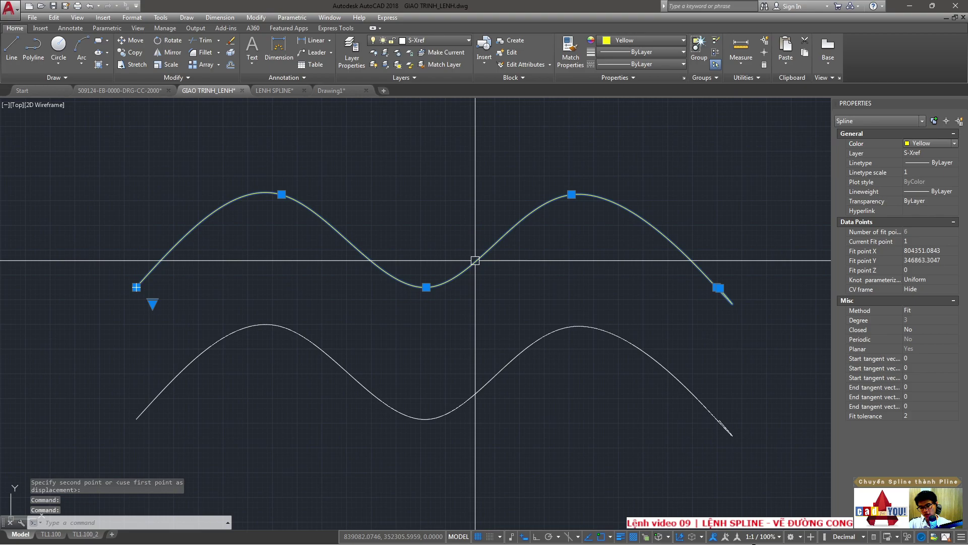
text(m)
key(Return)
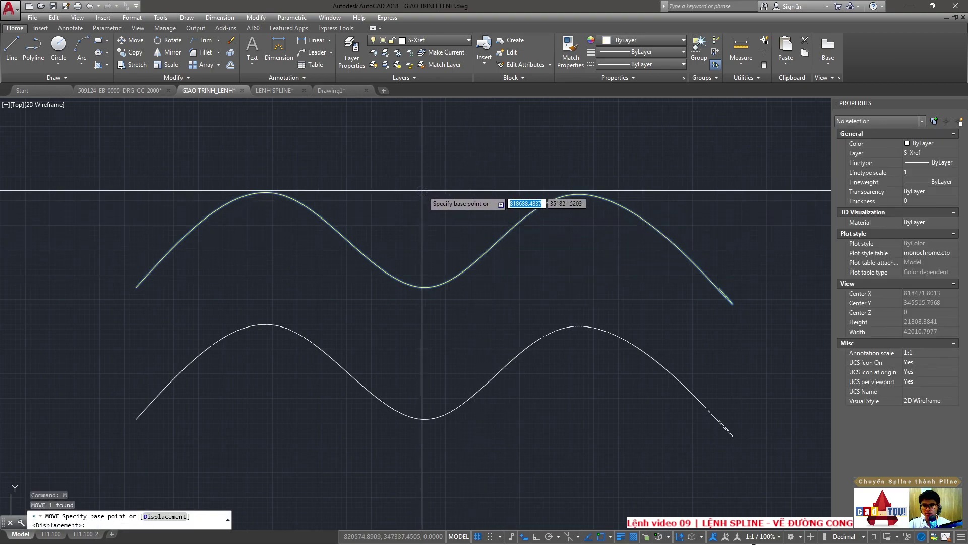
scroll(272, 218, up, 2)
scroll(272, 219, up, 4)
scroll(249, 177, up, 3)
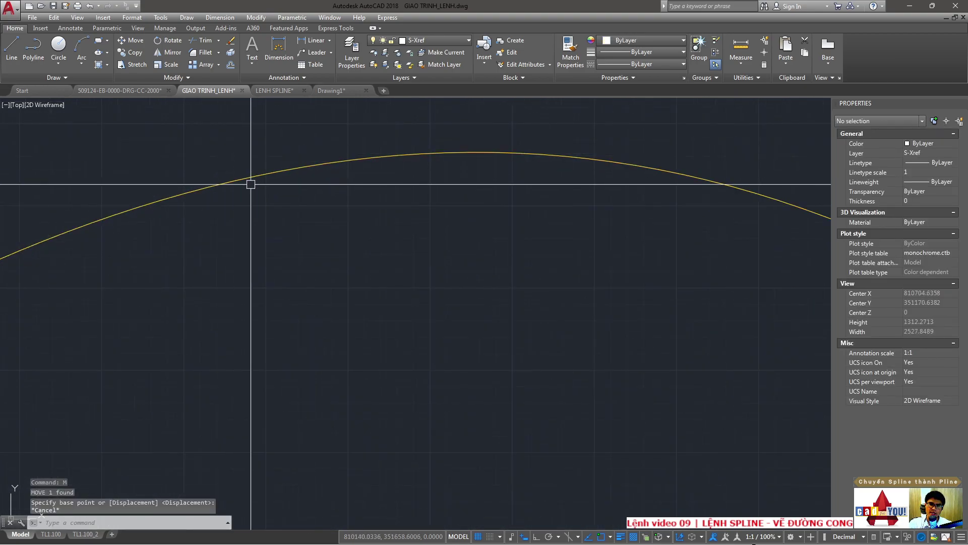
key(Escape)
scroll(271, 179, up, 4)
click(254, 188)
scroll(253, 210, down, 4)
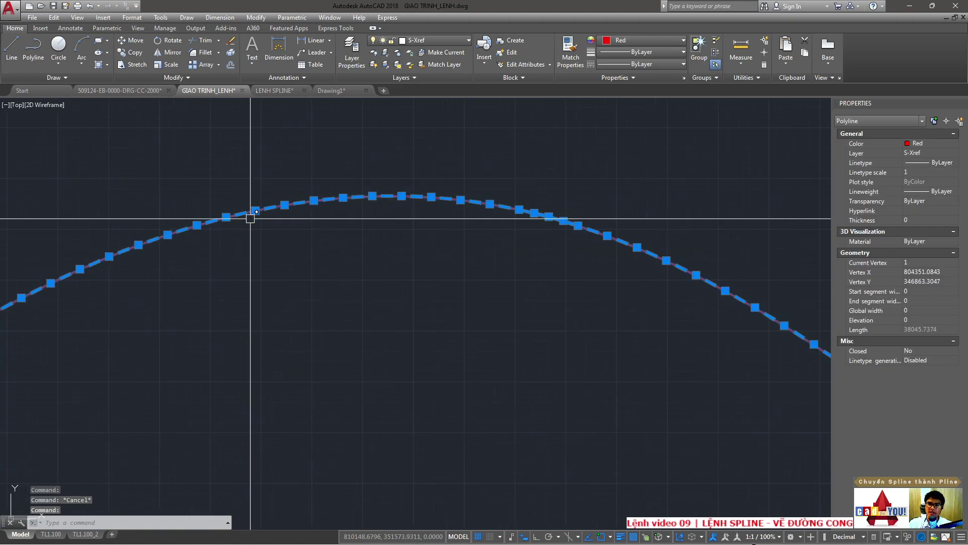
scroll(251, 216, down, 3)
scroll(249, 221, down, 2)
key(Escape)
scroll(441, 255, down, 2)
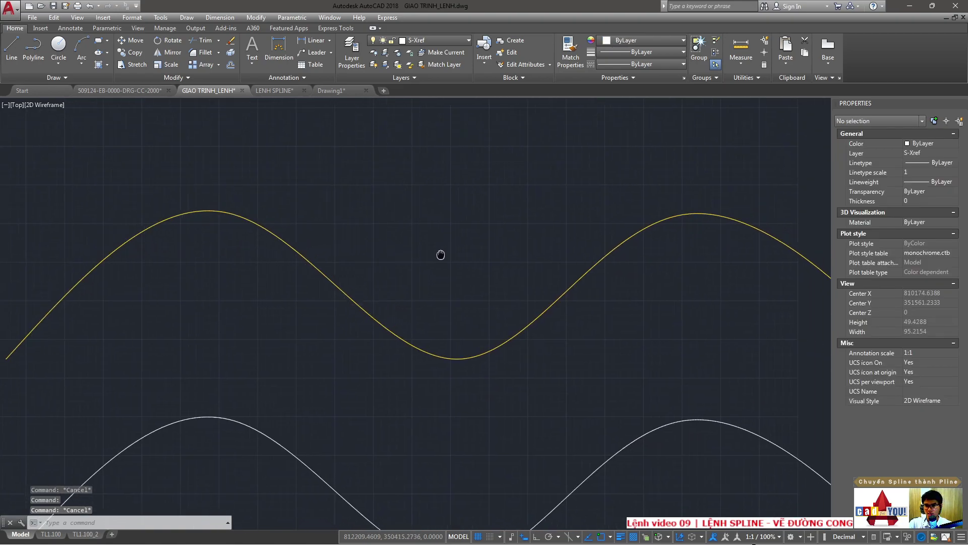
scroll(427, 296, down, 3)
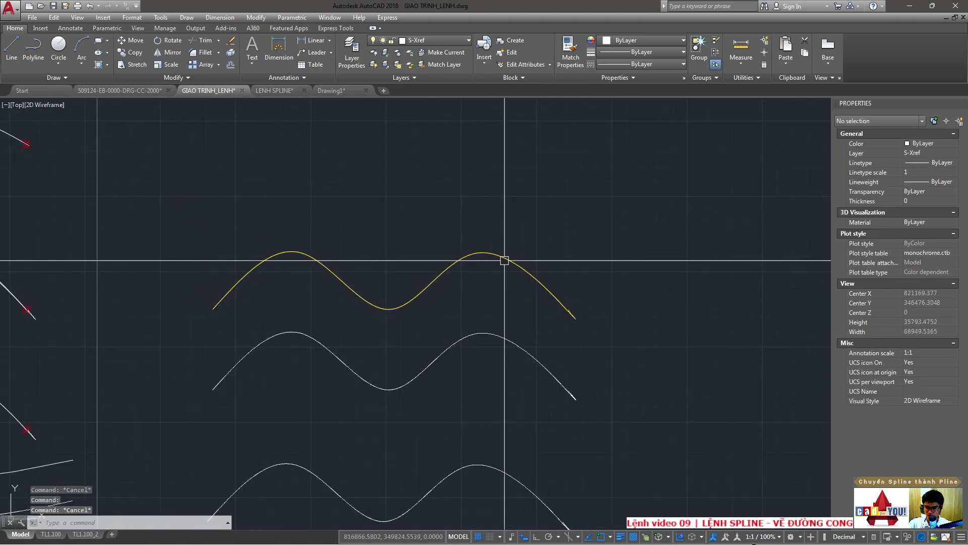
click(452, 266)
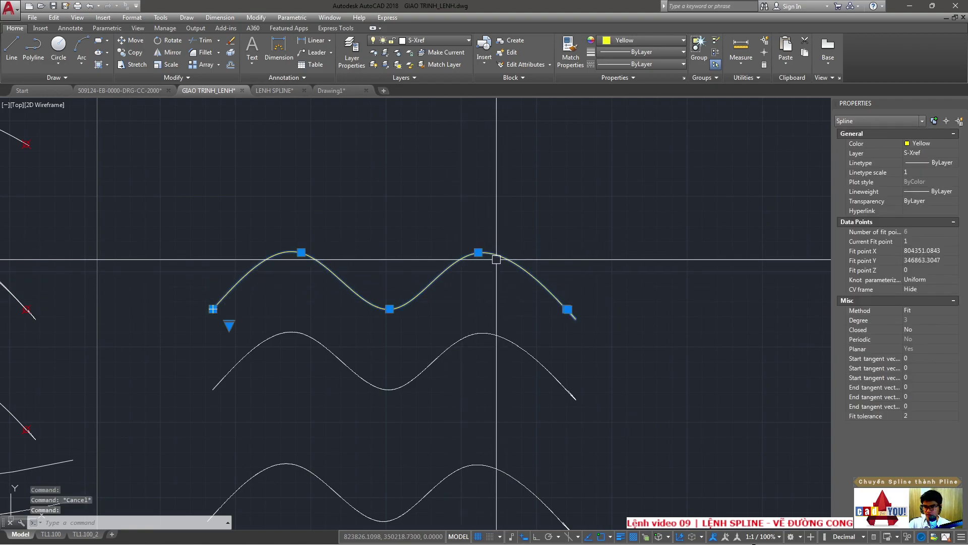
scroll(497, 257, up, 3)
scroll(437, 233, up, 3)
scroll(406, 247, up, 3)
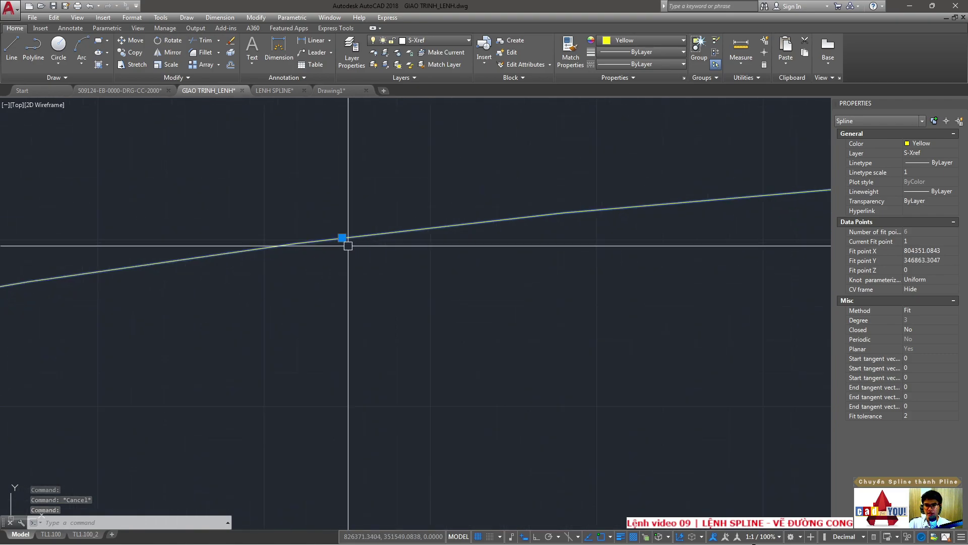
scroll(346, 240, up, 2)
scroll(349, 228, up, 2)
scroll(352, 225, up, 2)
scroll(531, 229, up, 2)
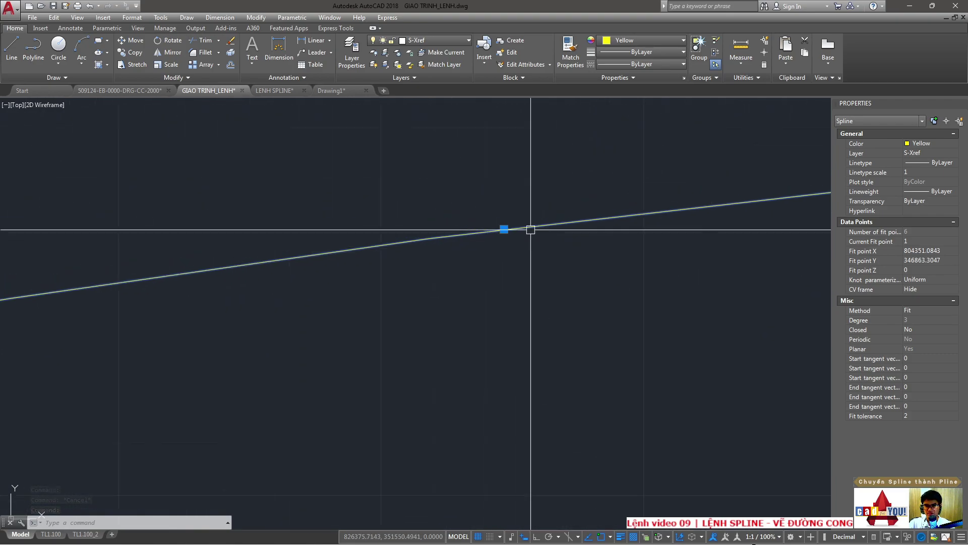
scroll(411, 255, up, 2)
scroll(504, 247, down, 3)
scroll(450, 259, down, 3)
scroll(380, 274, up, 4)
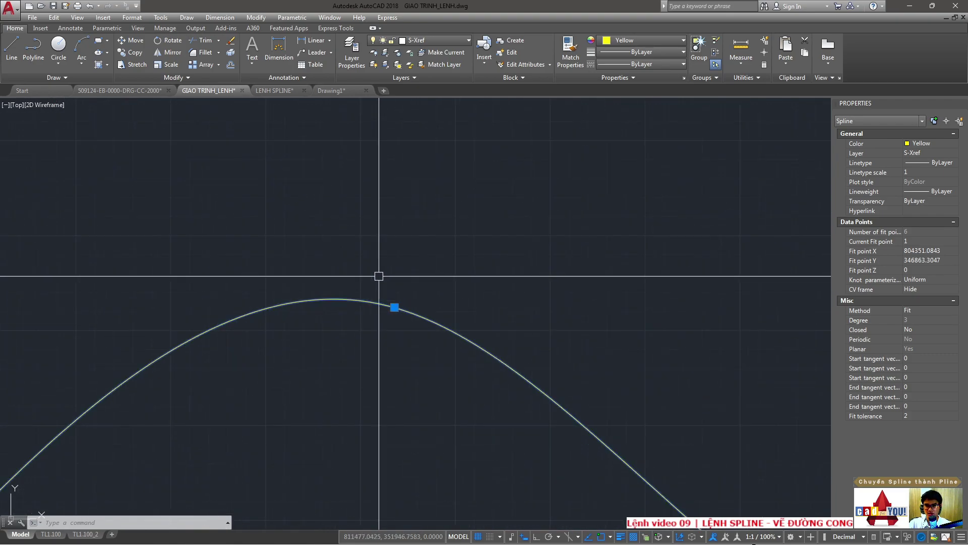
middle_drag(380, 274, 348, 305)
scroll(225, 302, up, 2)
scroll(288, 321, up, 2)
text(RE)
key(Return)
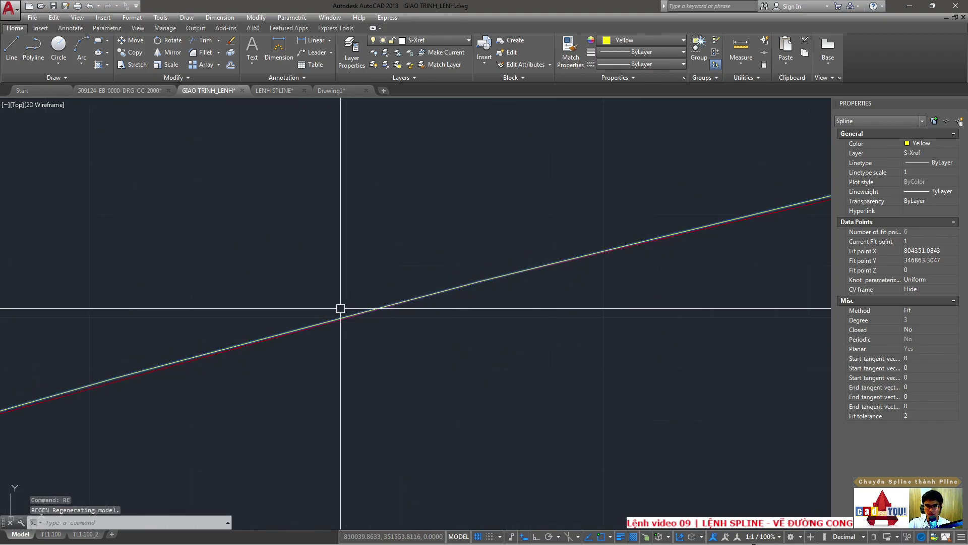
click(294, 326)
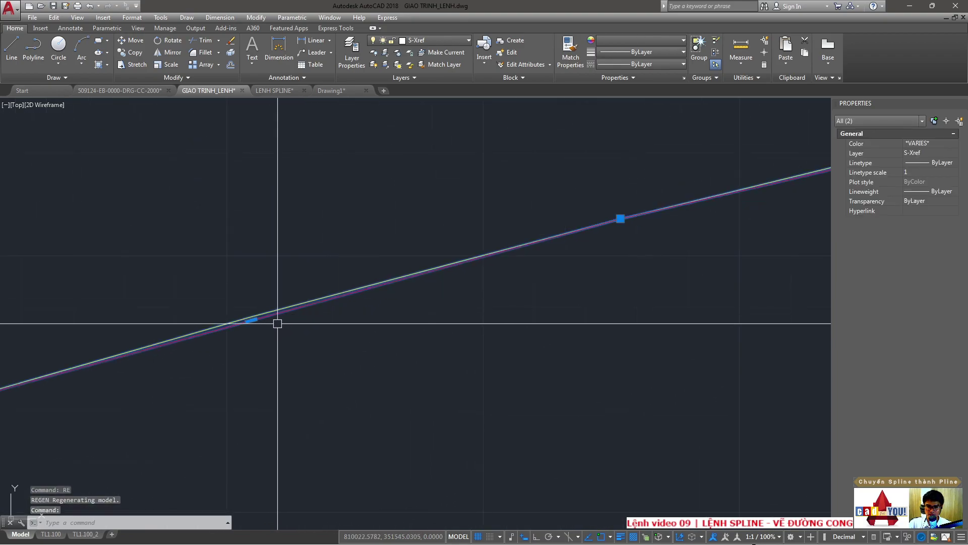
middle_drag(277, 320, 424, 269)
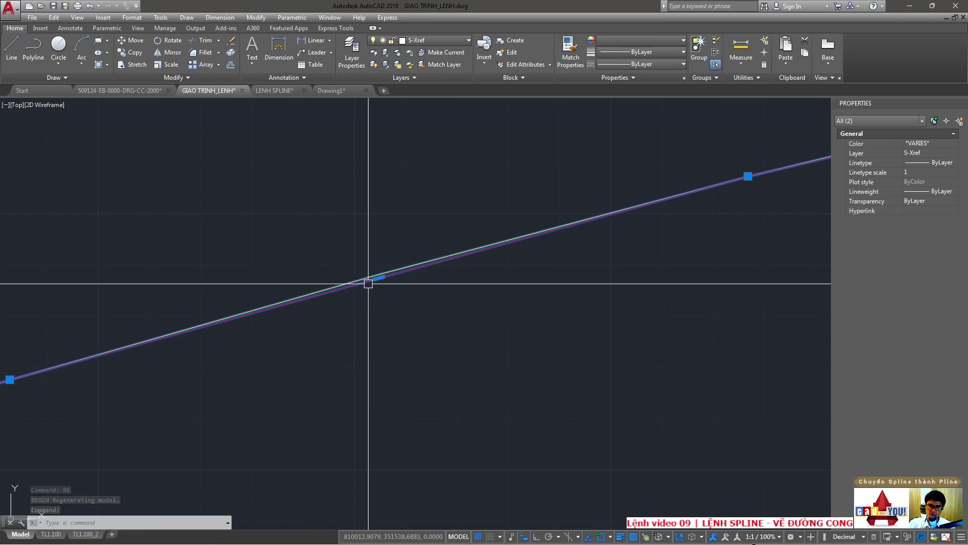
scroll(365, 282, up, 1)
scroll(364, 283, up, 1)
text(l)
key(Return)
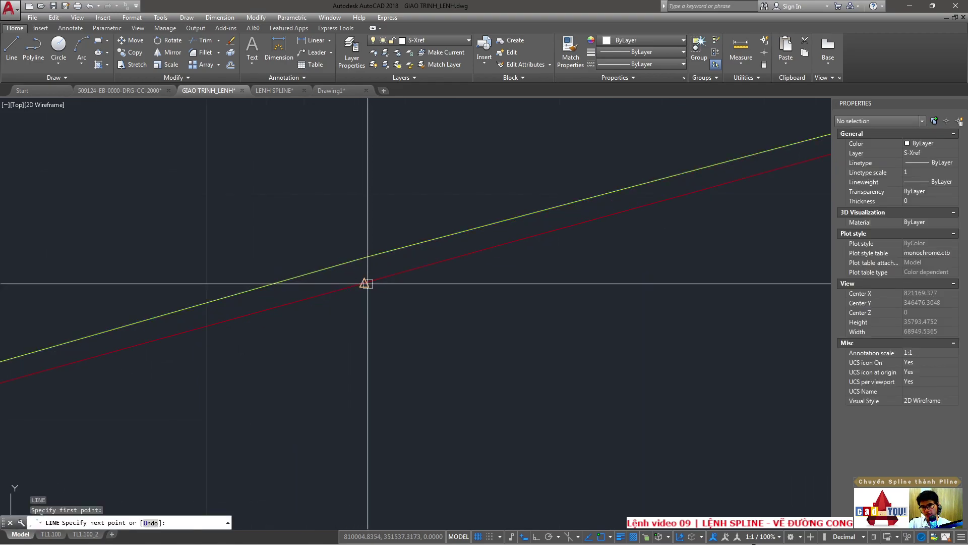
click(364, 282)
key(Escape)
scroll(358, 262, down, 2)
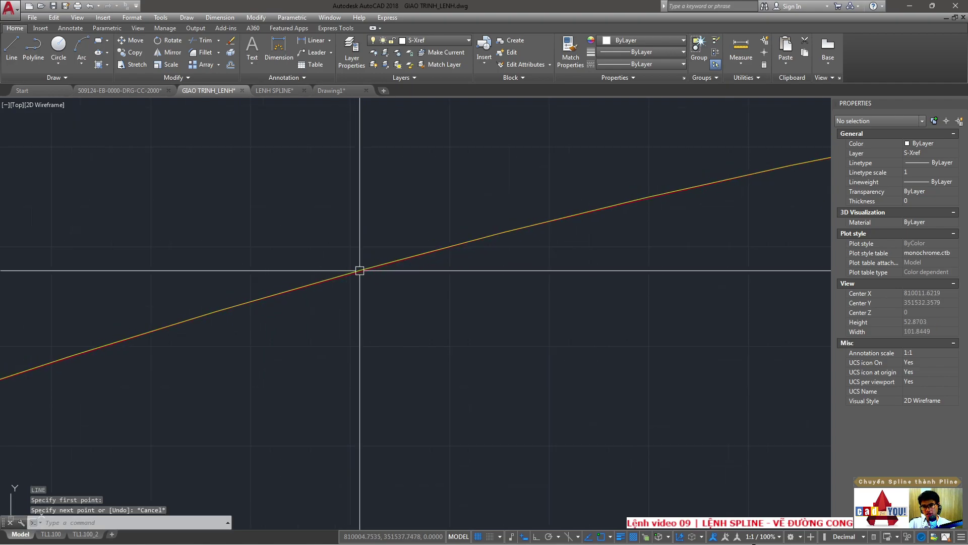
scroll(359, 270, up, 1)
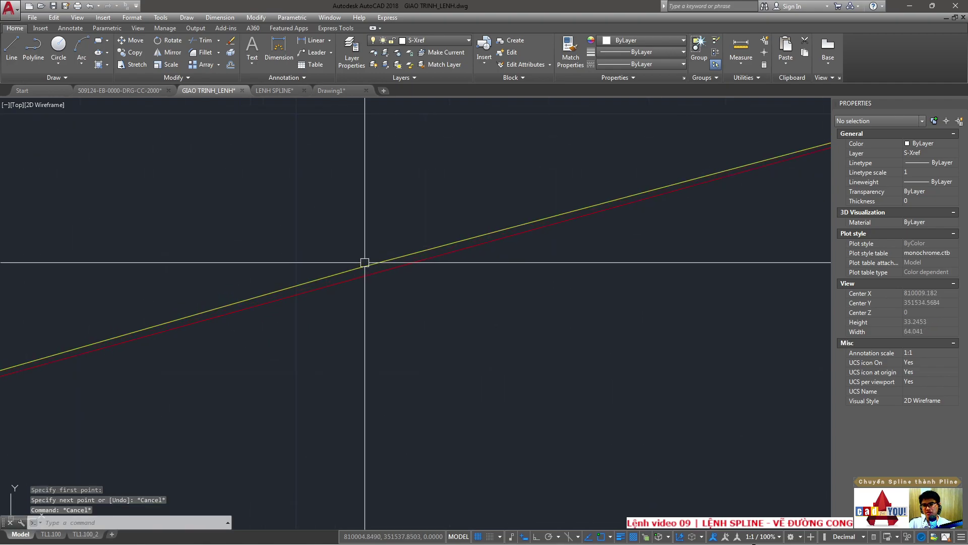
click(363, 264)
key(Escape)
click(364, 279)
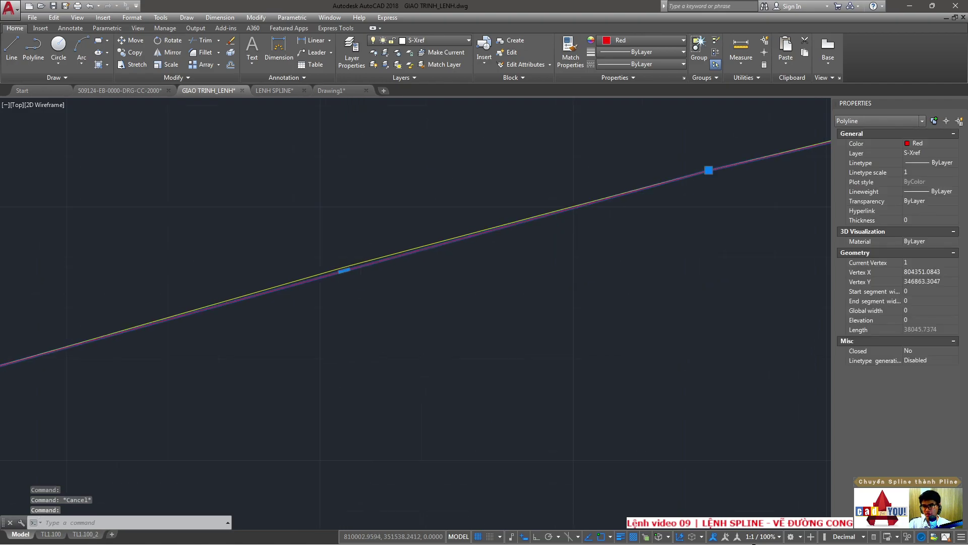
scroll(356, 260, down, 1)
scroll(359, 259, up, 1)
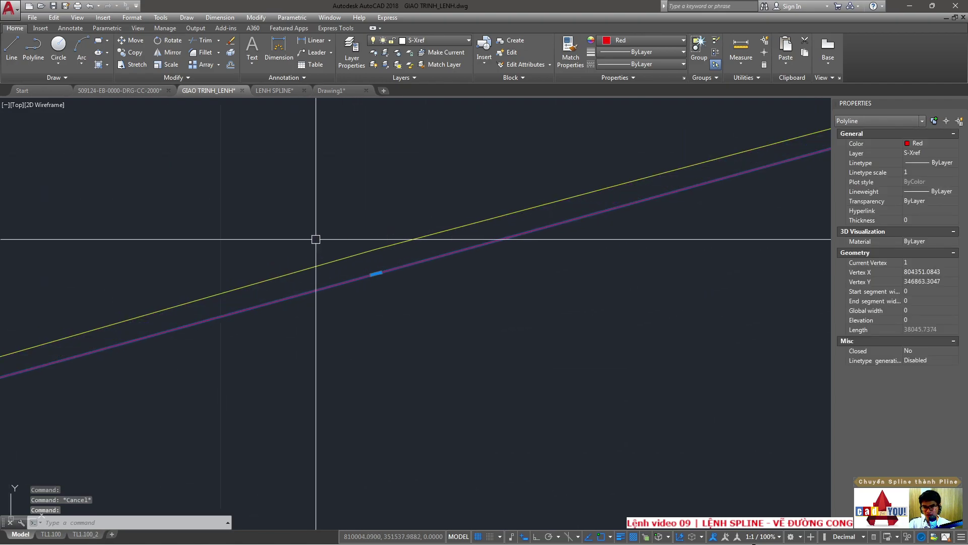
scroll(365, 229, down, 2)
key(Escape)
scroll(404, 234, down, 2)
click(404, 235)
key(Escape)
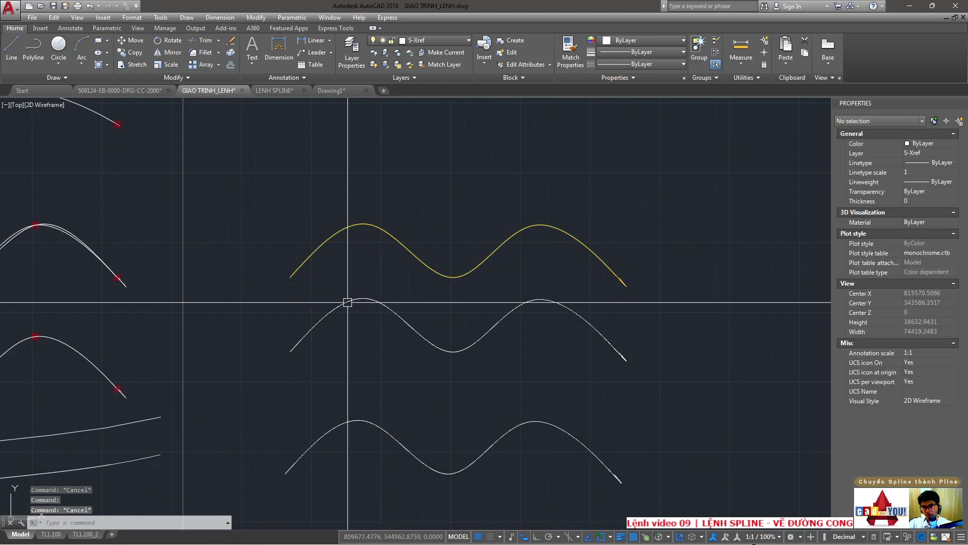
click(348, 300)
- Copy the top yellow wave spline to a spot below the middle spline
key(Escape)
text(co)
key(Return)
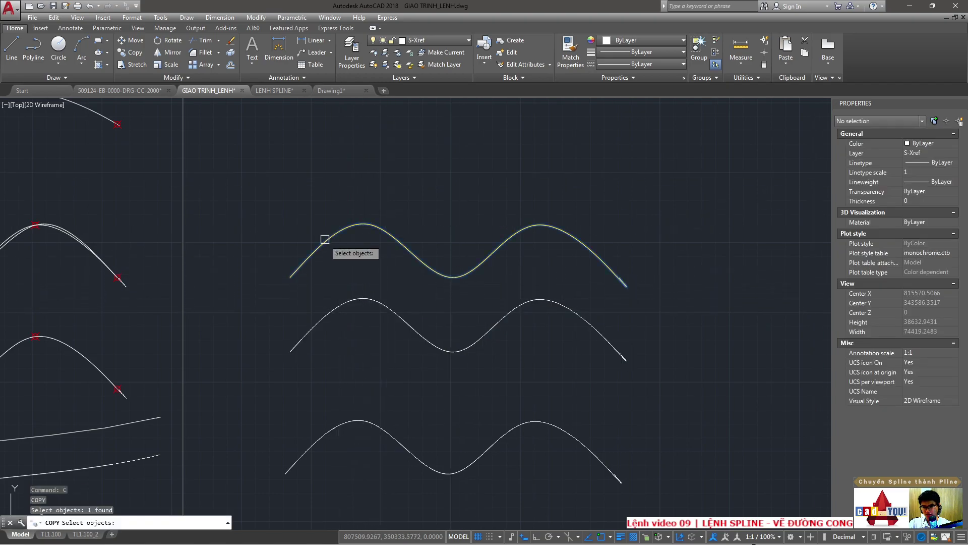
click(325, 246)
key(Return)
click(290, 276)
click(298, 373)
- Move the yellow copy with M onto the middle white wave spline
text(m)
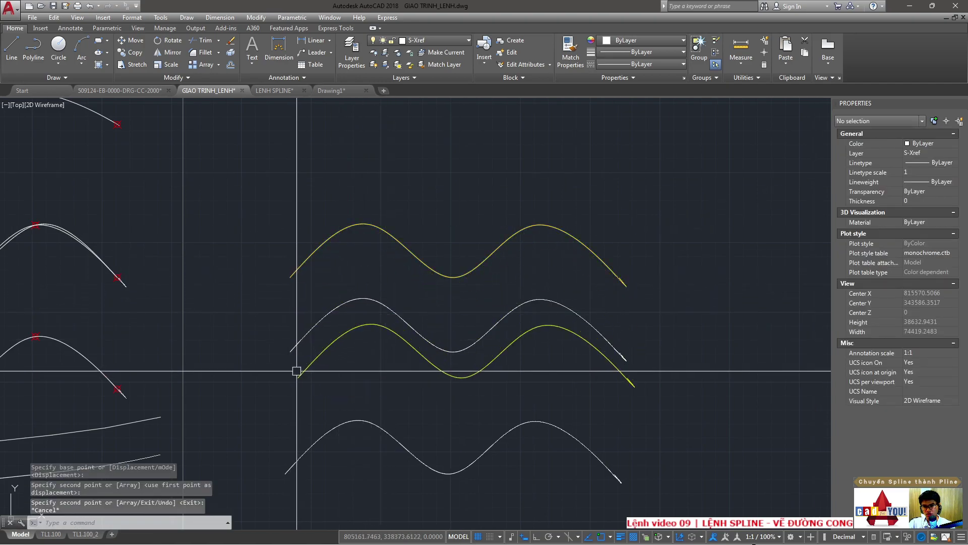
key(Return)
scroll(318, 346, up, 2)
click(318, 361)
key(Return)
click(320, 349)
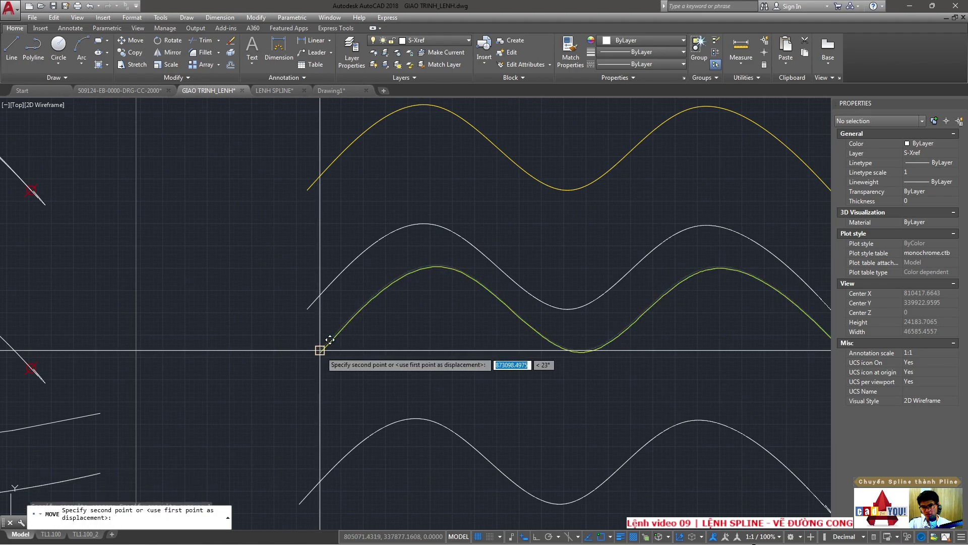
click(307, 309)
scroll(423, 232, up, 3)
scroll(367, 205, up, 2)
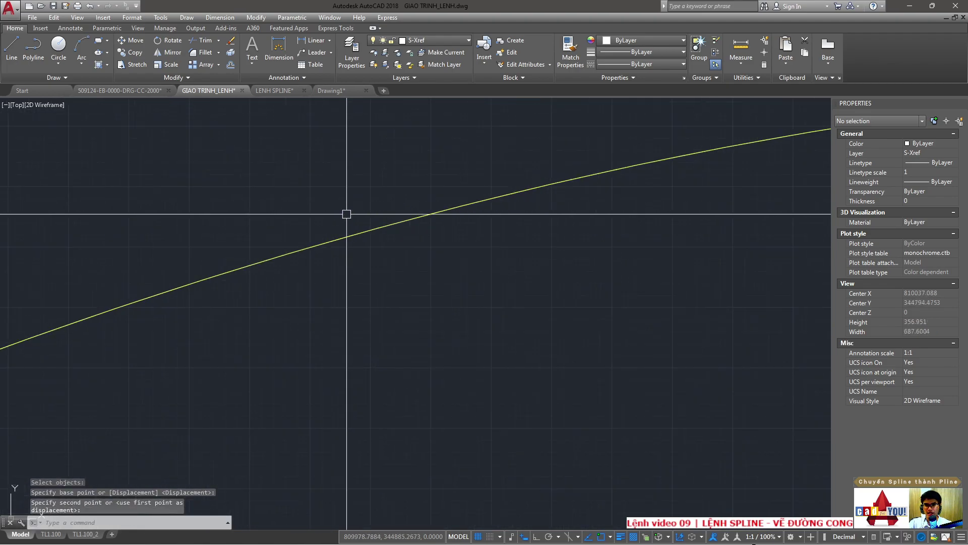
scroll(346, 211, down, 4)
scroll(506, 266, down, 2)
- Zoom in on the overlaid curves and regenerate the drawing with RE
click(506, 267)
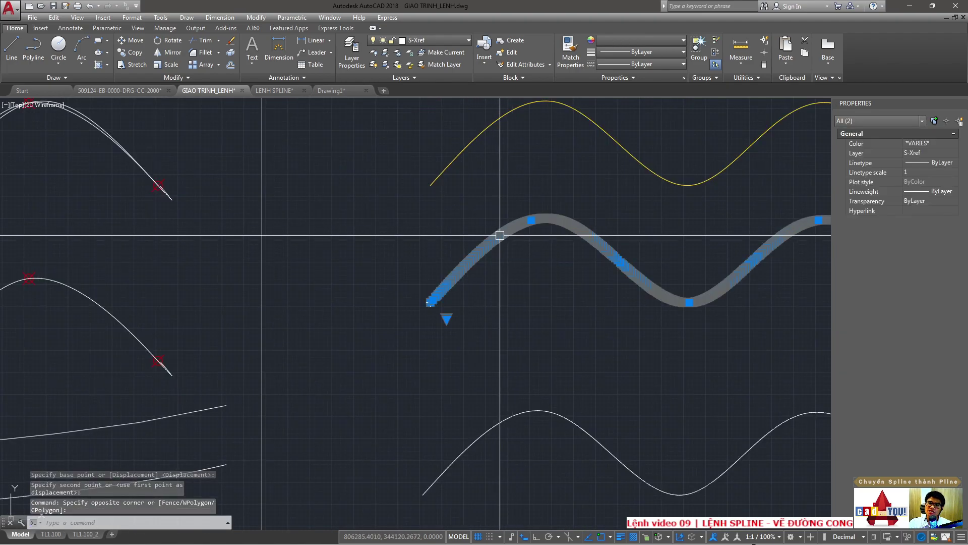
key(Escape)
scroll(501, 234, up, 4)
scroll(501, 234, up, 8)
scroll(501, 234, up, 8)
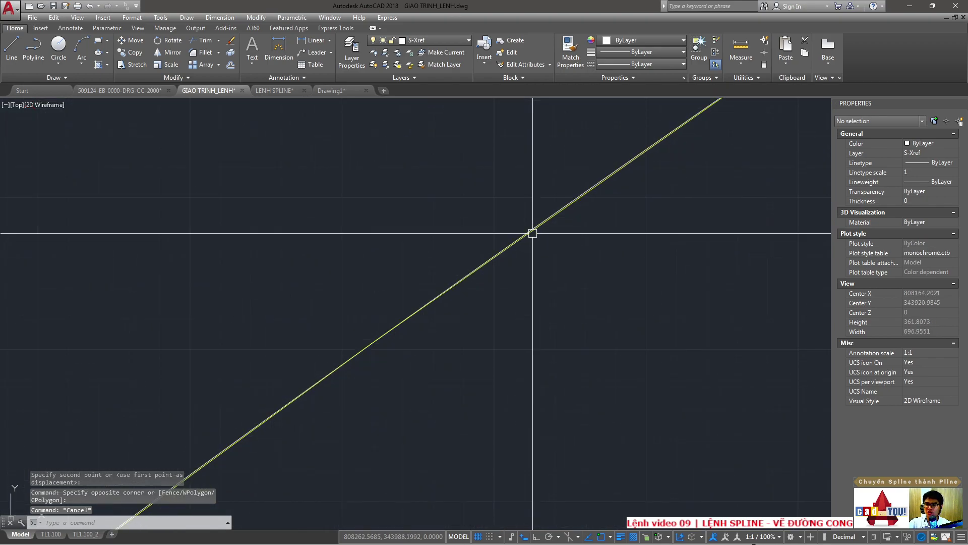
scroll(501, 234, up, 8)
scroll(501, 234, up, 3)
text(RE)
key(Return)
scroll(466, 244, down, 3)
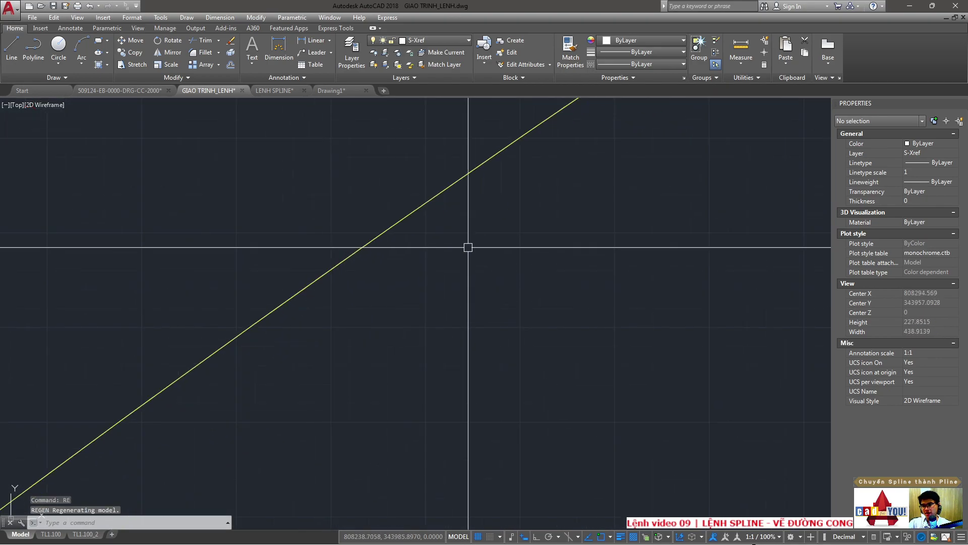
scroll(413, 257, down, 8)
scroll(360, 269, down, 8)
scroll(432, 231, down, 3)
scroll(426, 203, up, 5)
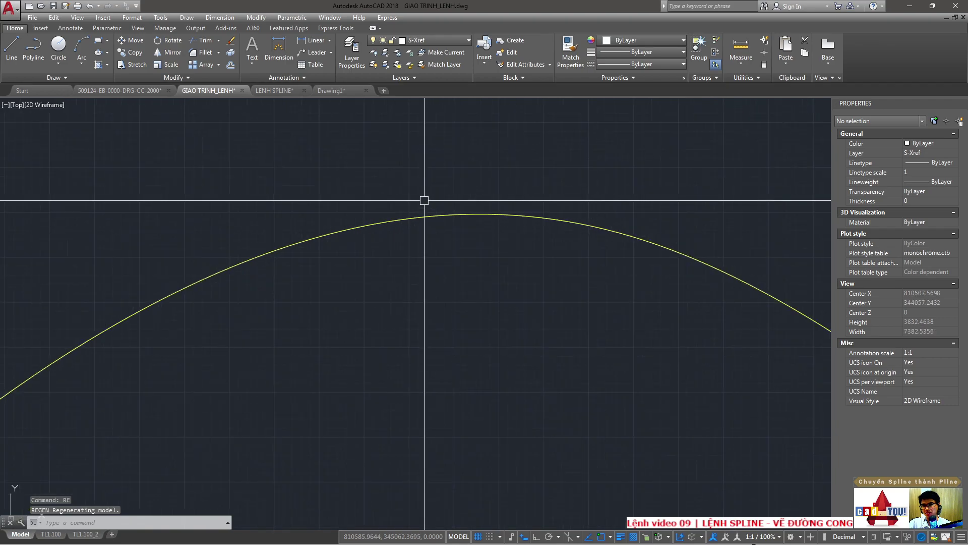
scroll(432, 237, up, 8)
scroll(417, 246, up, 5)
- Start a reference line on the yellow curve, cancel it, and regenerate again
text(L)
key(Return)
scroll(361, 292, up, 6)
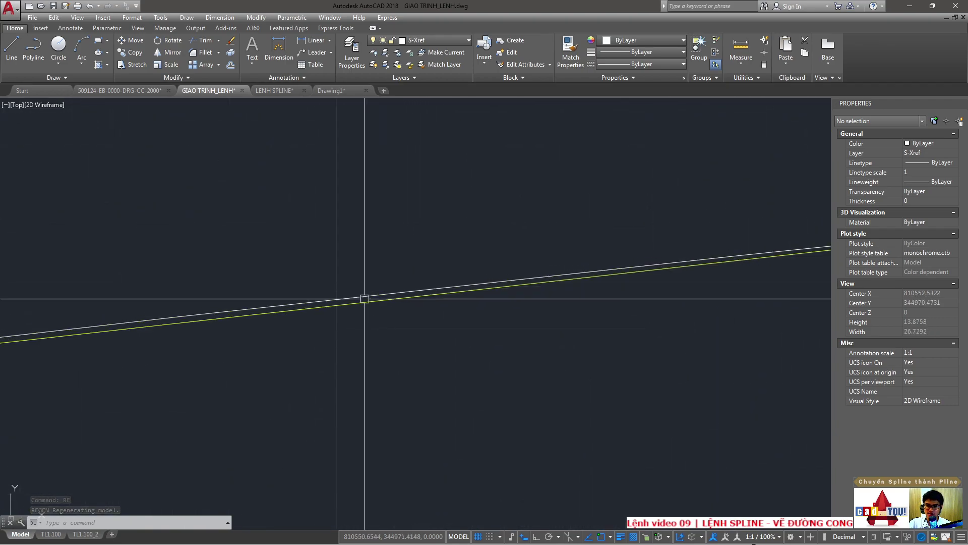
click(378, 314)
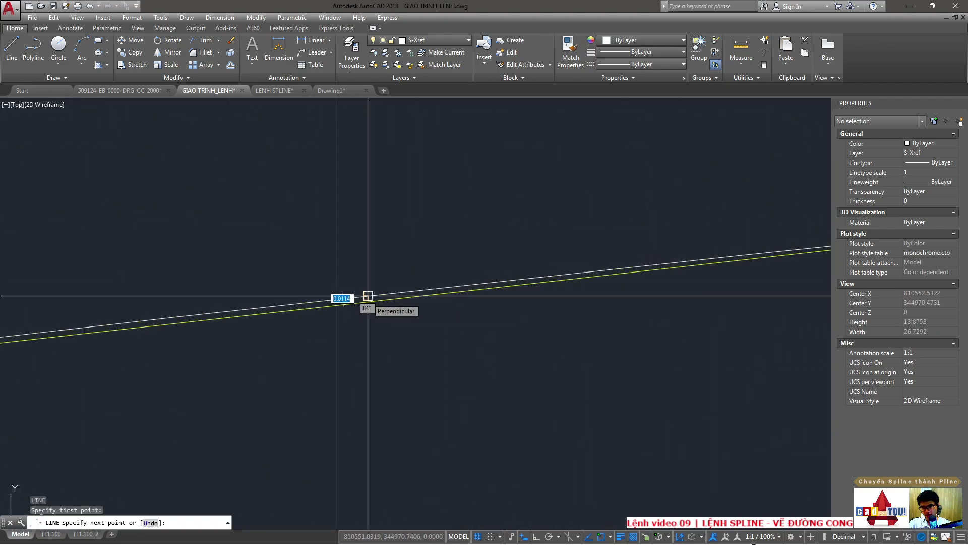
scroll(368, 296, down, 5)
scroll(384, 319, down, 8)
key(Escape)
scroll(389, 281, down, 8)
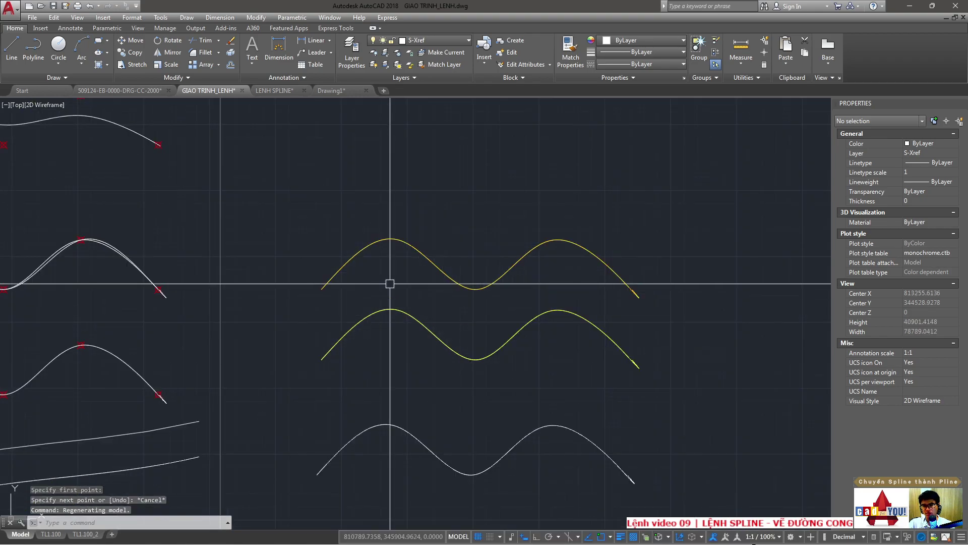
scroll(360, 195, up, 5)
scroll(360, 195, up, 5)
scroll(409, 271, up, 5)
scroll(266, 195, up, 4)
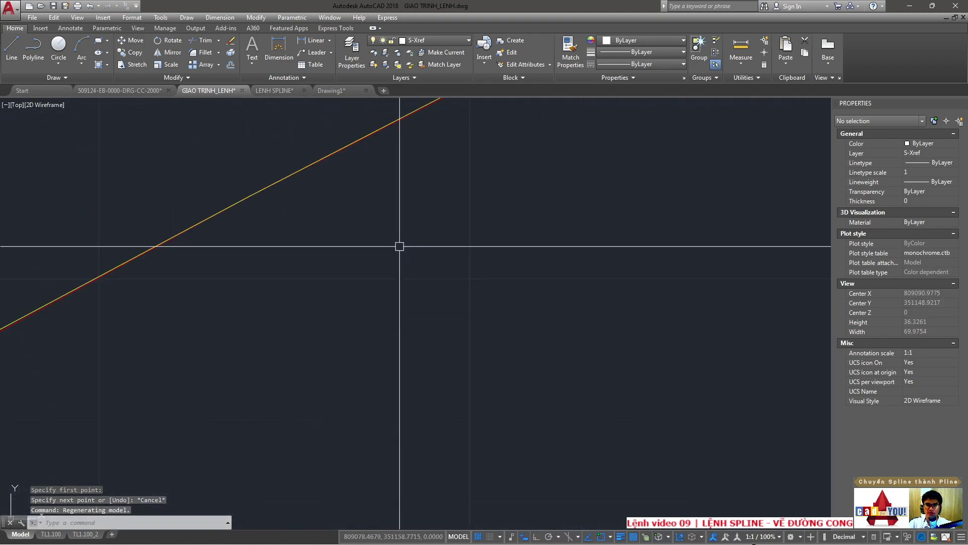
text(re)
key(Return)
- Zoom in and begin another reference line from the yellow curve
scroll(434, 248, down, 5)
scroll(375, 276, up, 3)
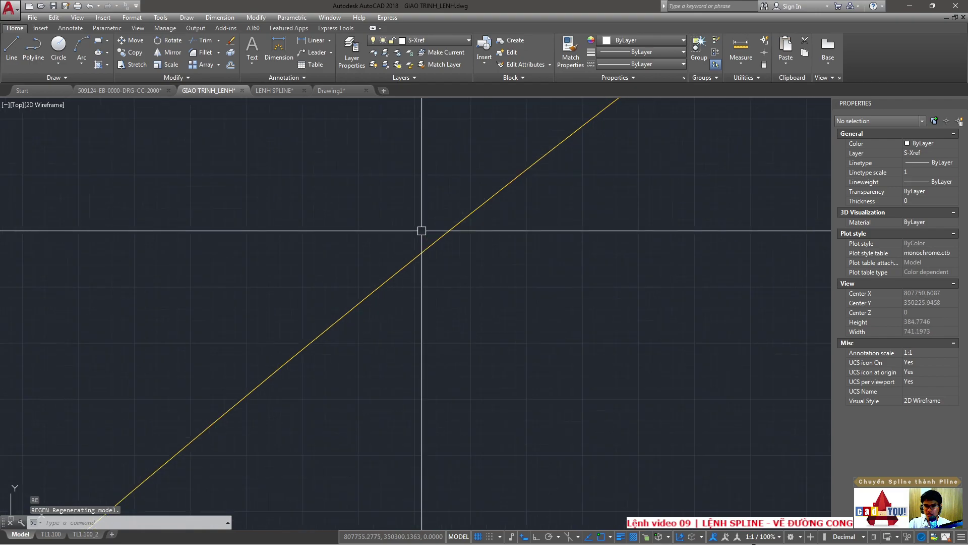
scroll(478, 201, up, 3)
scroll(525, 199, up, 3)
scroll(480, 210, up, 3)
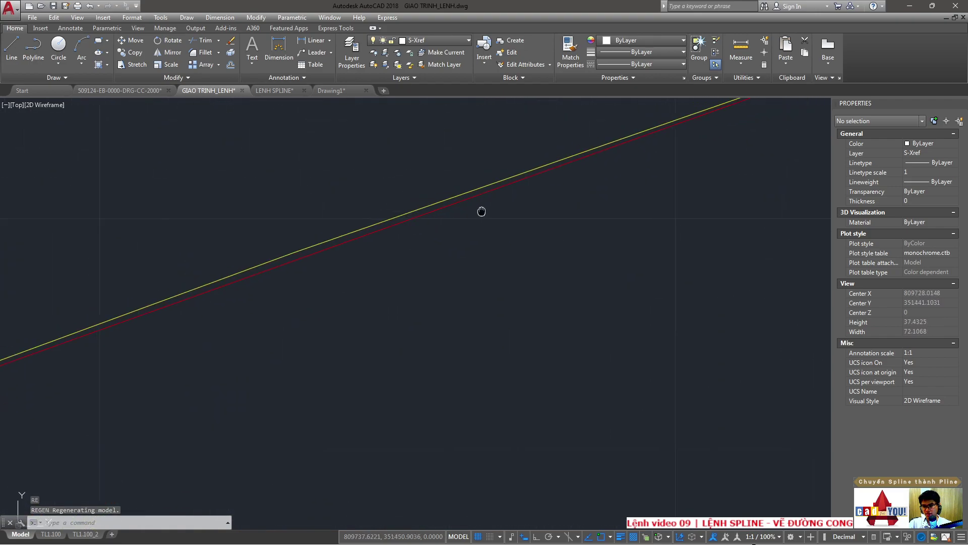
scroll(453, 236, up, 3)
text(l)
key(Return)
click(436, 253)
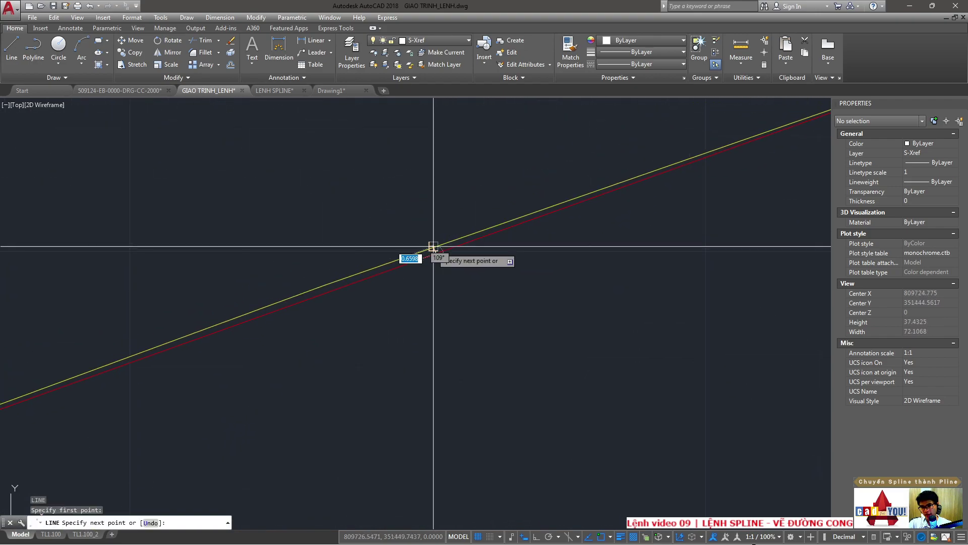
scroll(414, 237, down, 10)
scroll(373, 226, down, 15)
scroll(428, 316, up, 5)
key(Escape)
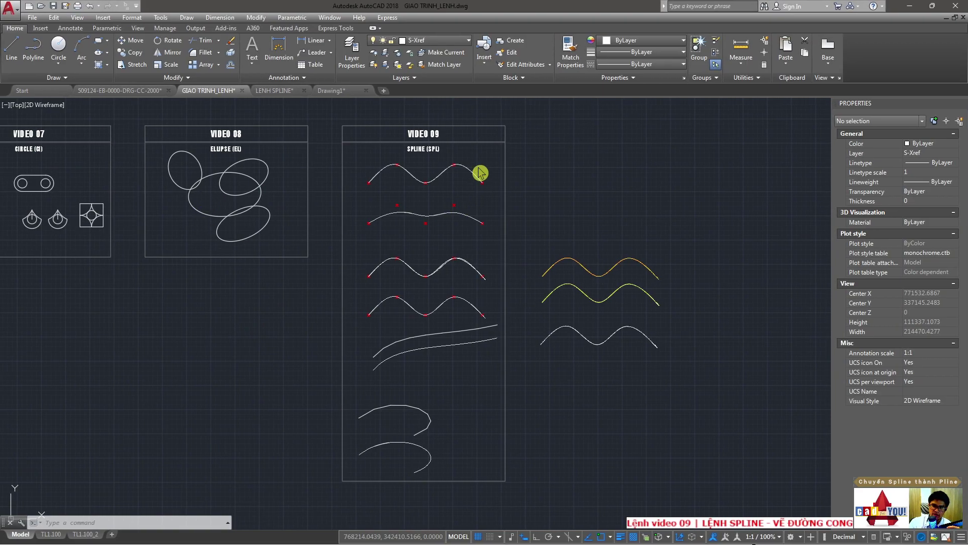
scroll(444, 145, up, 4)
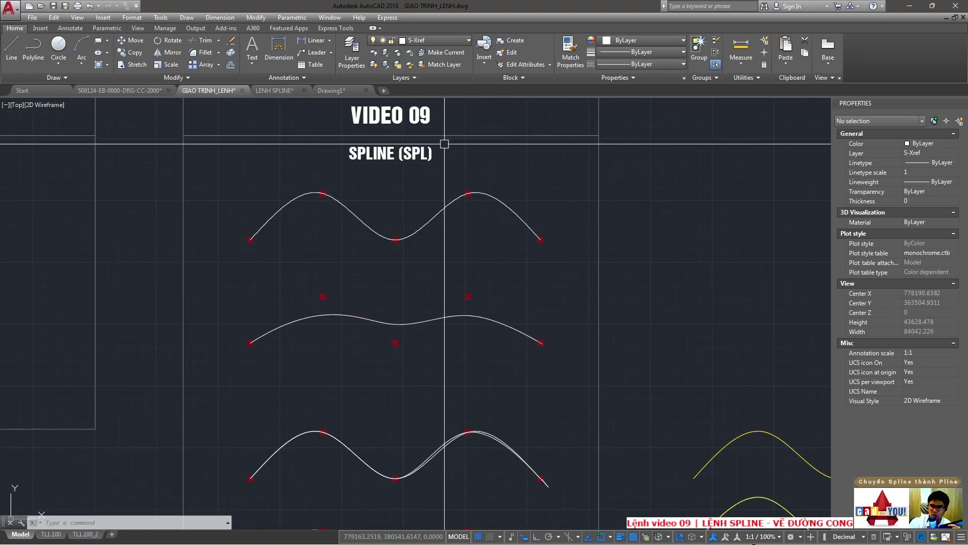
scroll(439, 75, up, 2)
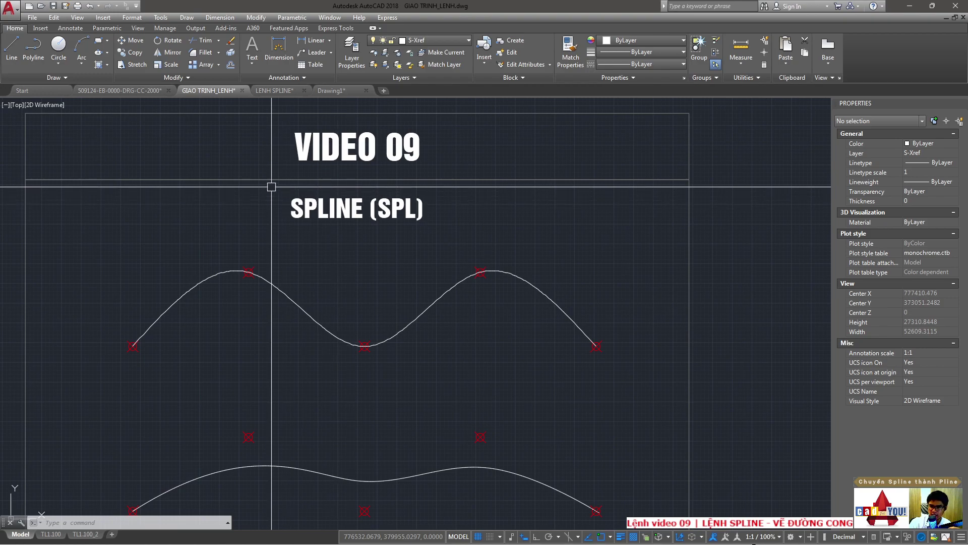